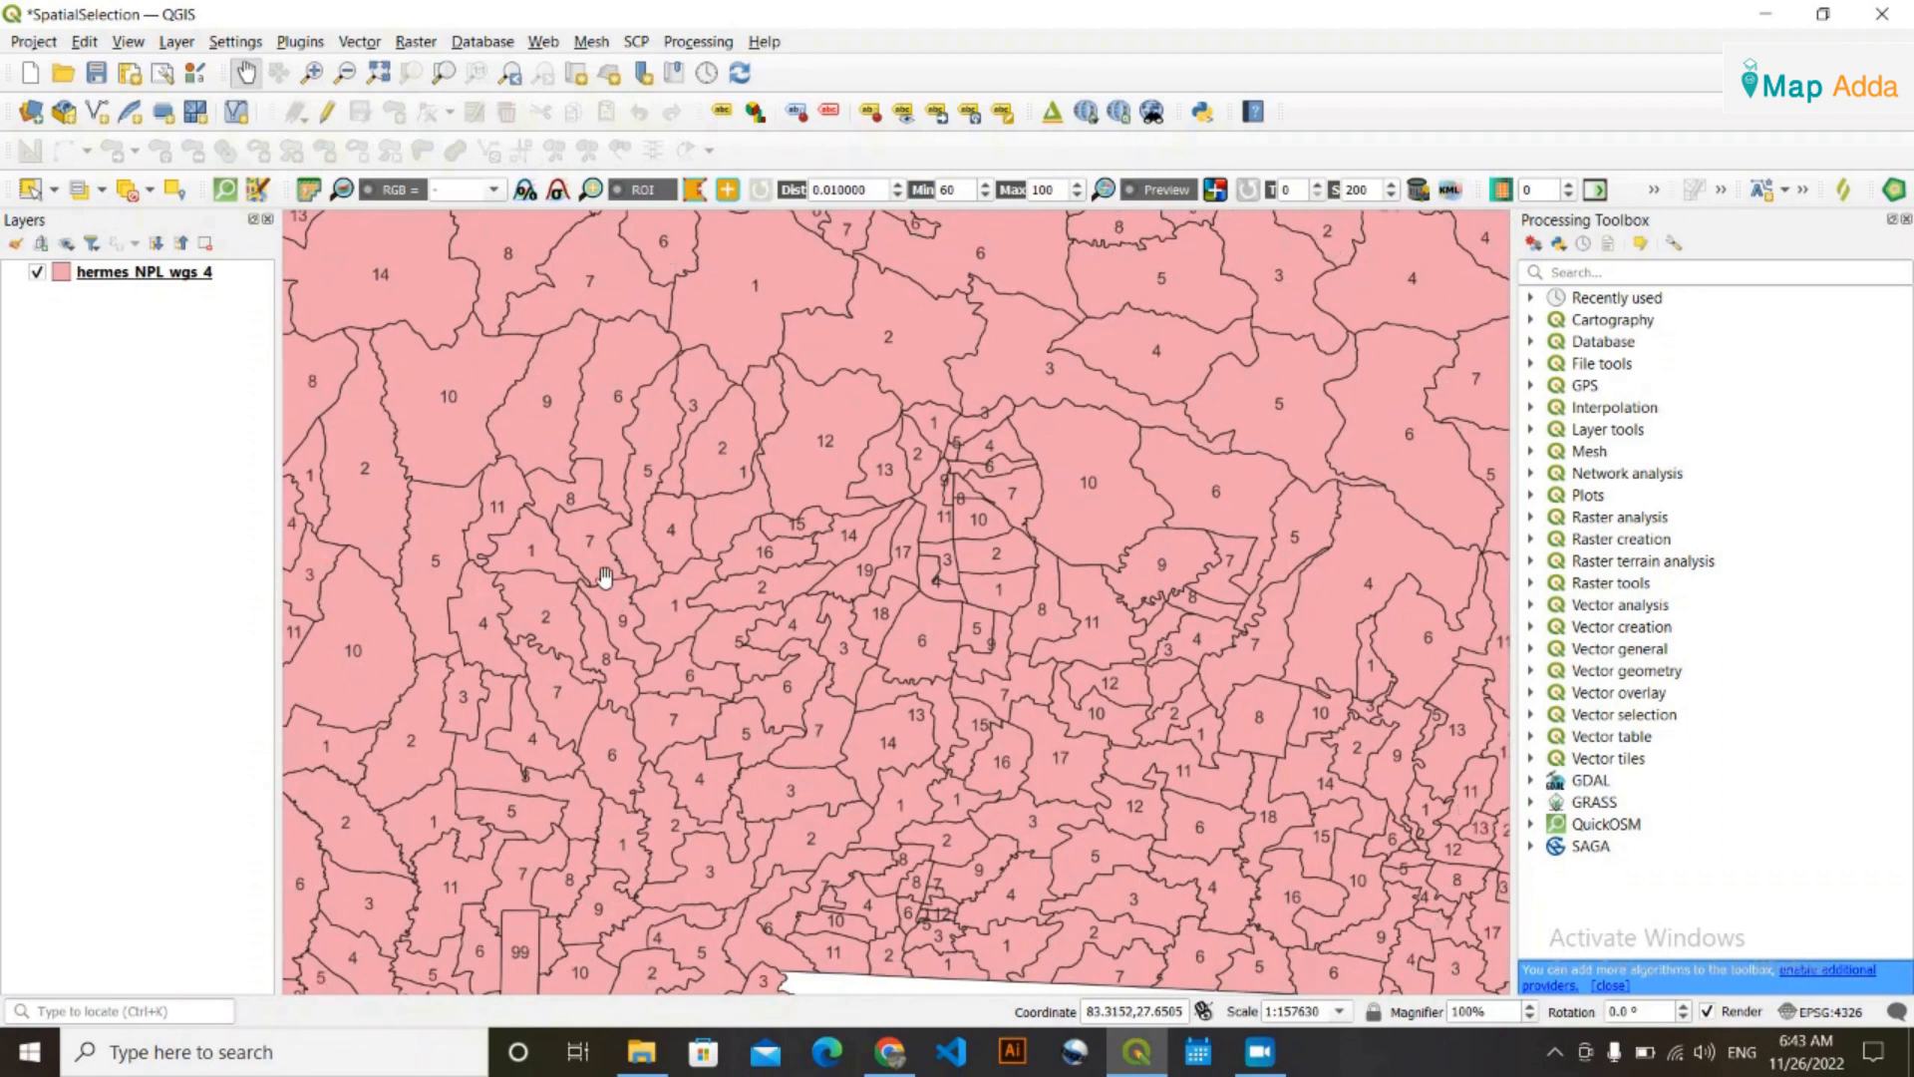
# Examine the numbered ward polygons of the hermes_NPL_wgs_4 layer on the map
pyautogui.scroll(1, 930, 467)
pyautogui.scroll(-3, 950, 711)
pyautogui.moveTo(910, 533); pyautogui.dragTo(872, 580)
pyautogui.scroll(2, 872, 579)
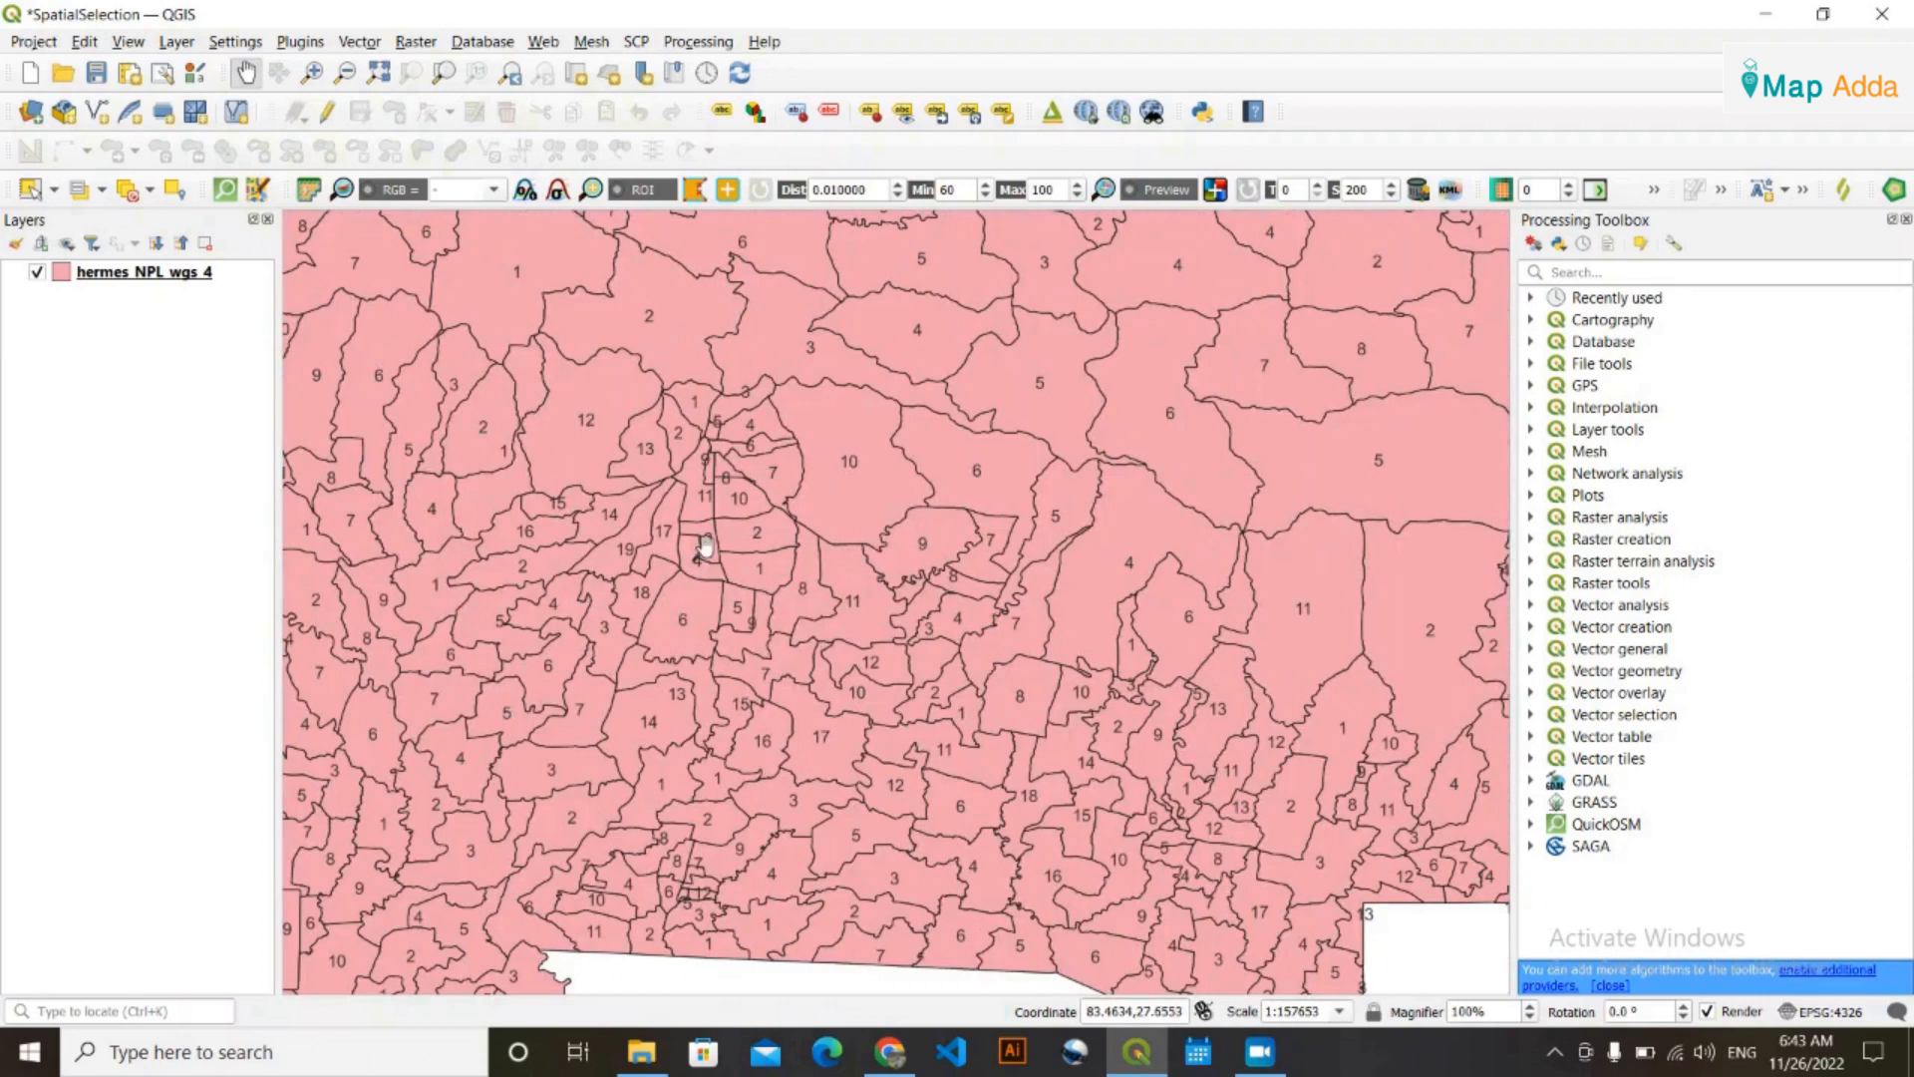
pyautogui.moveTo(706, 545); pyautogui.dragTo(866, 576)
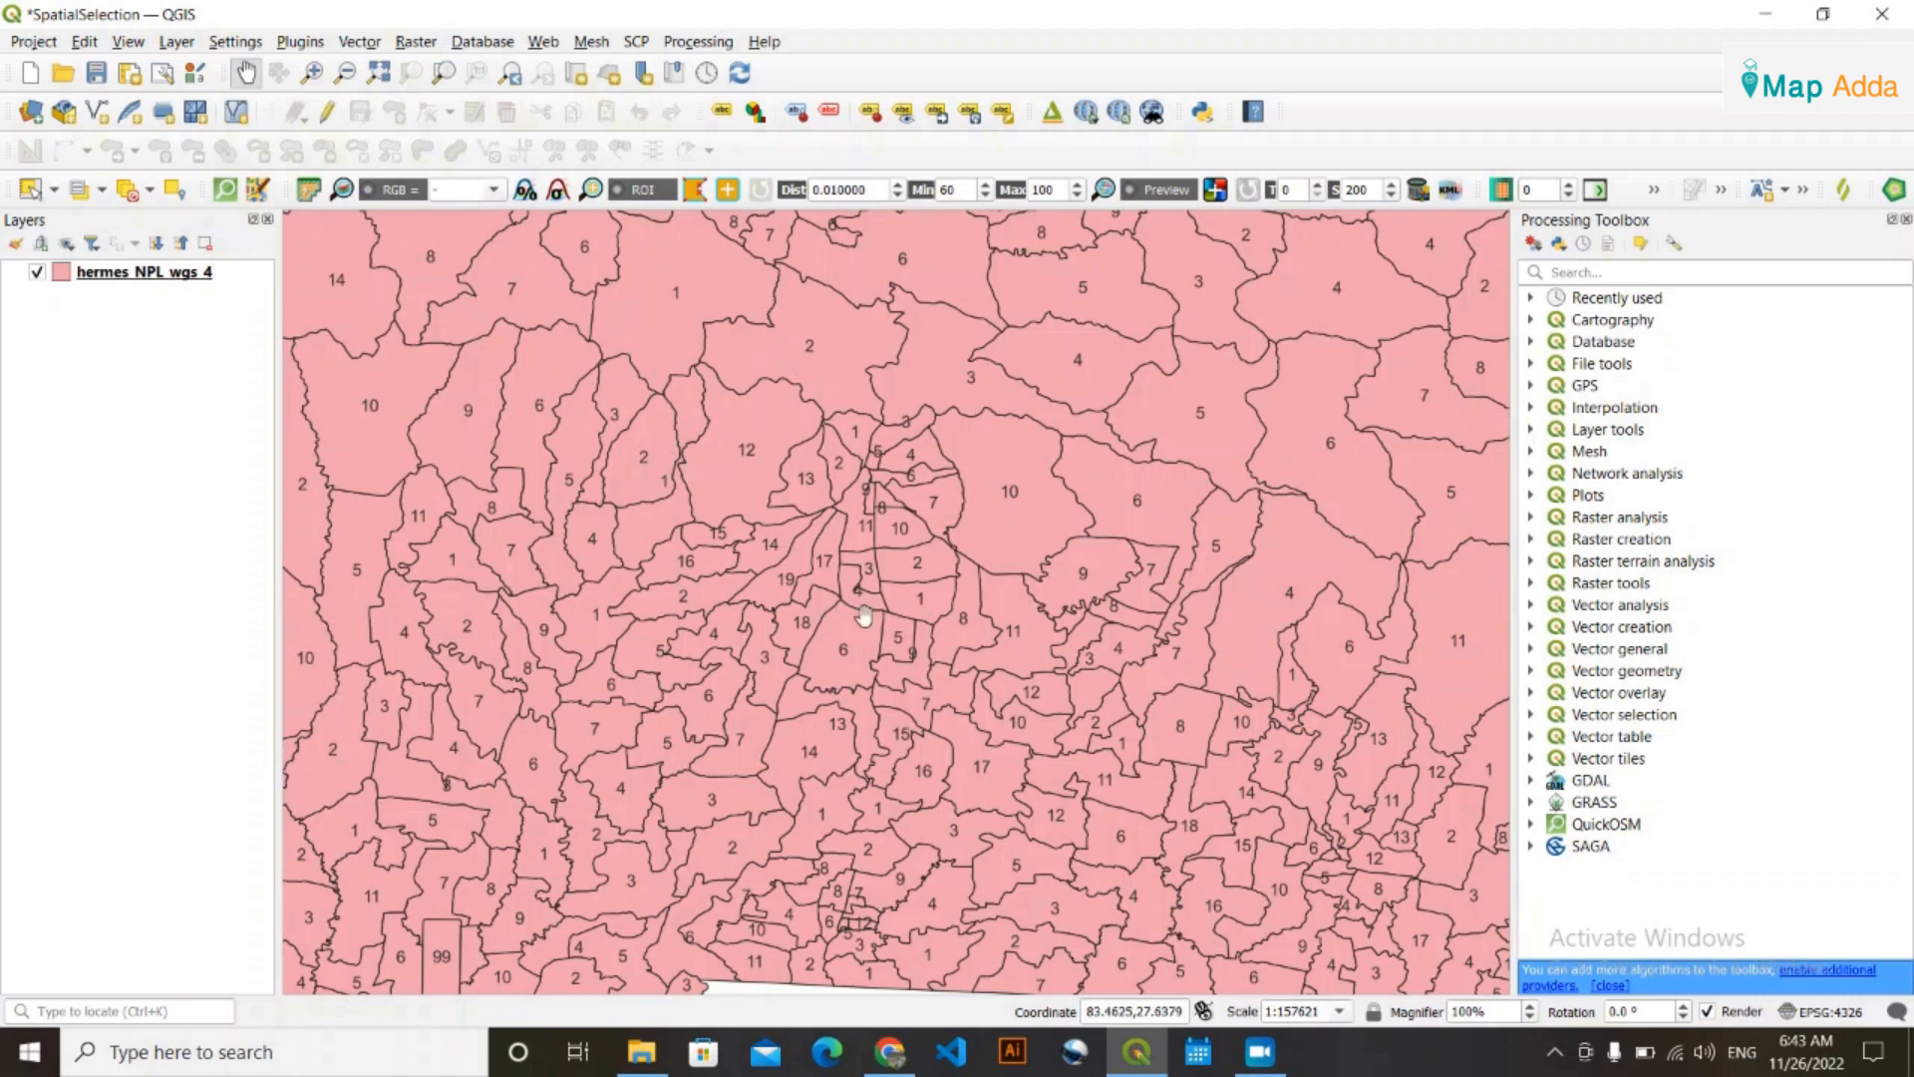
pyautogui.moveTo(607, 608); pyautogui.dragTo(694, 606)
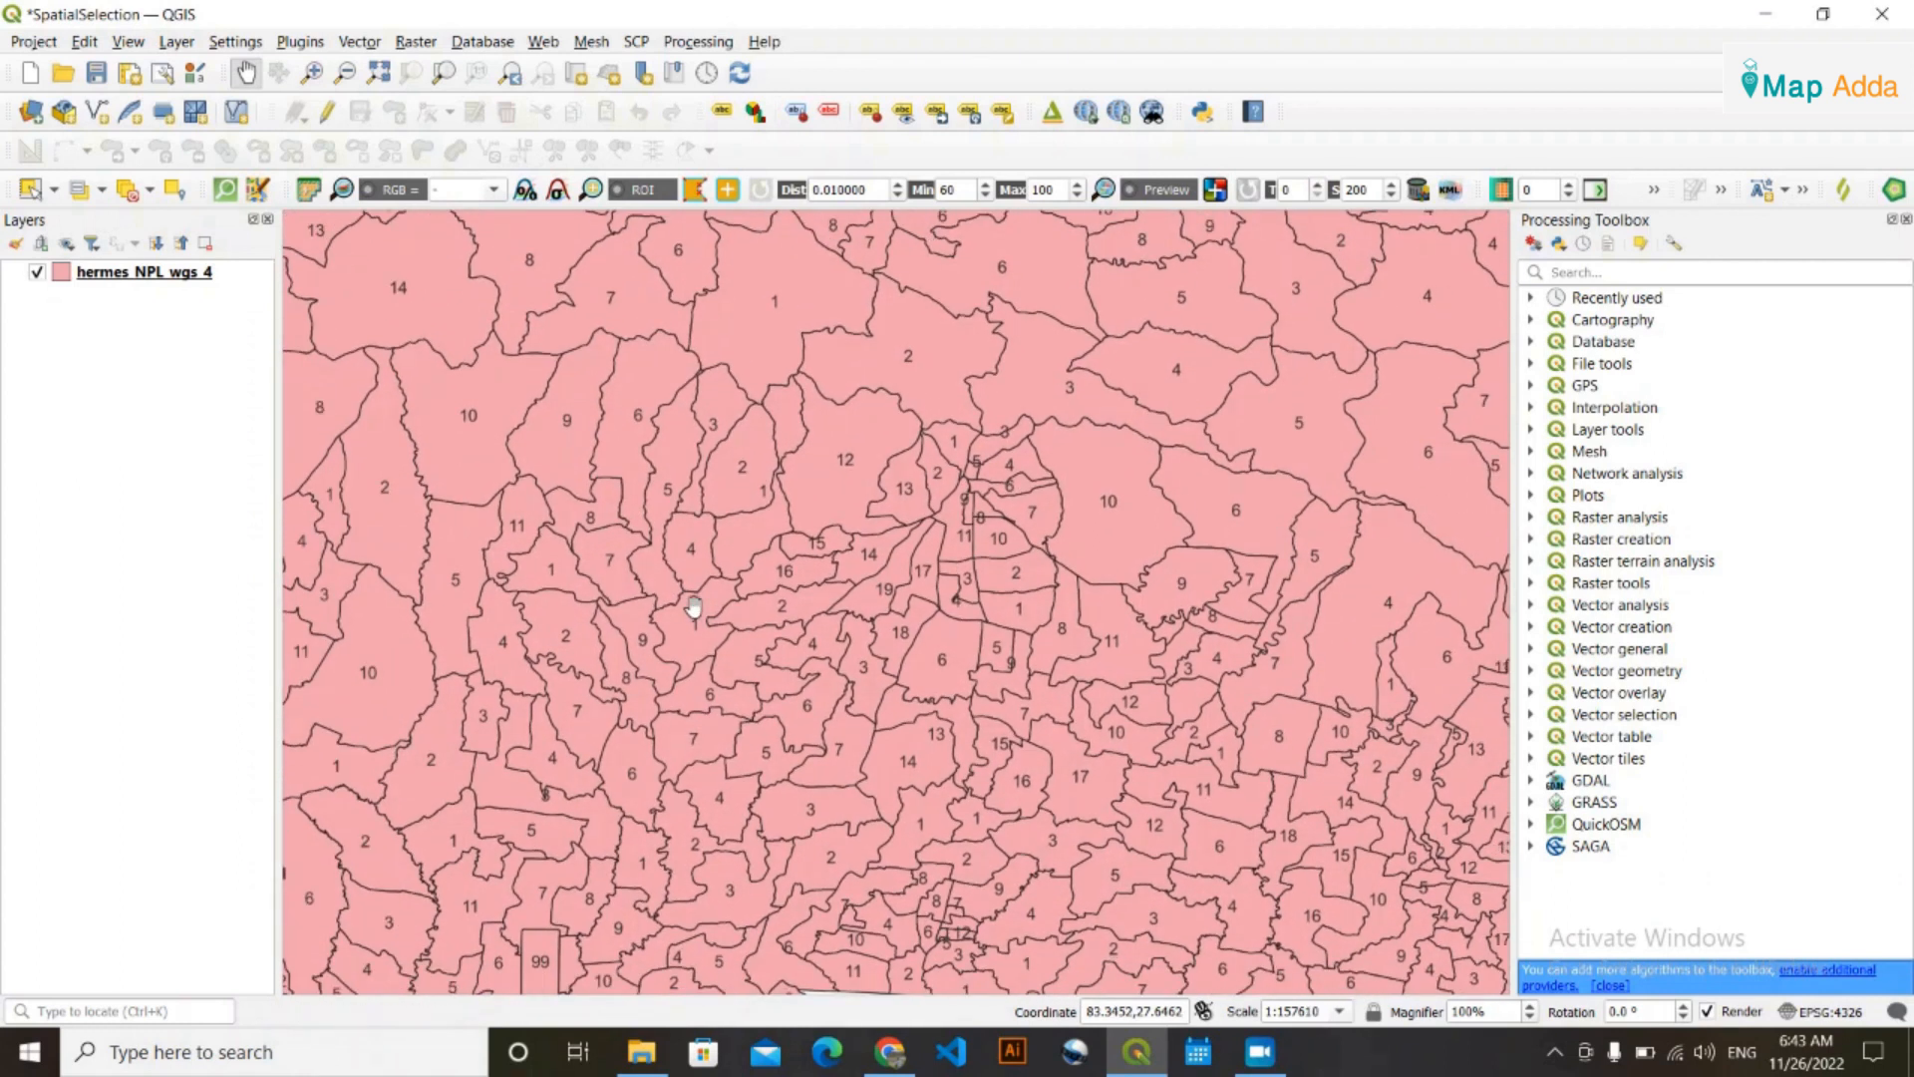
pyautogui.scroll(-2, 686, 517)
pyautogui.scroll(2, 753, 458)
pyautogui.moveTo(709, 623); pyautogui.dragTo(792, 481)
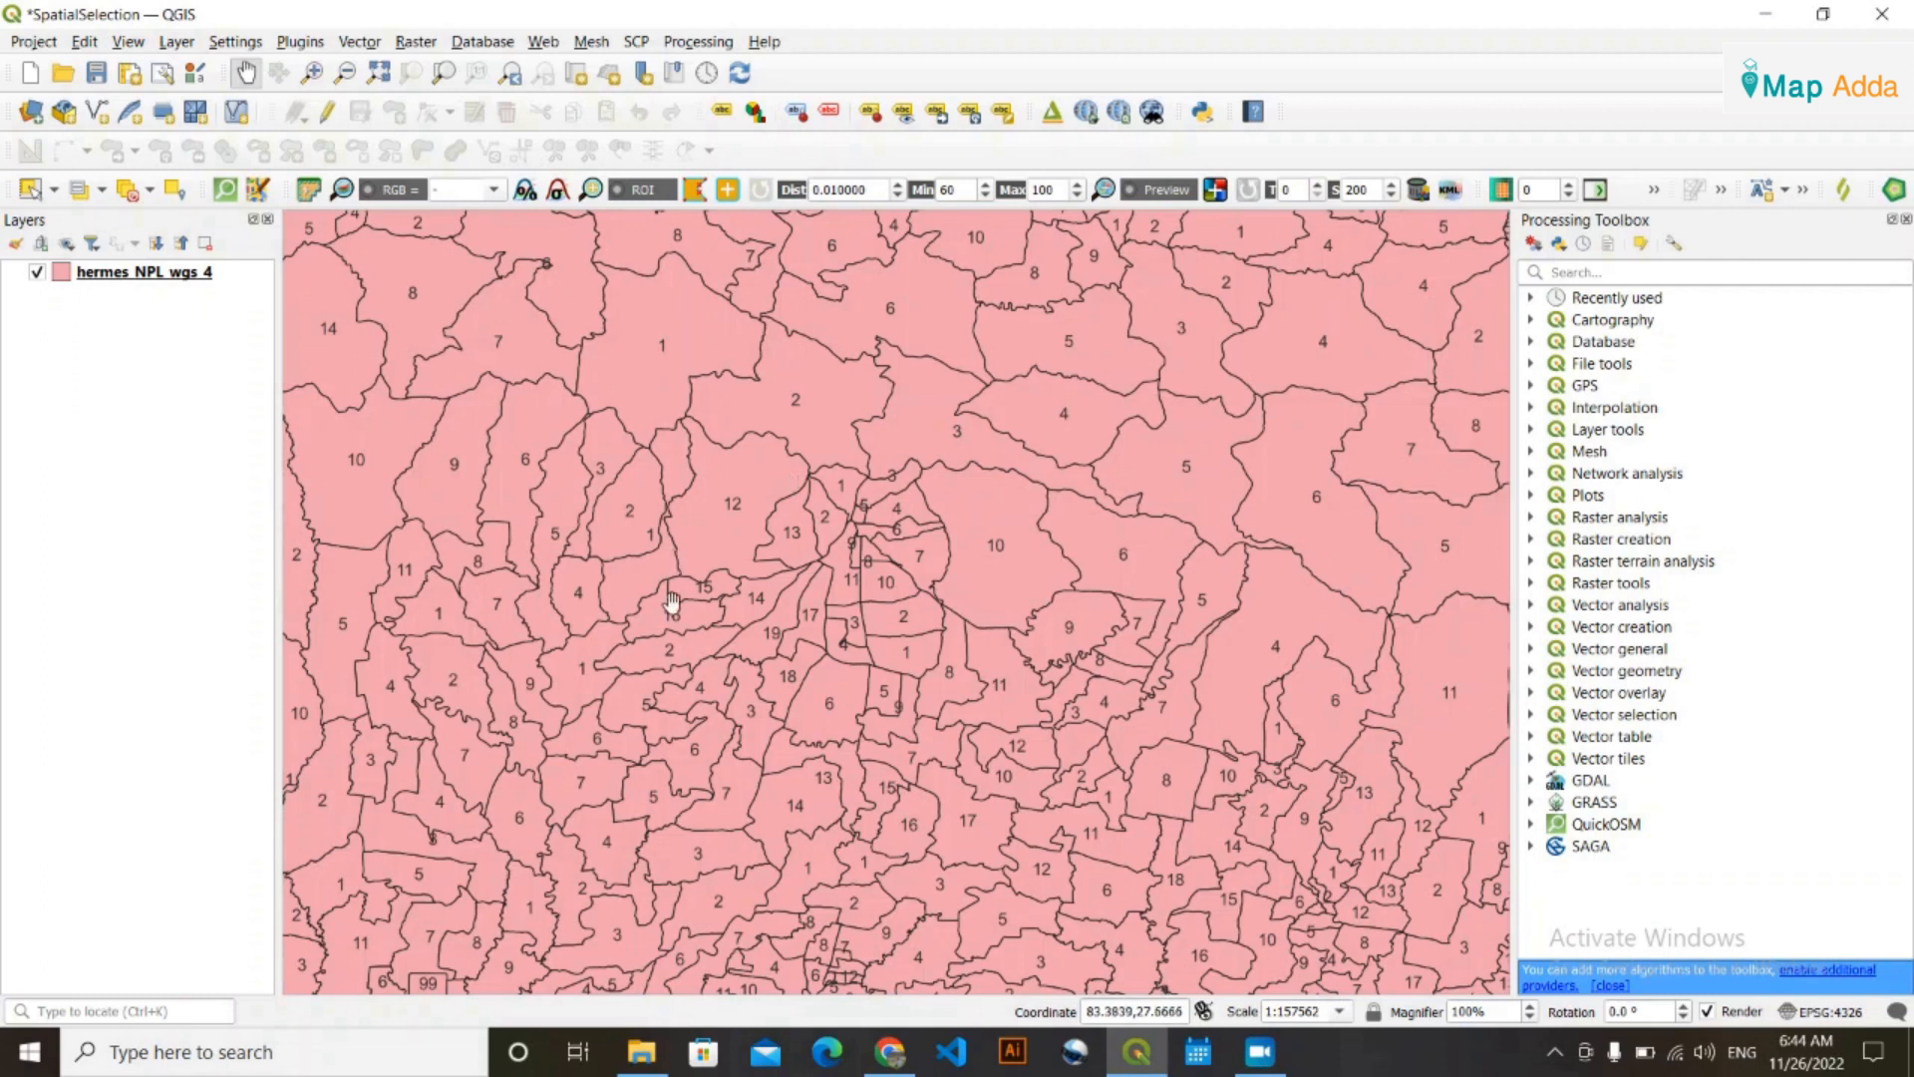
pyautogui.moveTo(682, 602); pyautogui.dragTo(721, 566)
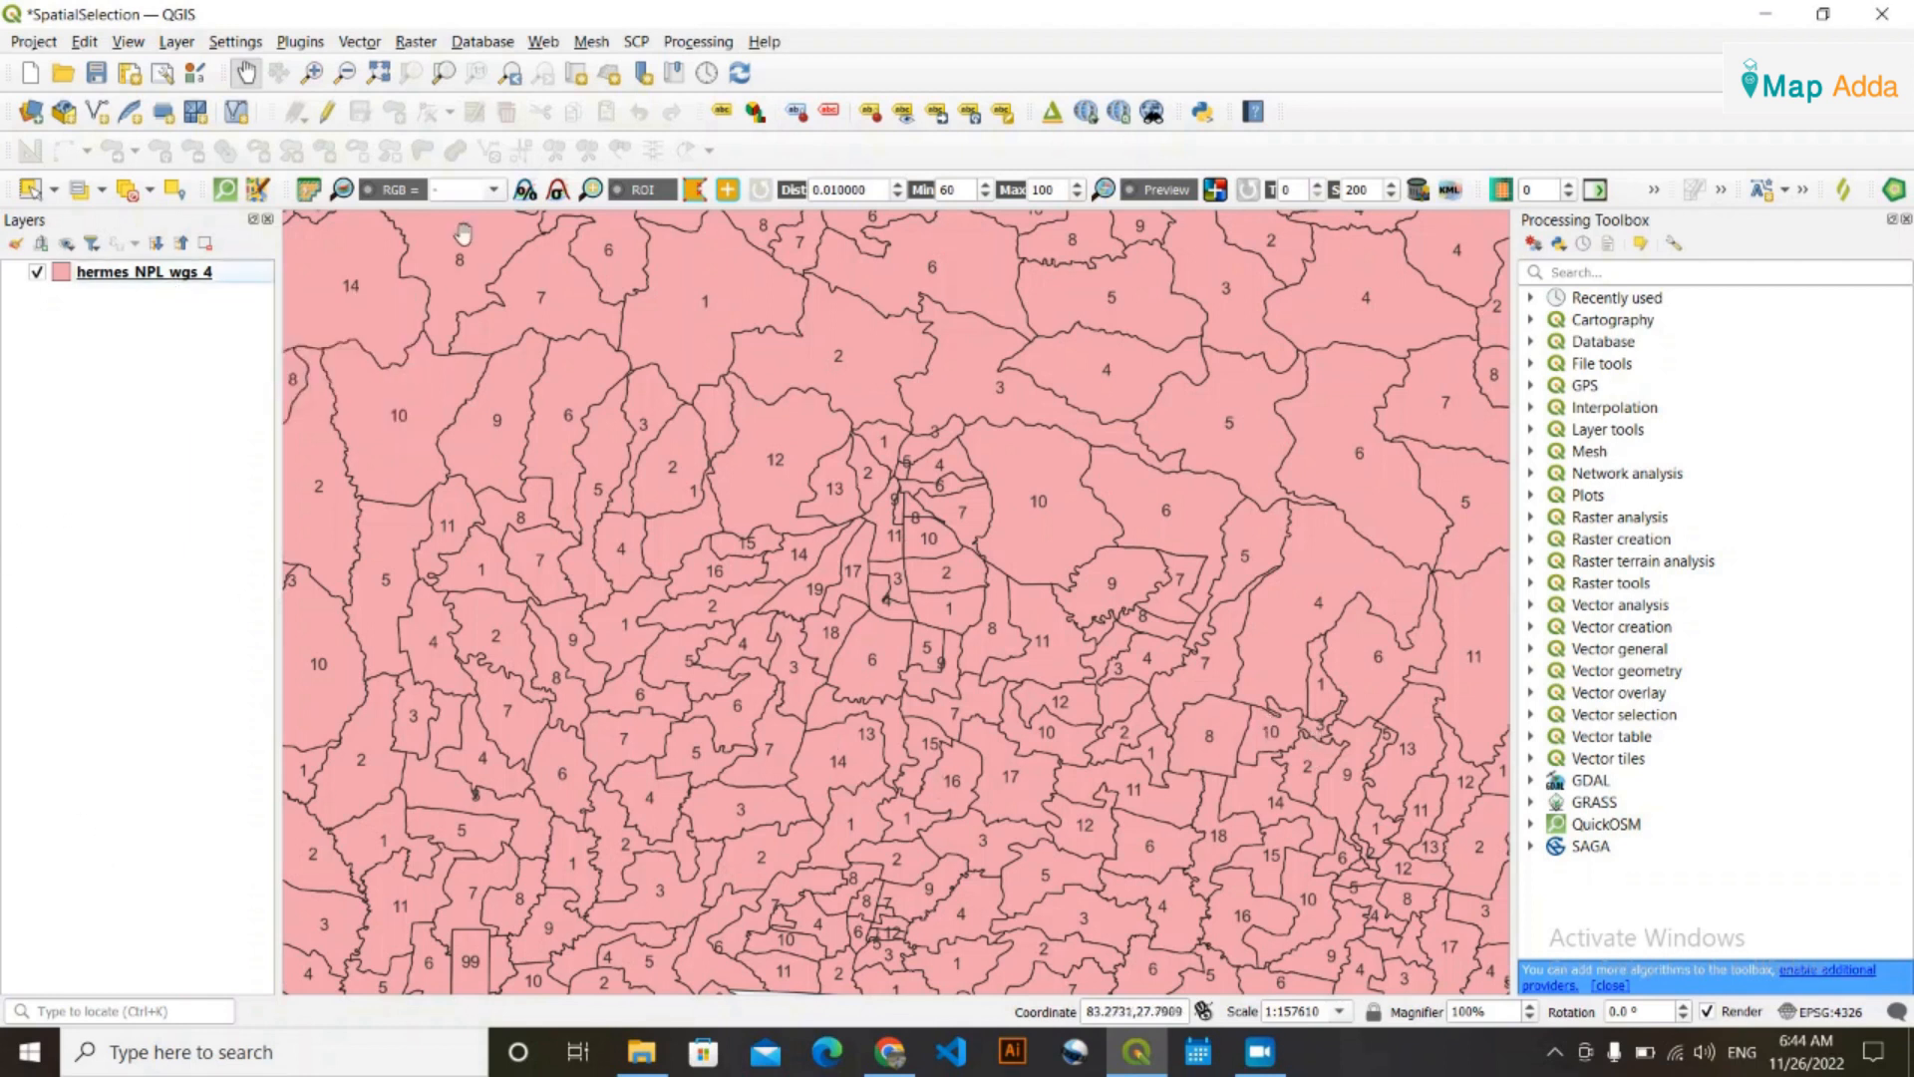
# Open the attribute table of the hermes_NPL_wgs_4 layer and widen its window to show all fields
pyautogui.click(205, 246)
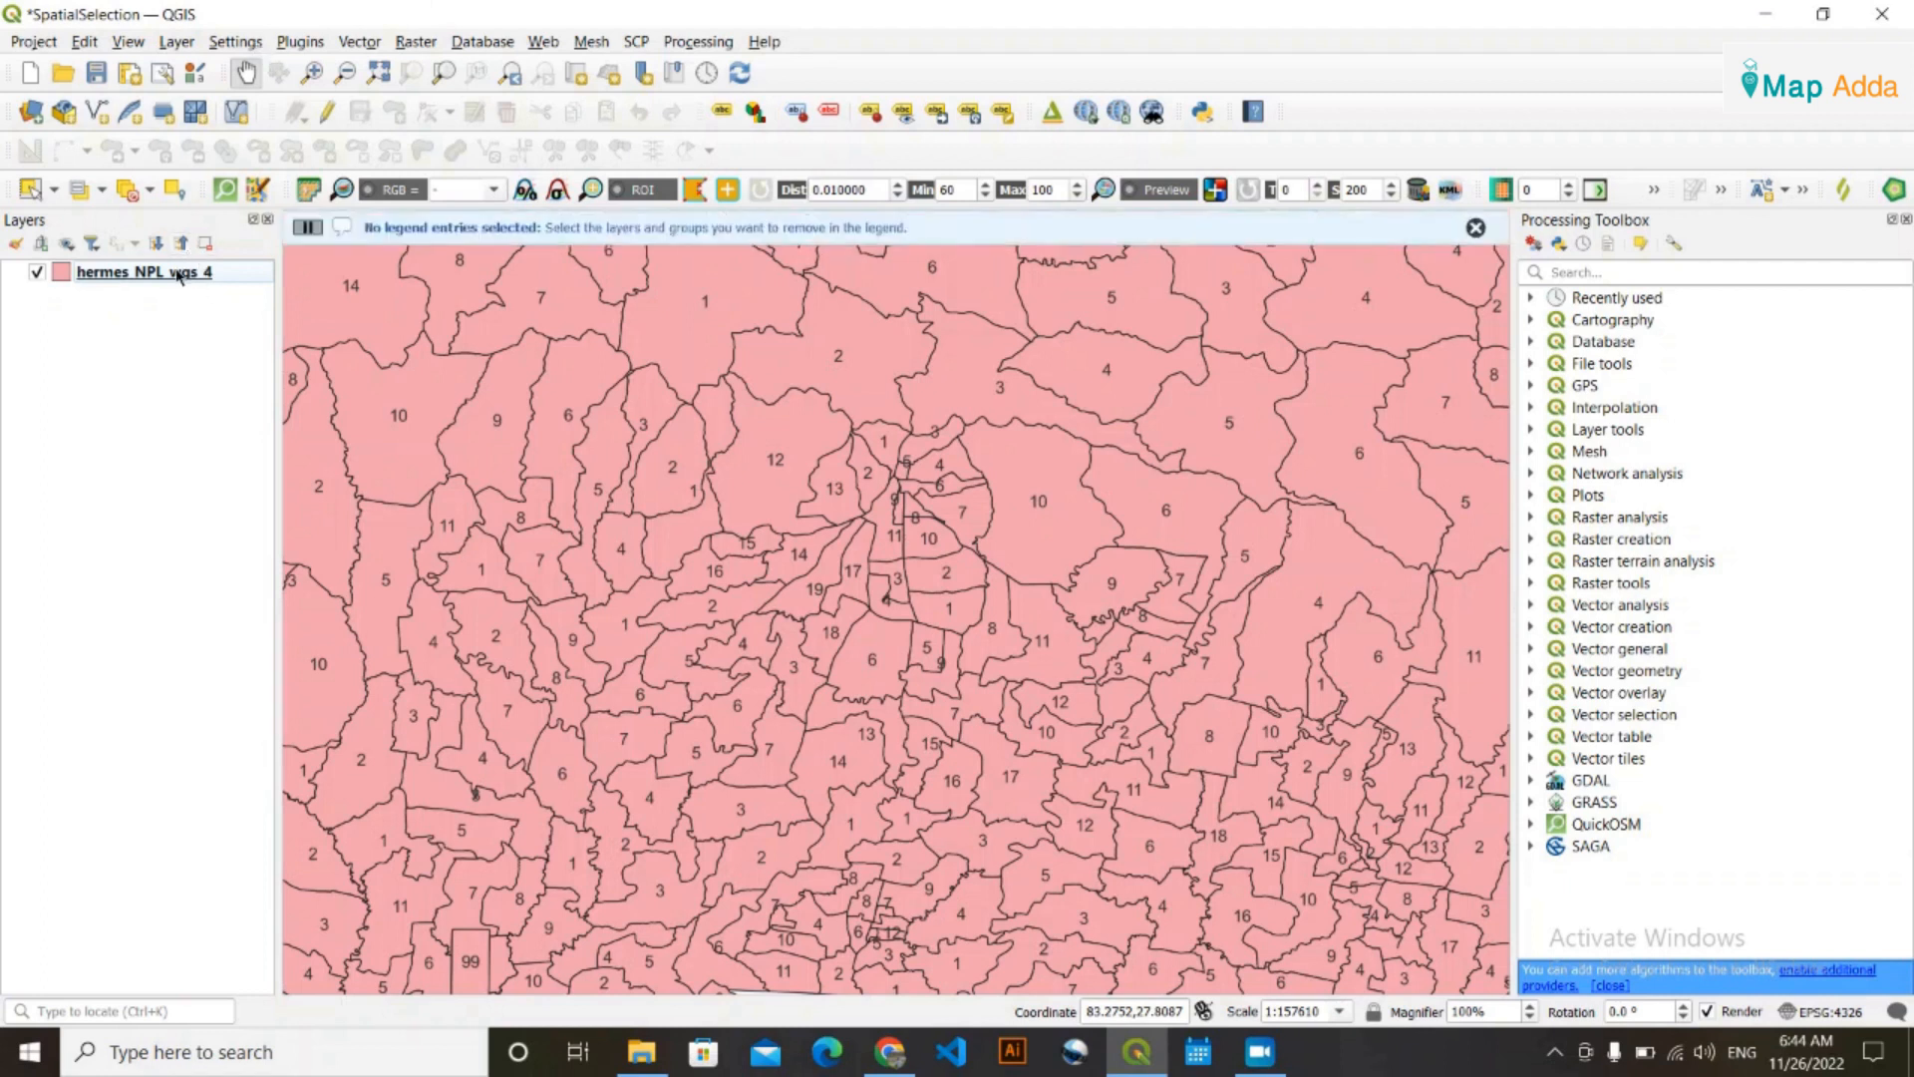
pyautogui.click(1475, 229)
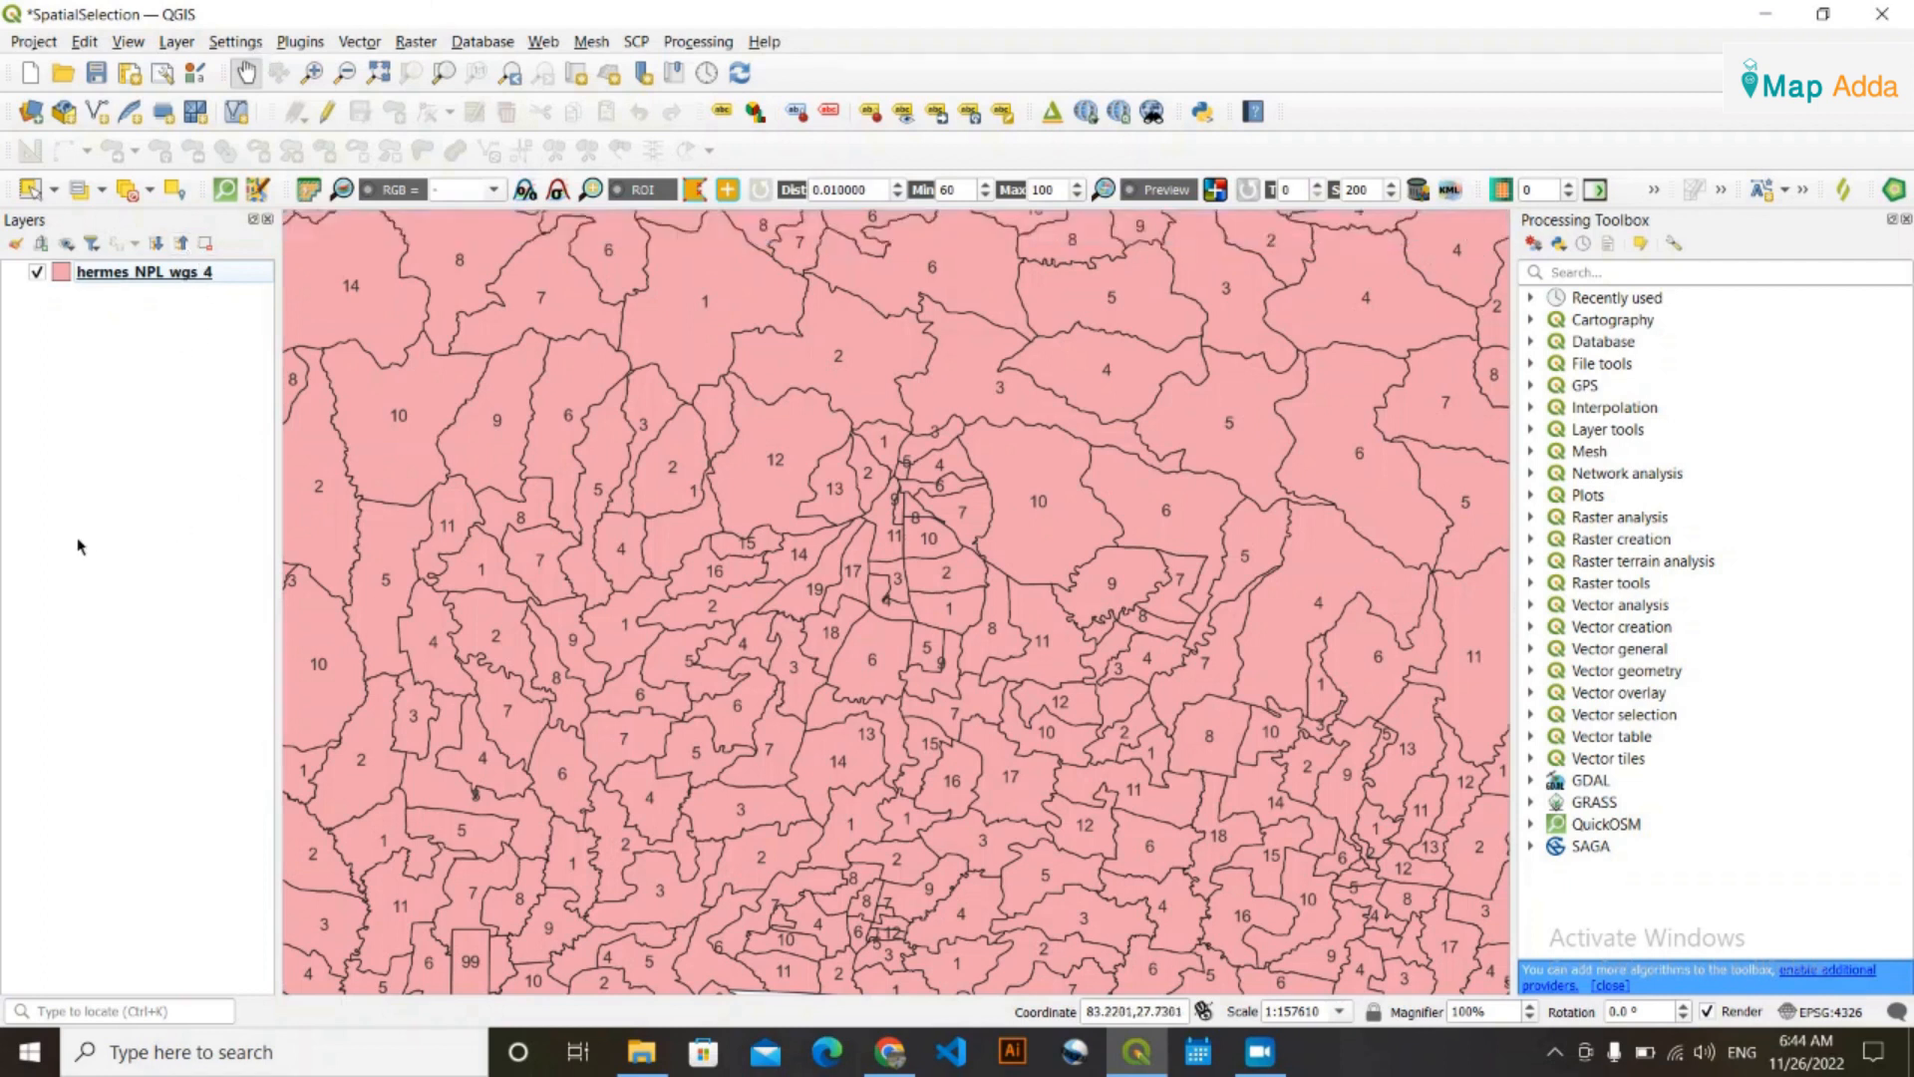
pyautogui.click(157, 272)
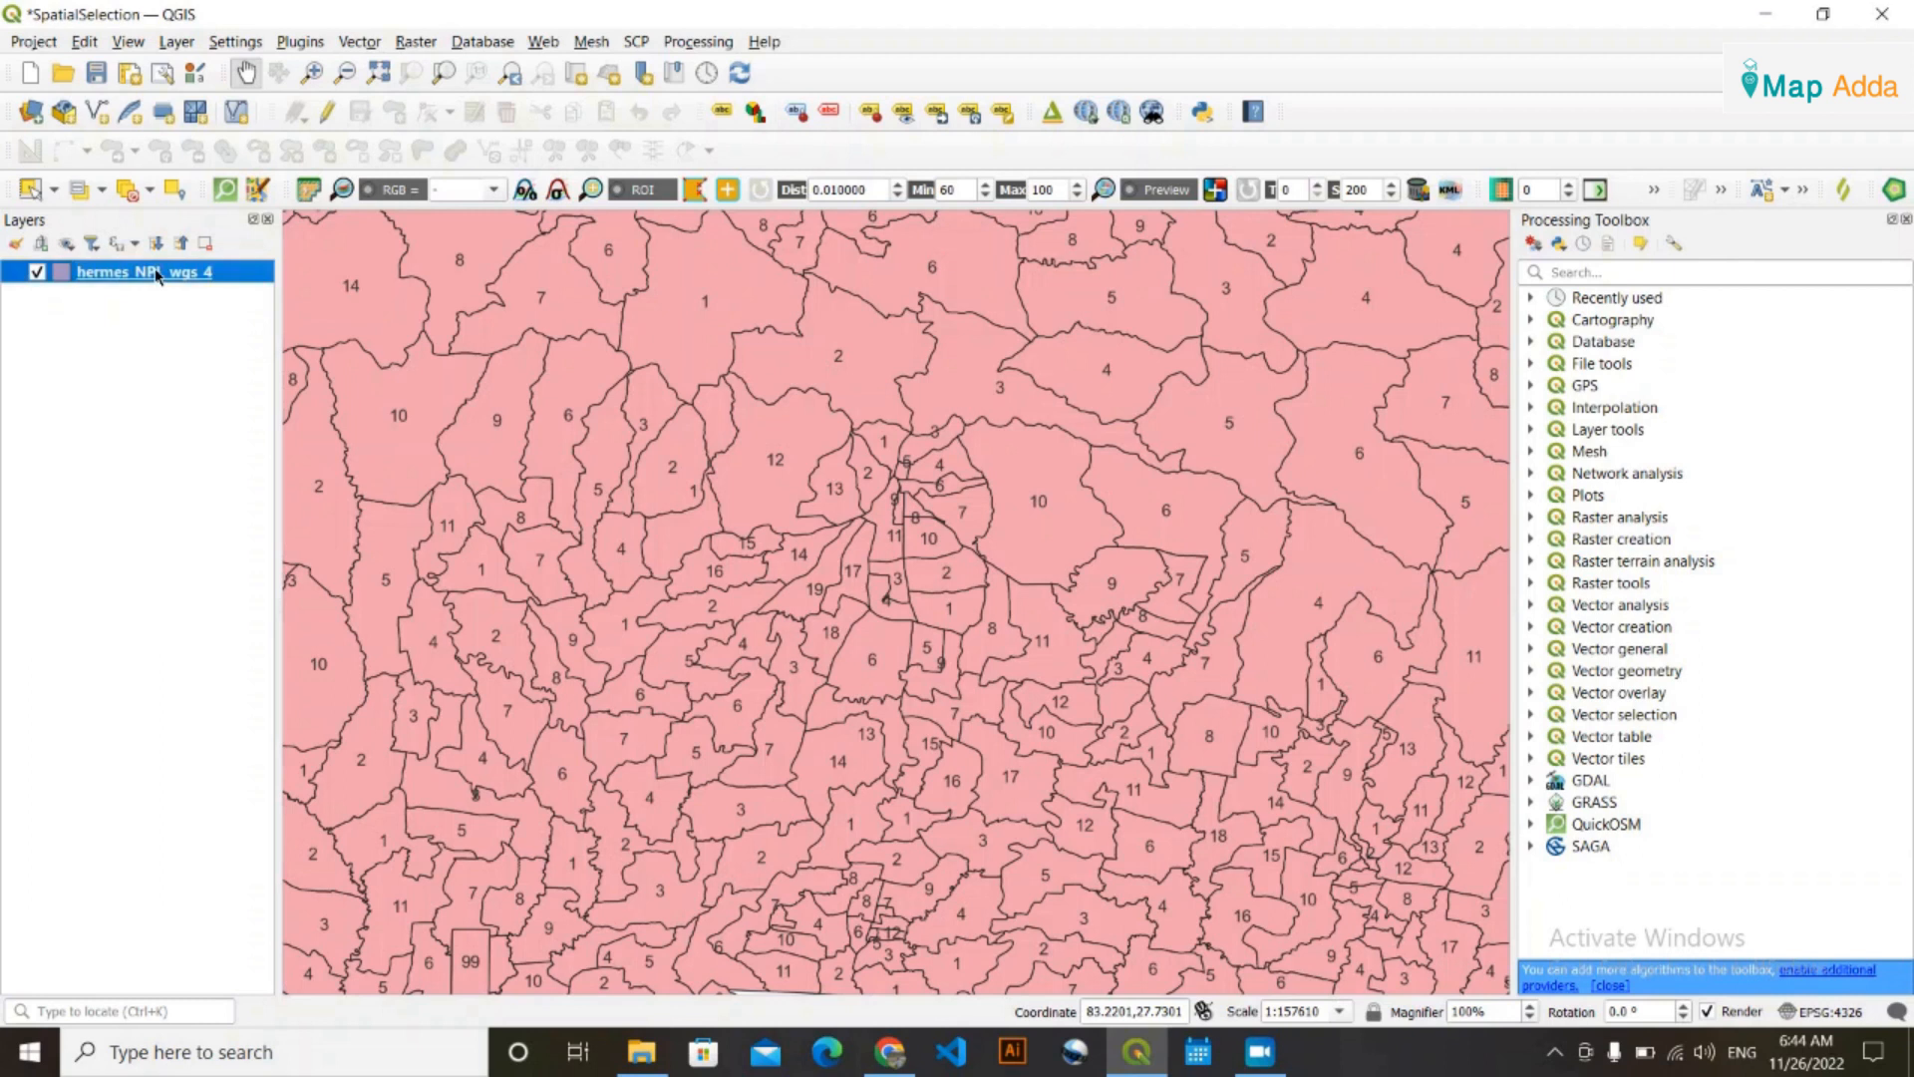
pyautogui.rightClick(157, 277)
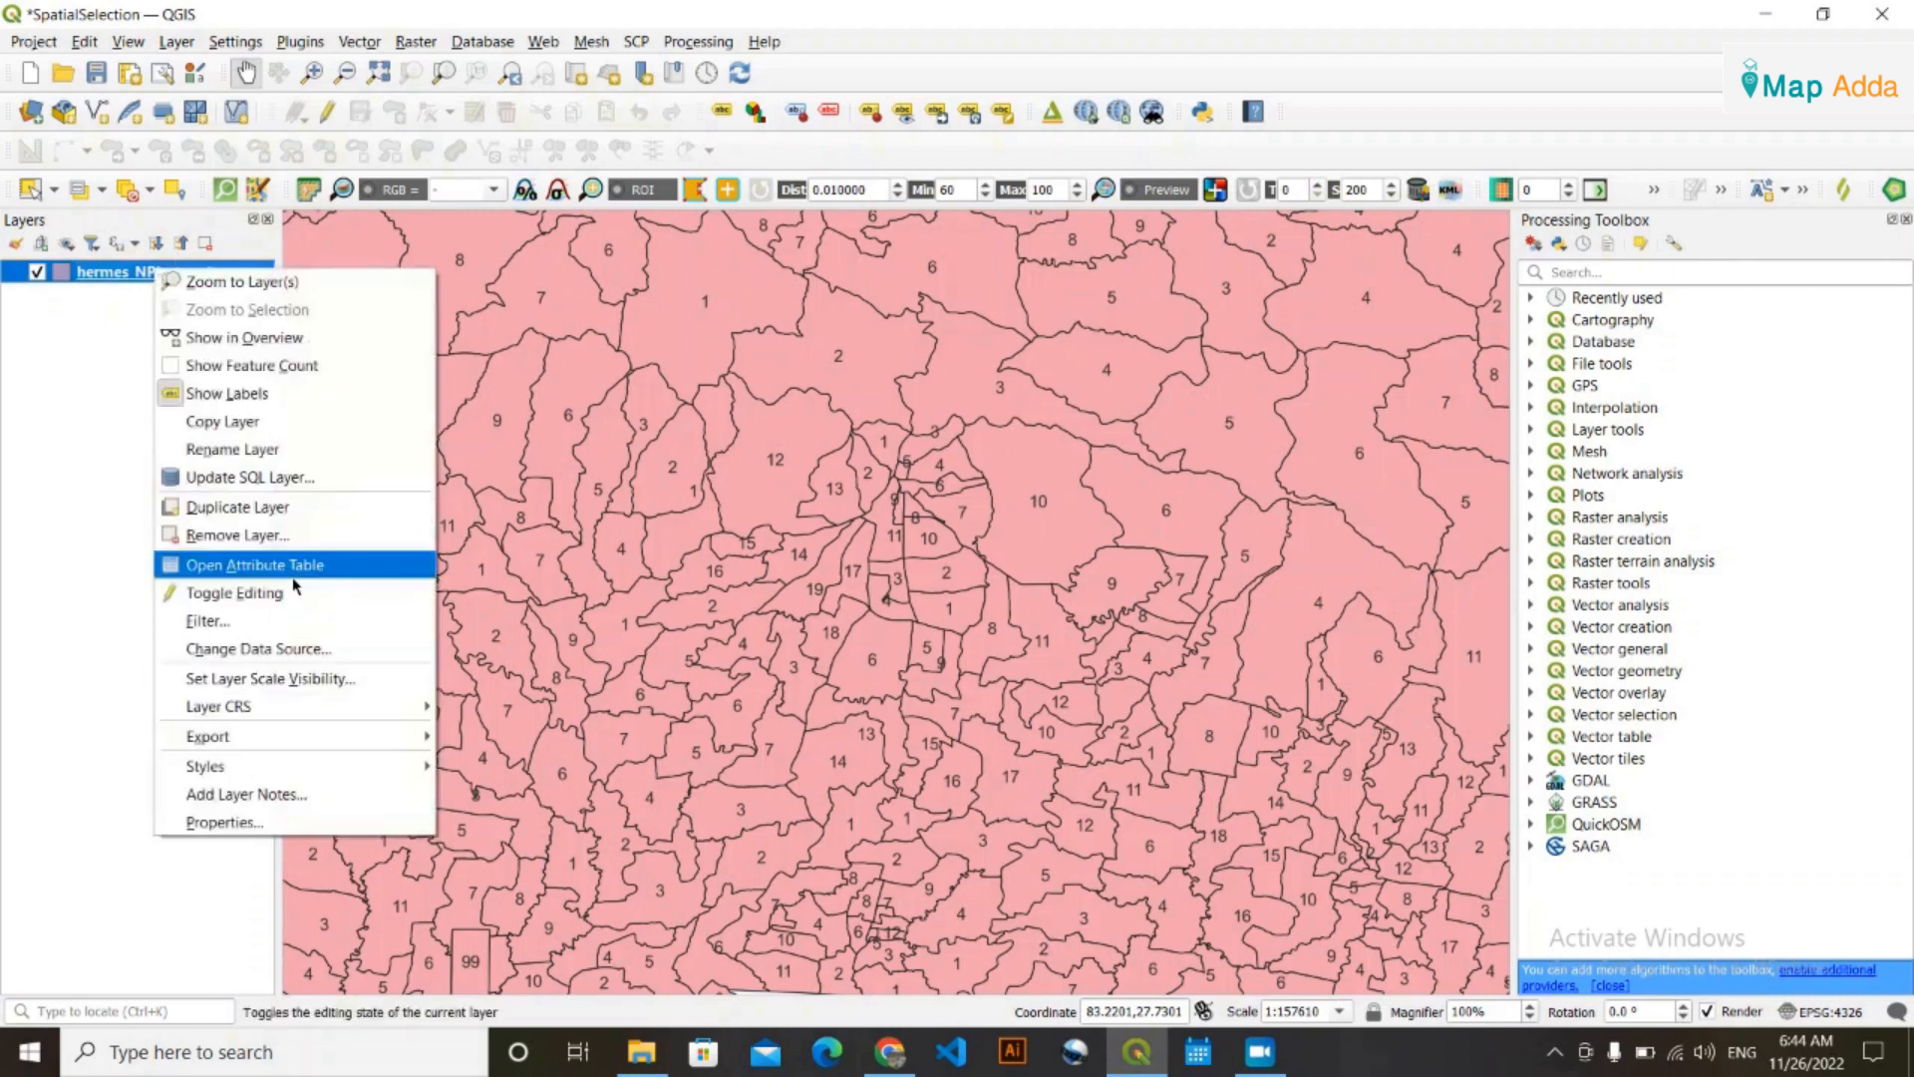
pyautogui.click(250, 564)
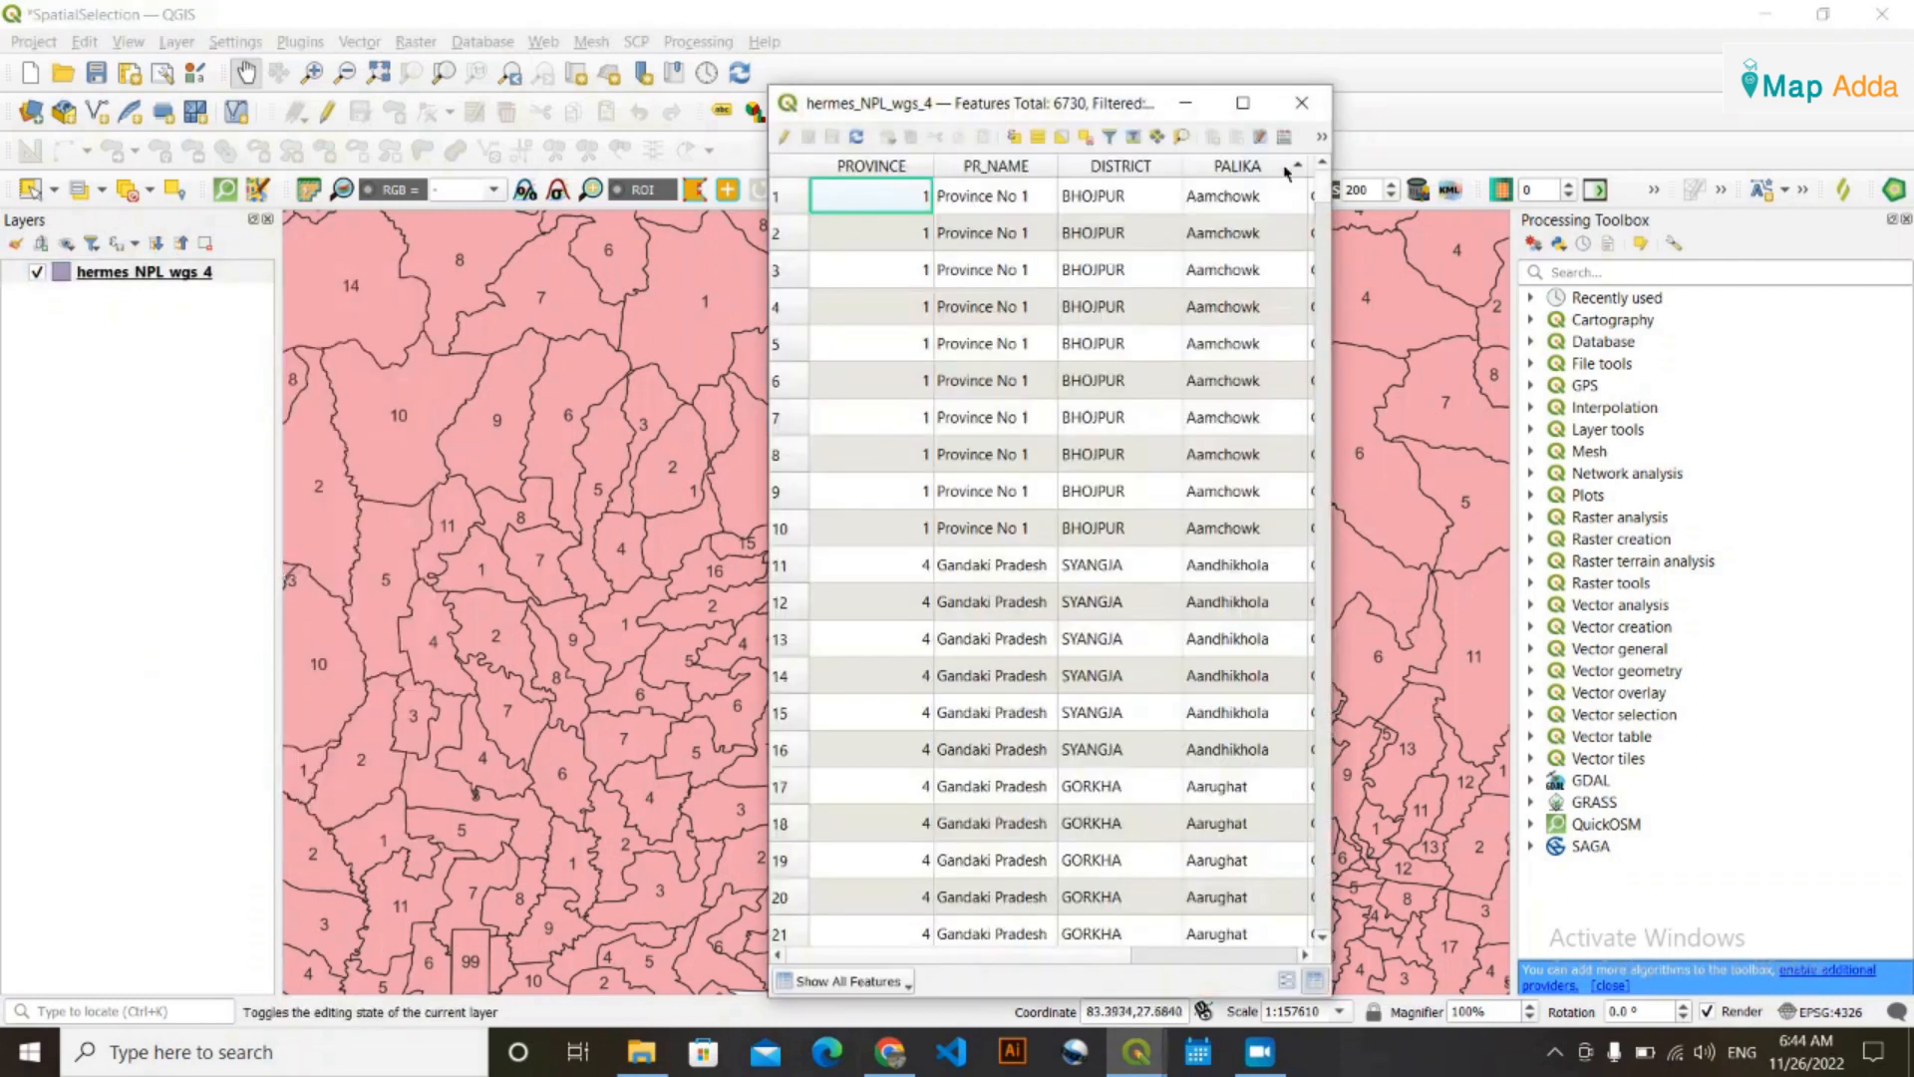
pyautogui.moveTo(1331, 244); pyautogui.dragTo(1779, 216)
pyautogui.moveTo(1338, 115); pyautogui.dragTo(1096, 116)
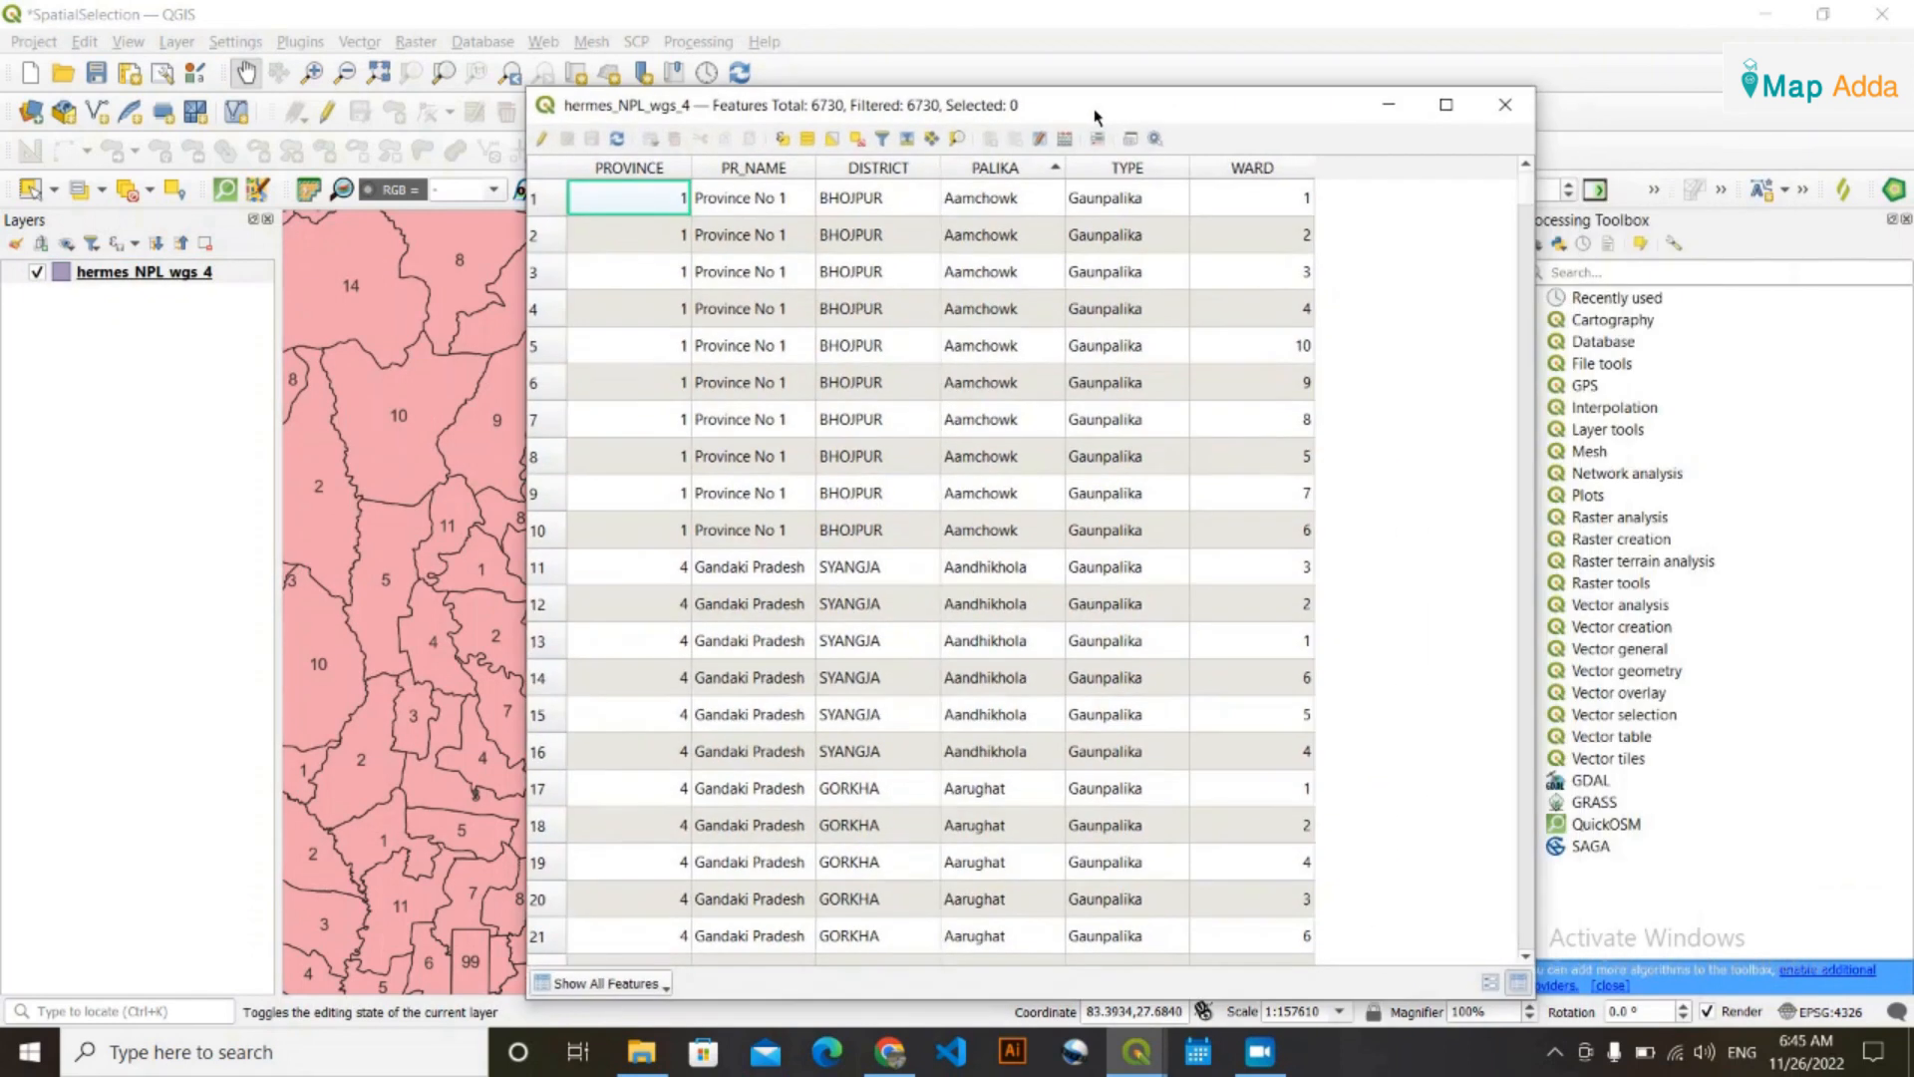
# Start Select by Expression for the layer, and open the See.txt notes from the Lab1.8 folder in Notepad
pyautogui.click(782, 139)
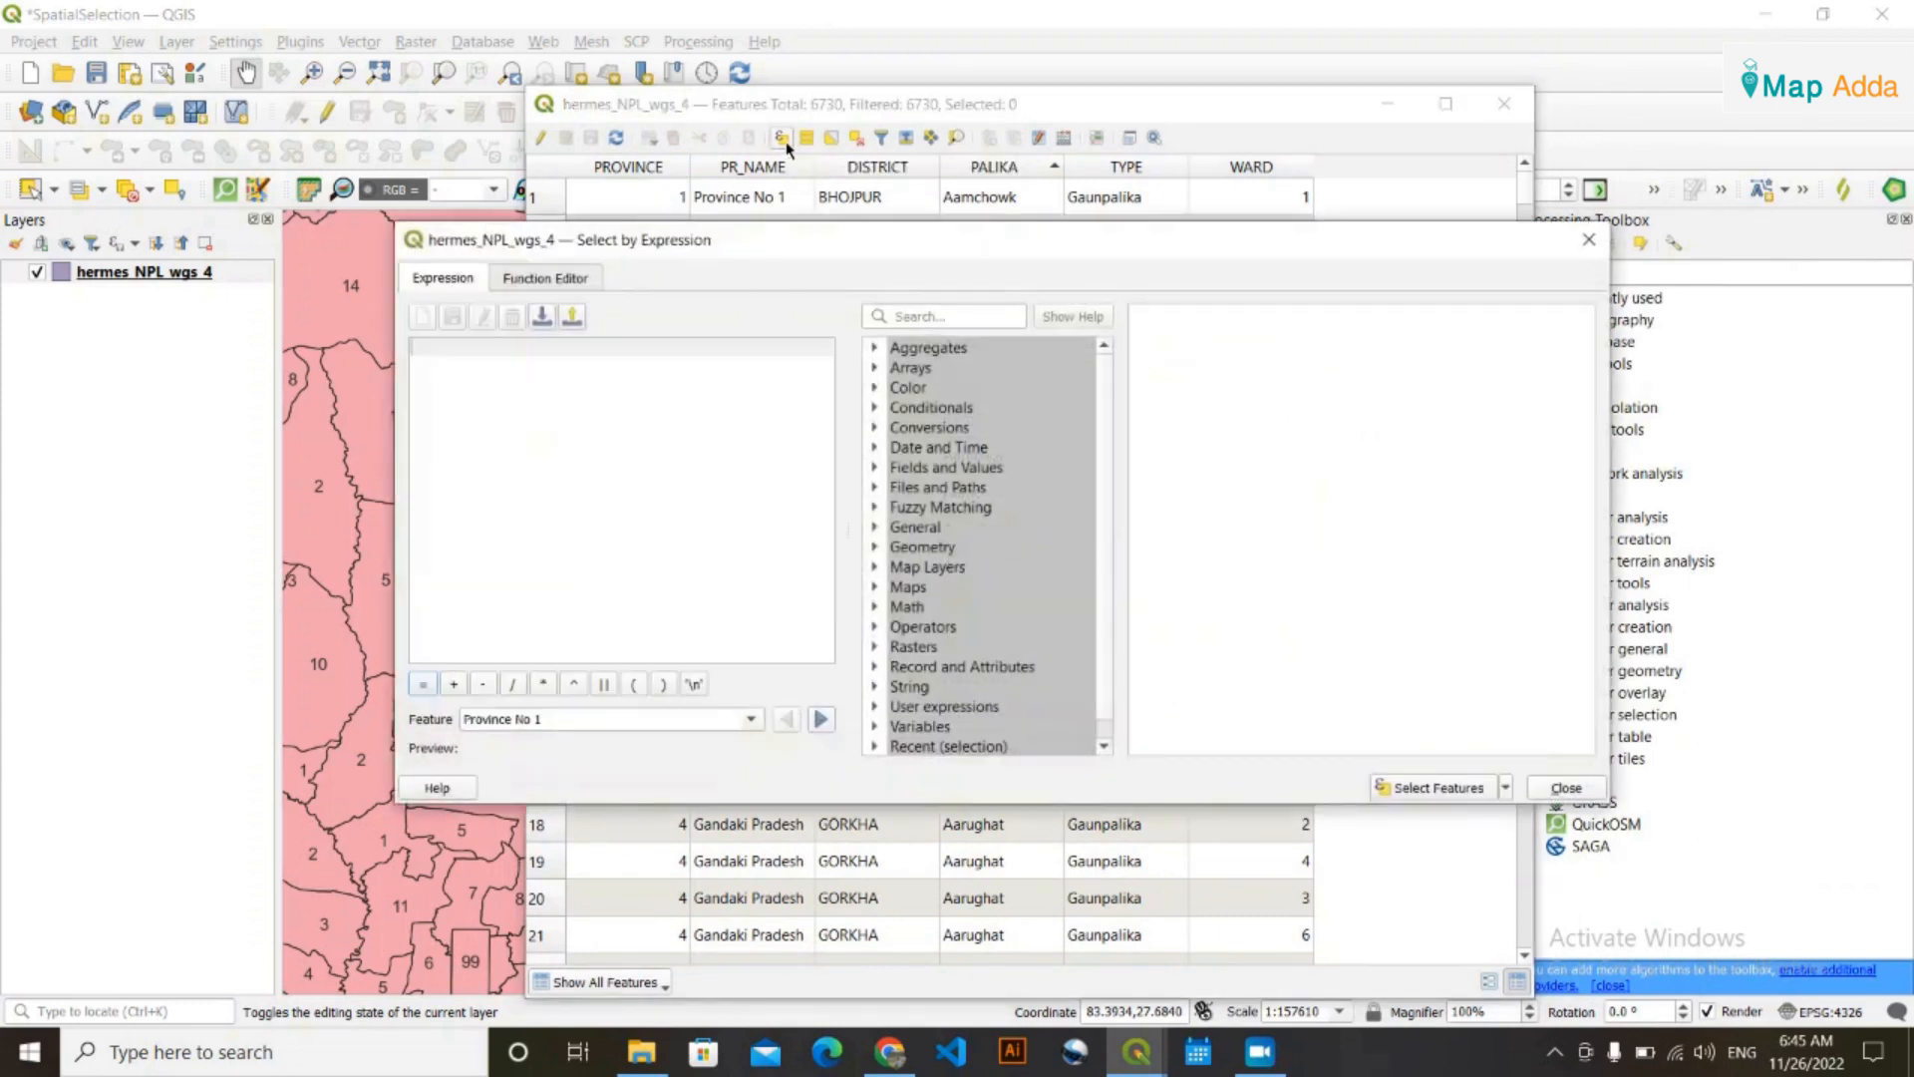
pyautogui.click(641, 1052)
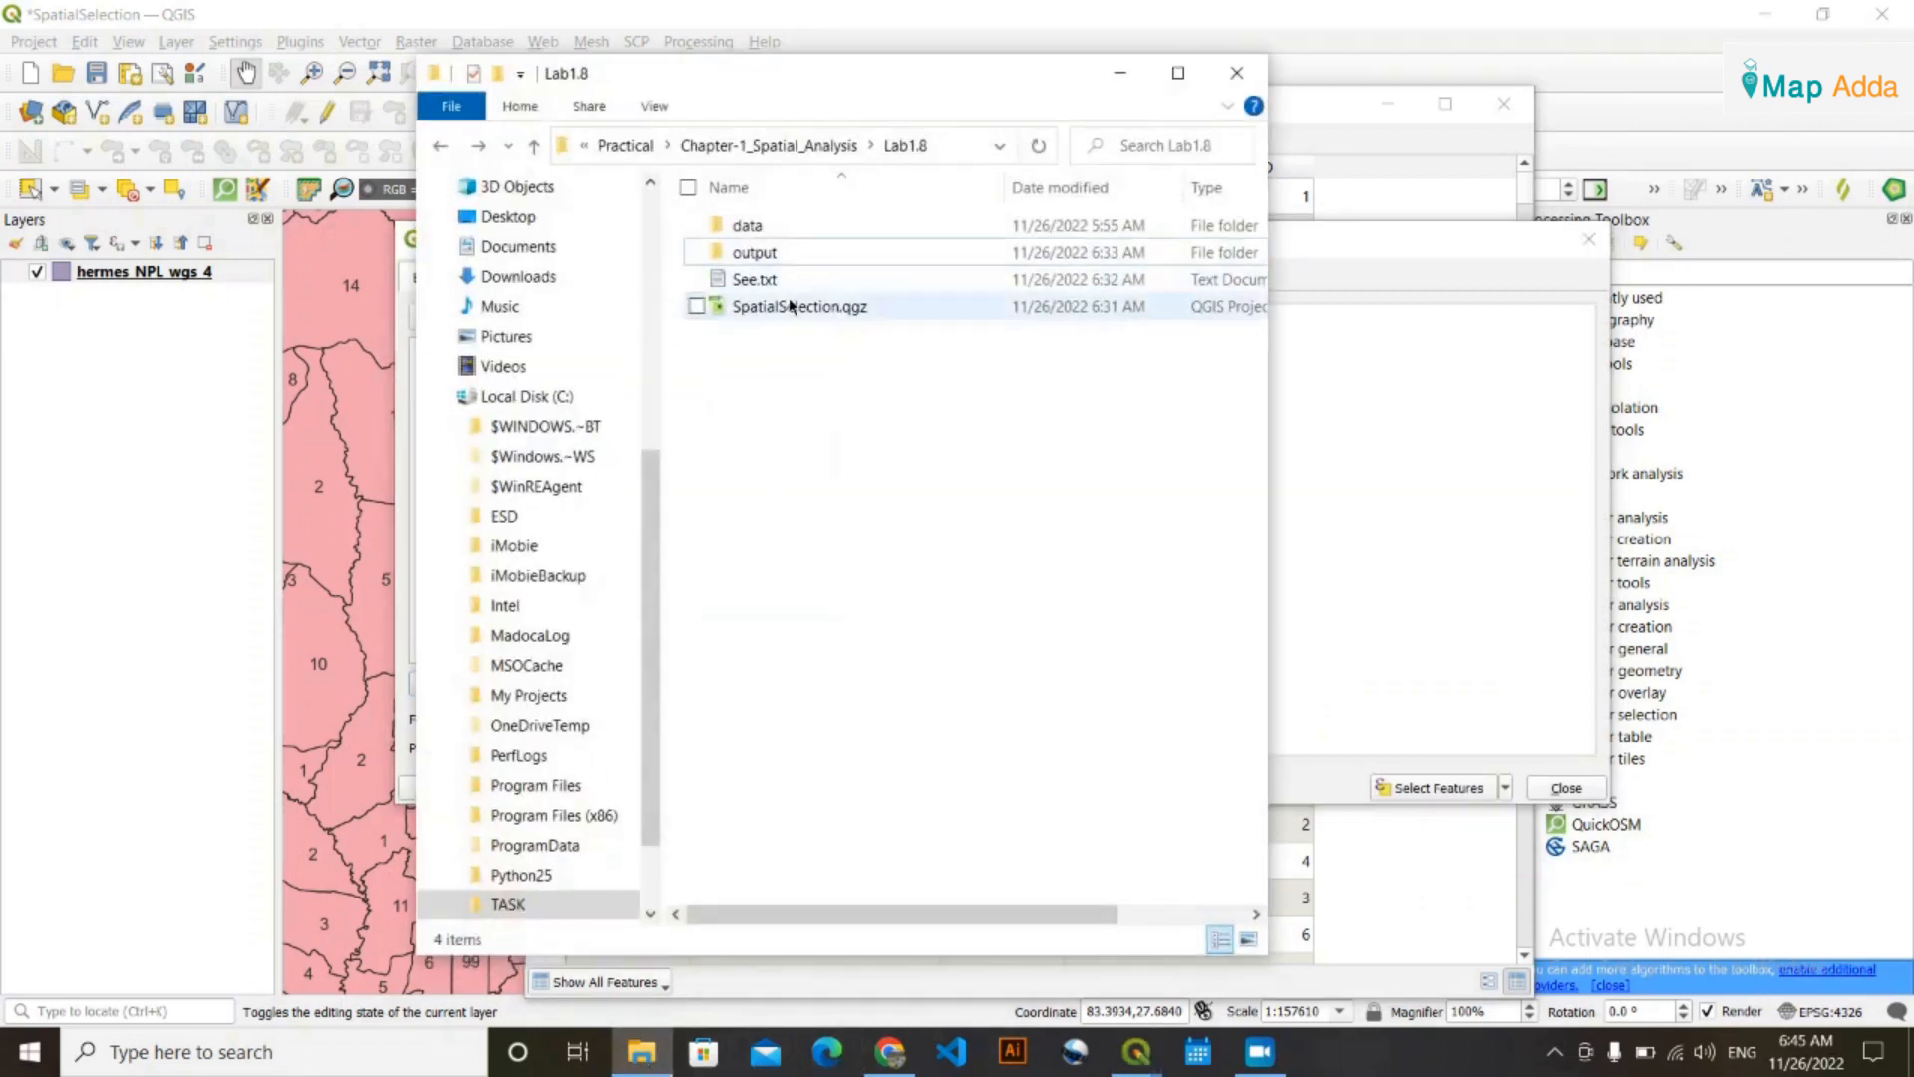
pyautogui.doubleClick(826, 279)
pyautogui.click(1120, 73)
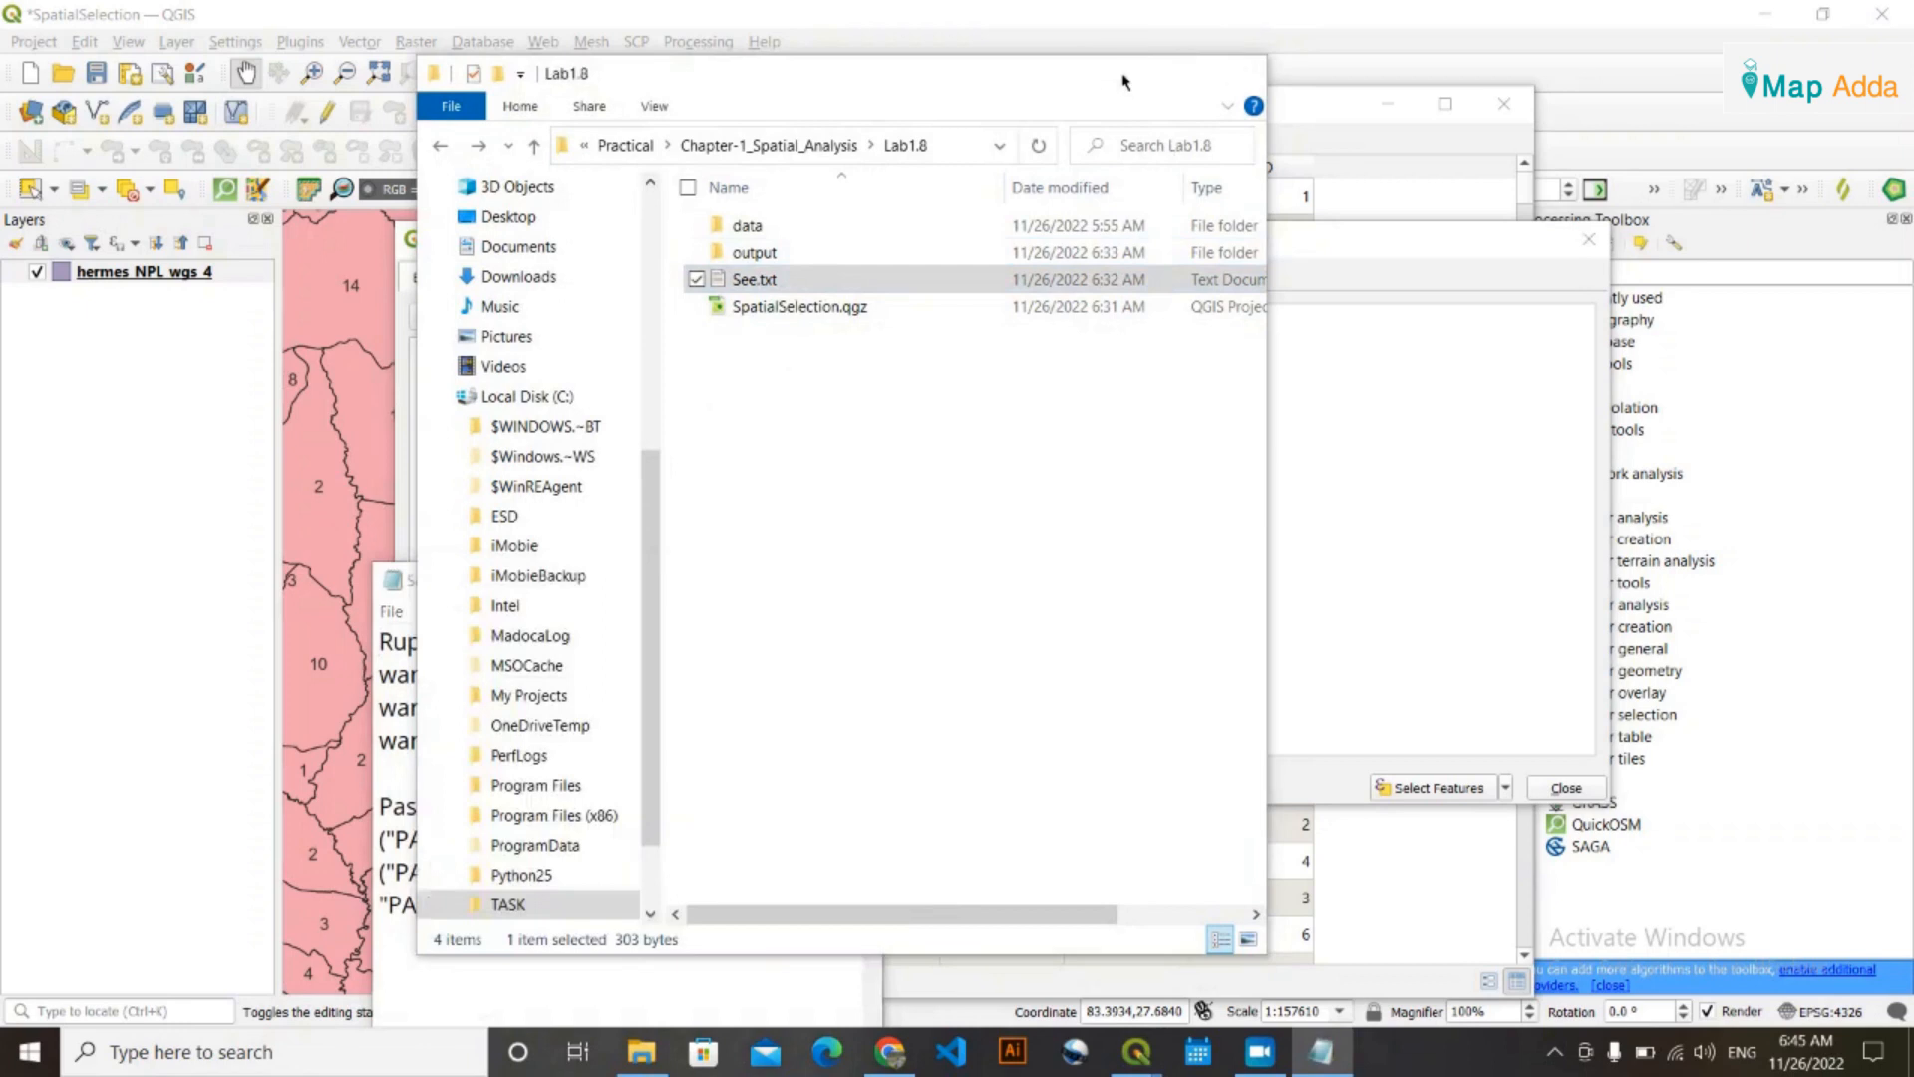
pyautogui.moveTo(696, 583); pyautogui.dragTo(1014, 222)
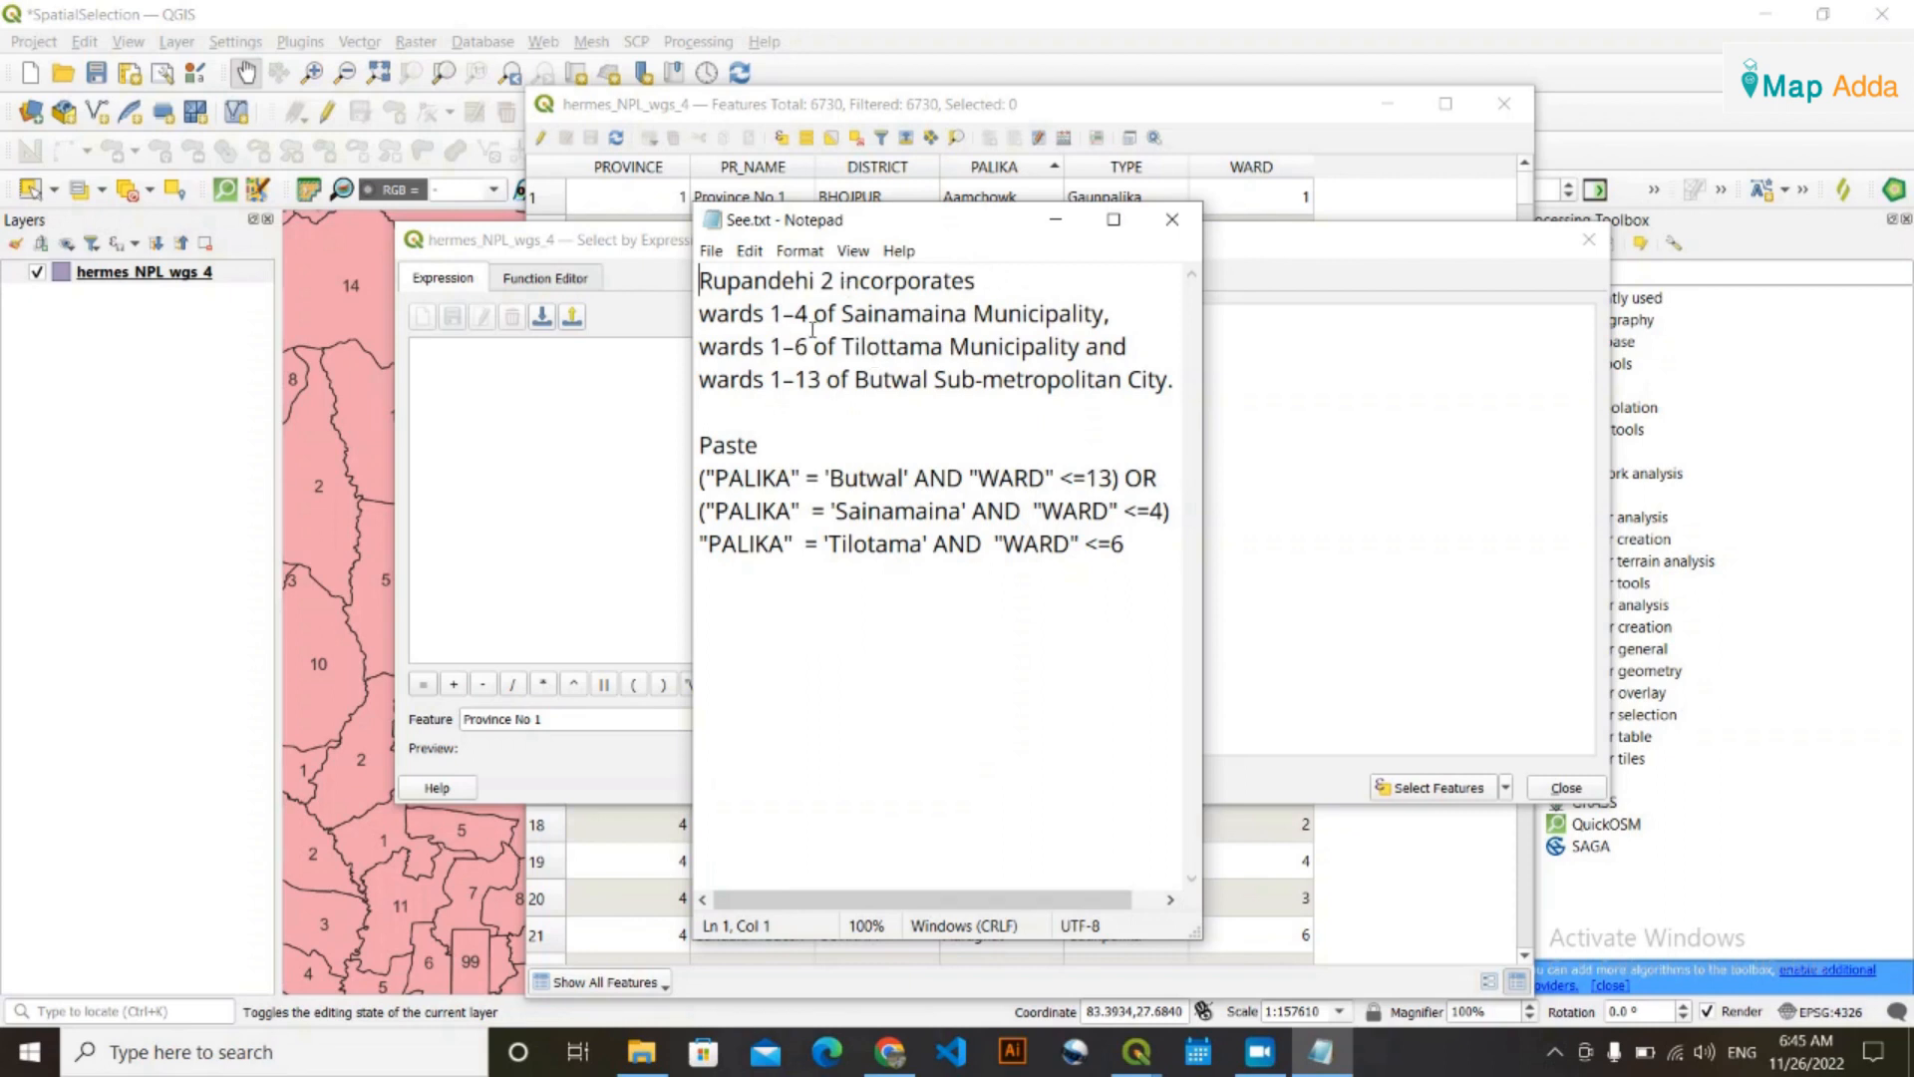
# Read in See.txt which wards of Sainamaina, Tilottama and Butwal belong to Rupandehi 2, and put the notes away
pyautogui.moveTo(849, 313)
pyautogui.mouseDown()
pyautogui.moveTo(884, 349)
pyautogui.moveTo(1080, 387)
pyautogui.moveTo(843, 313)
pyautogui.mouseUp()
pyautogui.click(1080, 387)
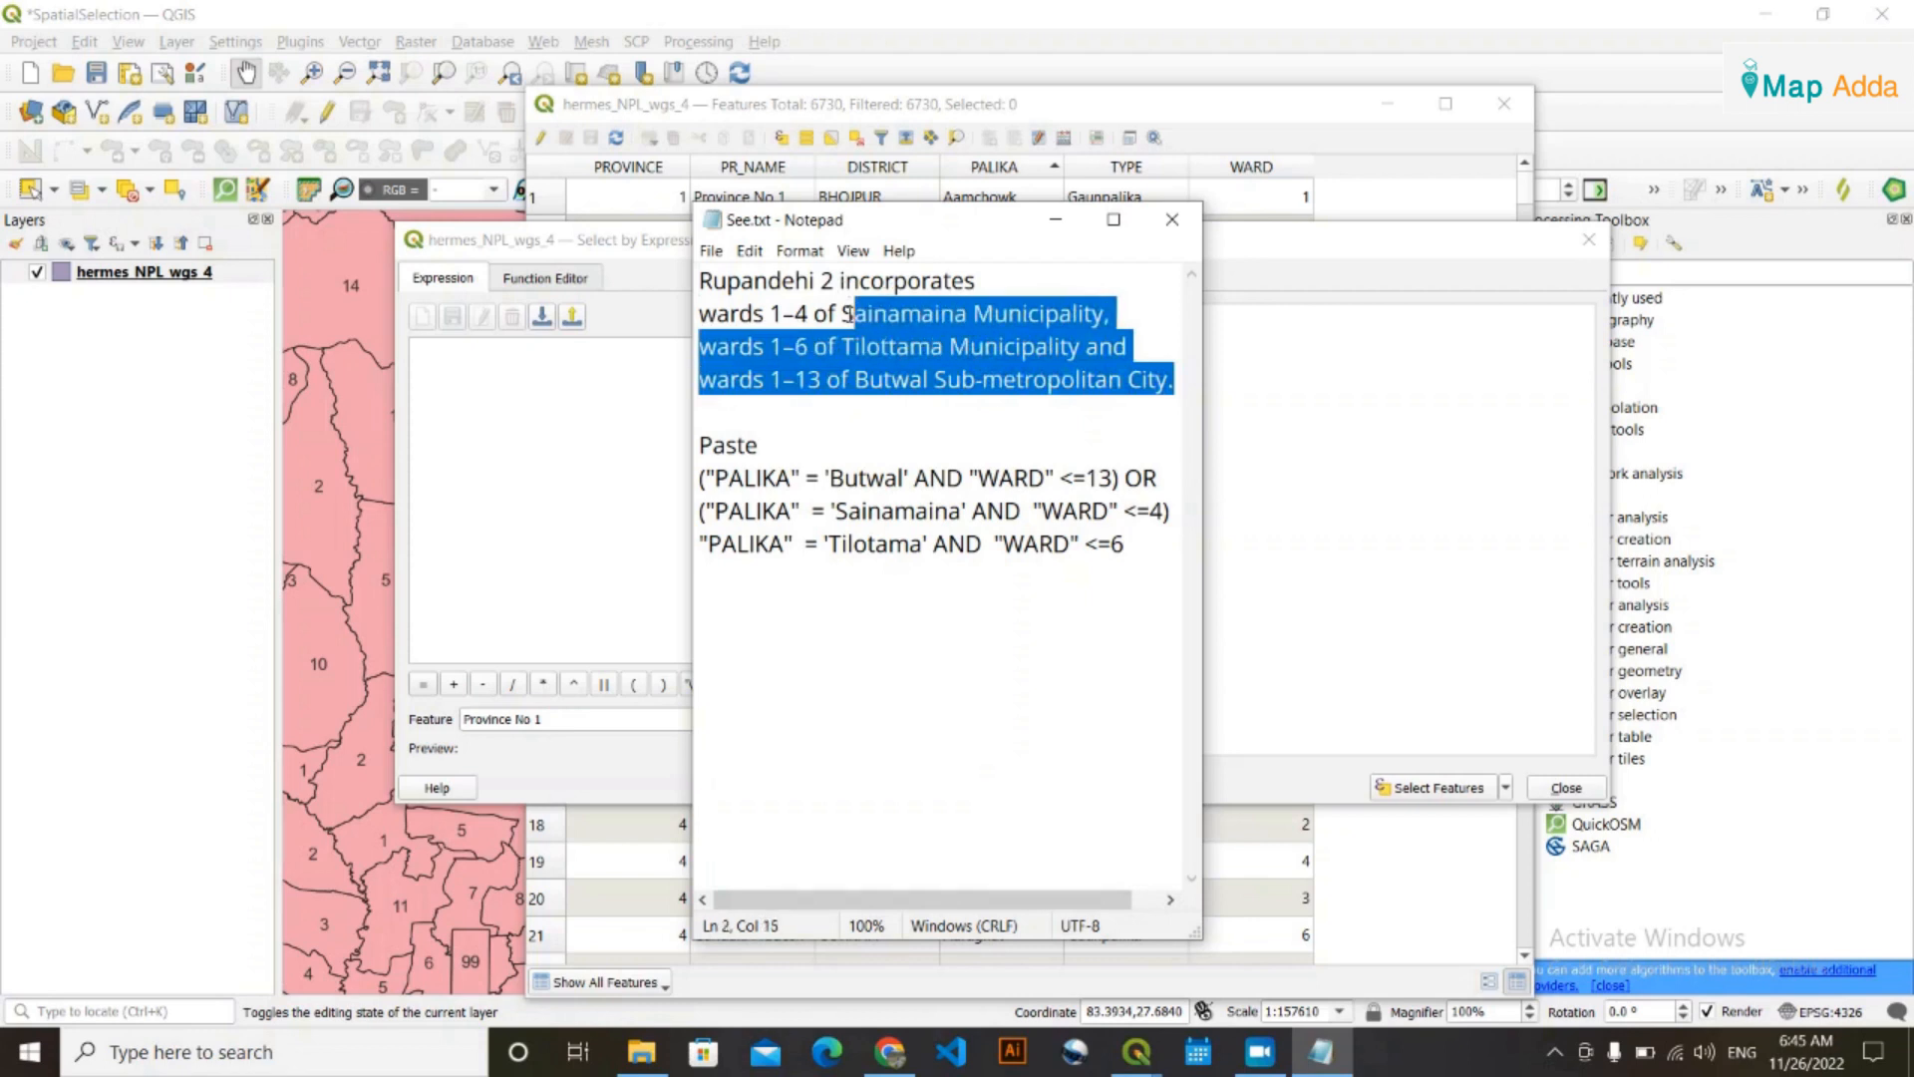
pyautogui.click(958, 411)
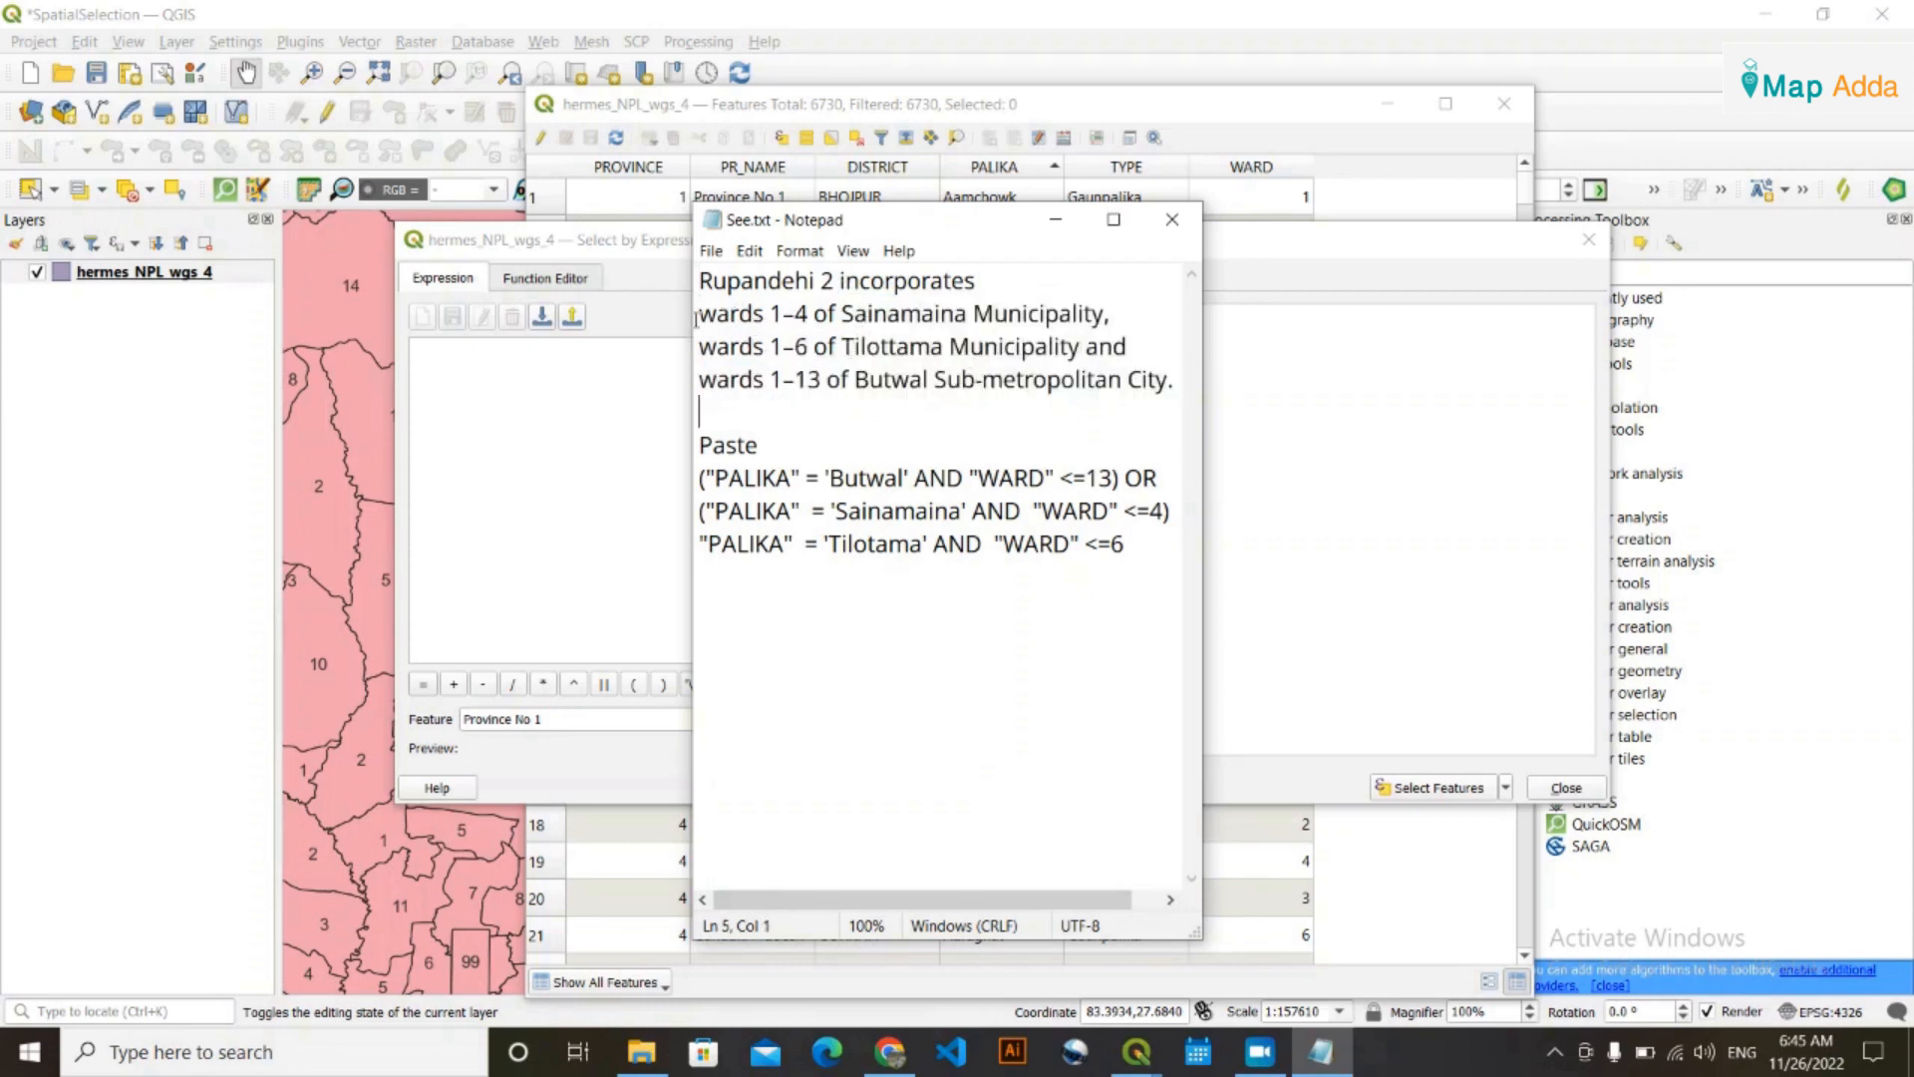
pyautogui.moveTo(701, 317); pyautogui.dragTo(1120, 382)
pyautogui.click(935, 380)
pyautogui.moveTo(767, 315); pyautogui.dragTo(1037, 349)
pyautogui.click(794, 382)
pyautogui.moveTo(770, 347); pyautogui.dragTo(1049, 347)
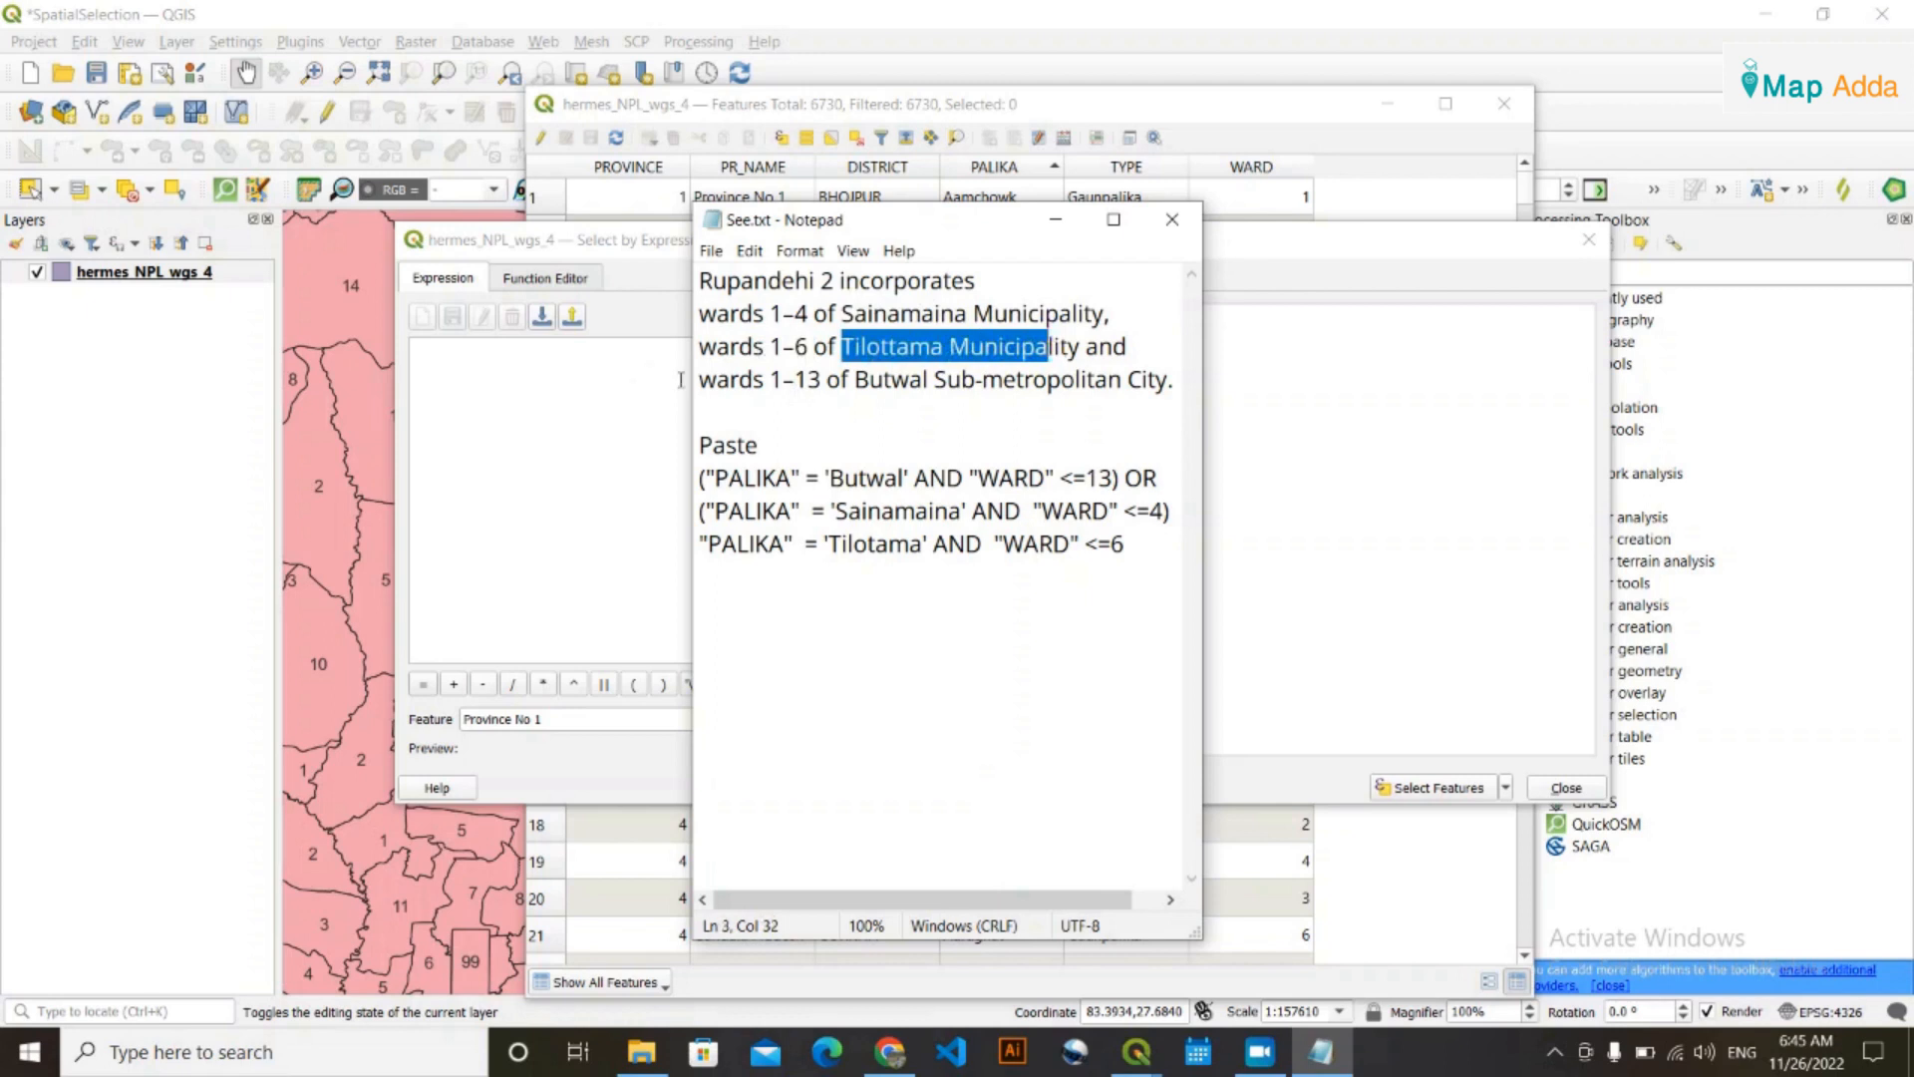
pyautogui.moveTo(785, 382); pyautogui.dragTo(905, 384)
pyautogui.click(906, 383)
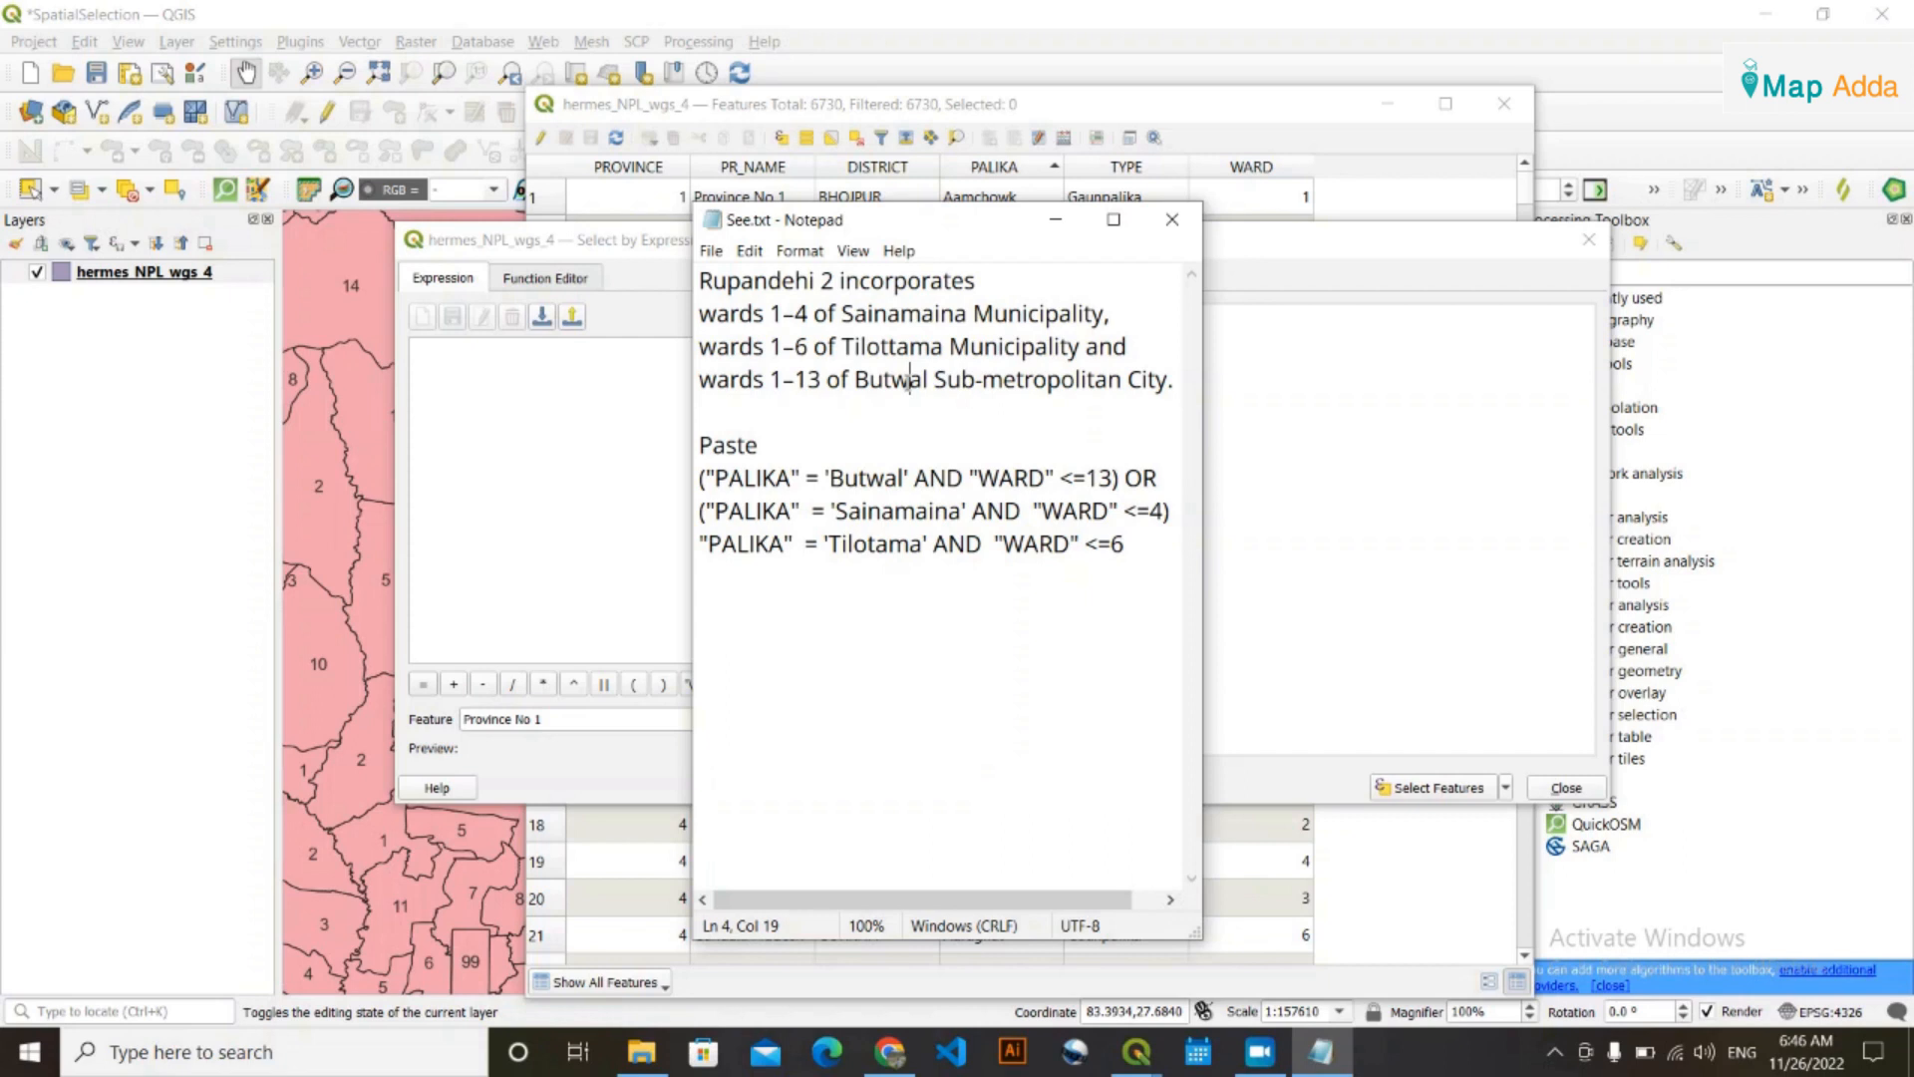
pyautogui.click(1055, 219)
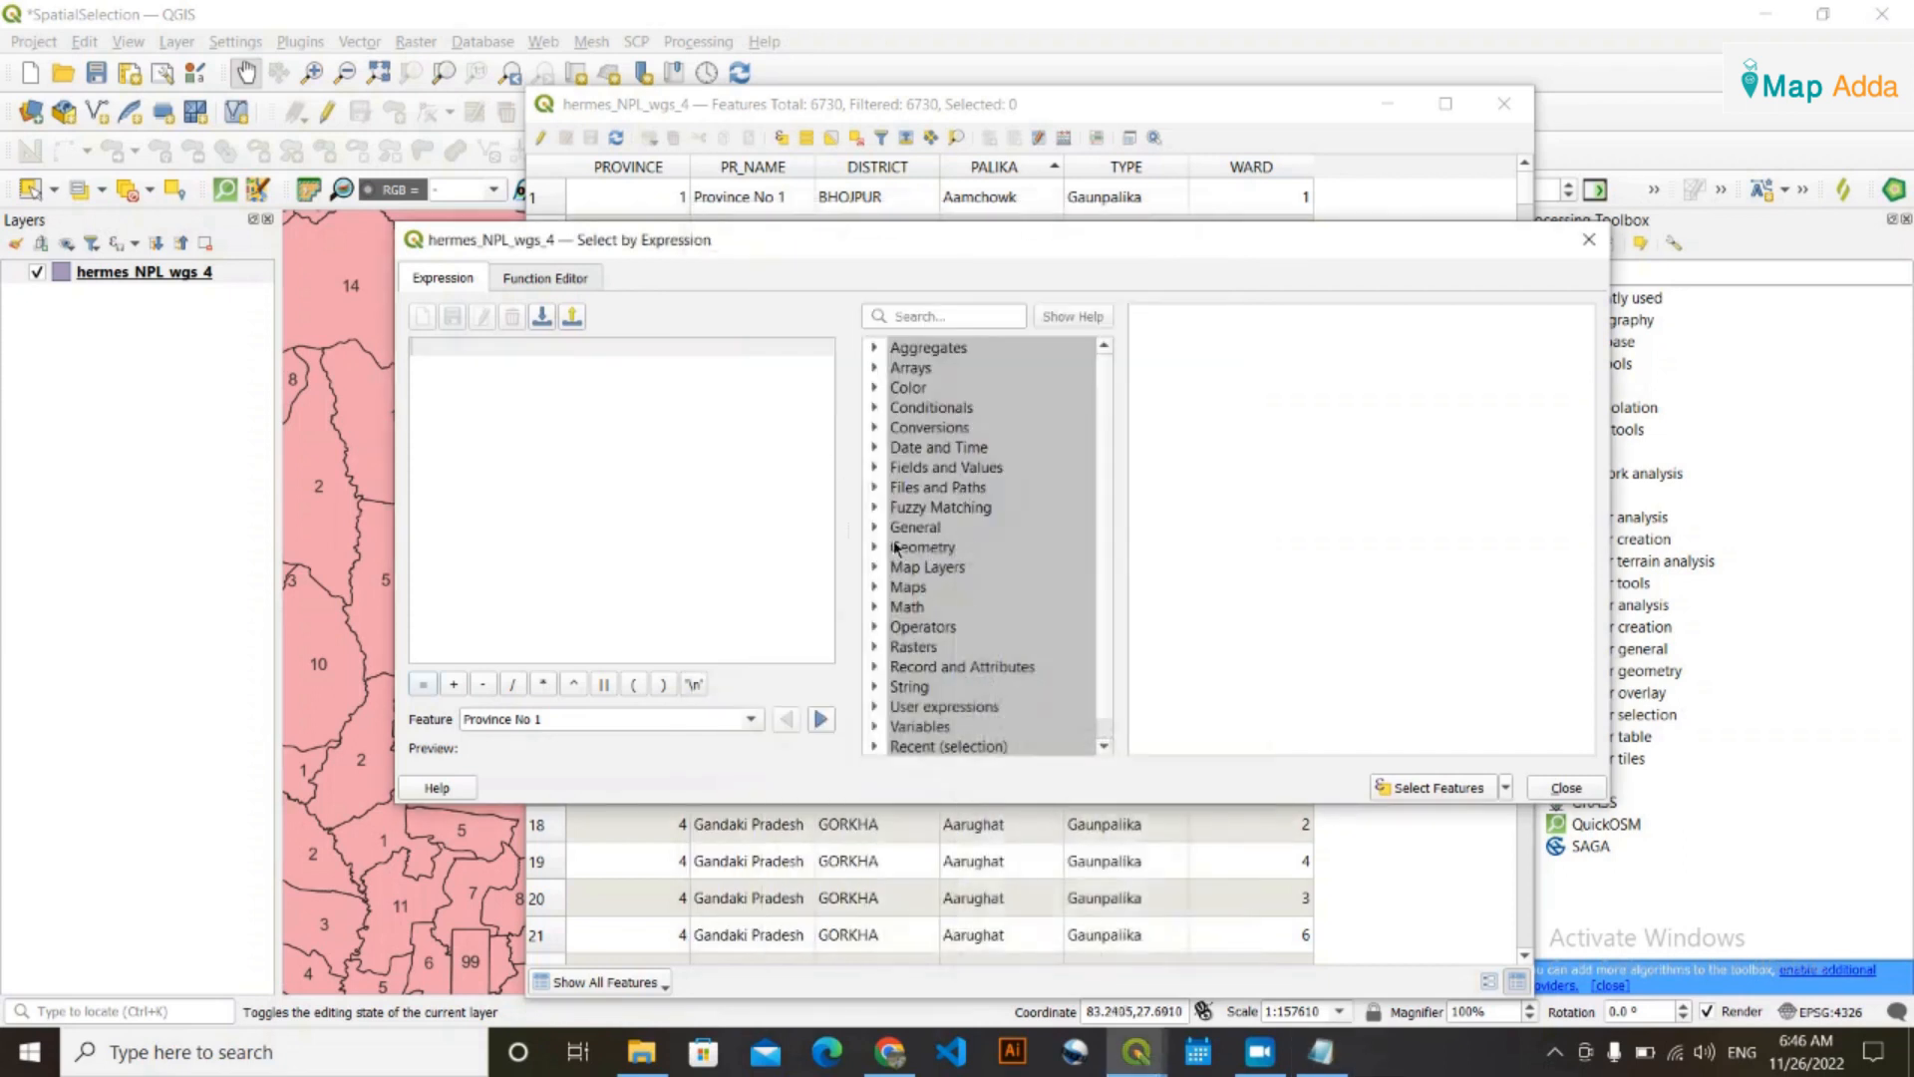
# Build the selection condition "PALIKA" = 'Butwal' using the PALIKA field, checking the municipality name in See.txt
pyautogui.scroll(-1, 892, 609)
pyautogui.scroll(1, 887, 618)
pyautogui.click(876, 467)
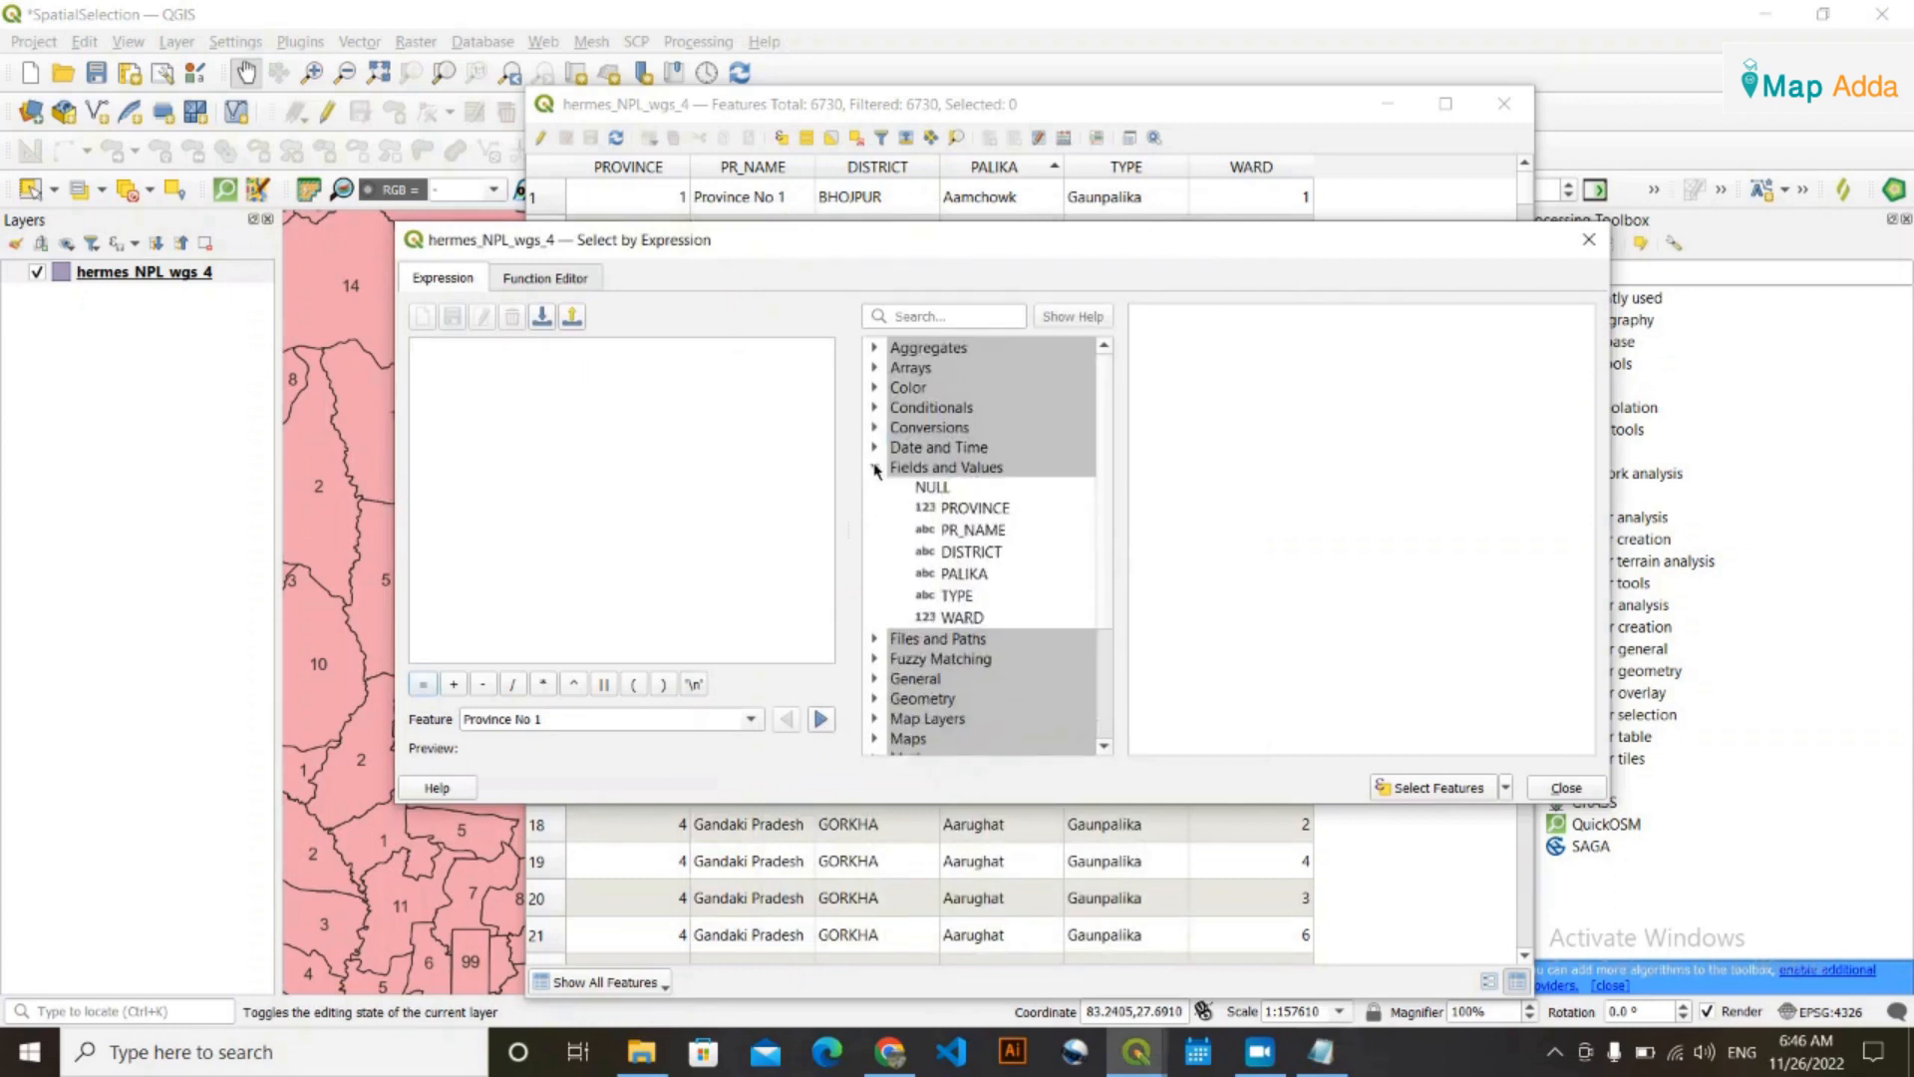
pyautogui.doubleClick(980, 576)
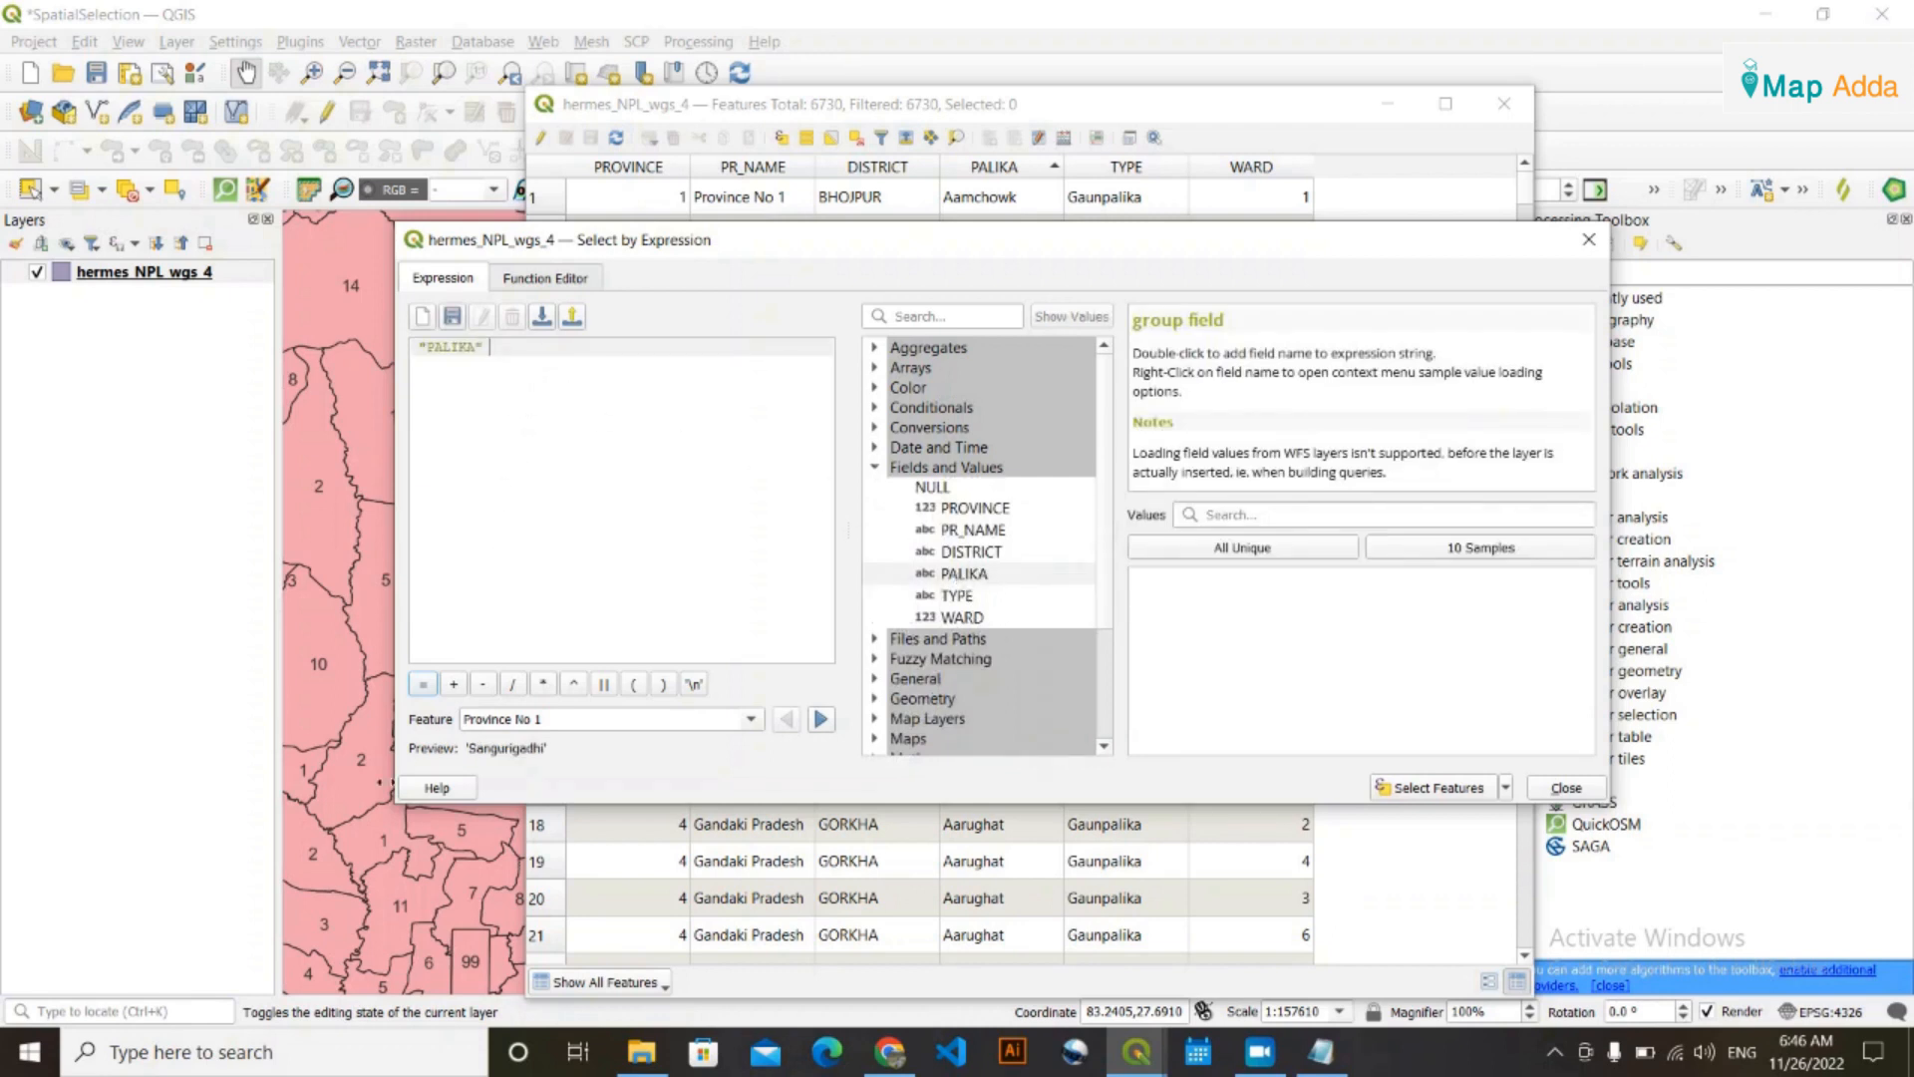
pyautogui.click(422, 684)
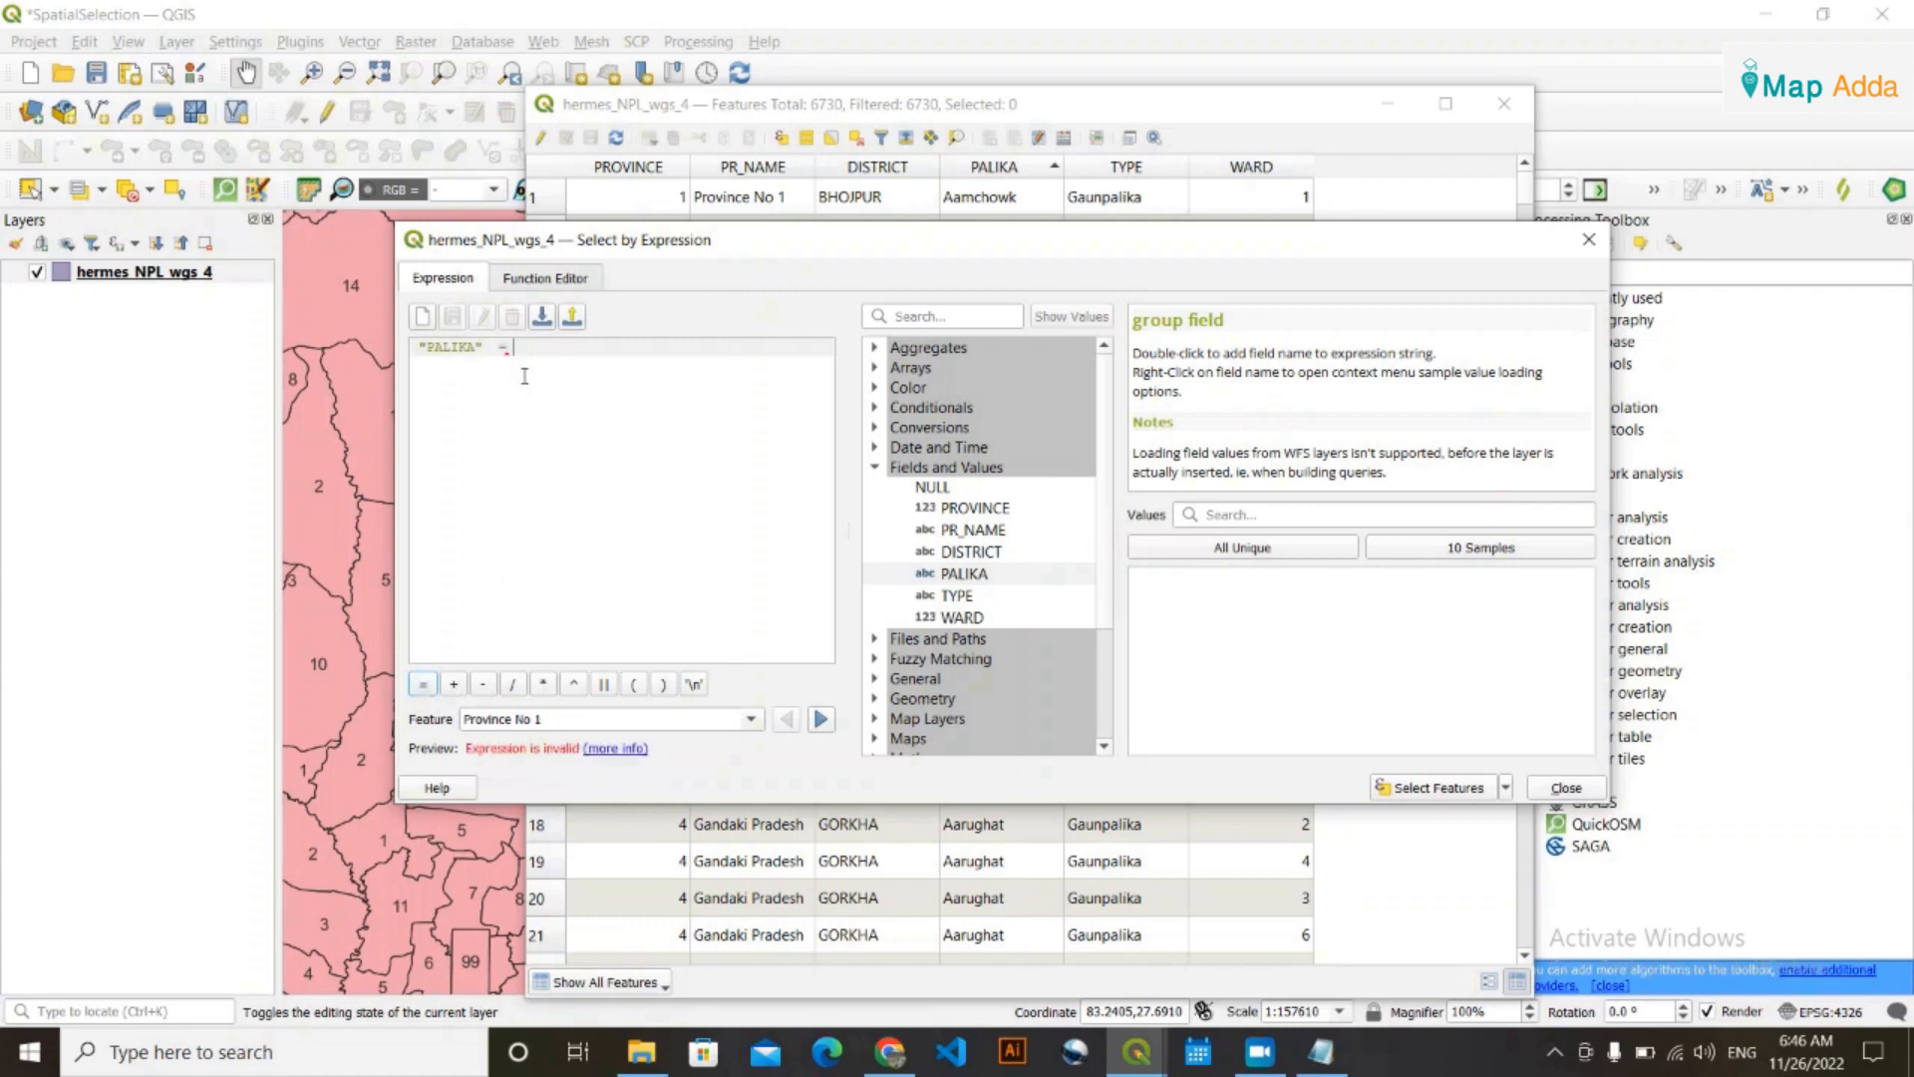
pyautogui.write("'")
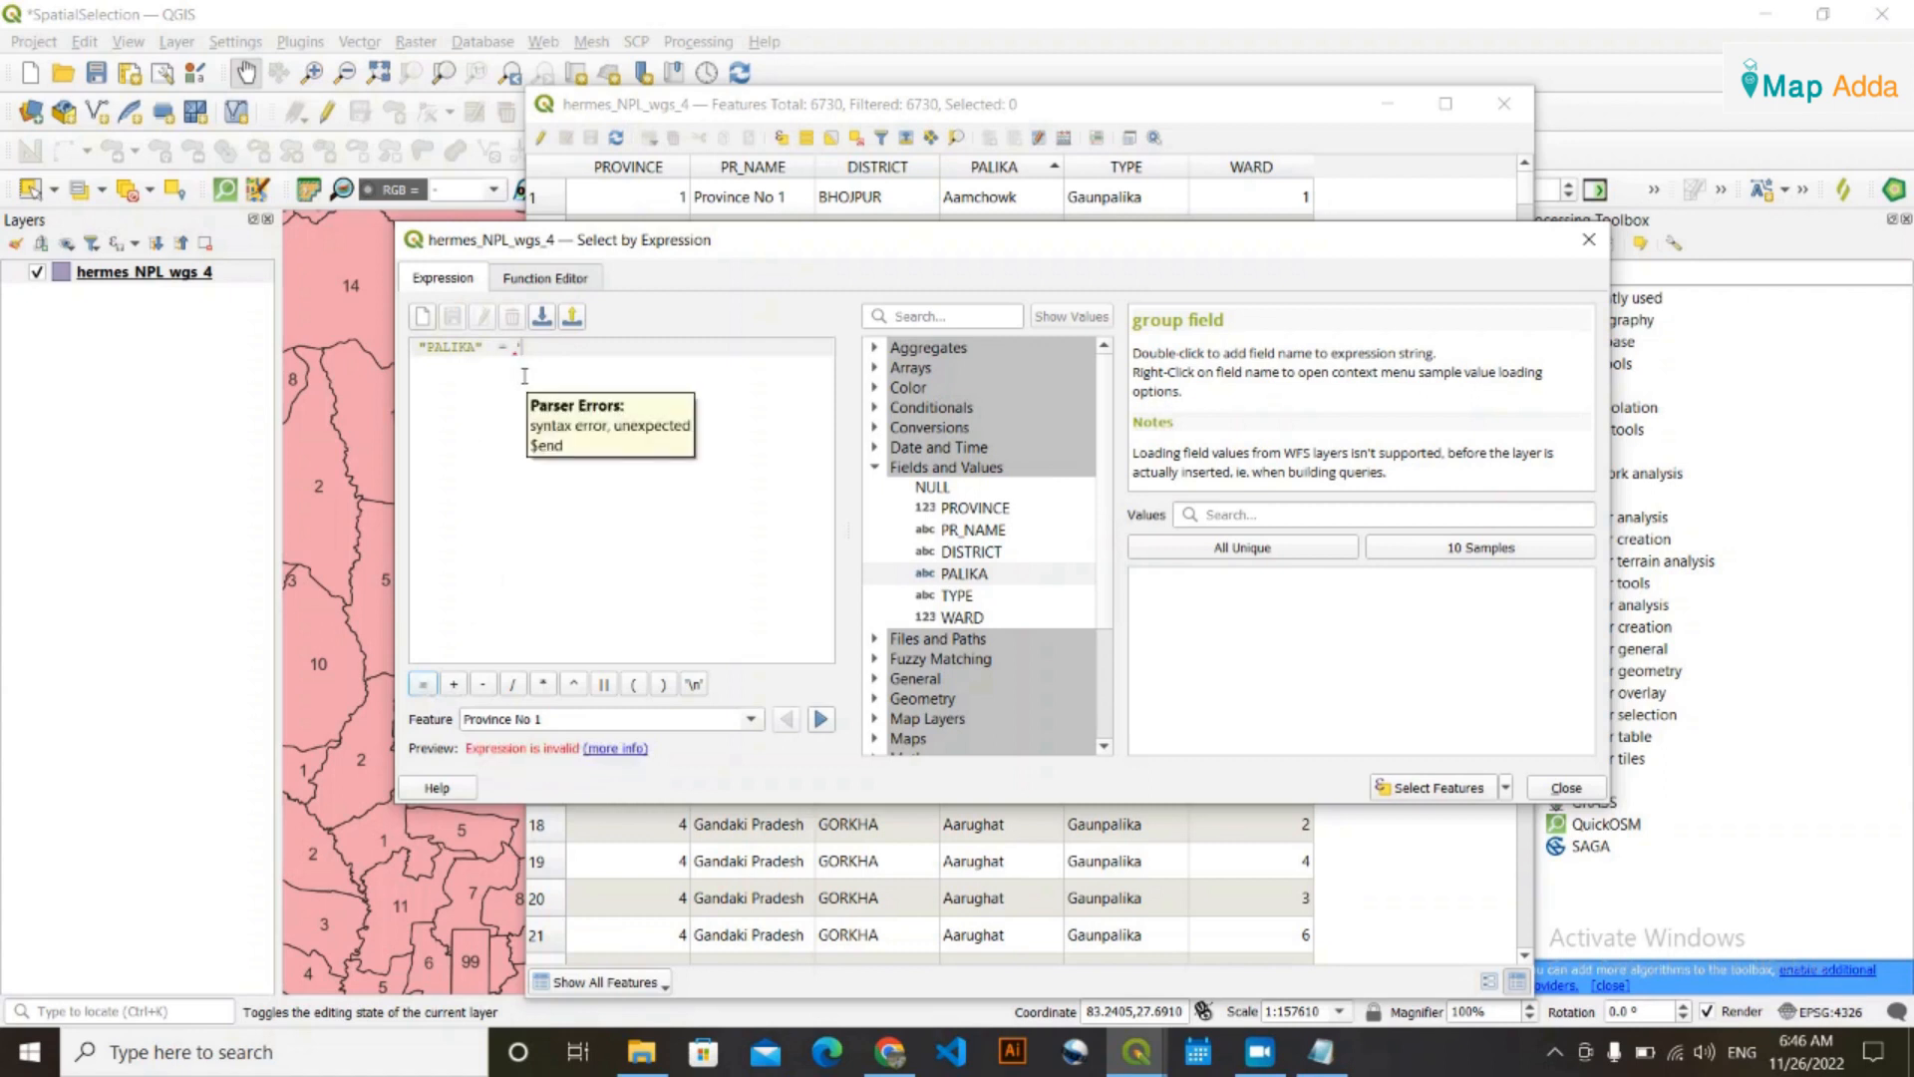
pyautogui.write("'")
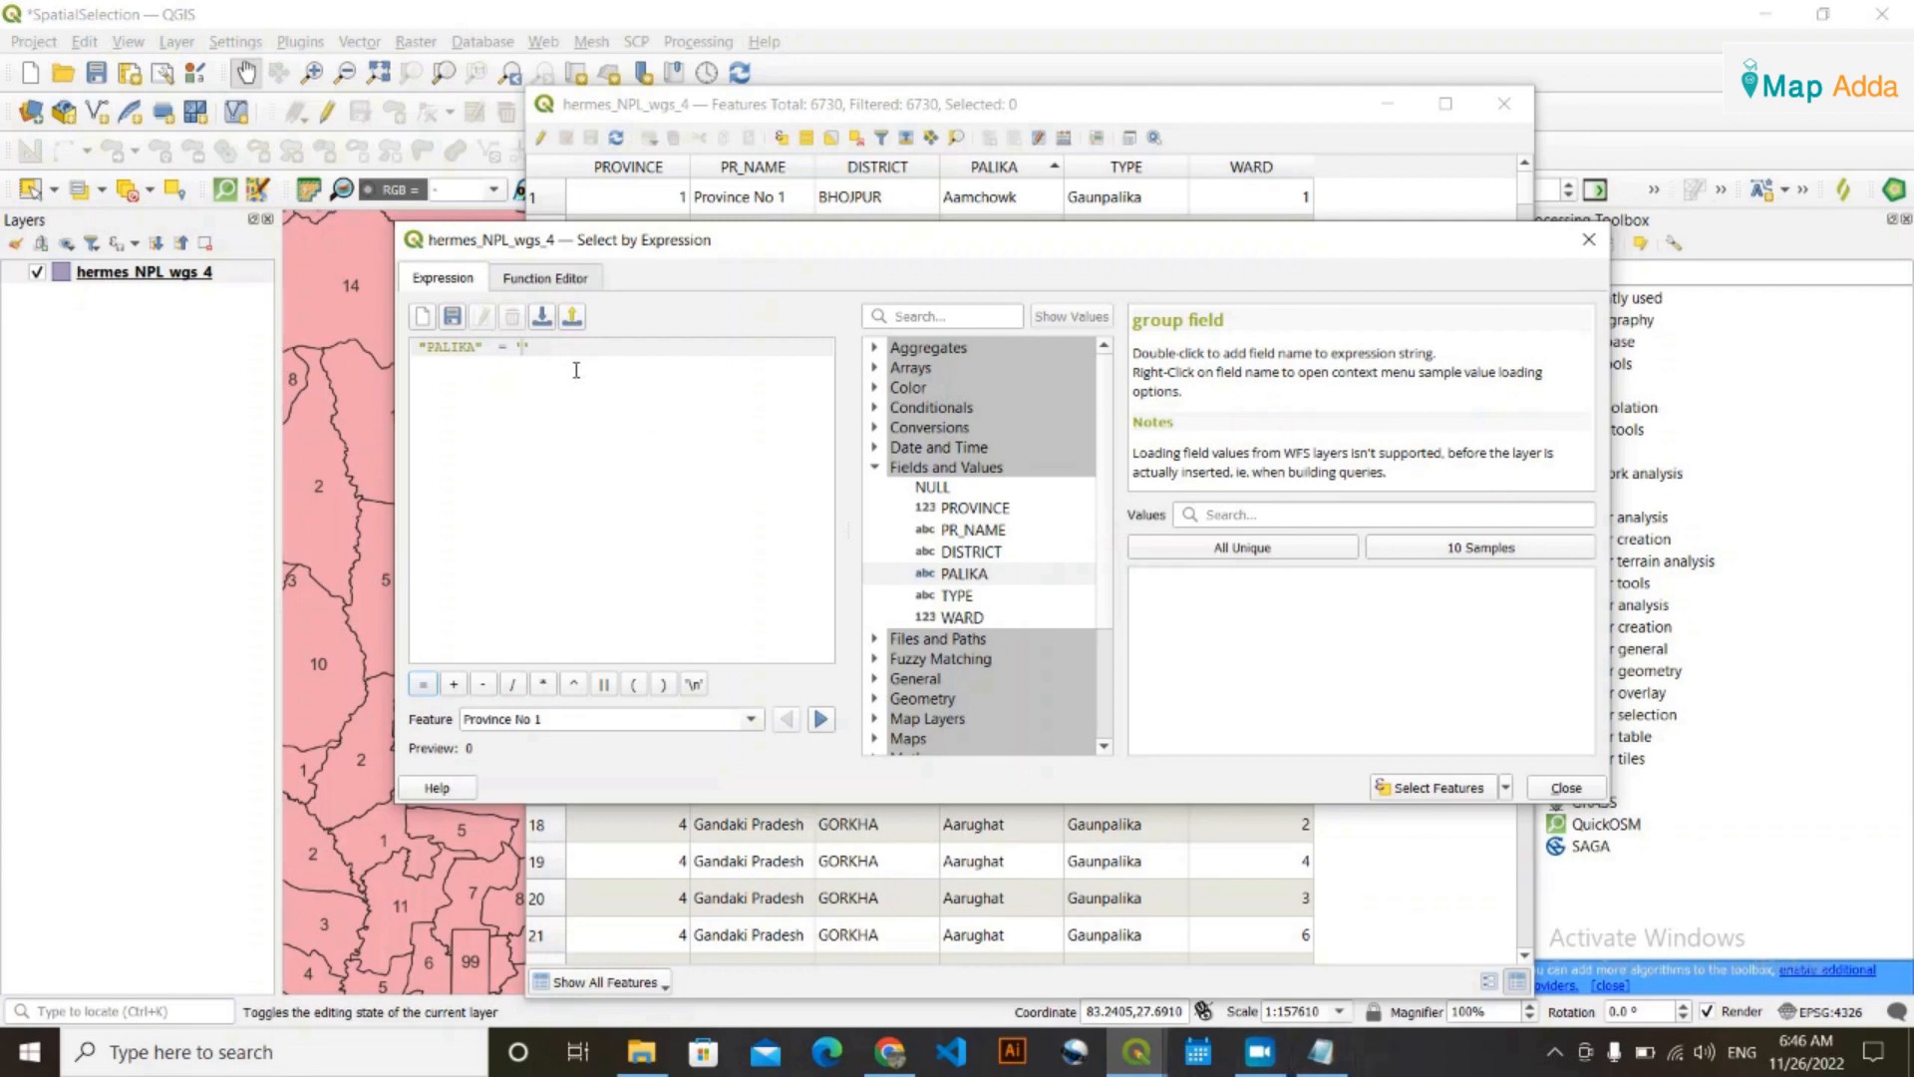
pyautogui.click(1322, 1052)
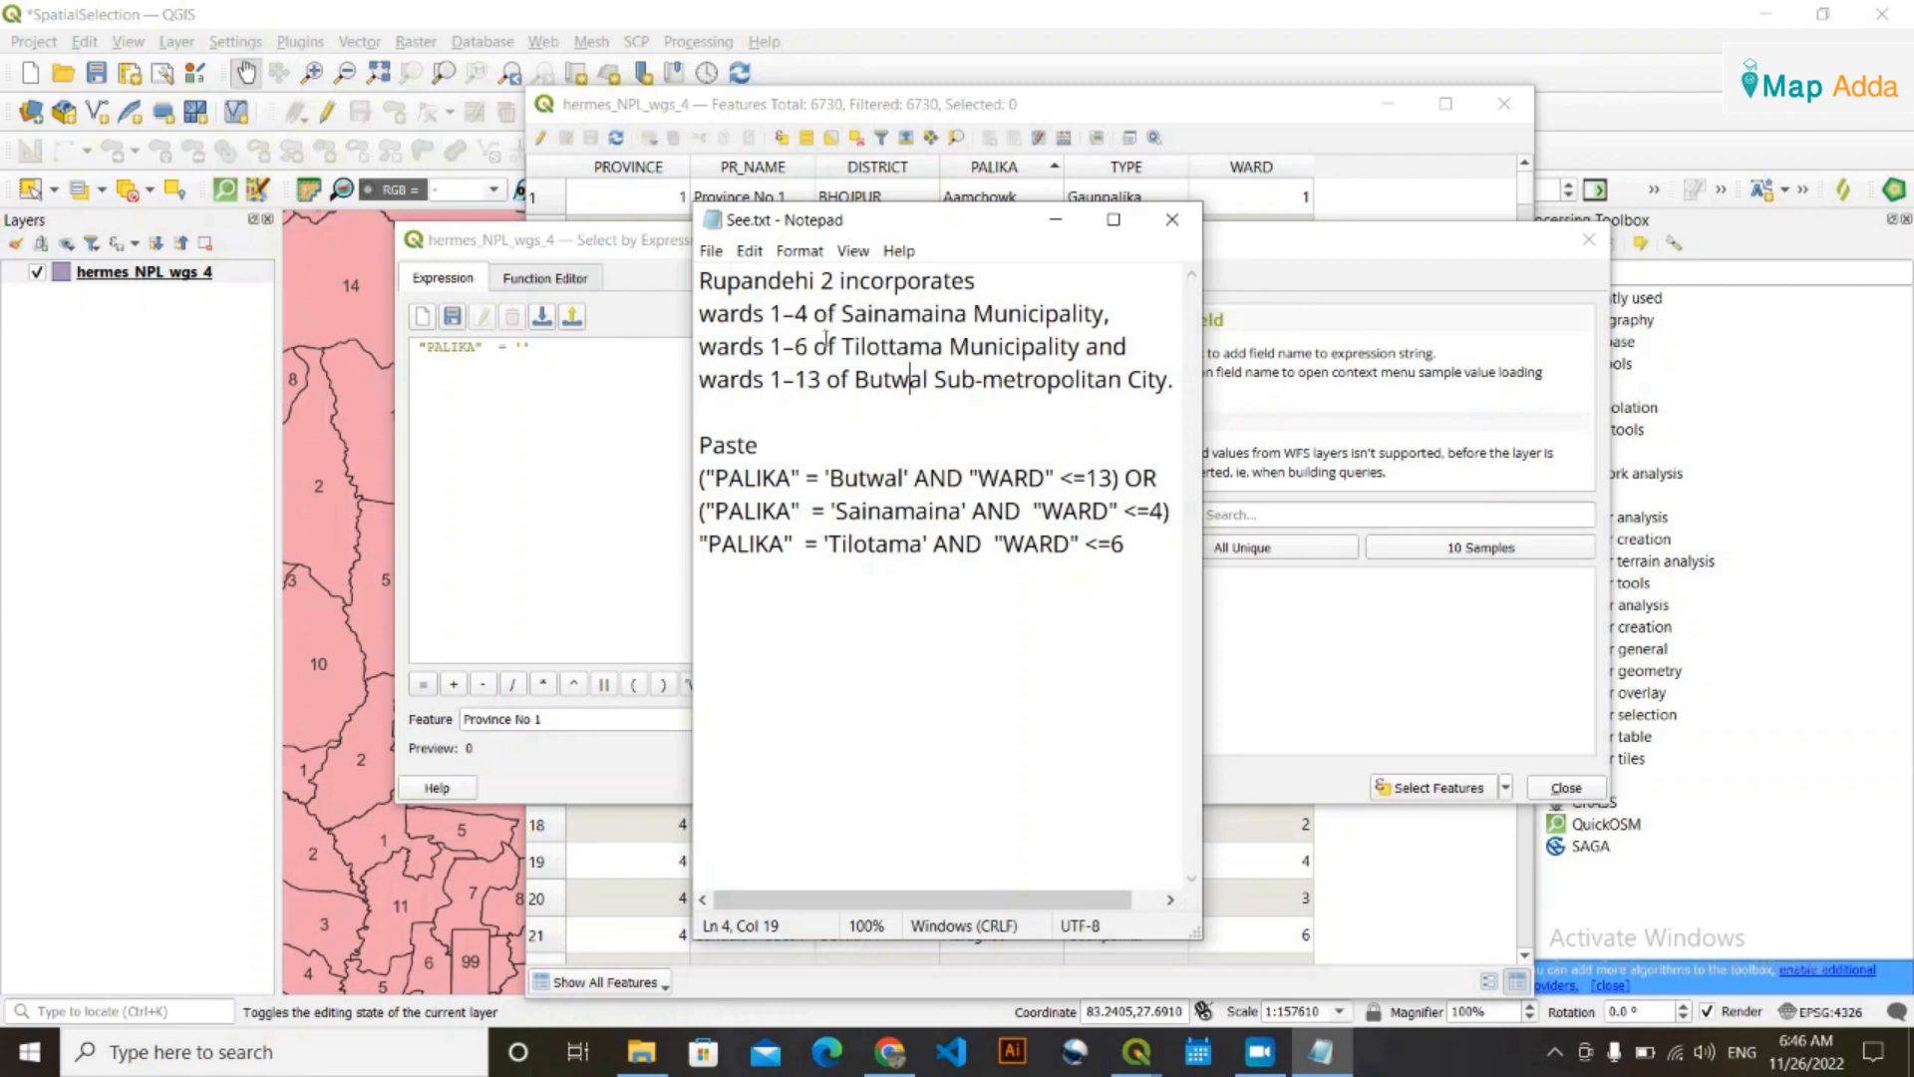
pyautogui.click(1055, 219)
pyautogui.write('Butwal')
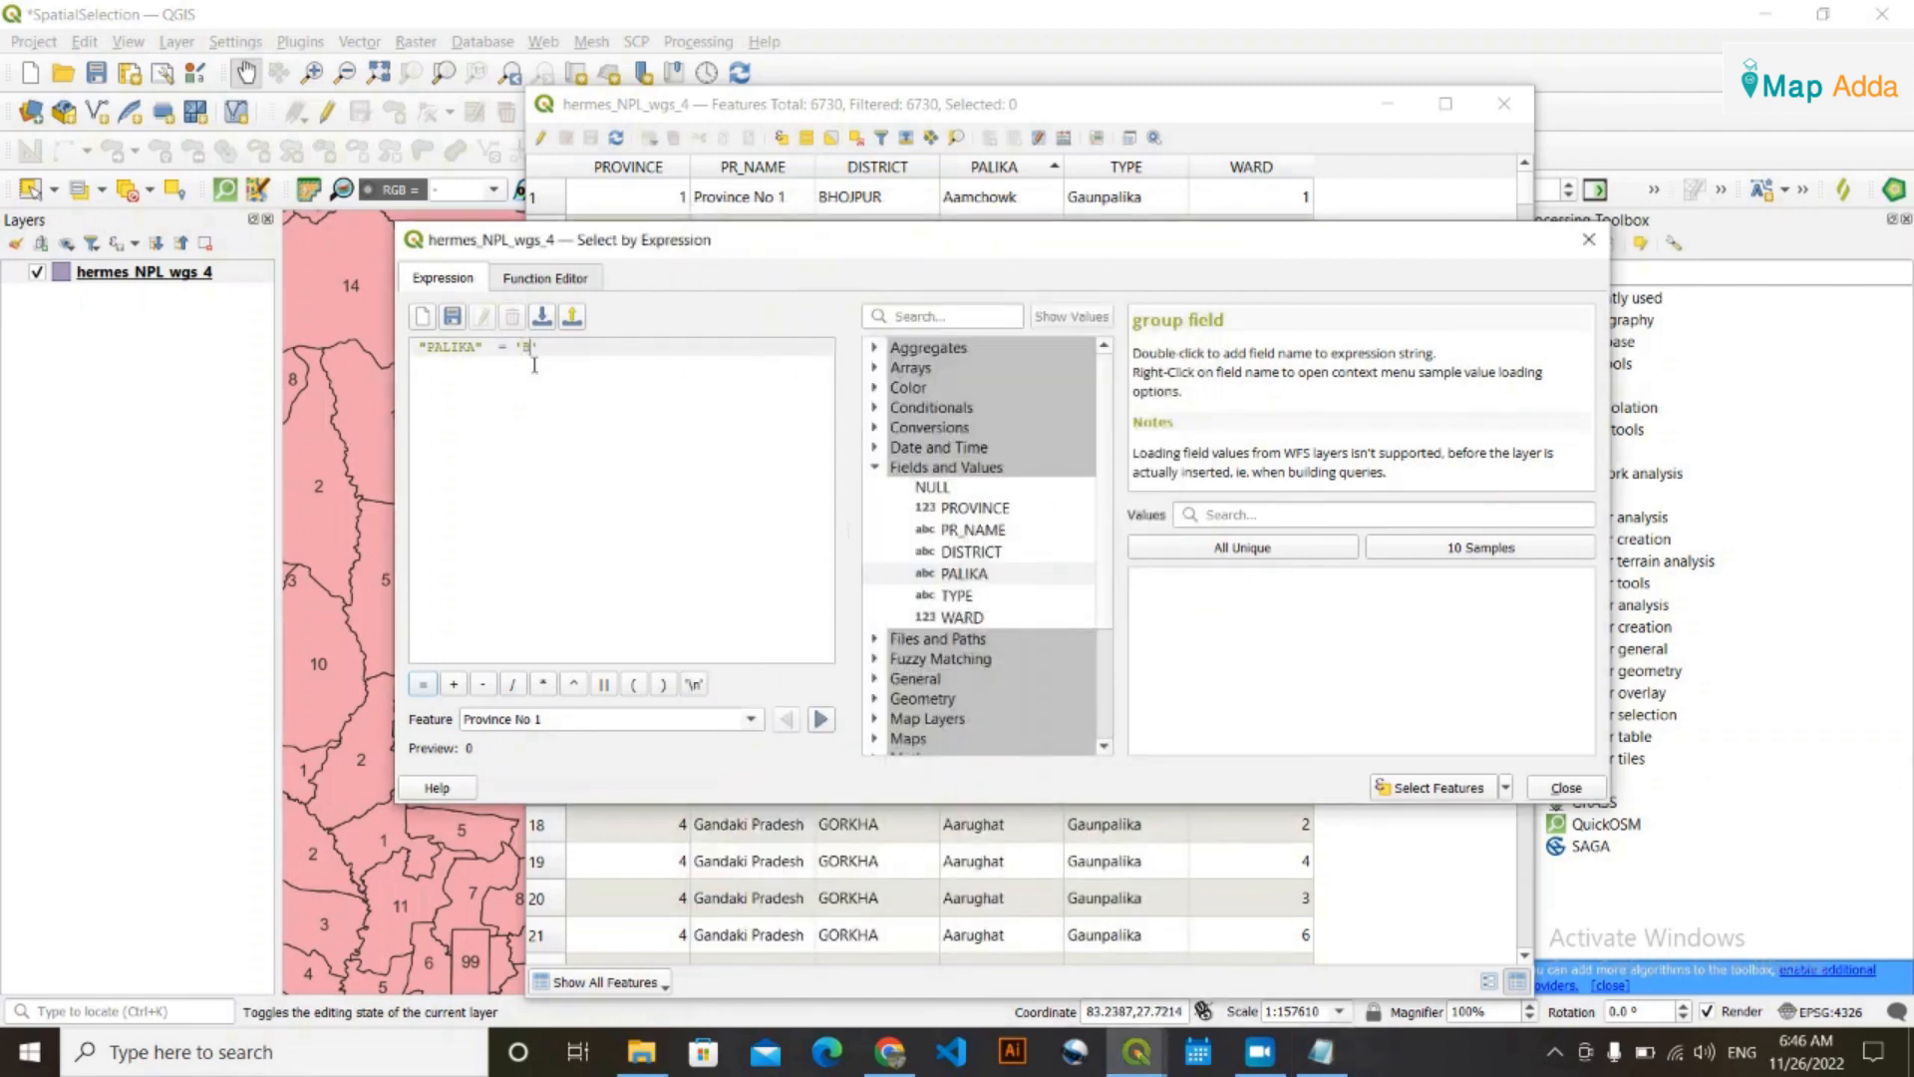
pyautogui.click(596, 356)
# Check the Butwal ward limit in See.txt, extend the expression with AND "WARD" <=13, and select the matching features
pyautogui.click(1319, 1065)
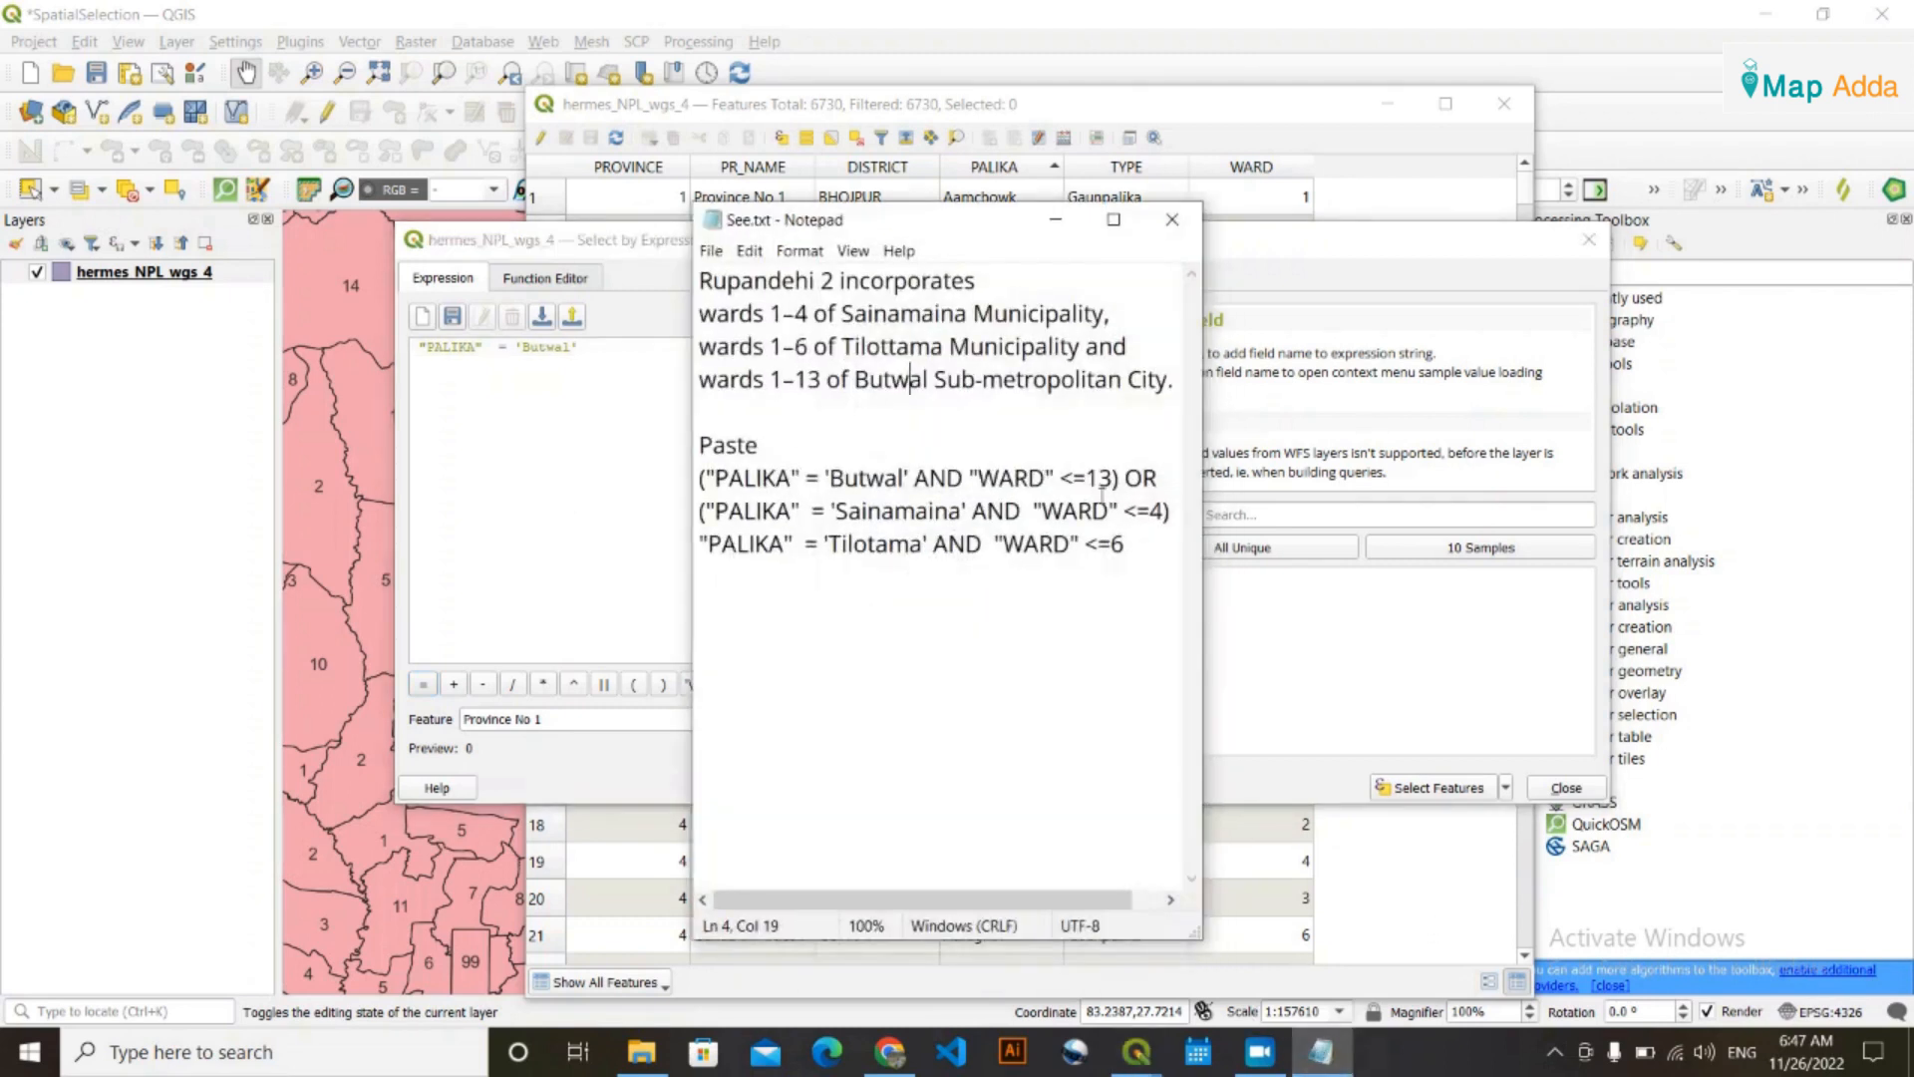
pyautogui.moveTo(1061, 478); pyautogui.dragTo(1099, 478)
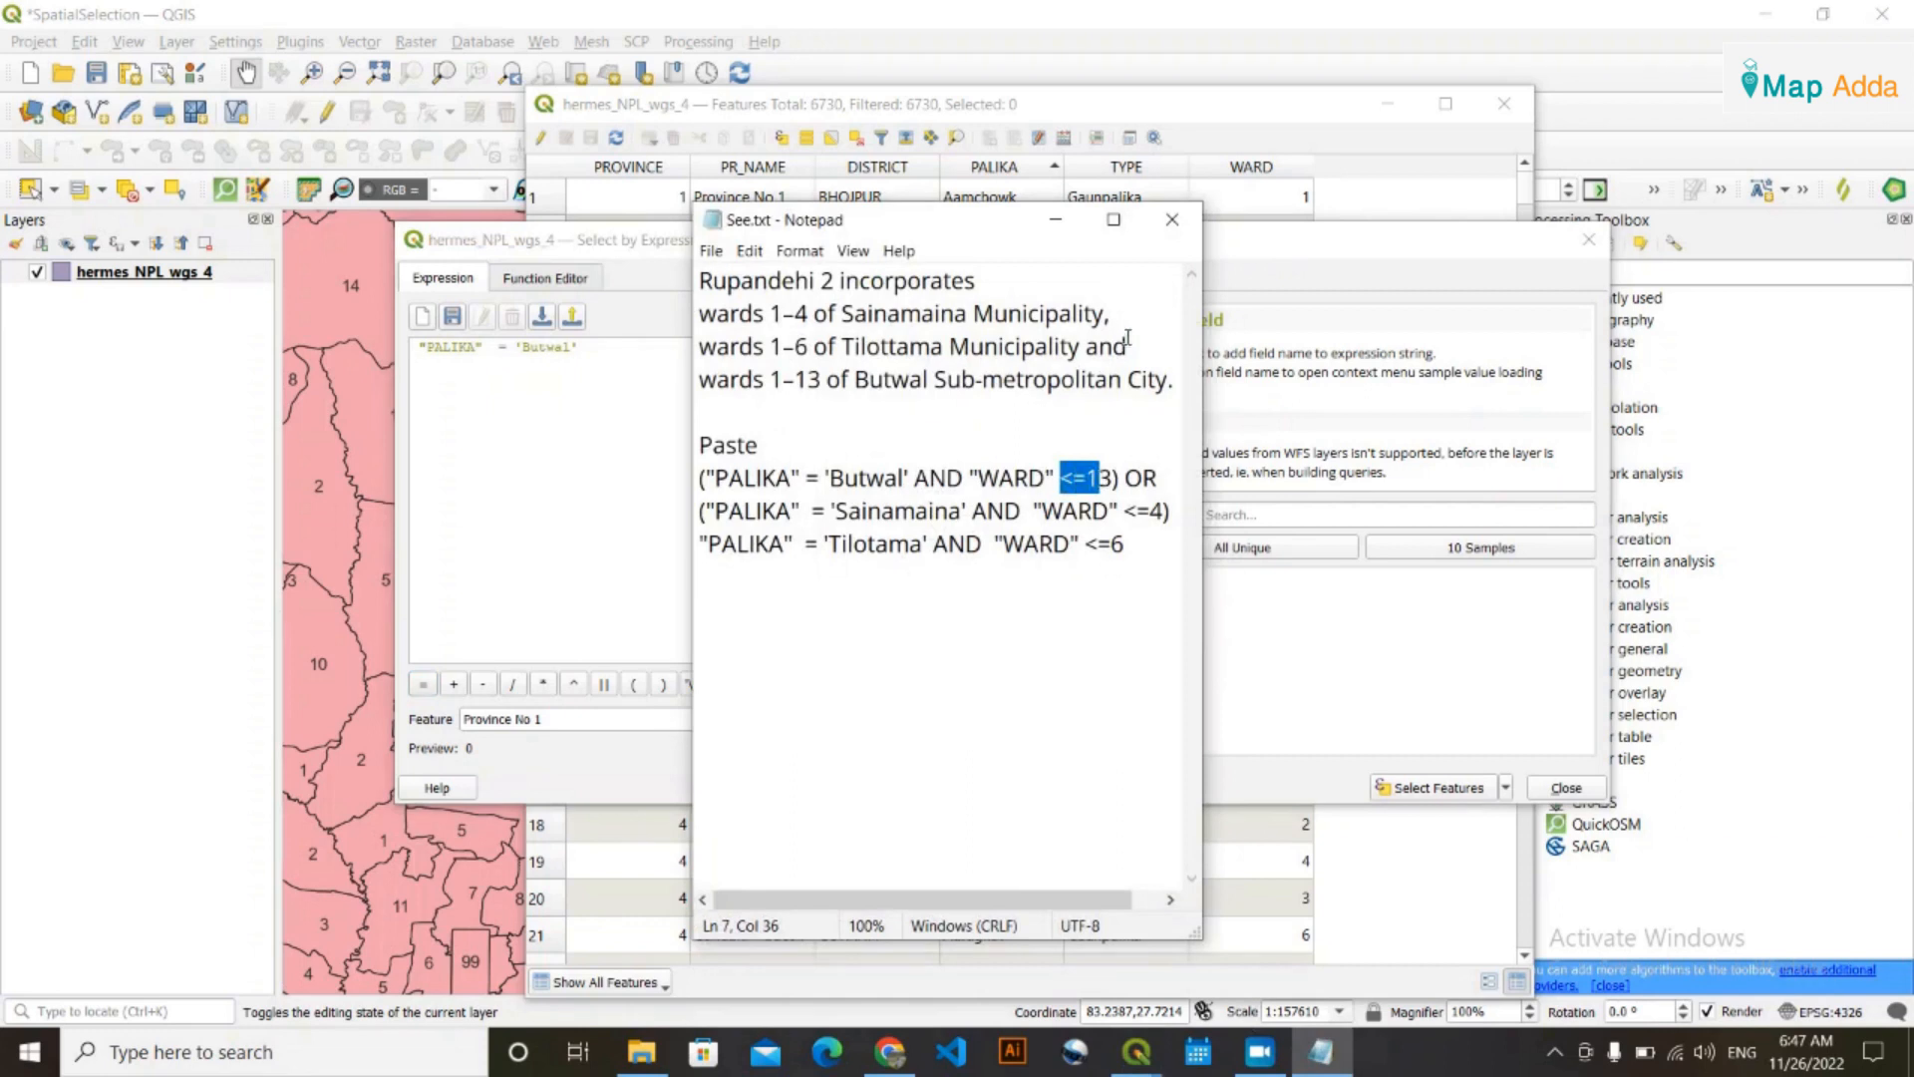
pyautogui.click(1055, 219)
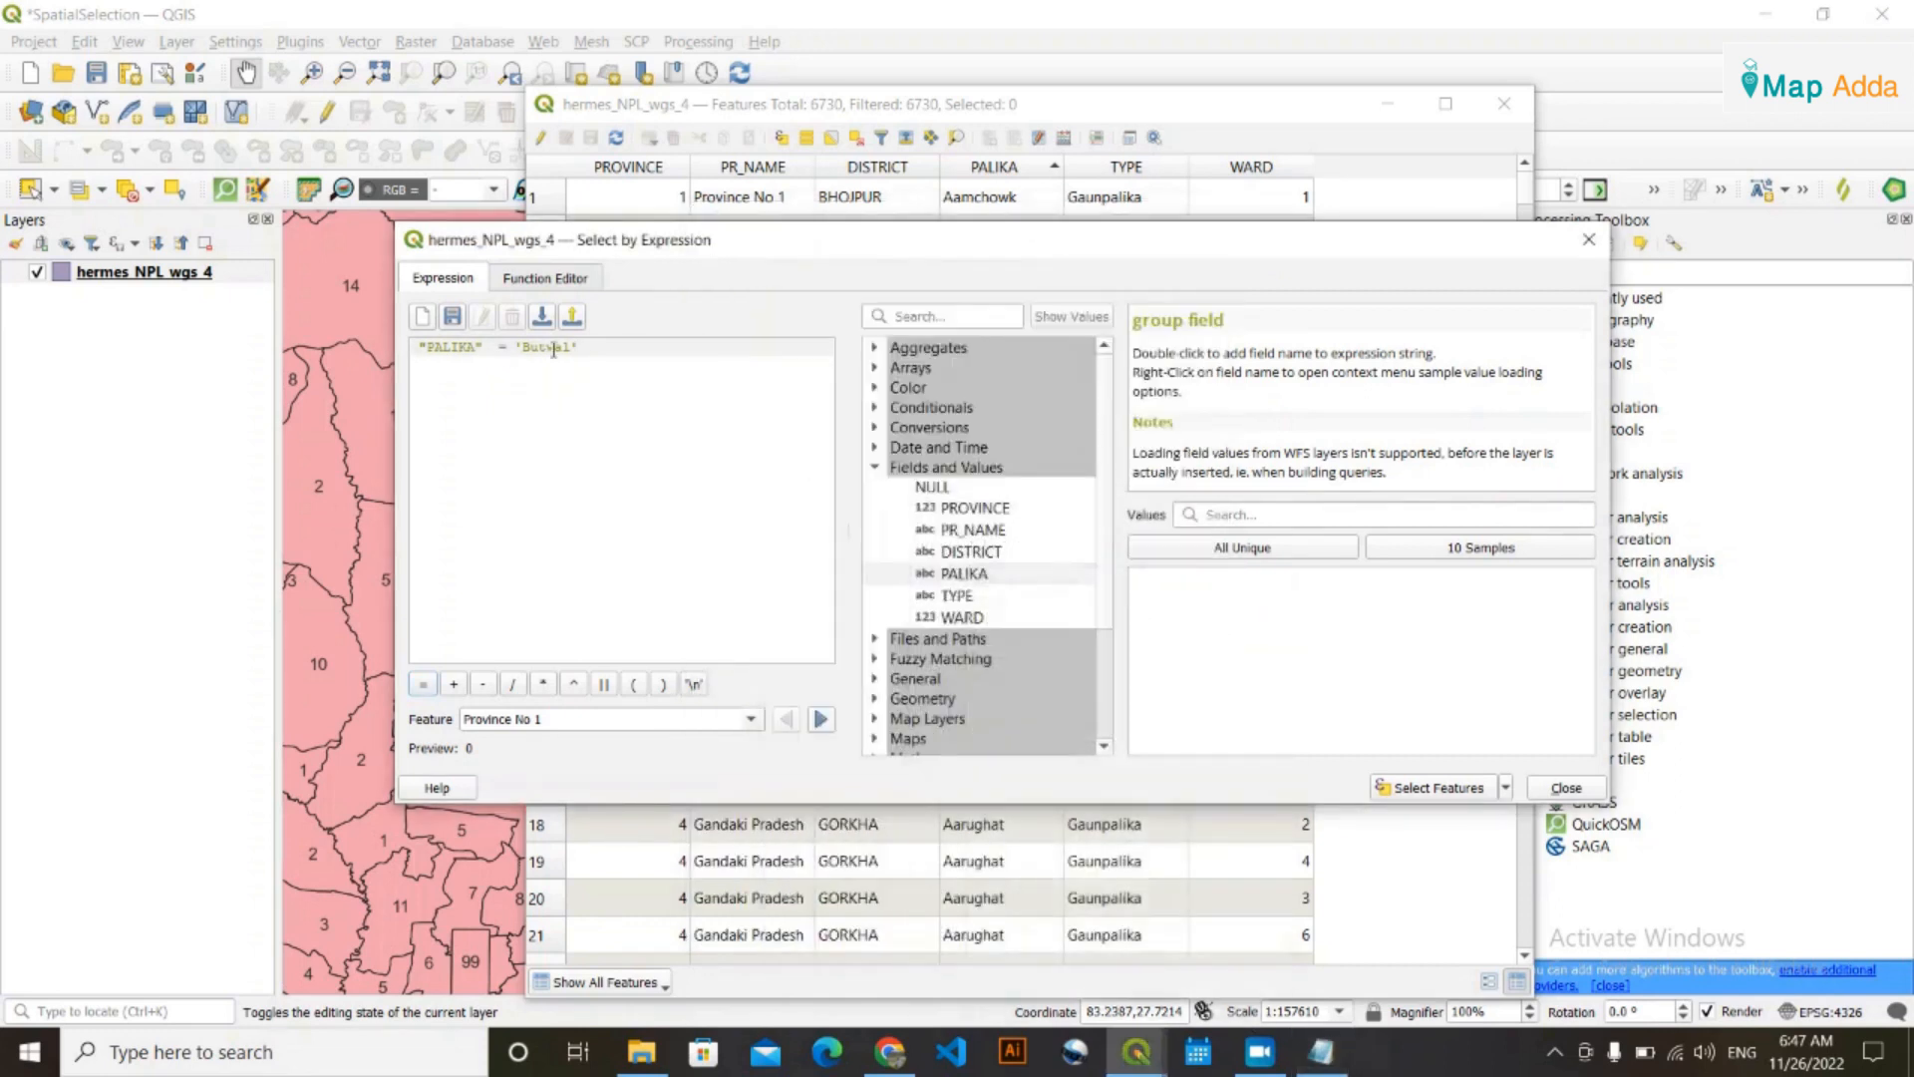
pyautogui.write('AND')
pyautogui.press('BackSpace')
pyautogui.write('D')
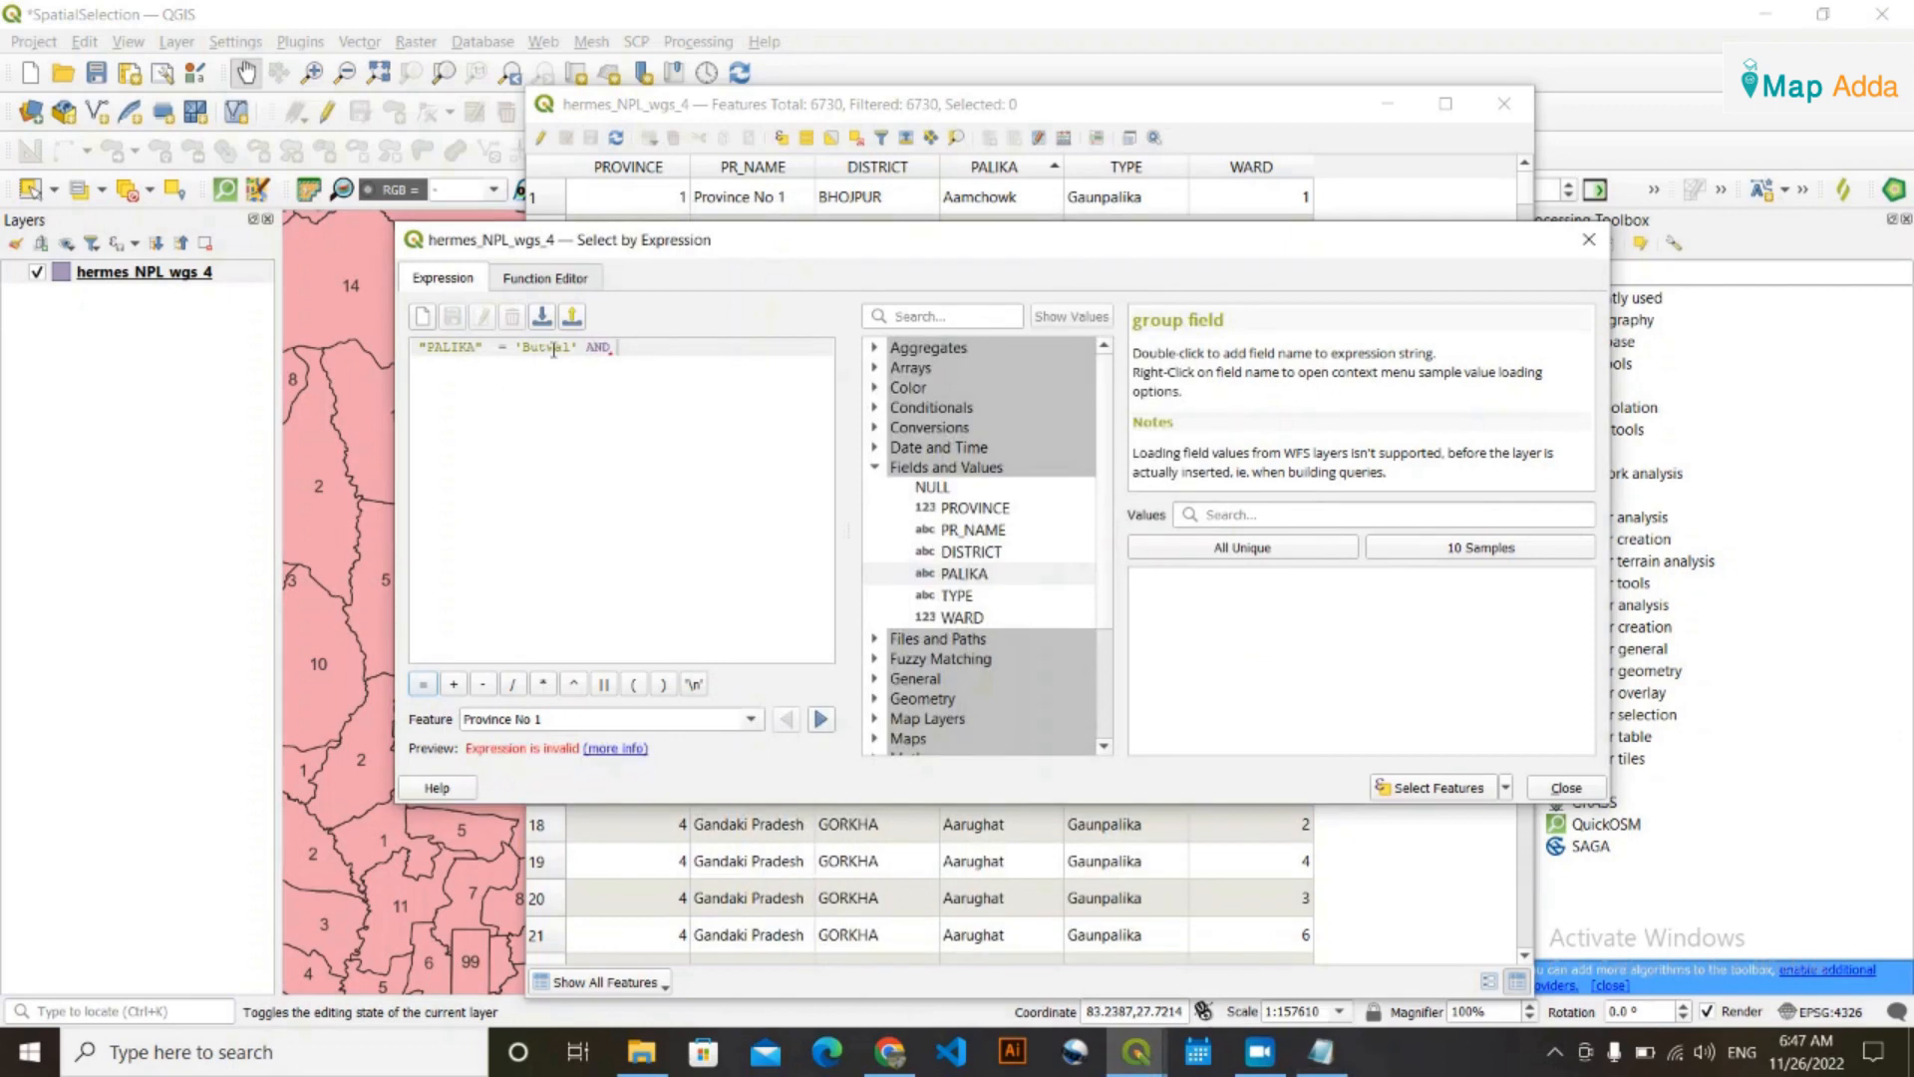
pyautogui.doubleClick(958, 618)
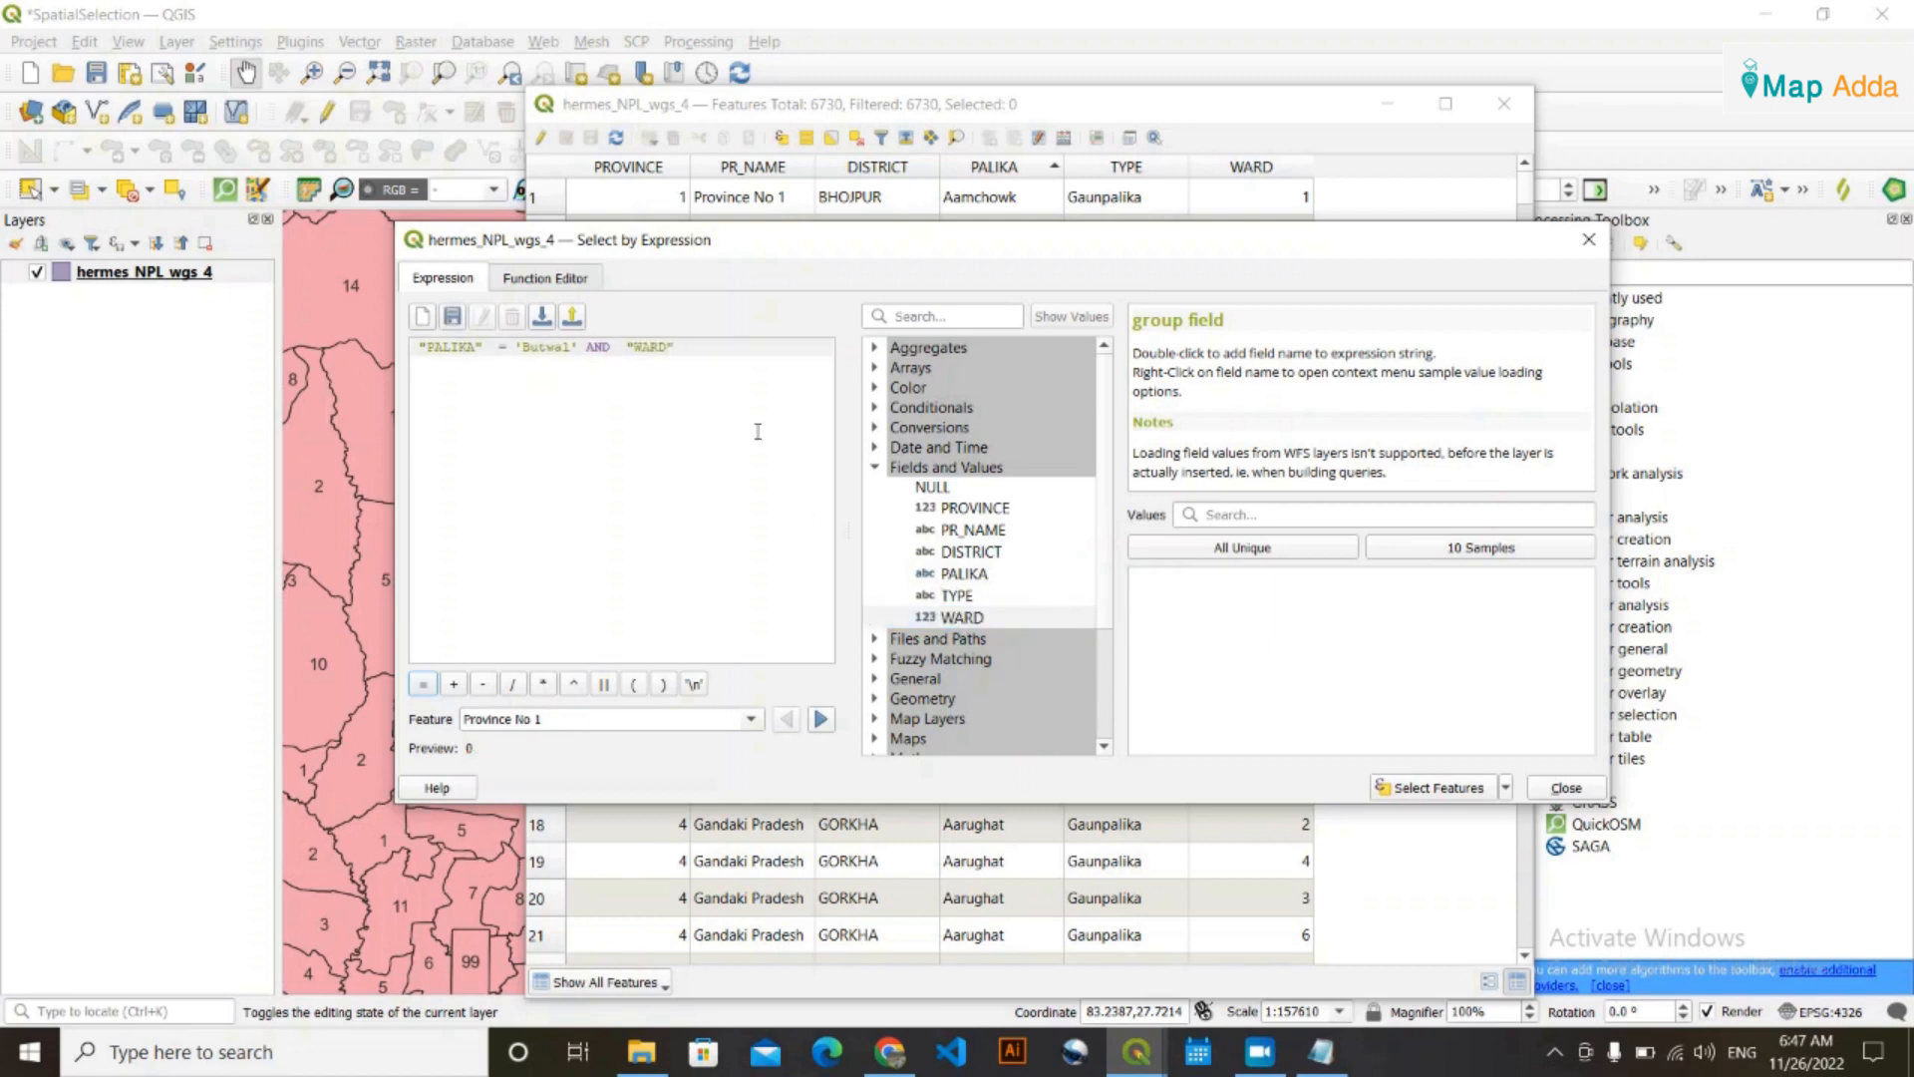
pyautogui.write('<')
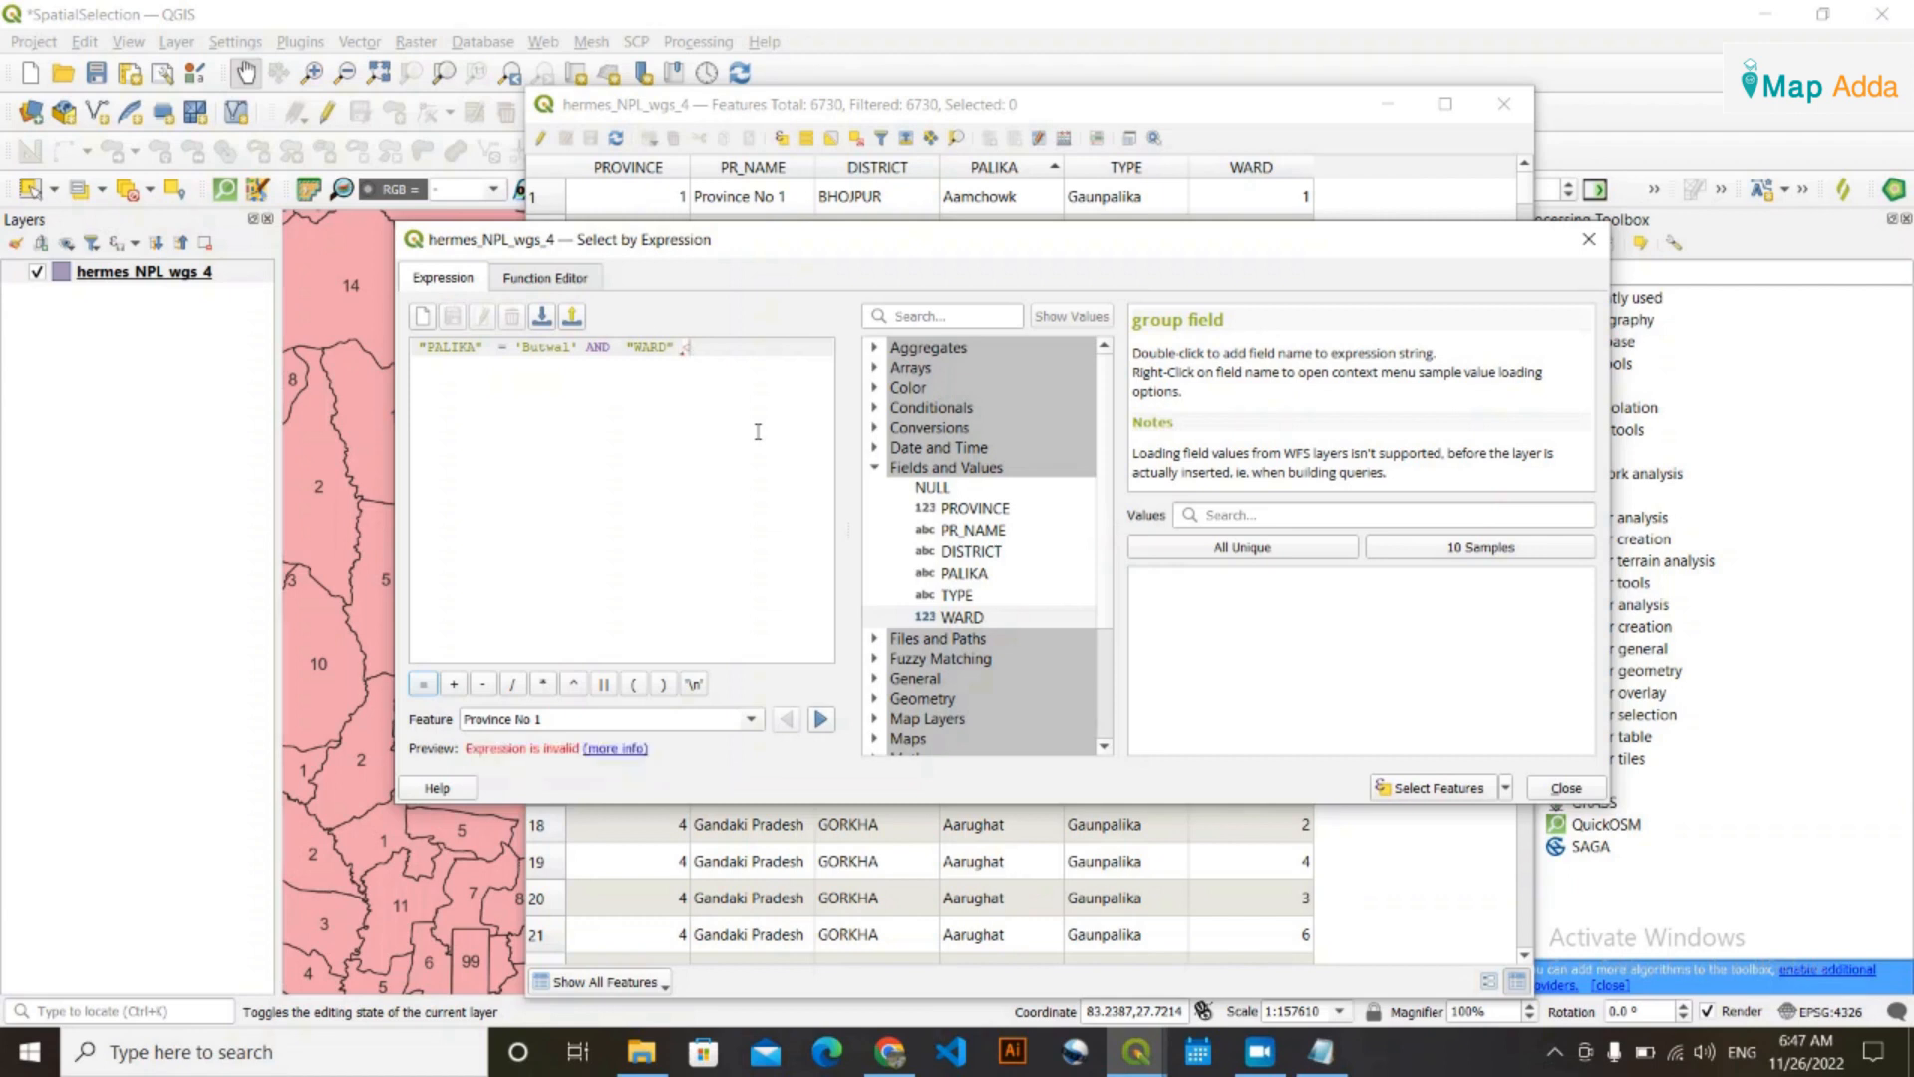
pyautogui.write('=13')
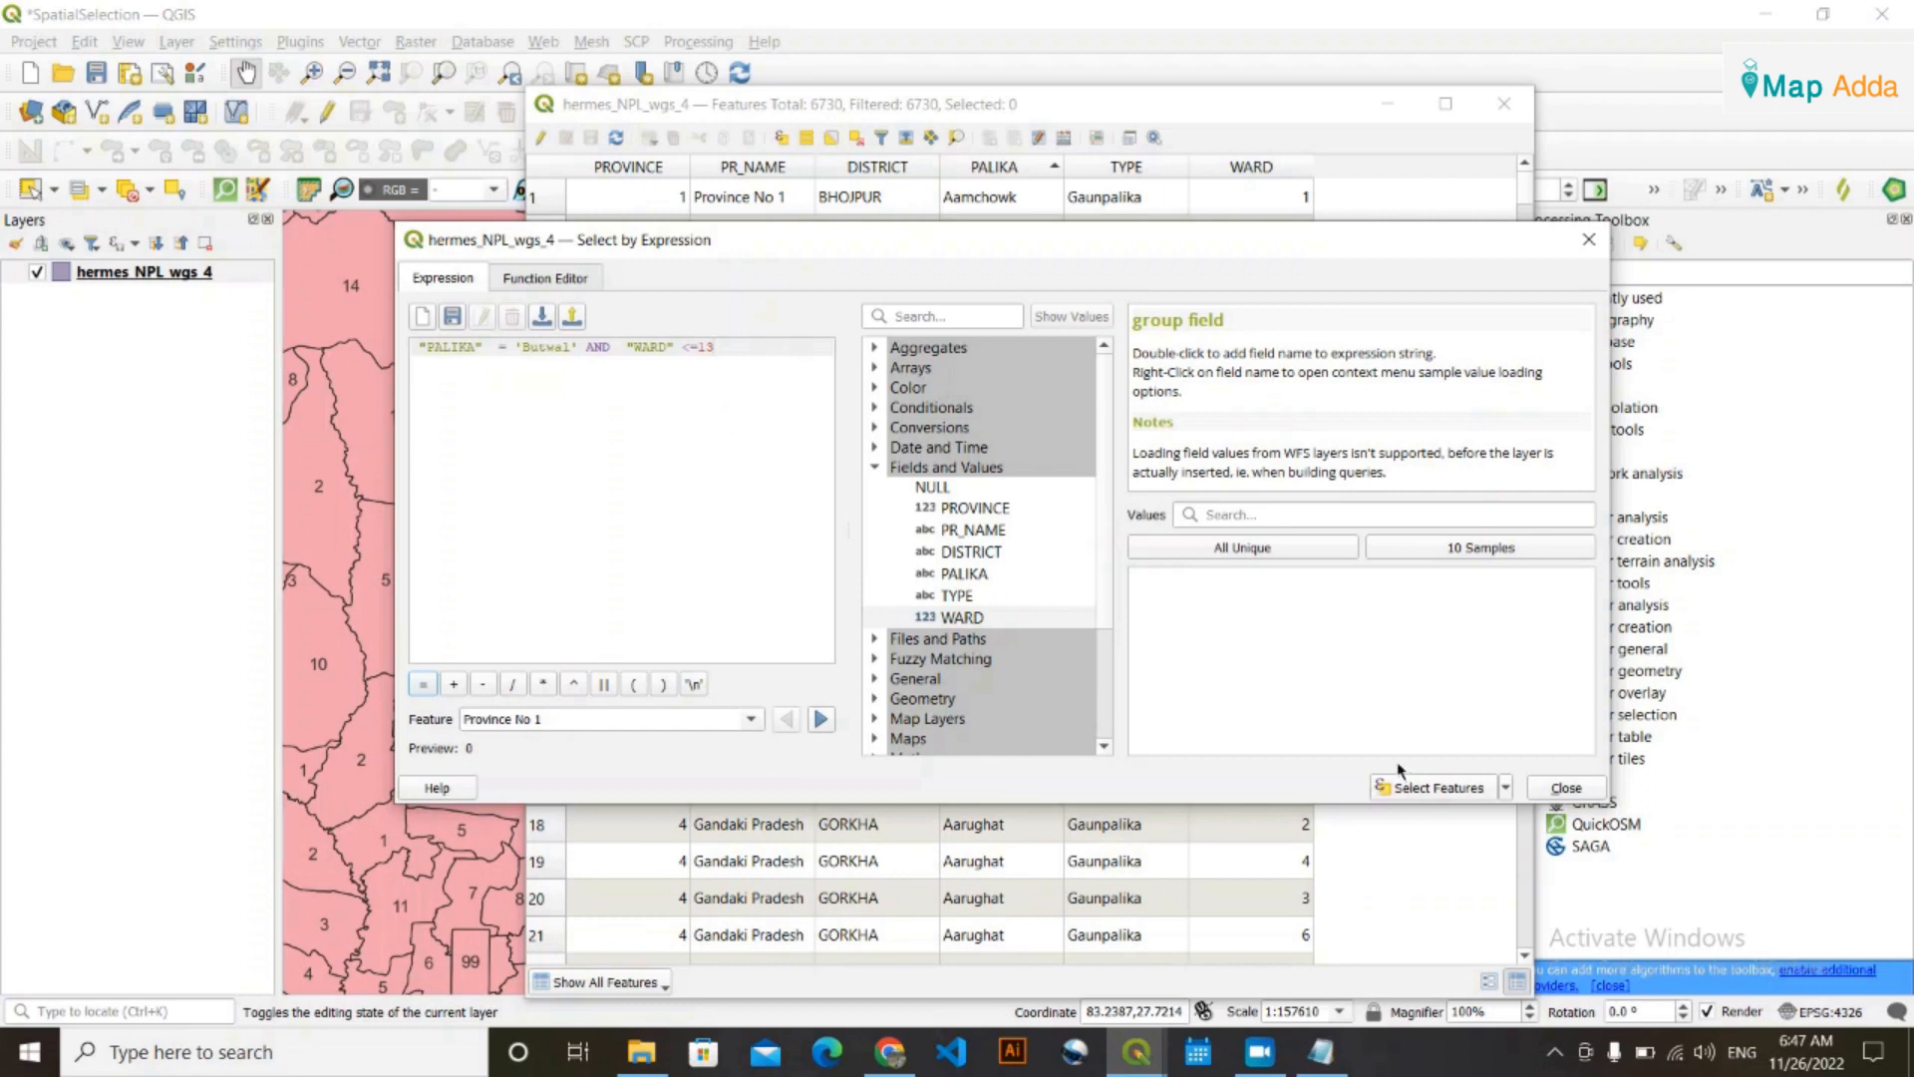
pyautogui.click(1442, 788)
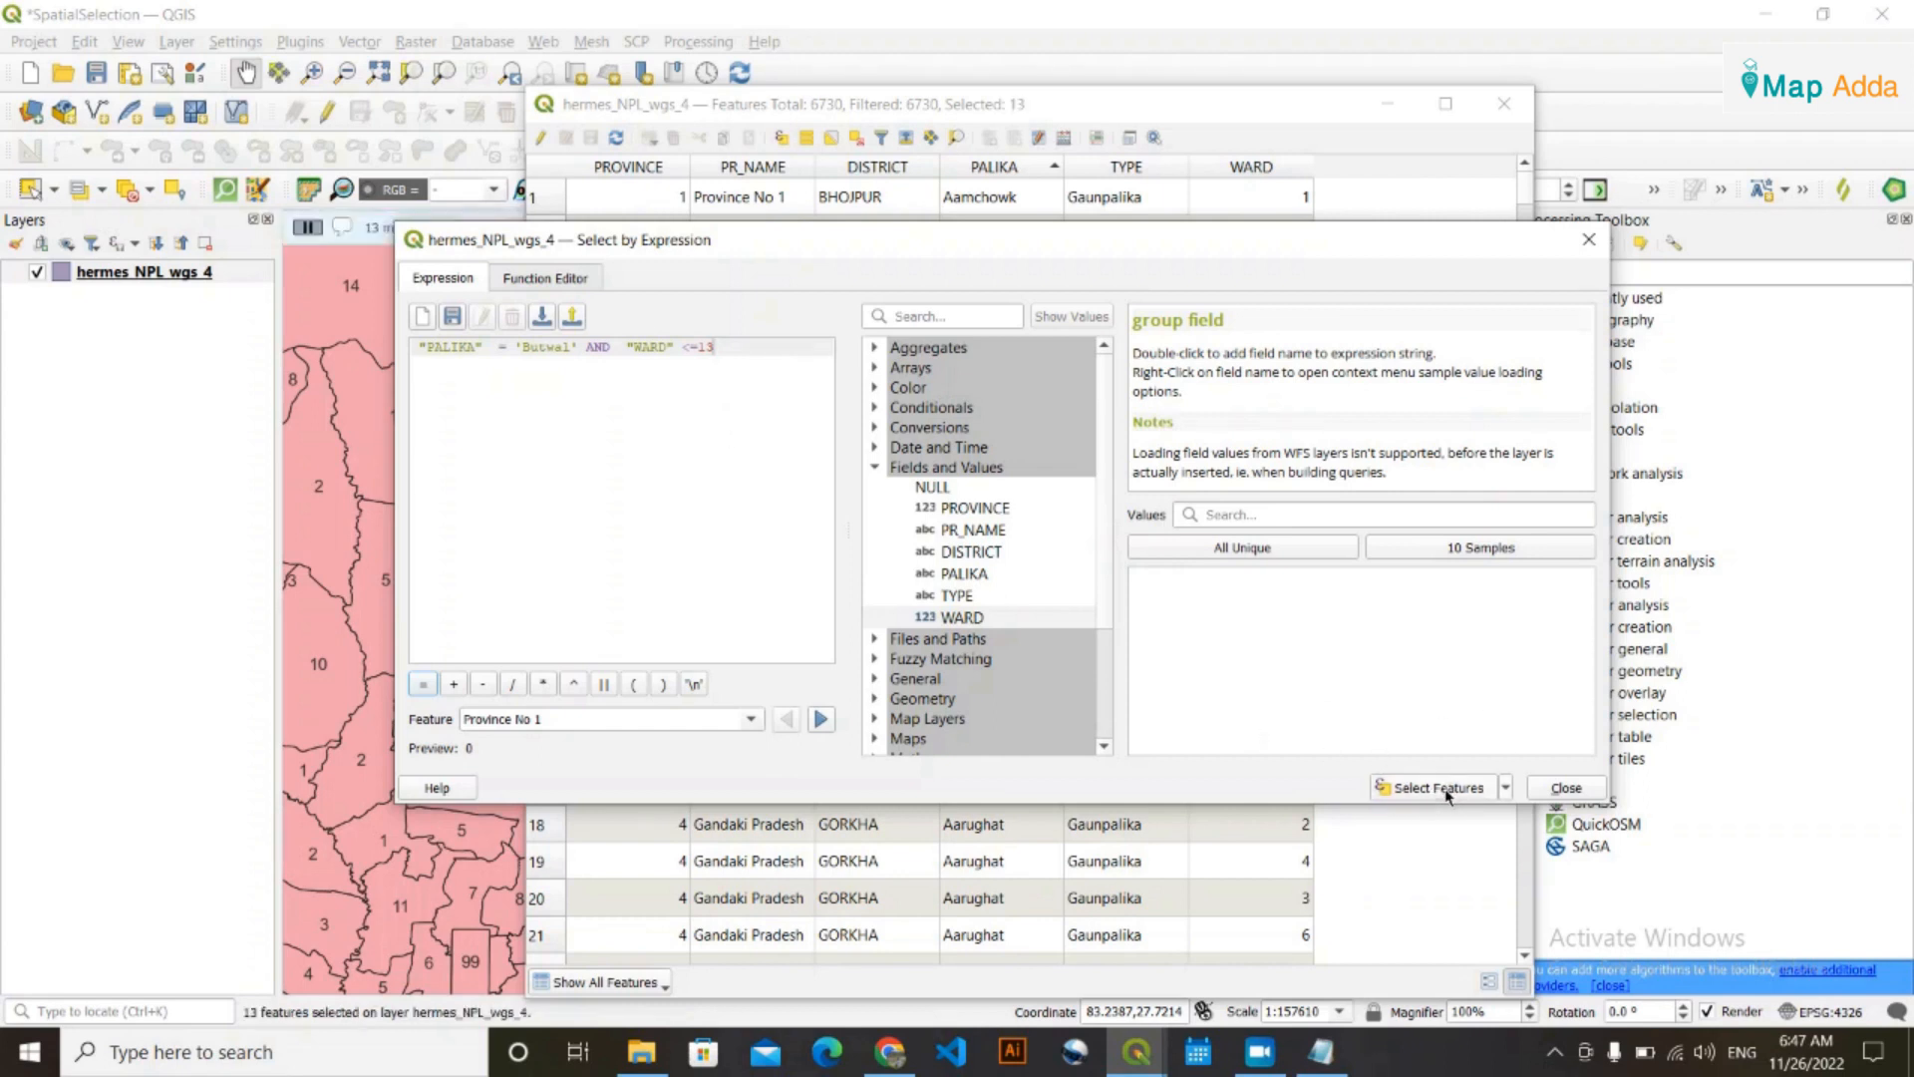
# Leave Select by Expression, put the attribute table away, and examine the selected Butwal wards on the map
pyautogui.click(1573, 242)
pyautogui.click(1388, 104)
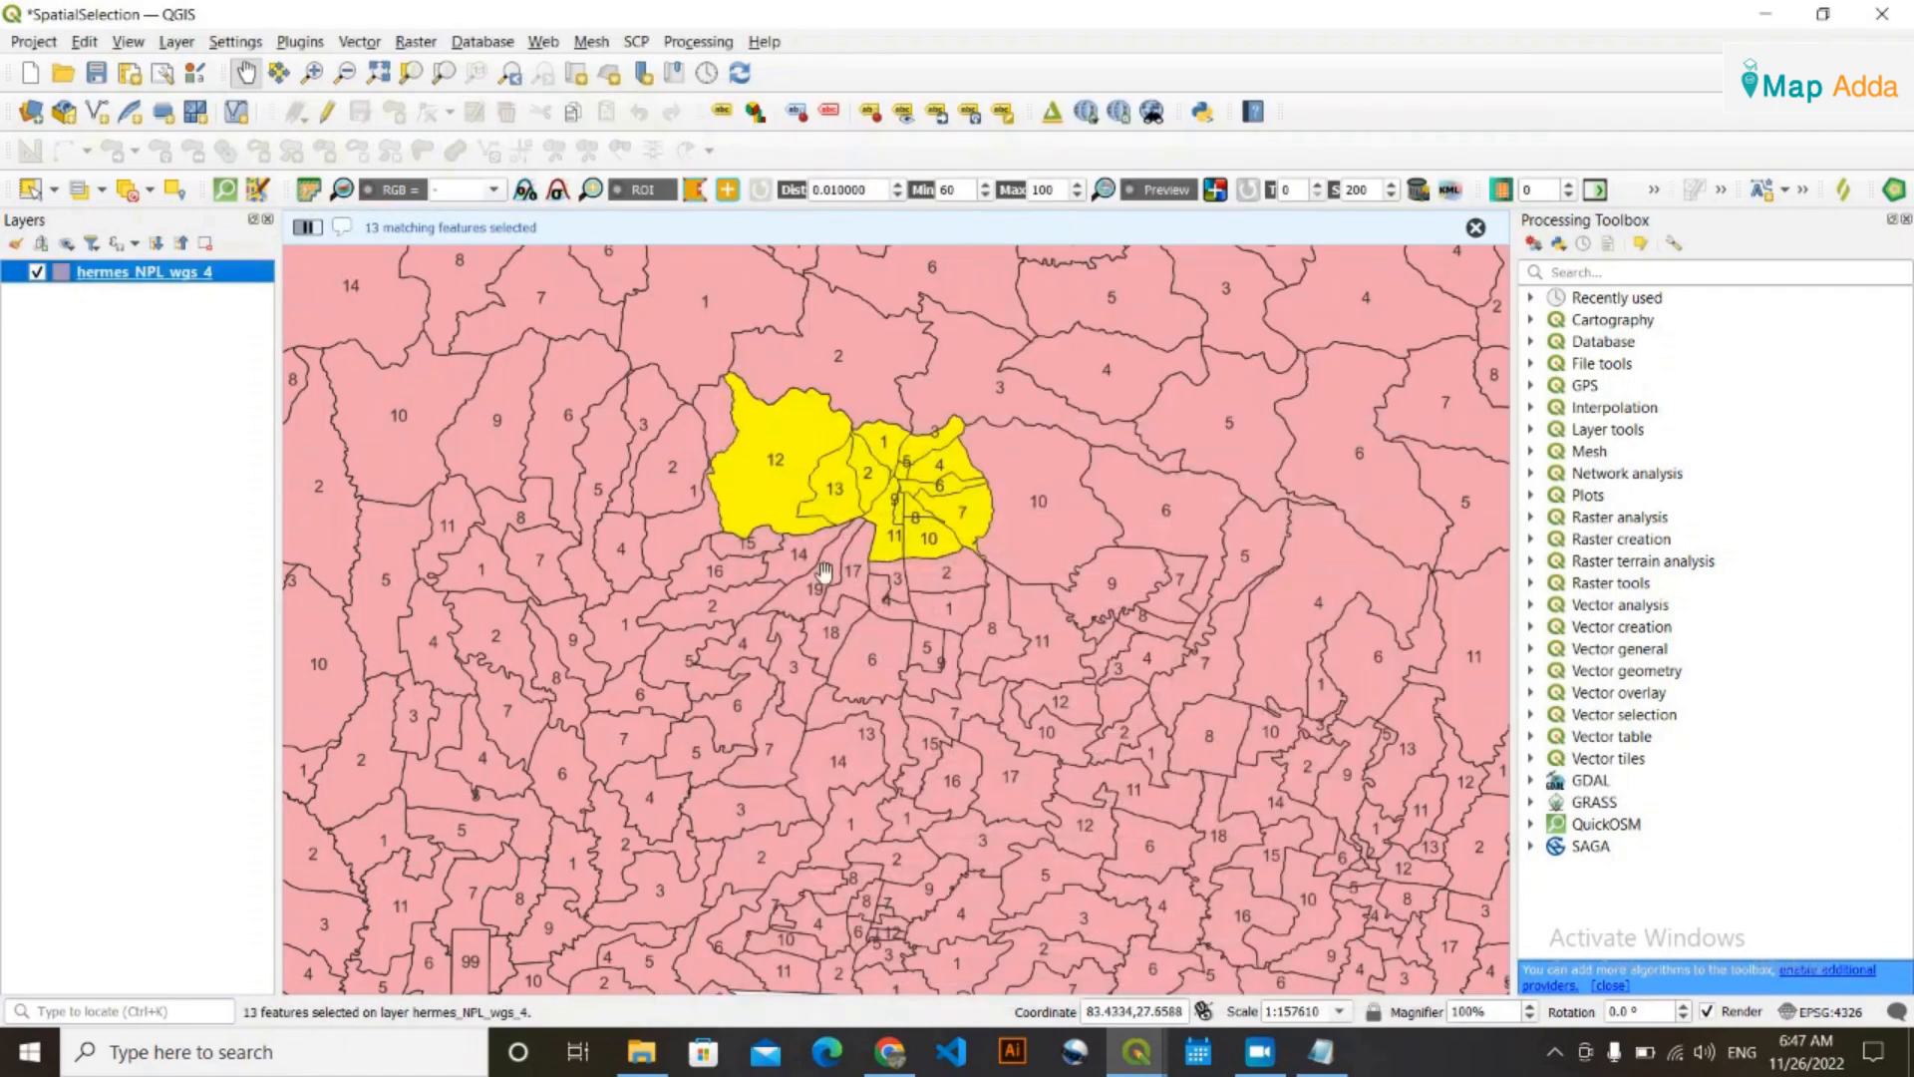
pyautogui.scroll(1, 821, 509)
pyautogui.moveTo(937, 606); pyautogui.dragTo(907, 729)
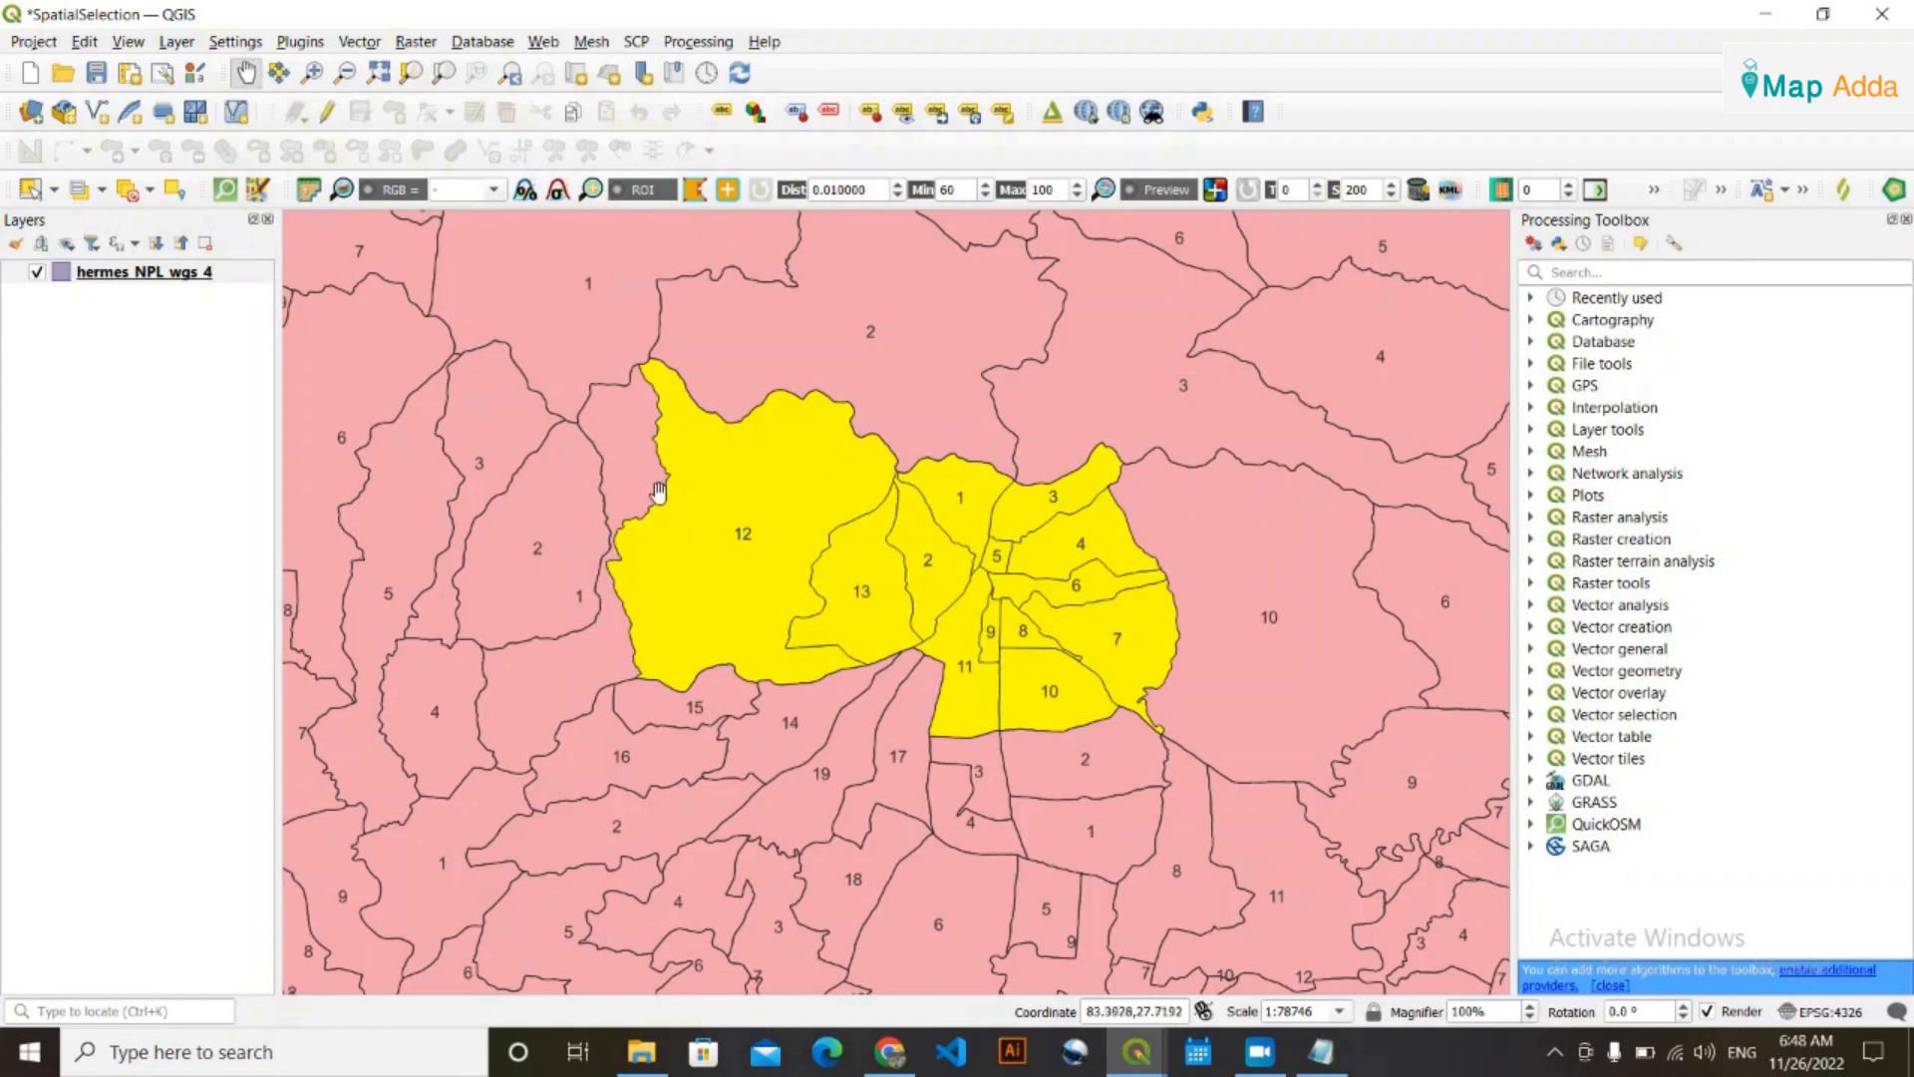
pyautogui.moveTo(1066, 619); pyautogui.dragTo(1085, 591)
# Read the prepared Sainamaina and Tilottama ward conditions in See.txt, and put the notes away
pyautogui.click(1321, 1052)
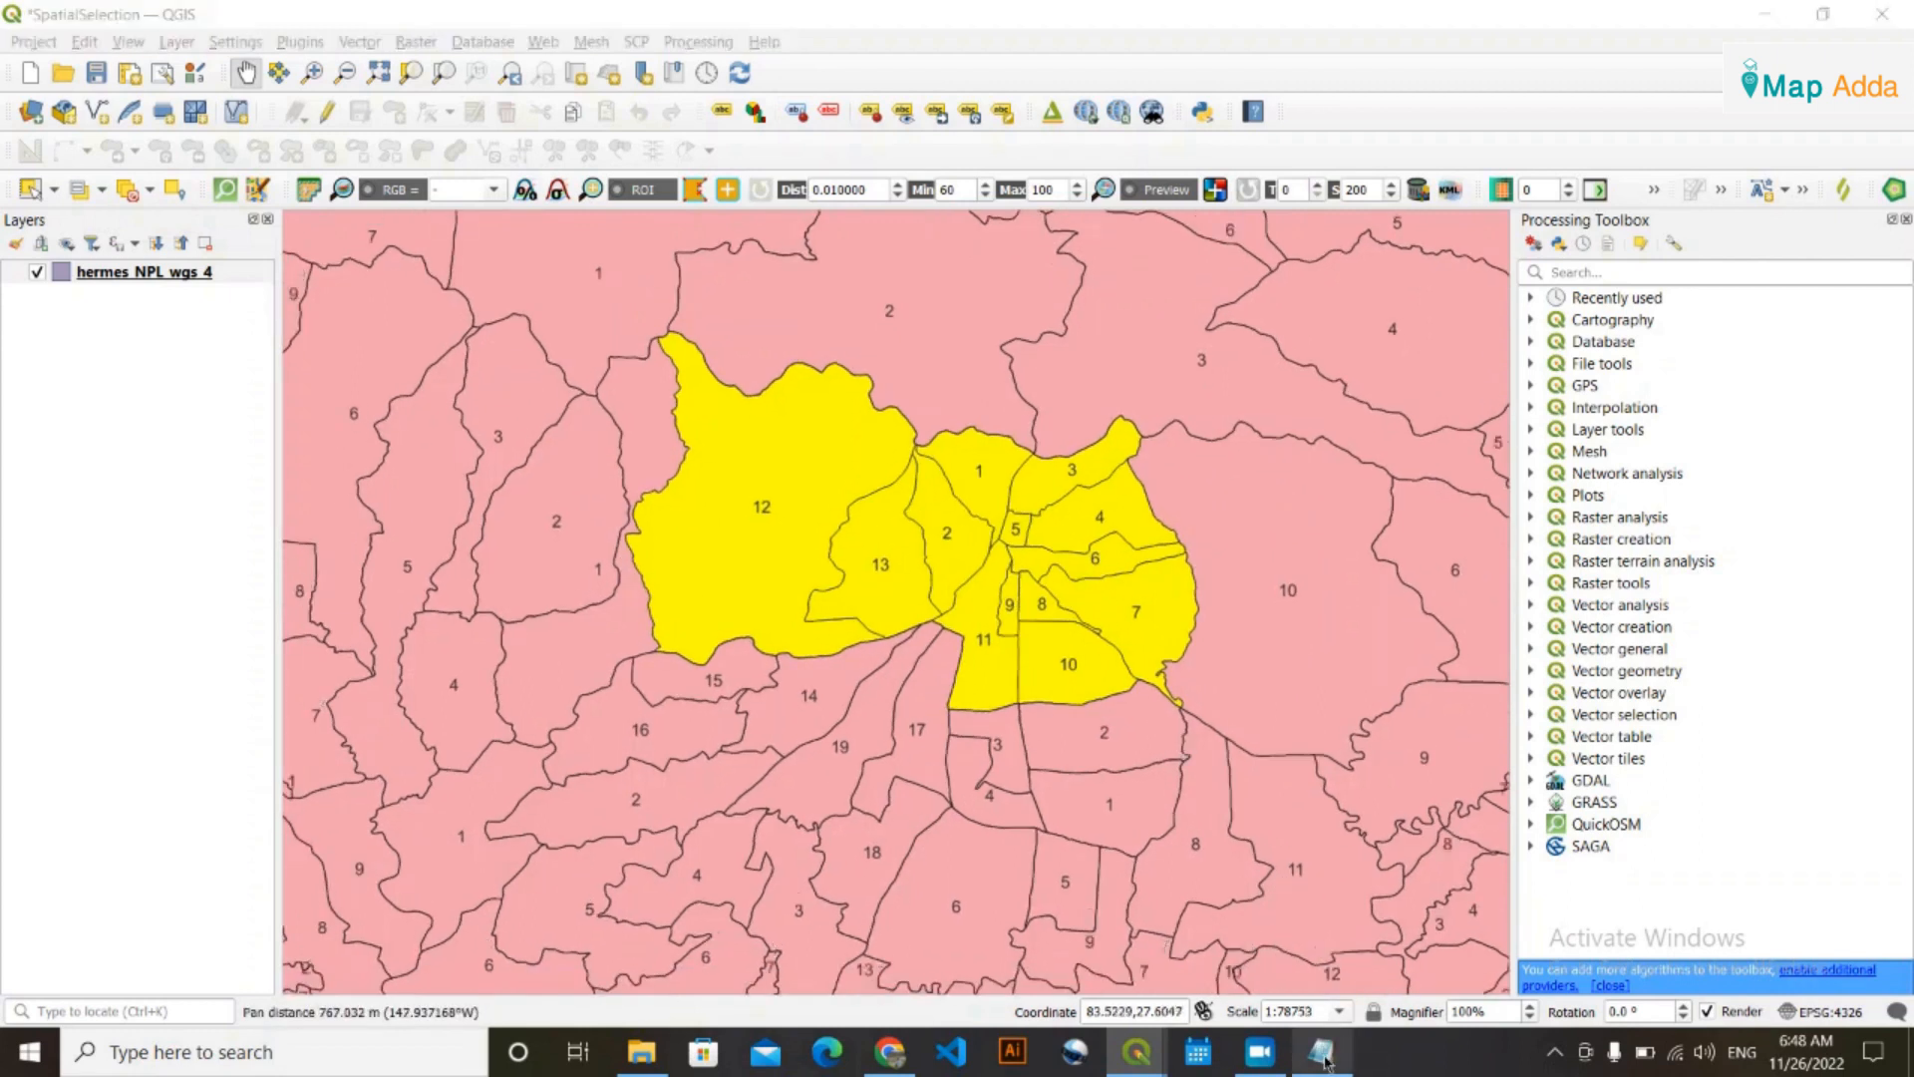
pyautogui.click(838, 543)
pyautogui.moveTo(1170, 512); pyautogui.dragTo(714, 510)
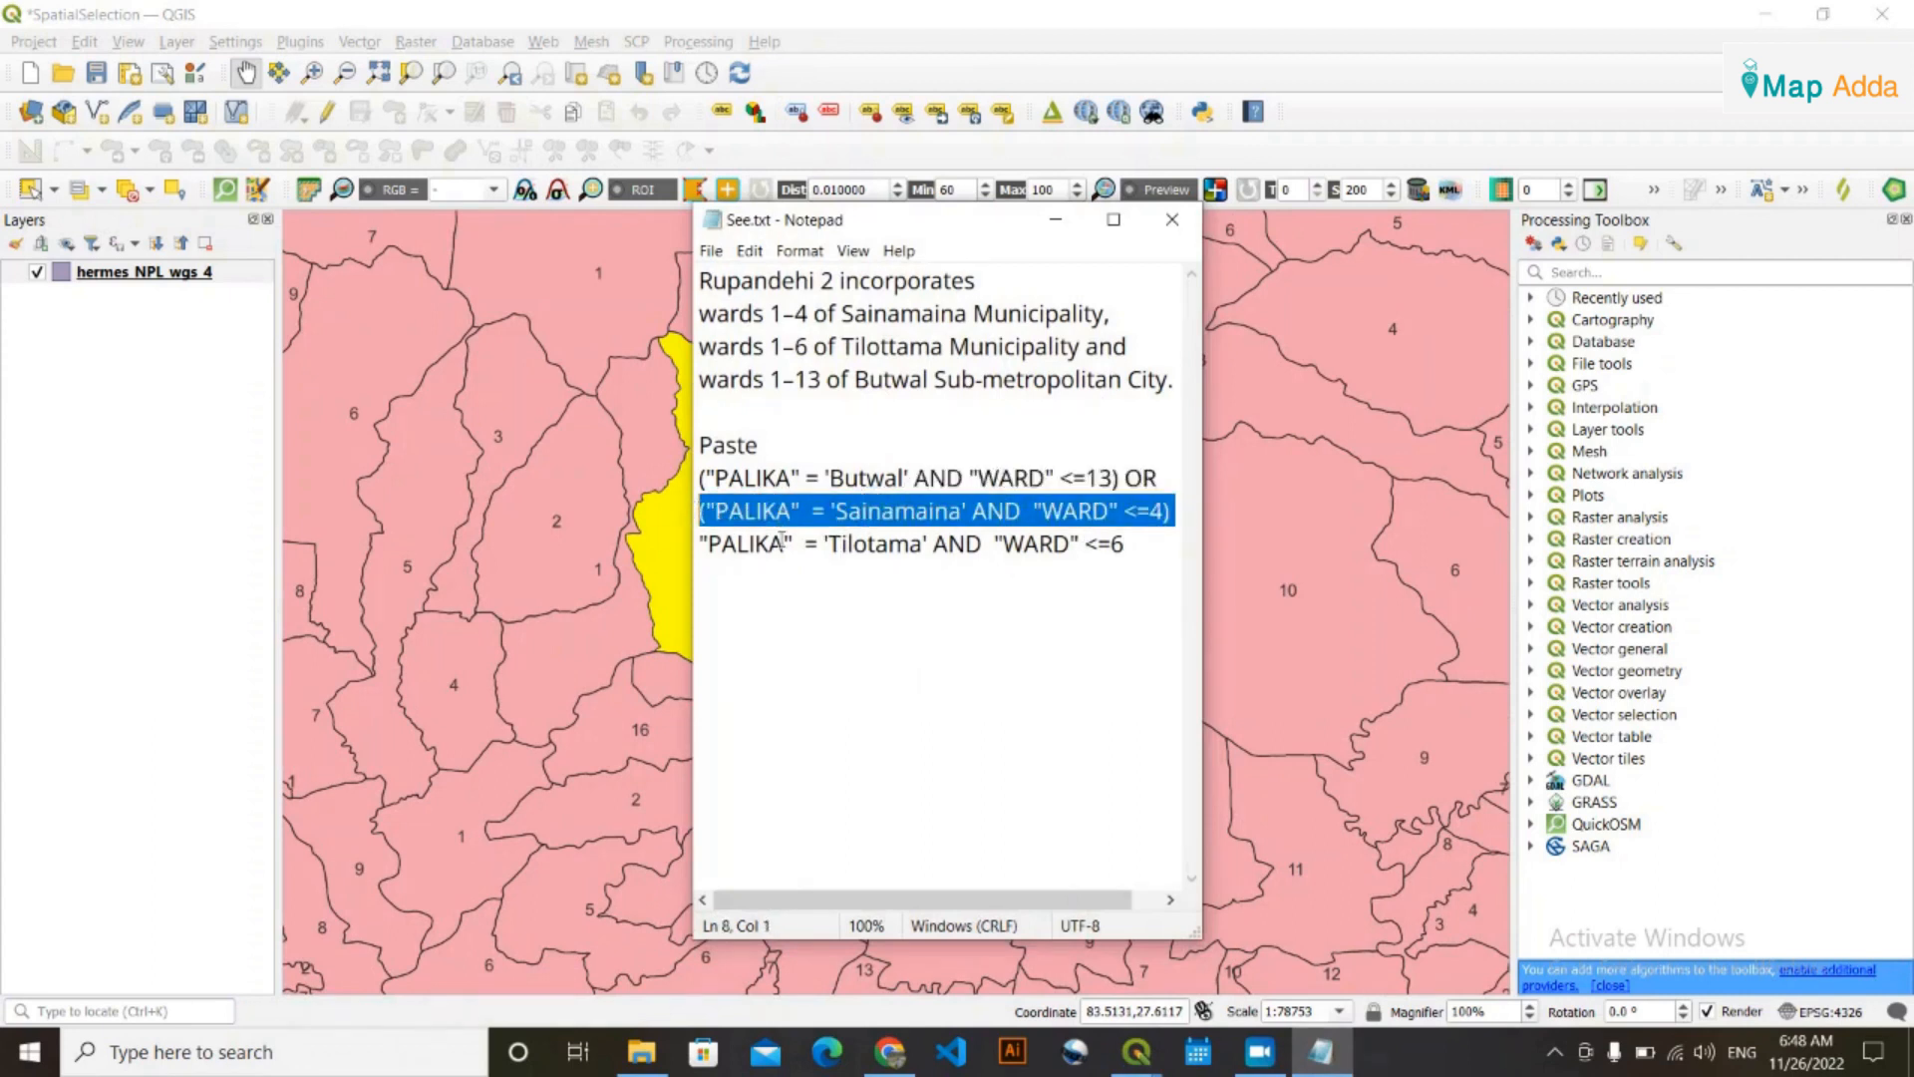
pyautogui.click(1081, 566)
pyautogui.moveTo(1141, 546); pyautogui.dragTo(698, 557)
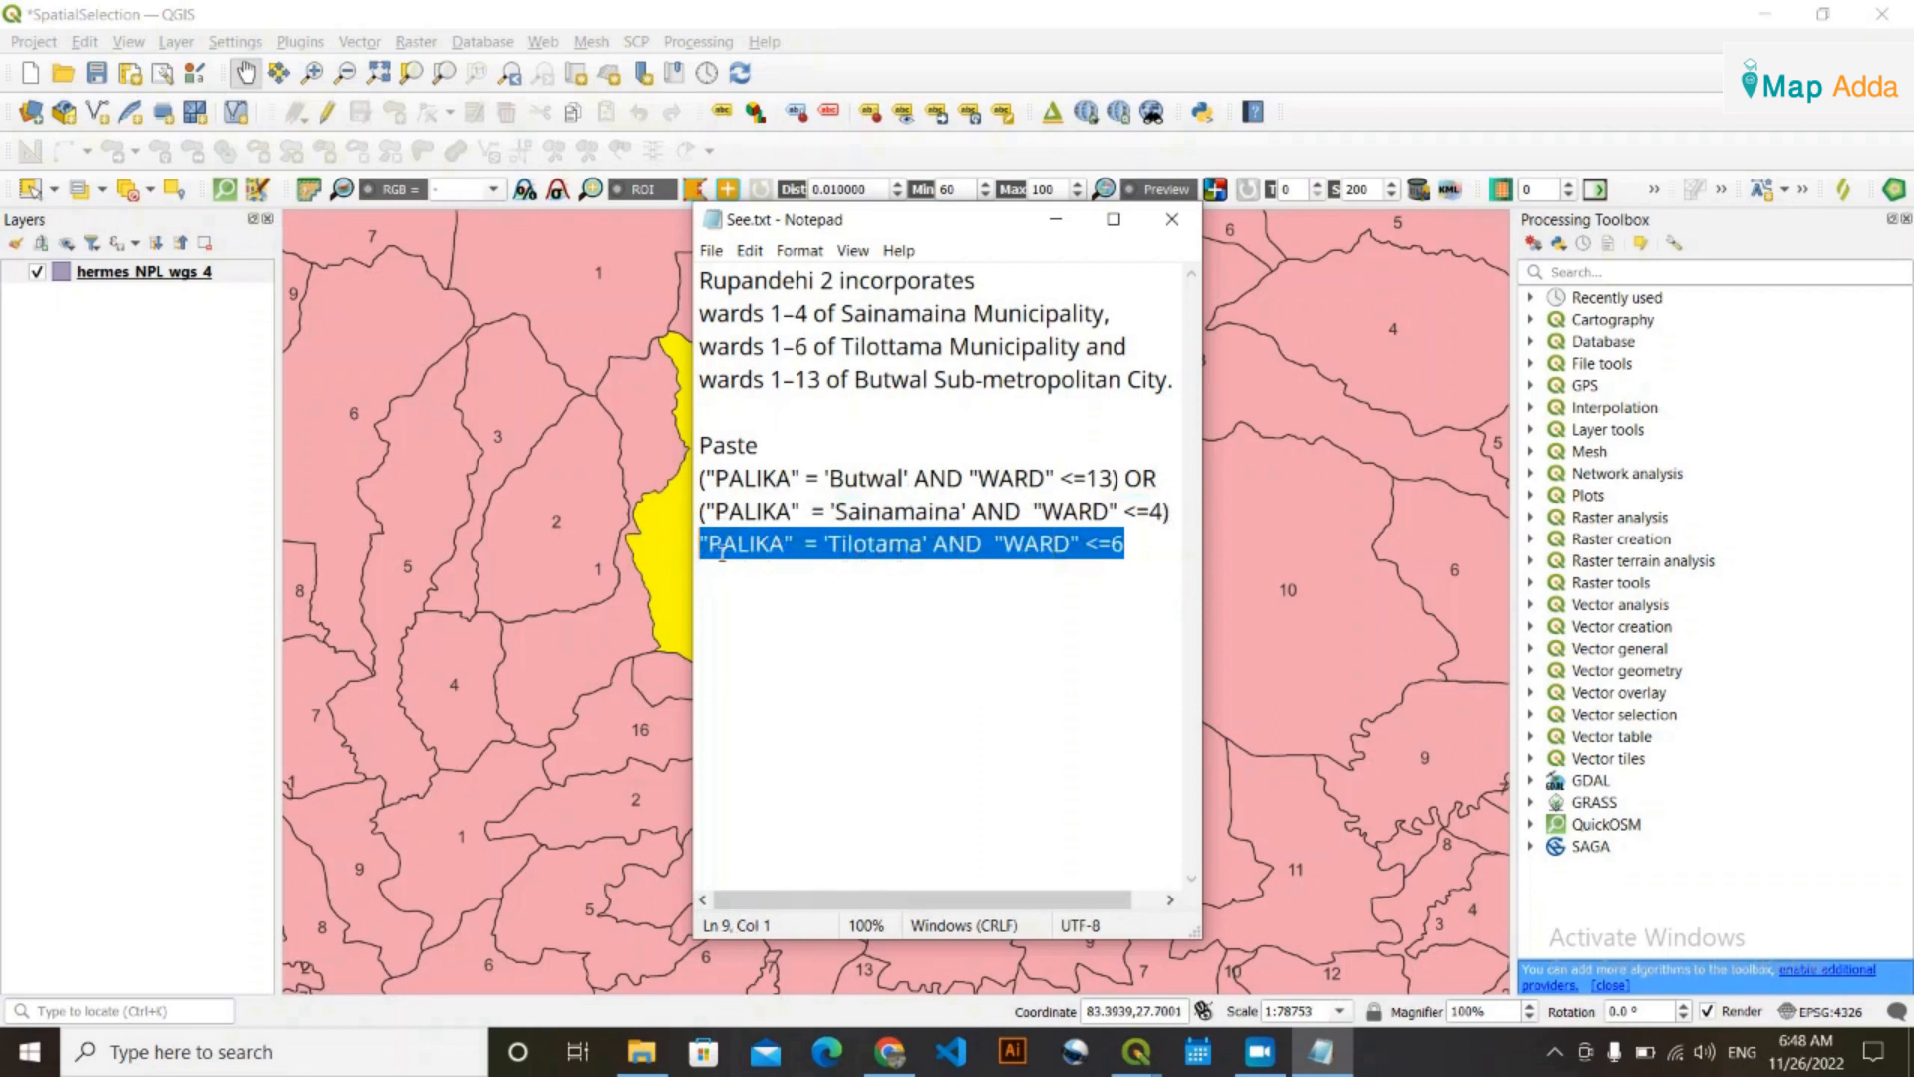
pyautogui.click(785, 547)
pyautogui.click(1050, 217)
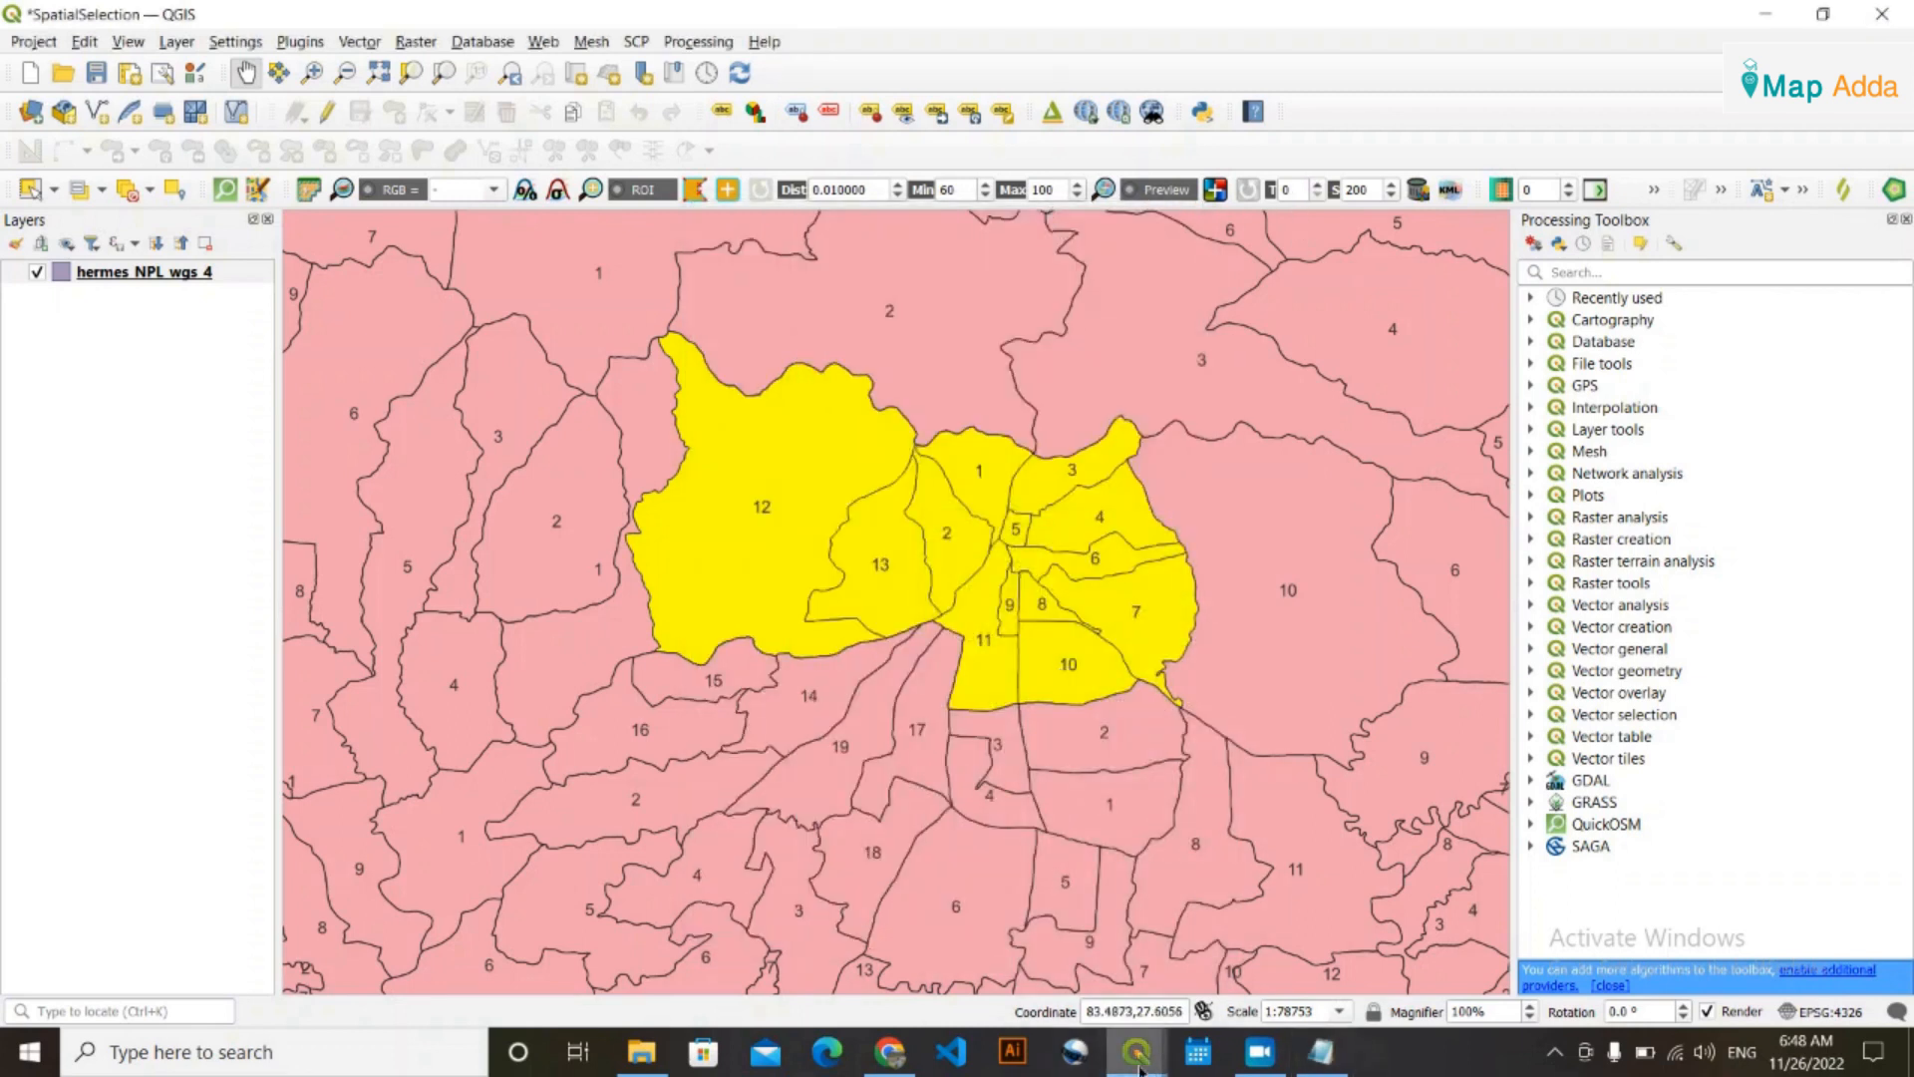
# Bring back the ward layer's attribute table and check how Butwal and Tillotama are spelled in the PALIKA field
pyautogui.moveTo(1140, 1065)
pyautogui.click(1267, 937)
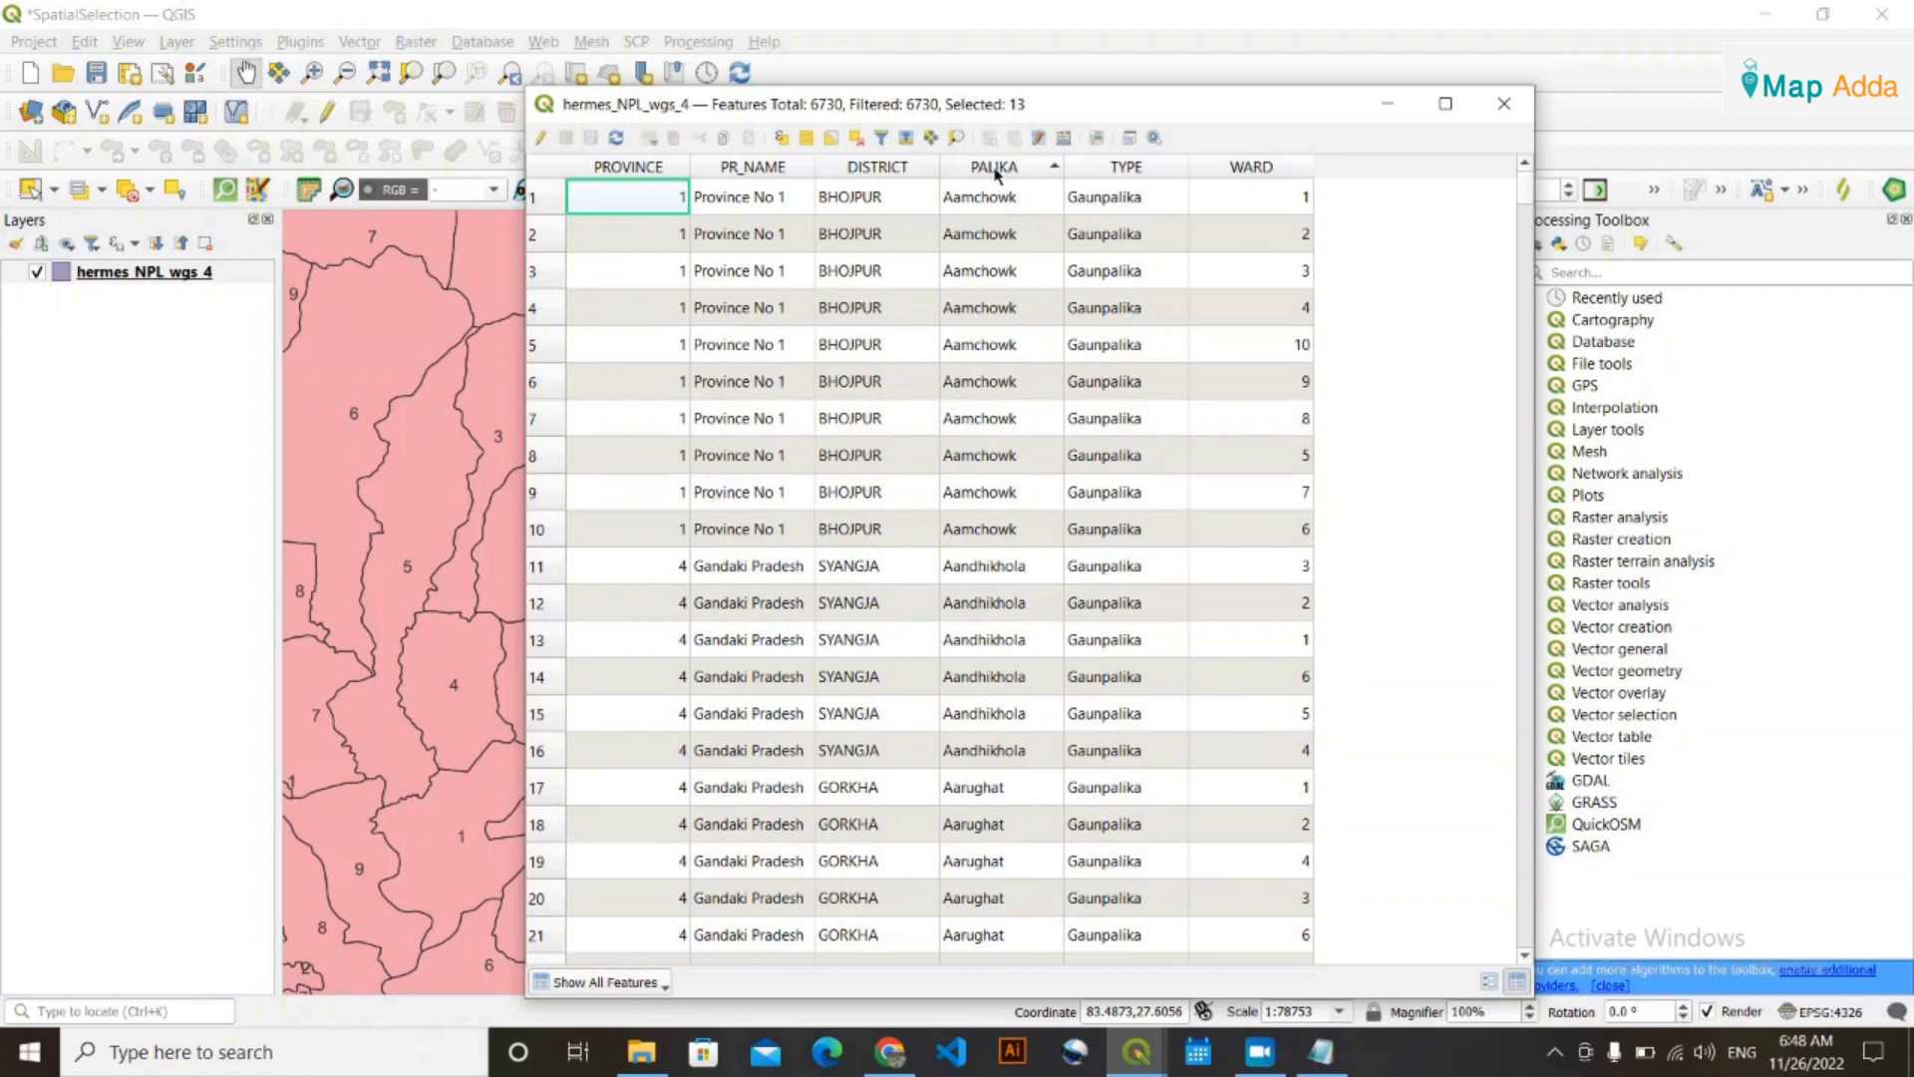
pyautogui.scroll(-6, 992, 392)
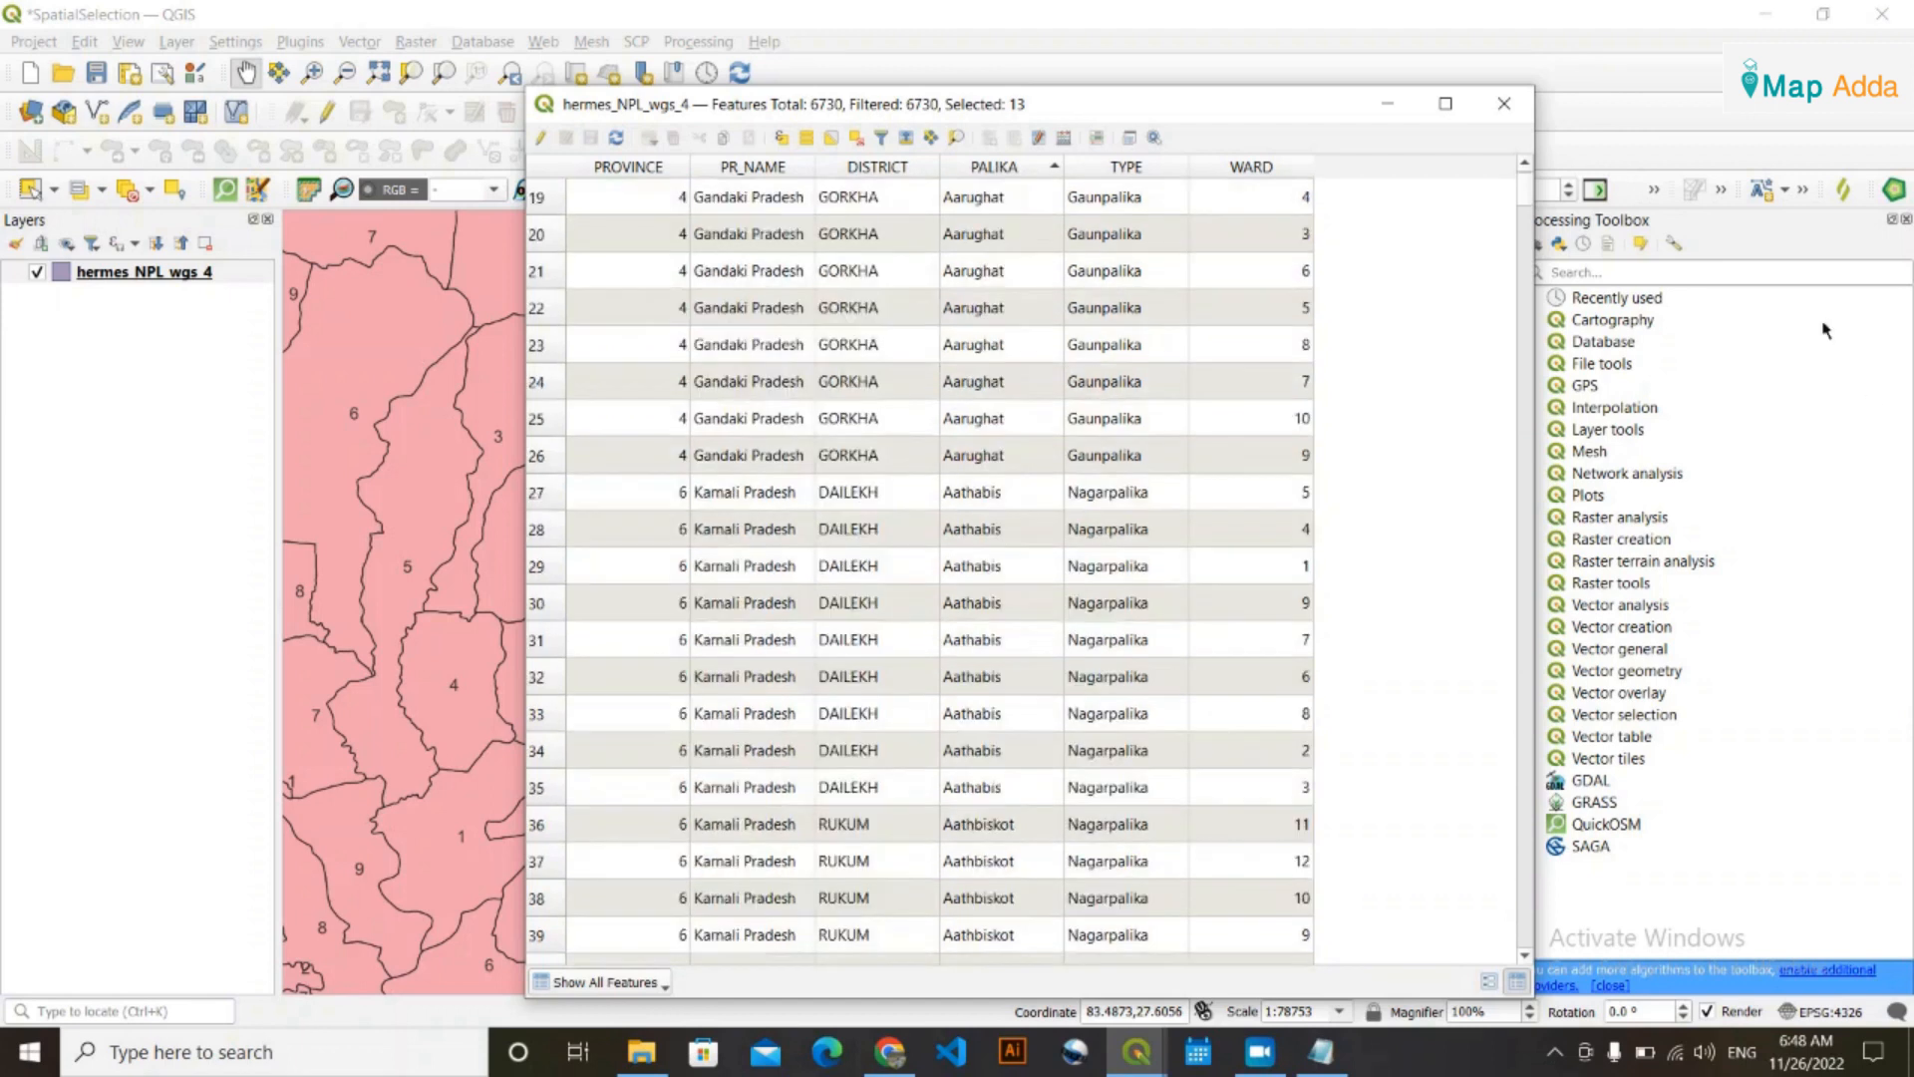
pyautogui.moveTo(1532, 204); pyautogui.dragTo(1490, 343)
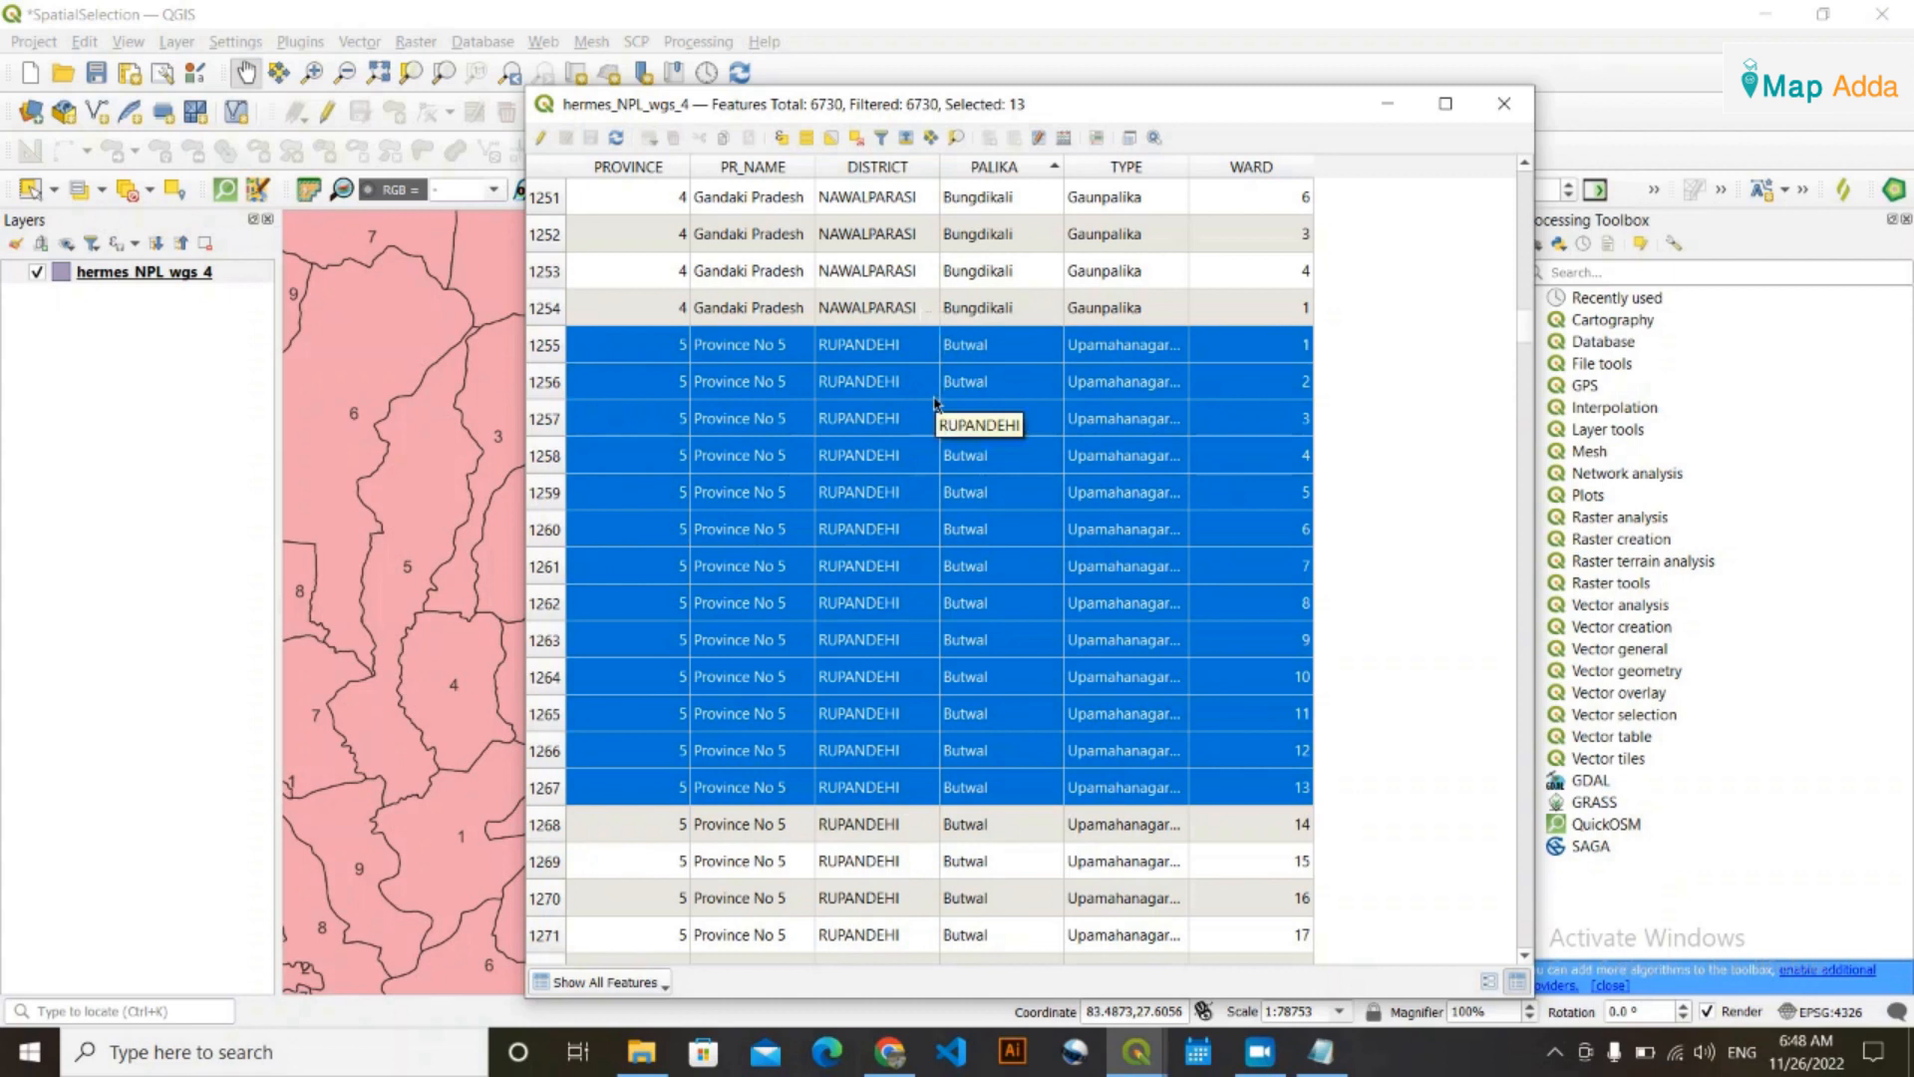
pyautogui.moveTo(1529, 334); pyautogui.dragTo(1523, 911)
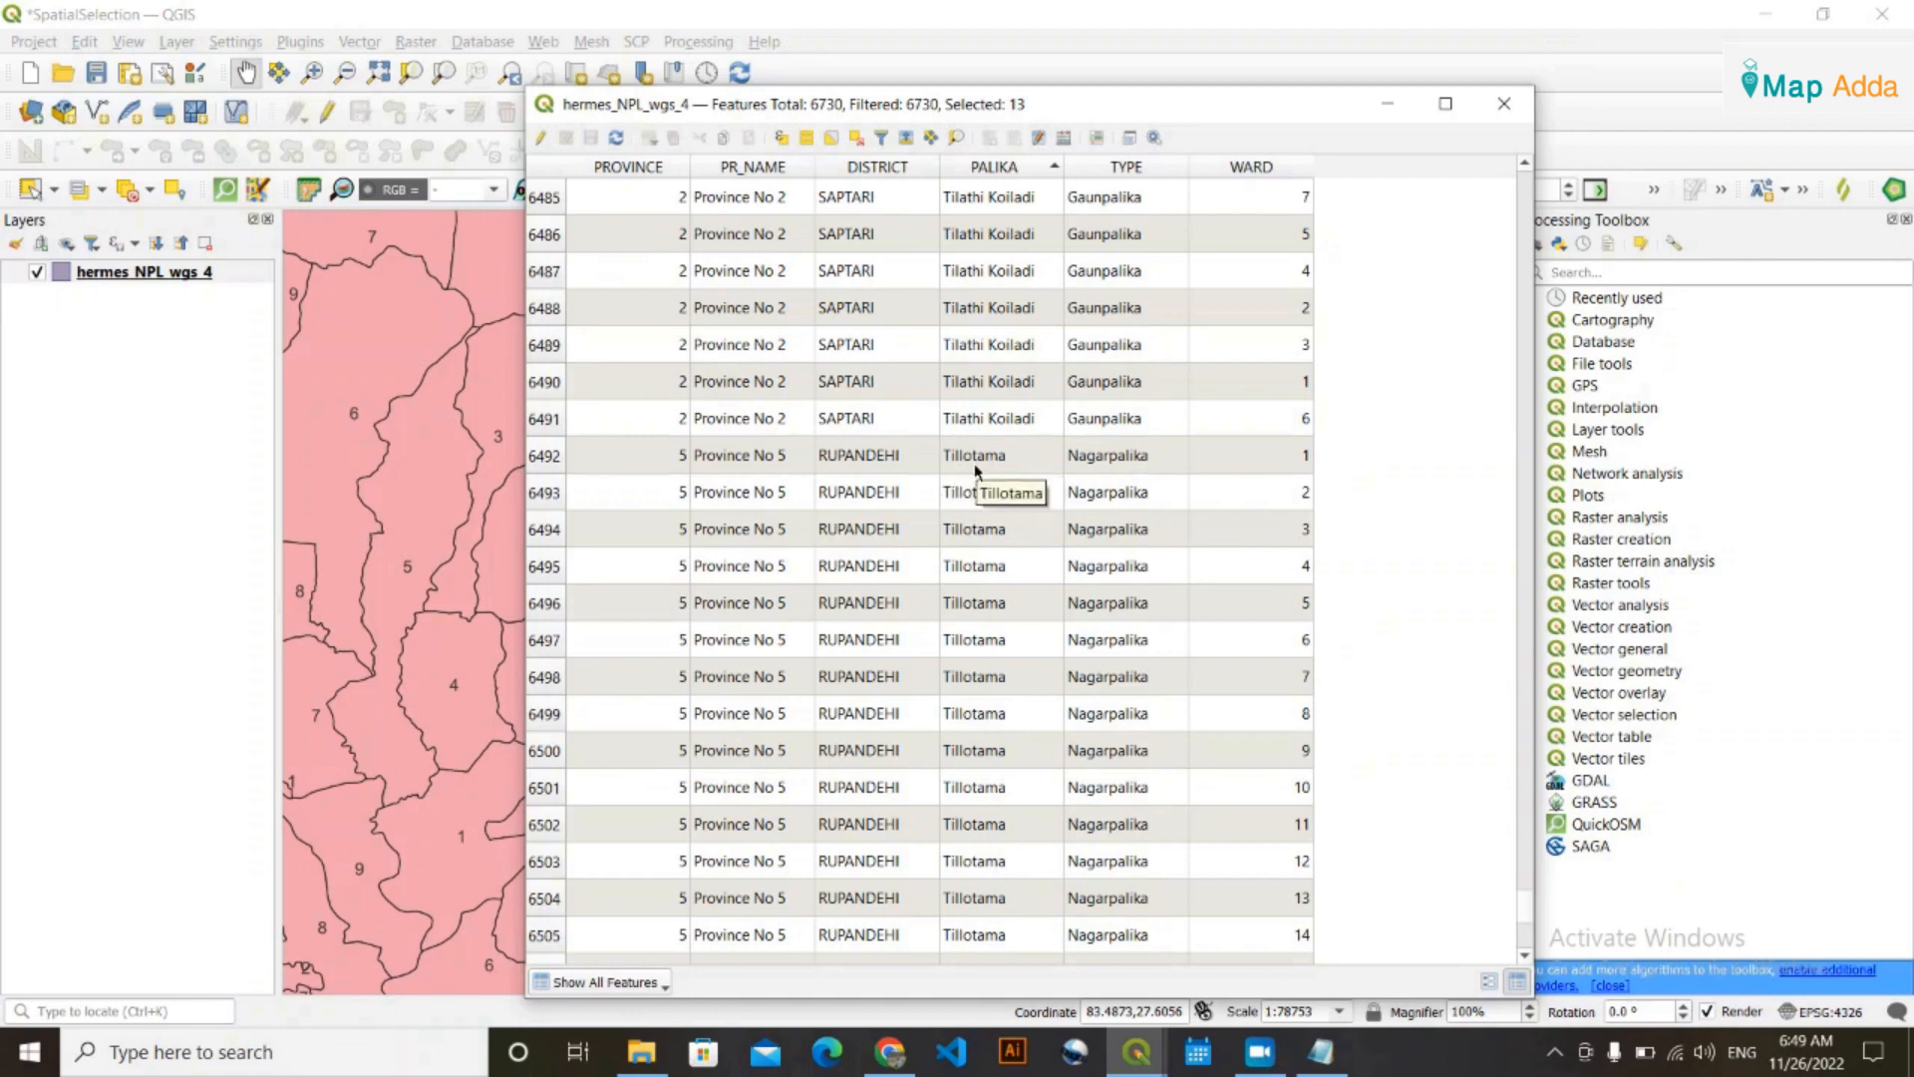
# Correct the municipality name in the third condition of See.txt to 'Tillotama', and put the notes away
pyautogui.click(1322, 1052)
pyautogui.click(854, 543)
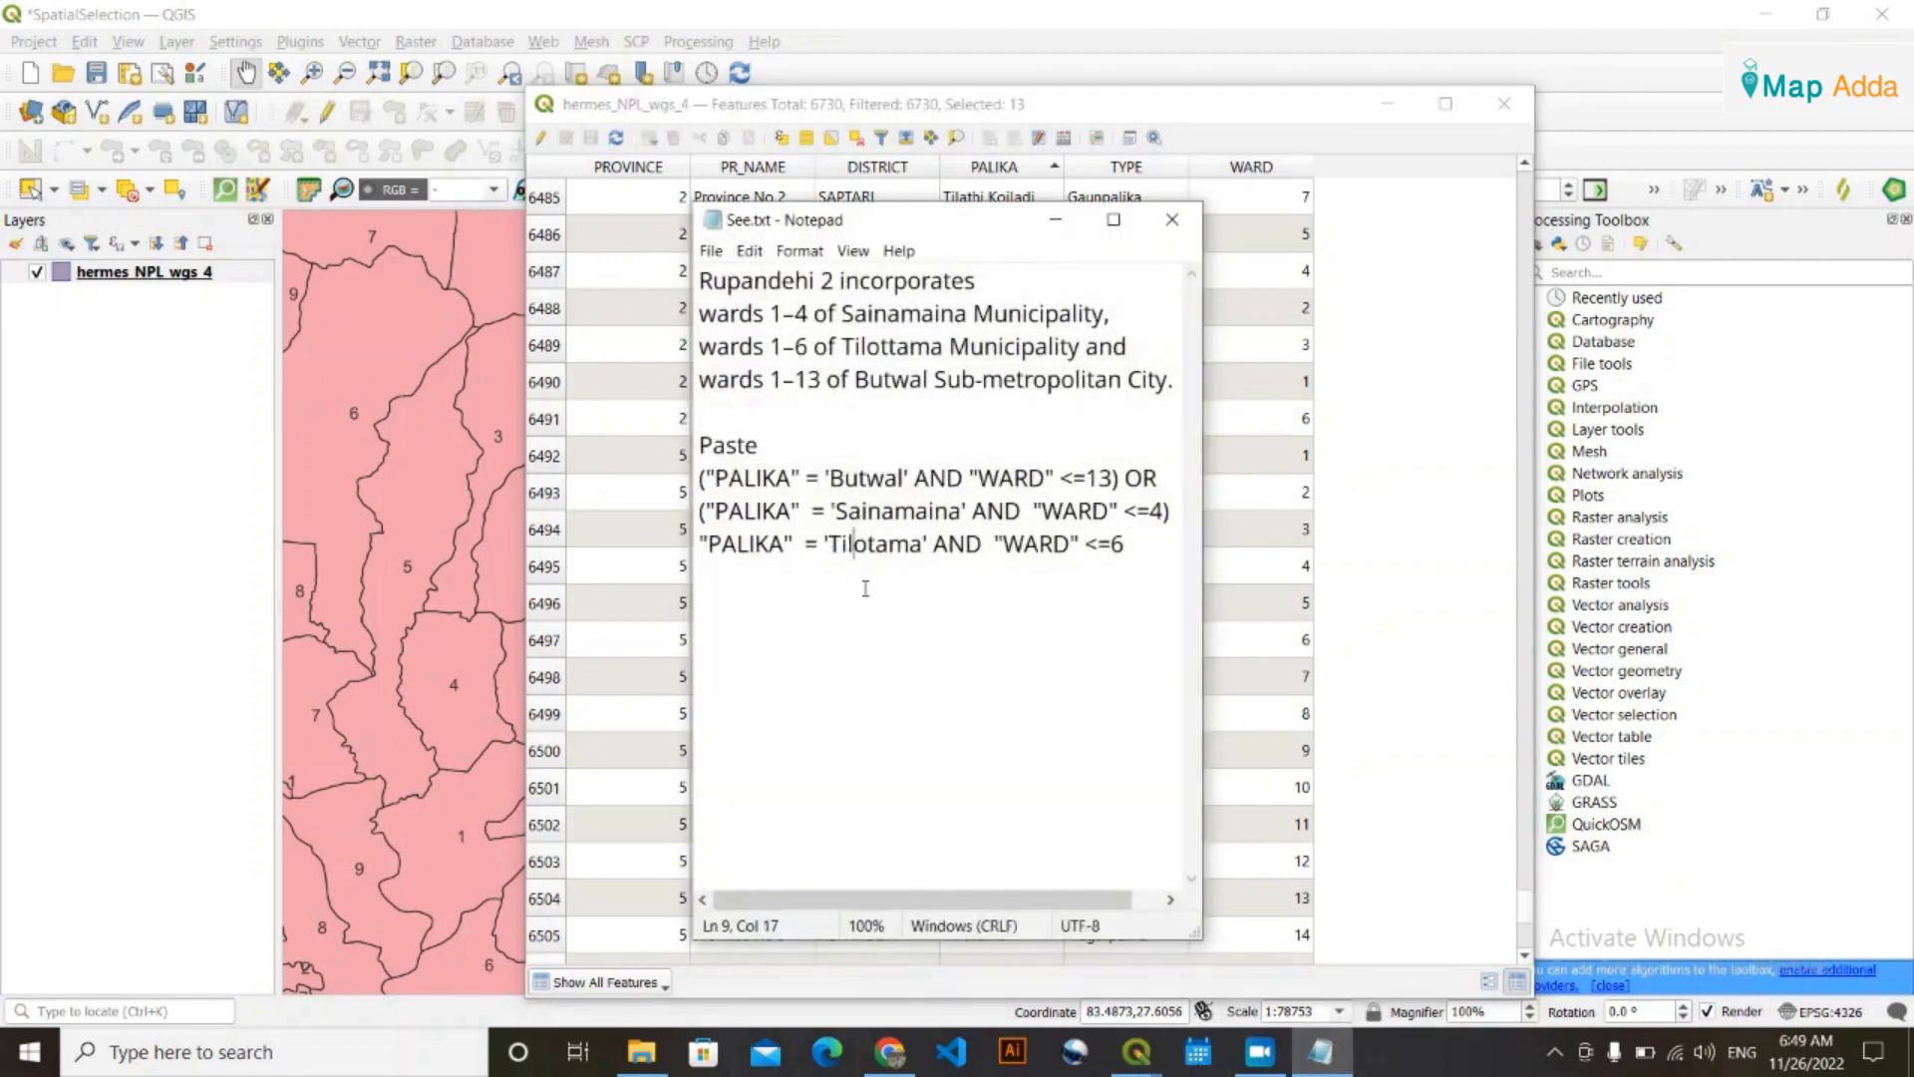
pyautogui.write('l')
pyautogui.press('Down')
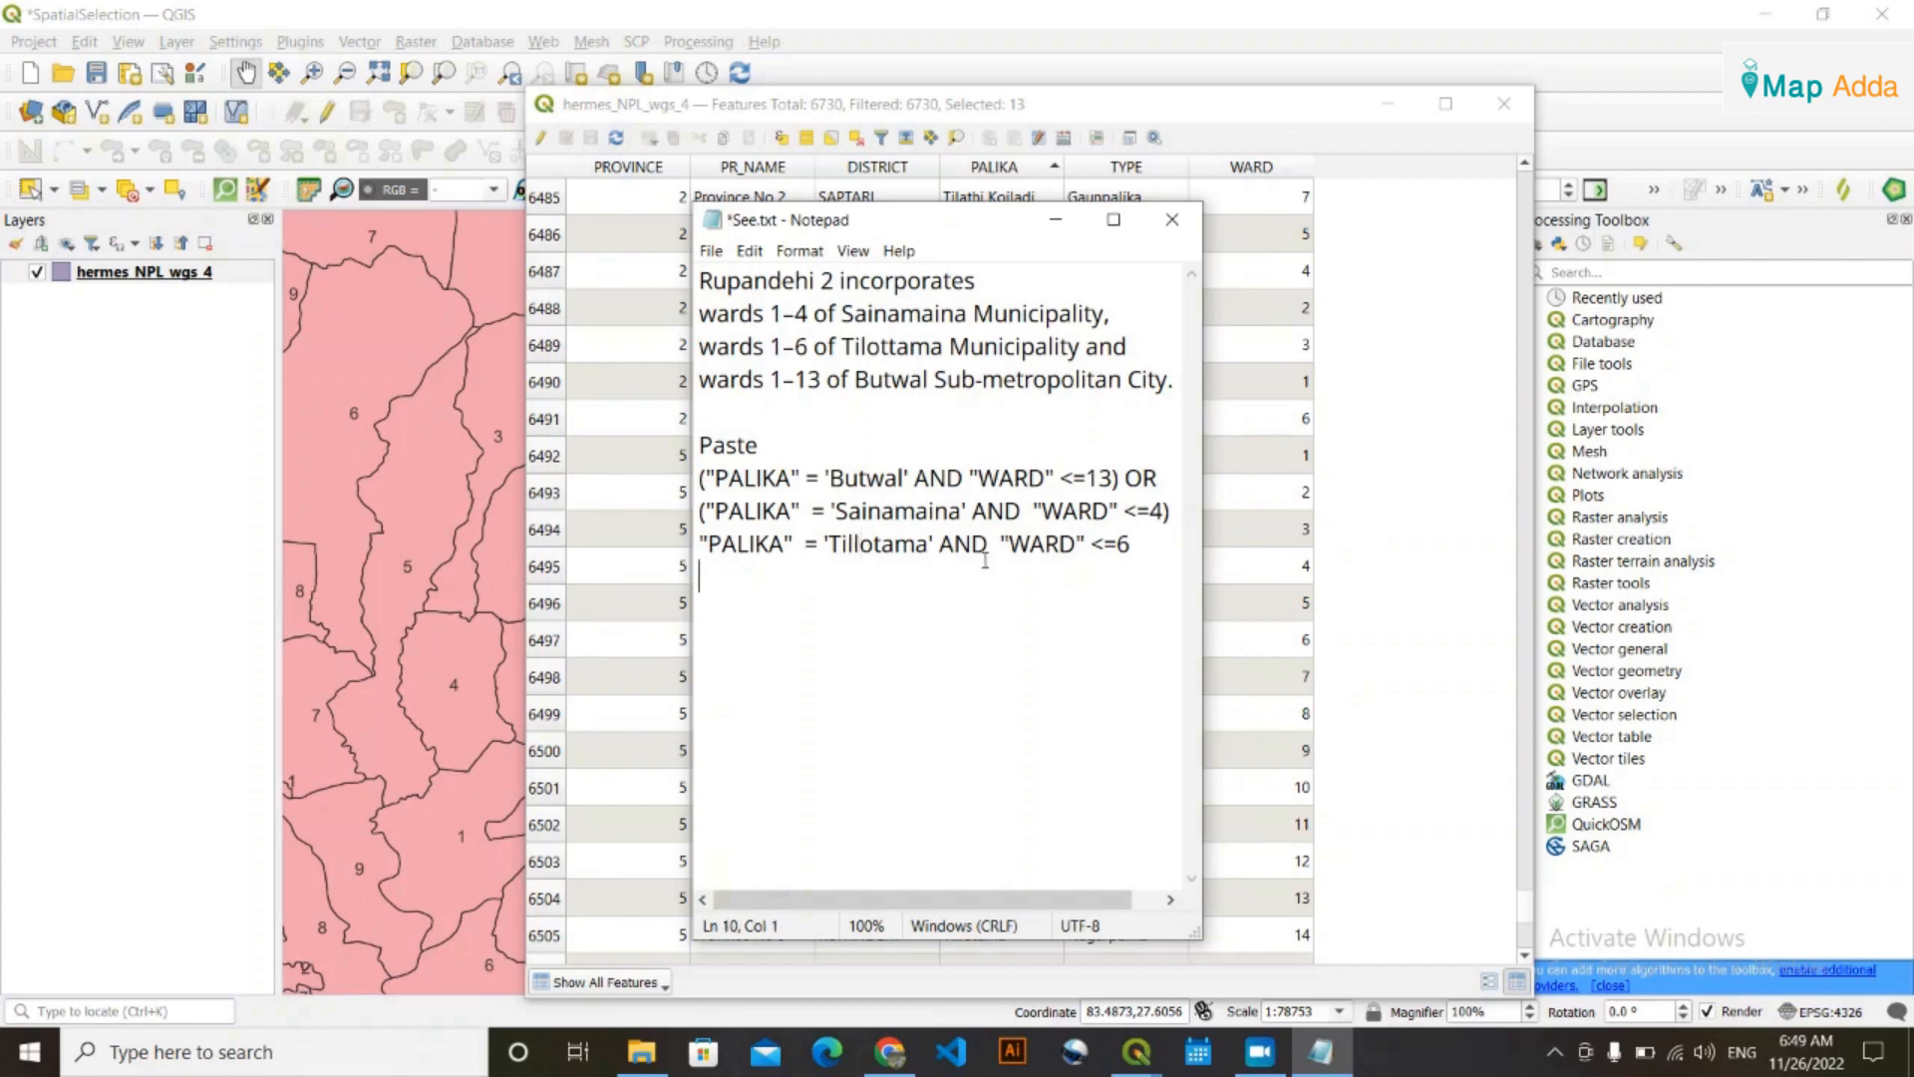
pyautogui.click(1055, 220)
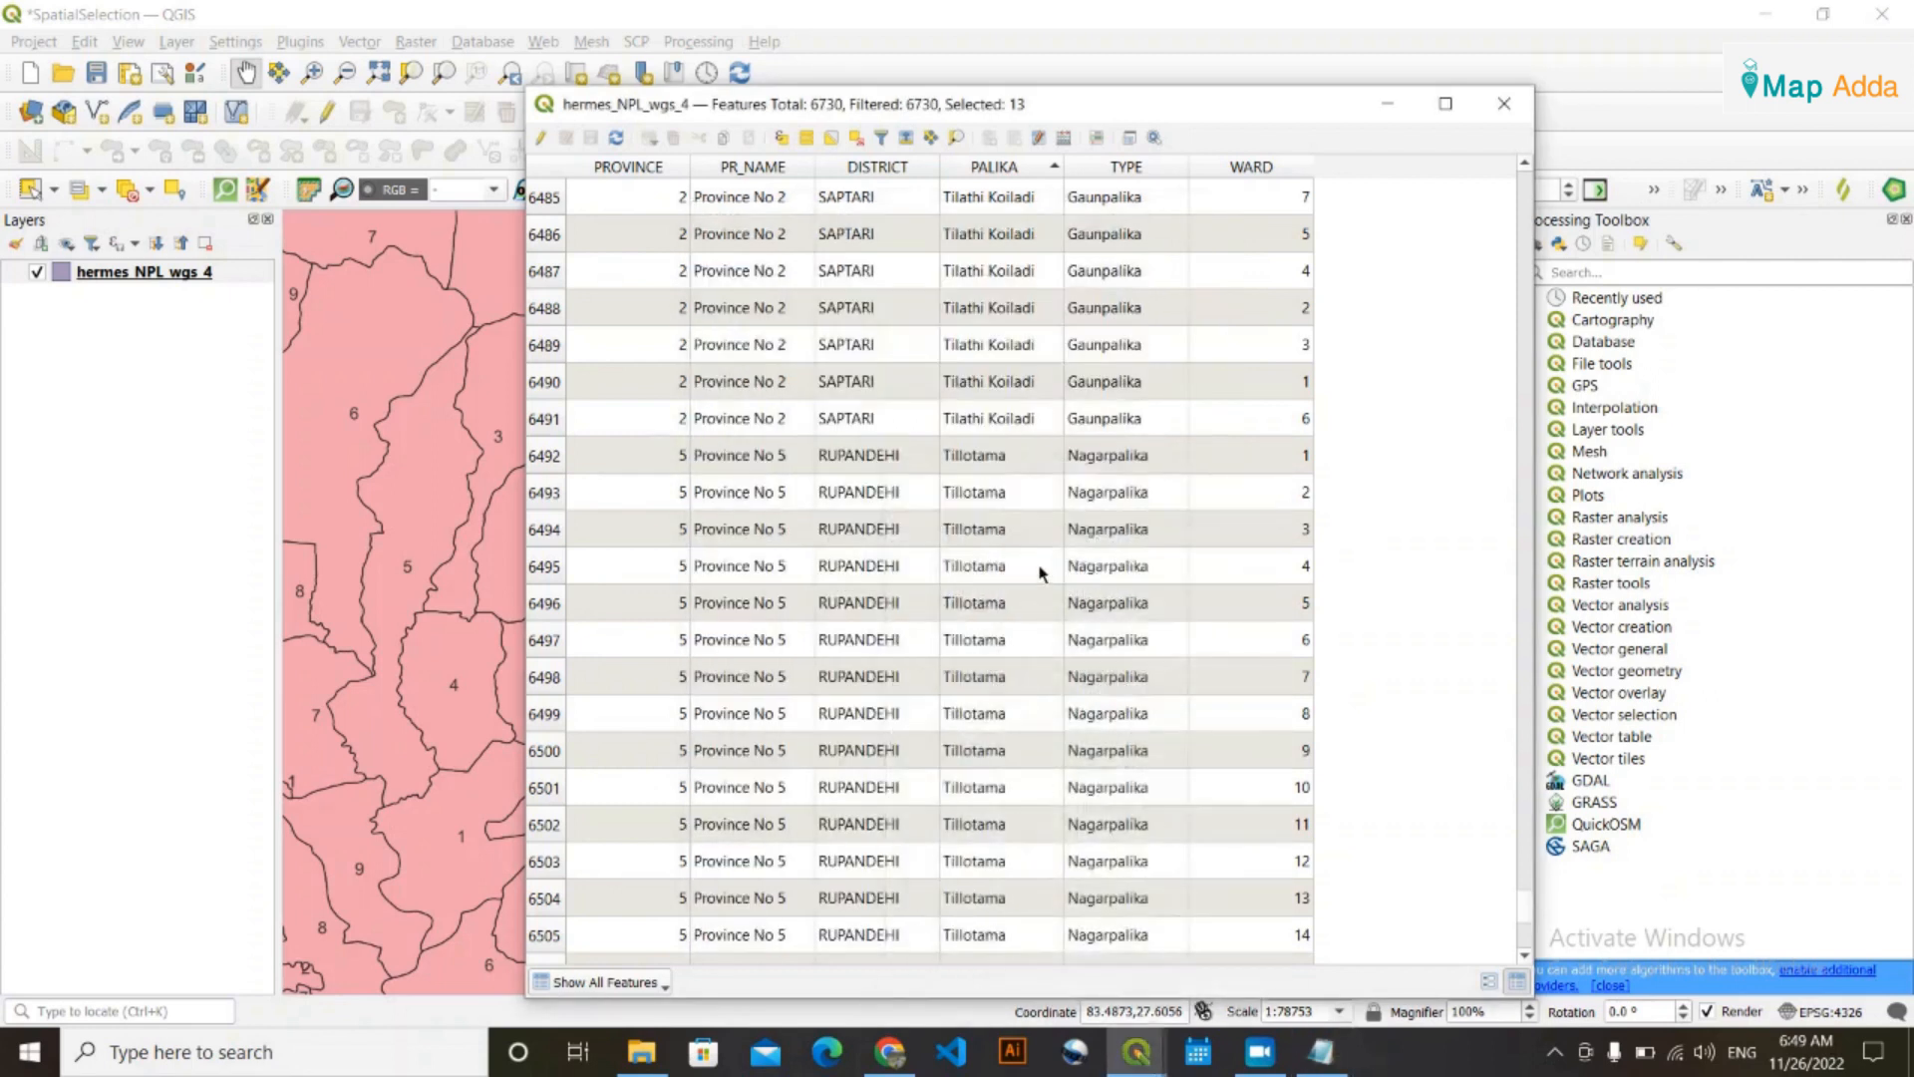
# Start Select by Expression and copy the condition ("PALIKA" = 'Butwal' AND "WARD" <=13) from See.txt into the expression
pyautogui.scroll(10, 1047, 518)
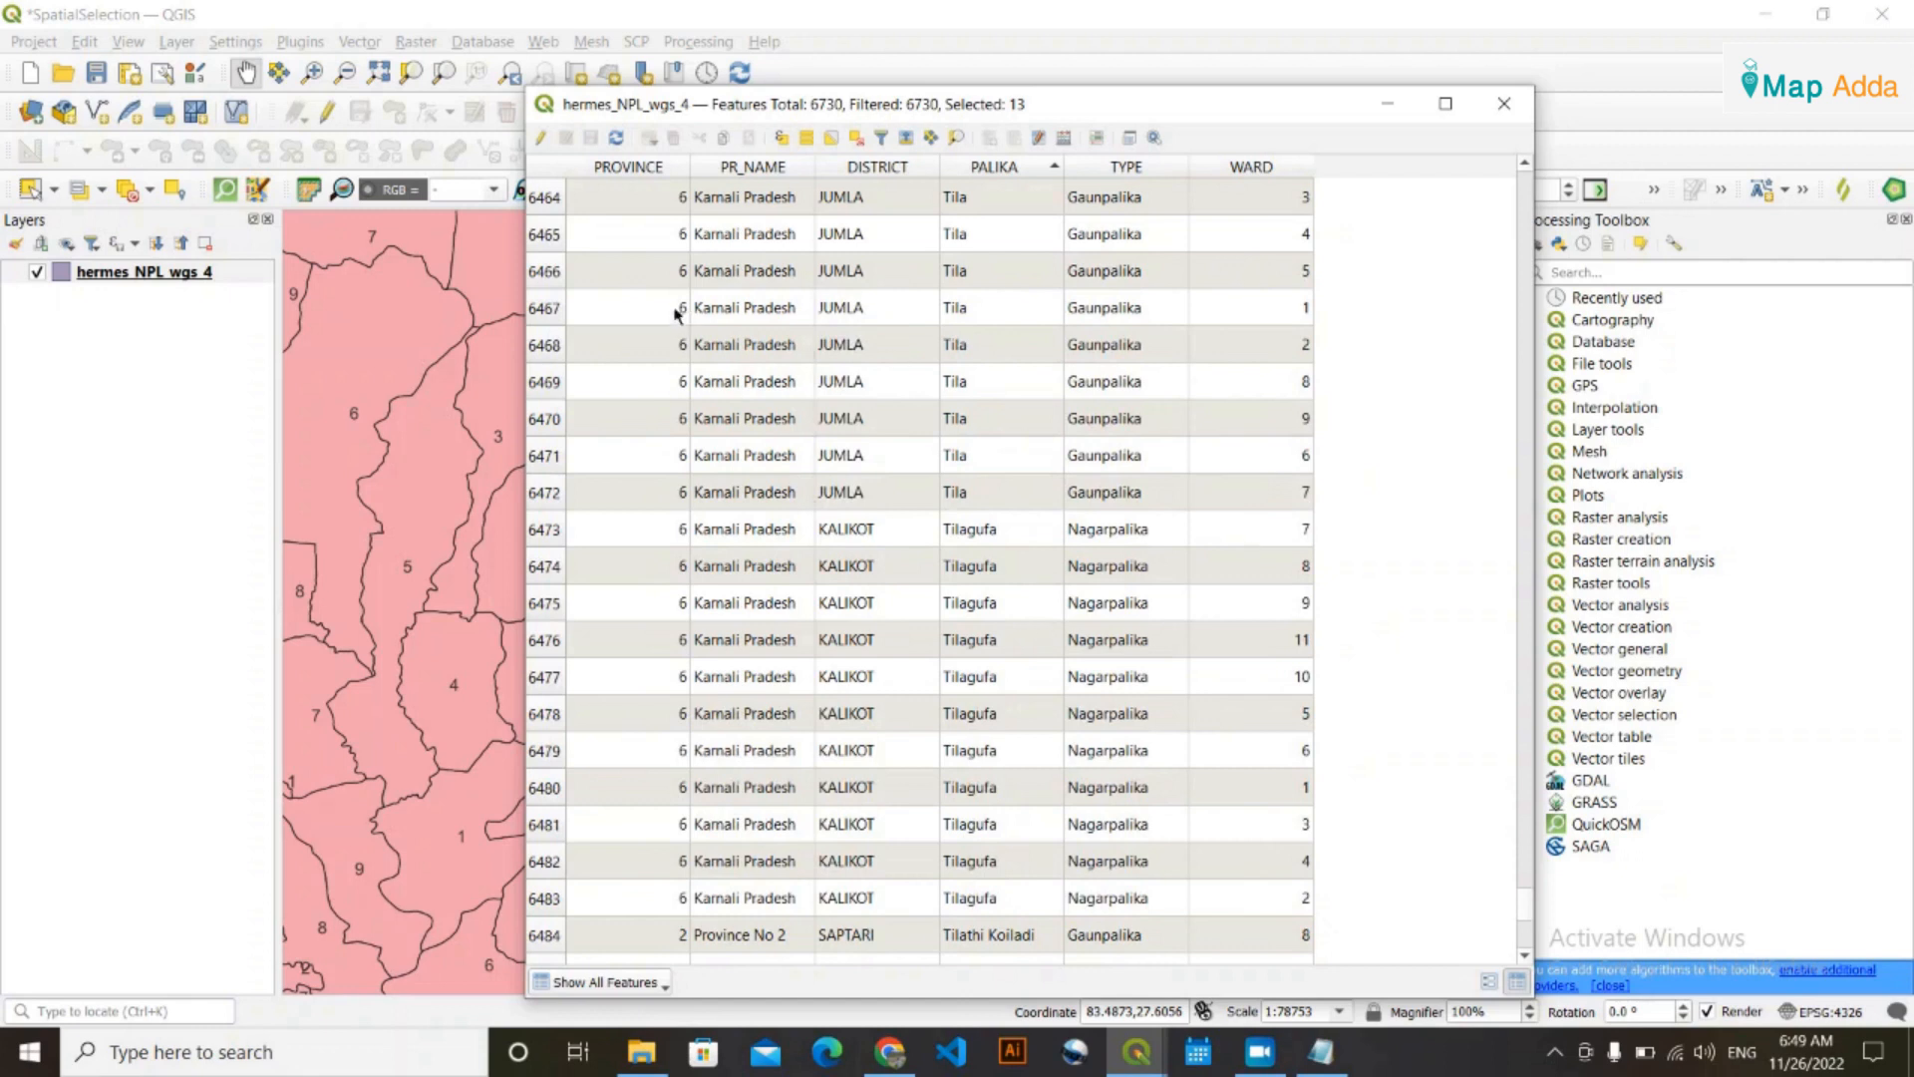
pyautogui.scroll(20, 794, 354)
pyautogui.scroll(1, 806, 305)
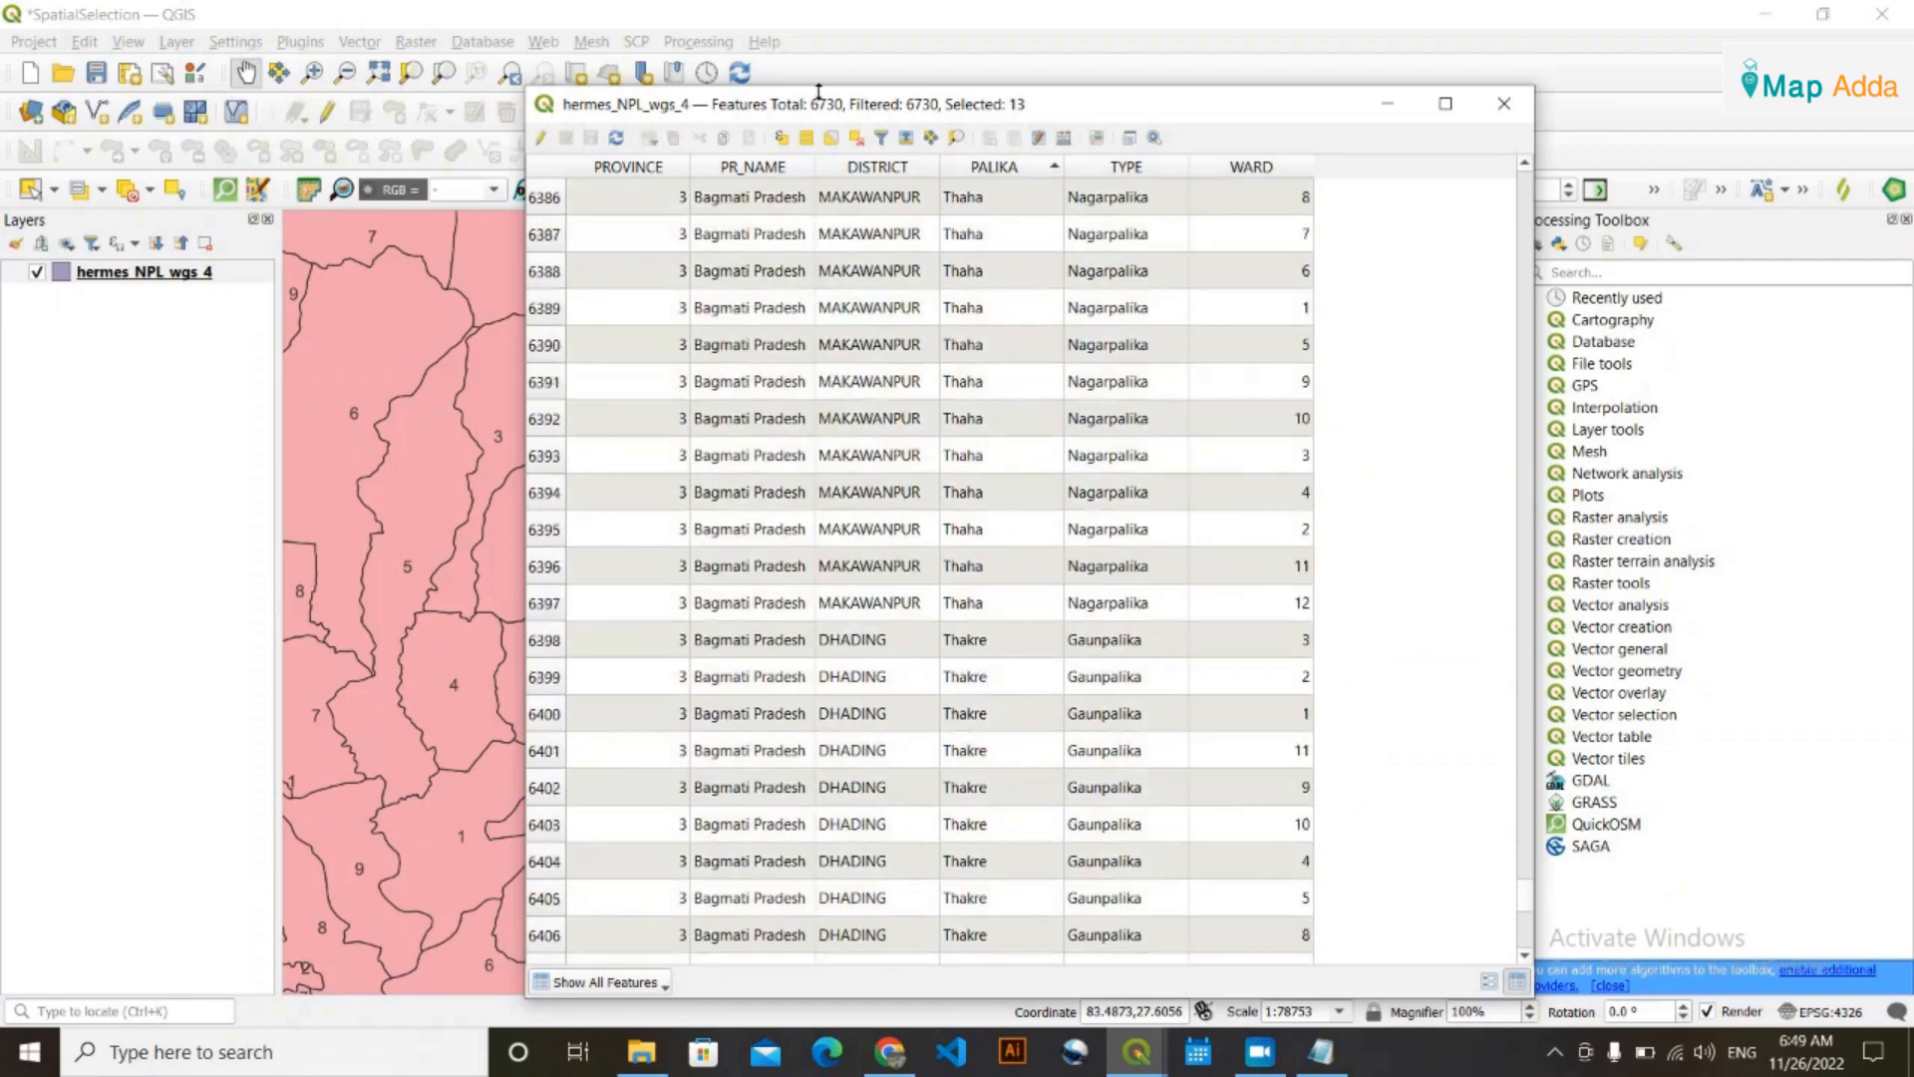
pyautogui.click(783, 140)
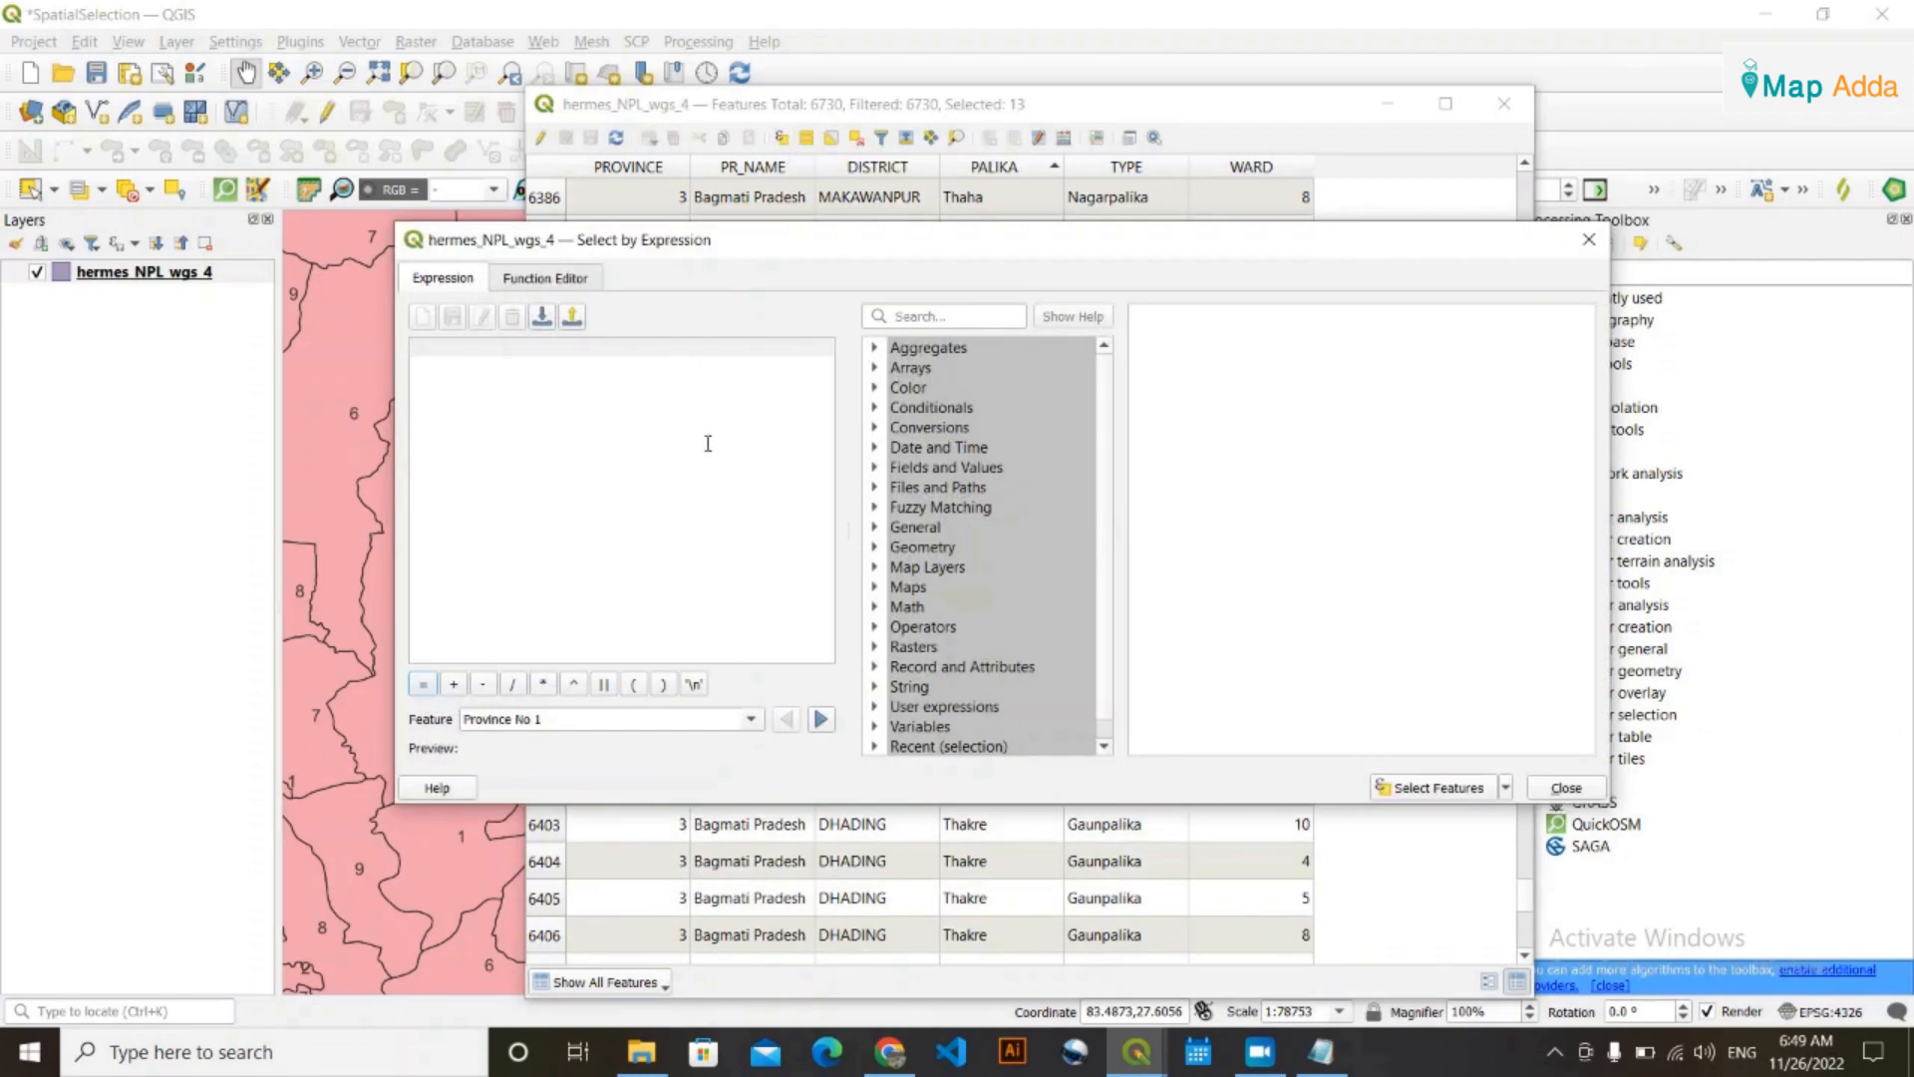
pyautogui.click(1322, 1052)
pyautogui.click(882, 469)
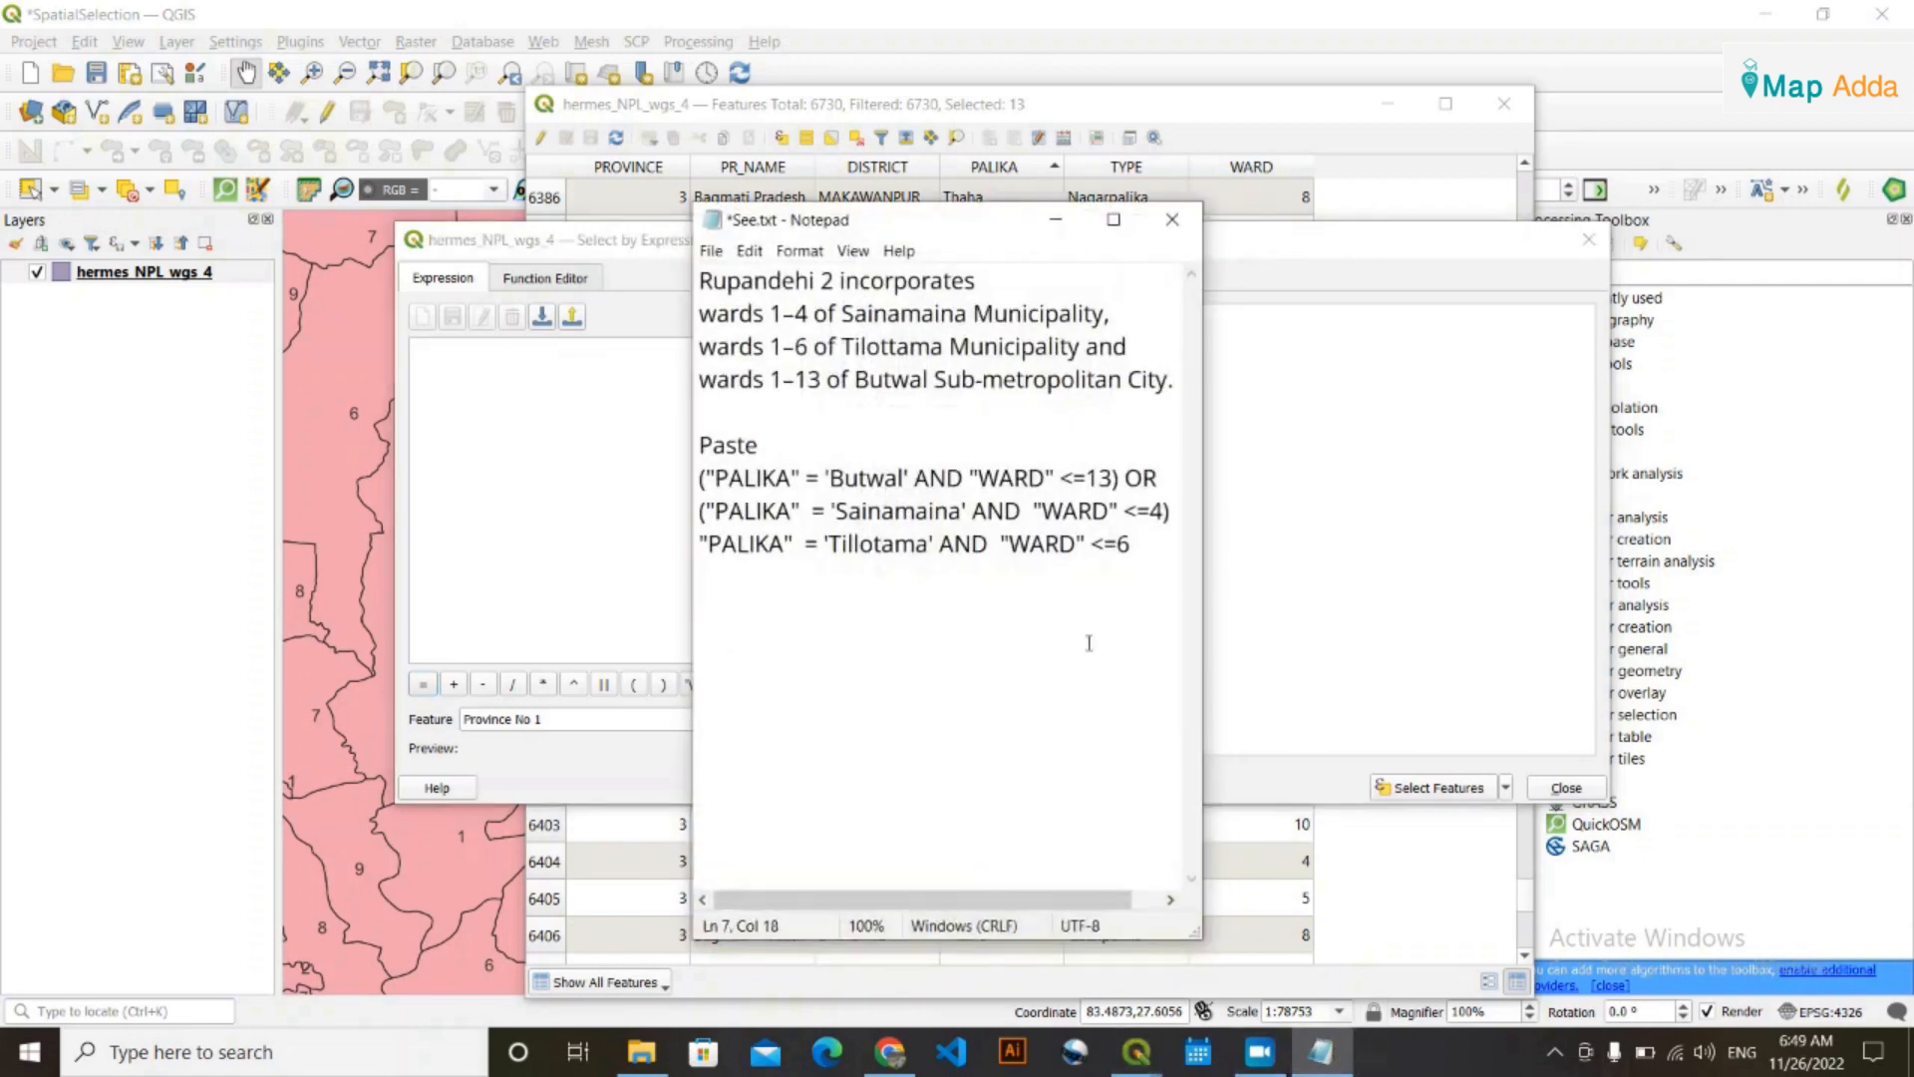
pyautogui.moveTo(1120, 479); pyautogui.dragTo(688, 473)
pyautogui.hotkey('ctrl', 'c')
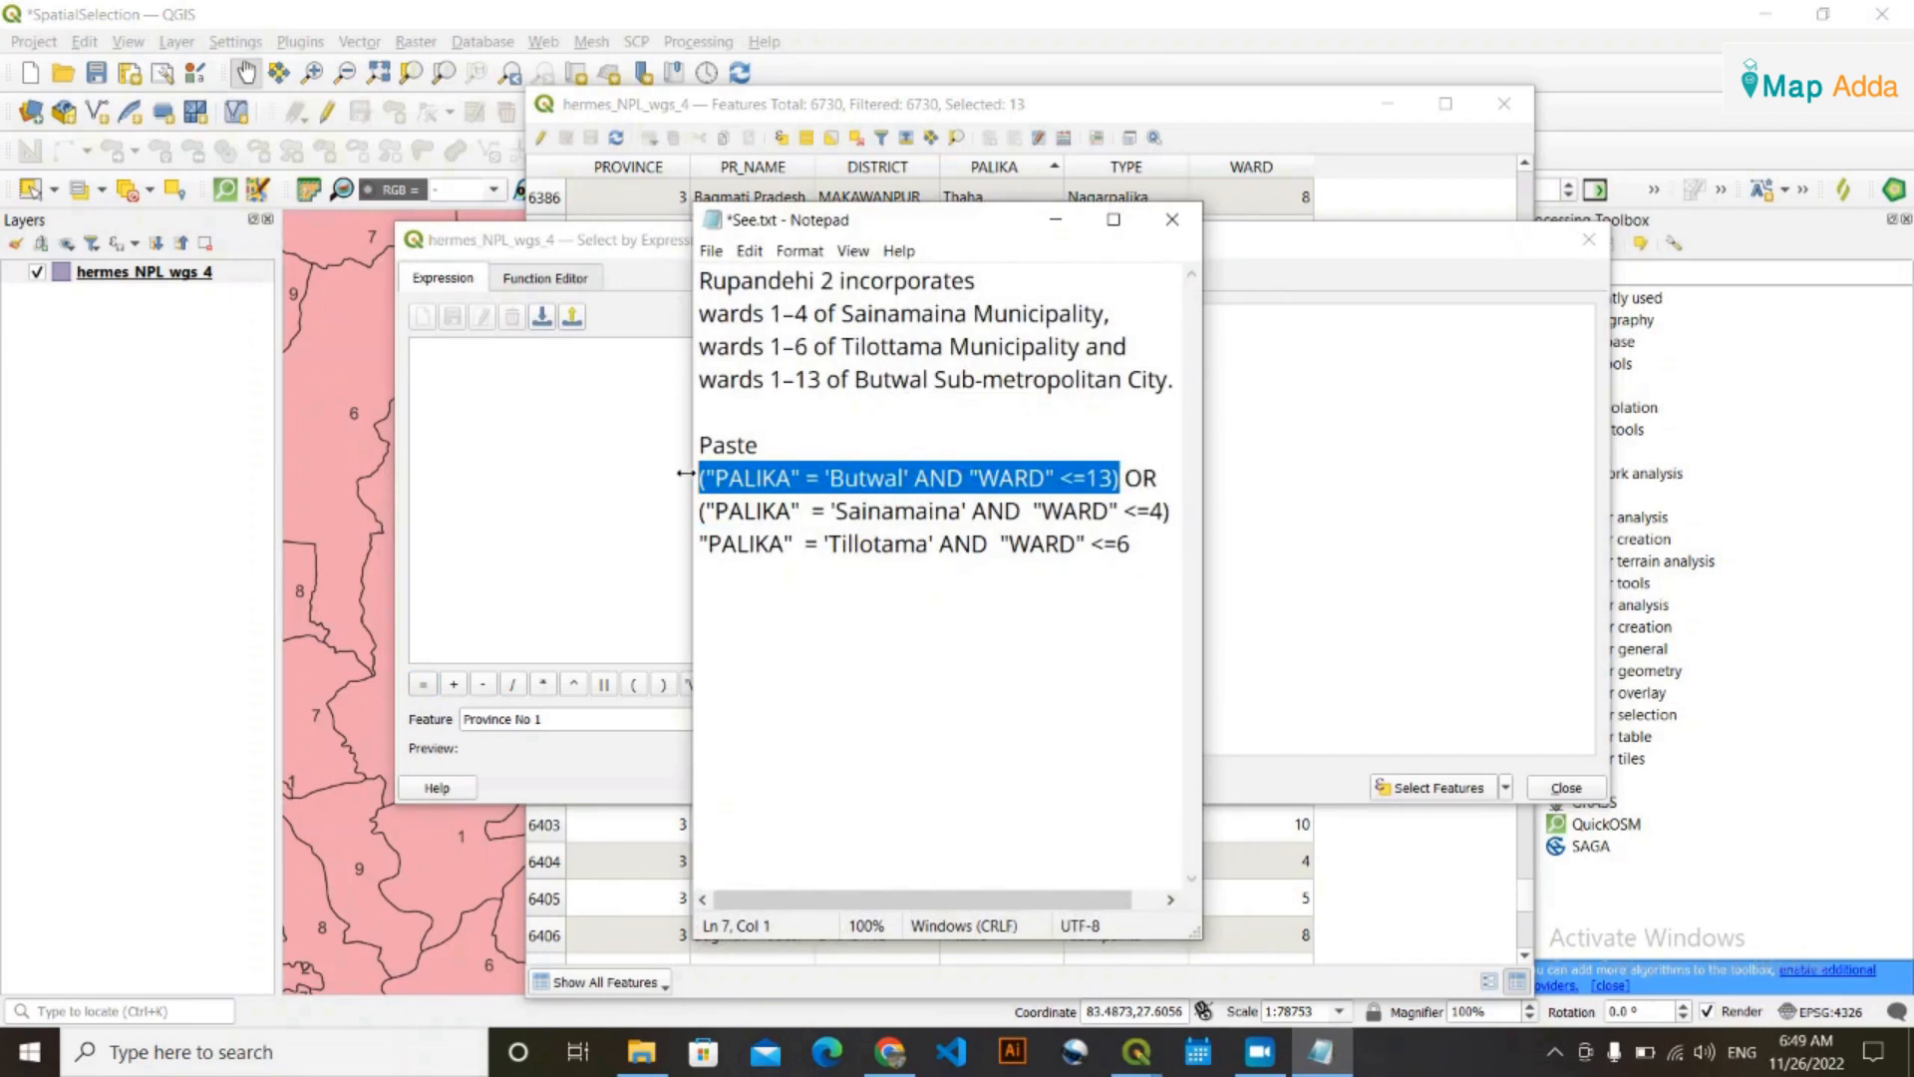
pyautogui.click(1049, 215)
pyautogui.click(443, 356)
pyautogui.hotkey('ctrl', 'v')
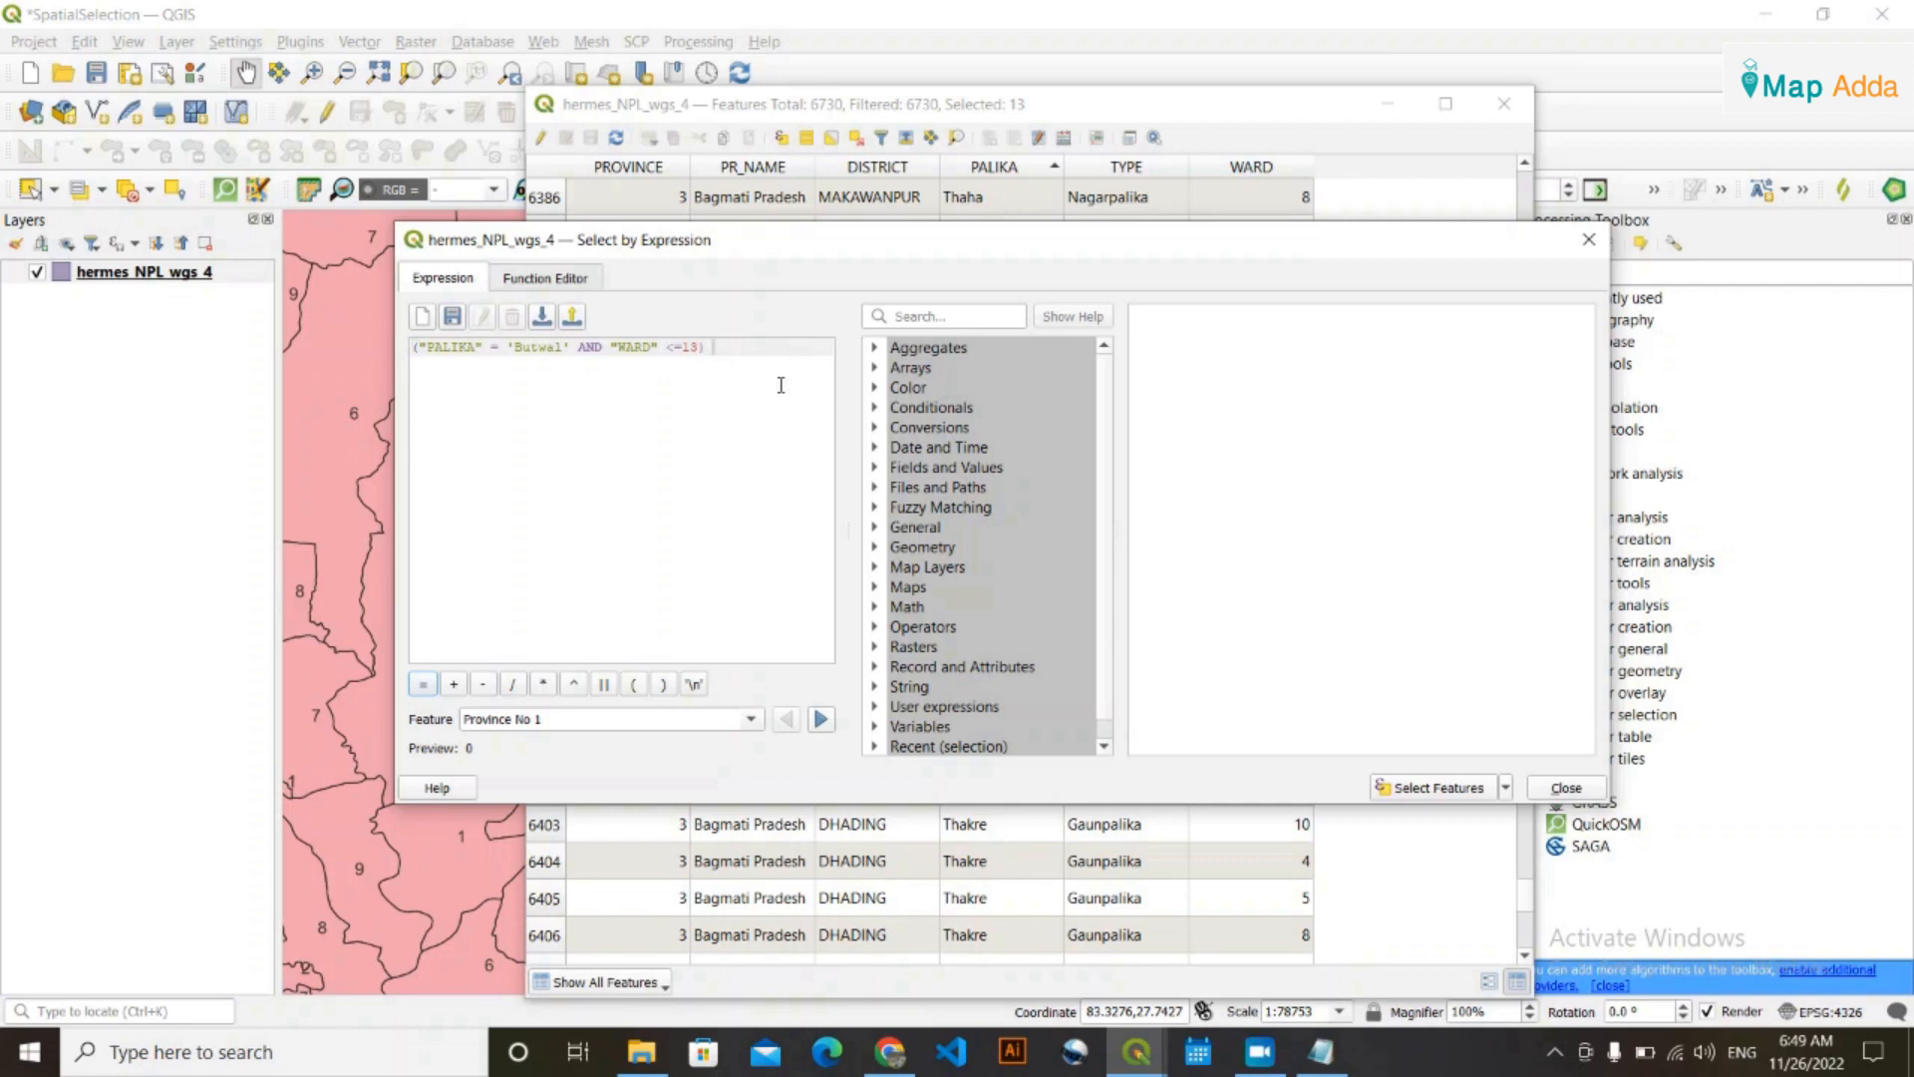
# Append the OR operator after the Butwal condition and start a new line in the expression
pyautogui.write('OR')
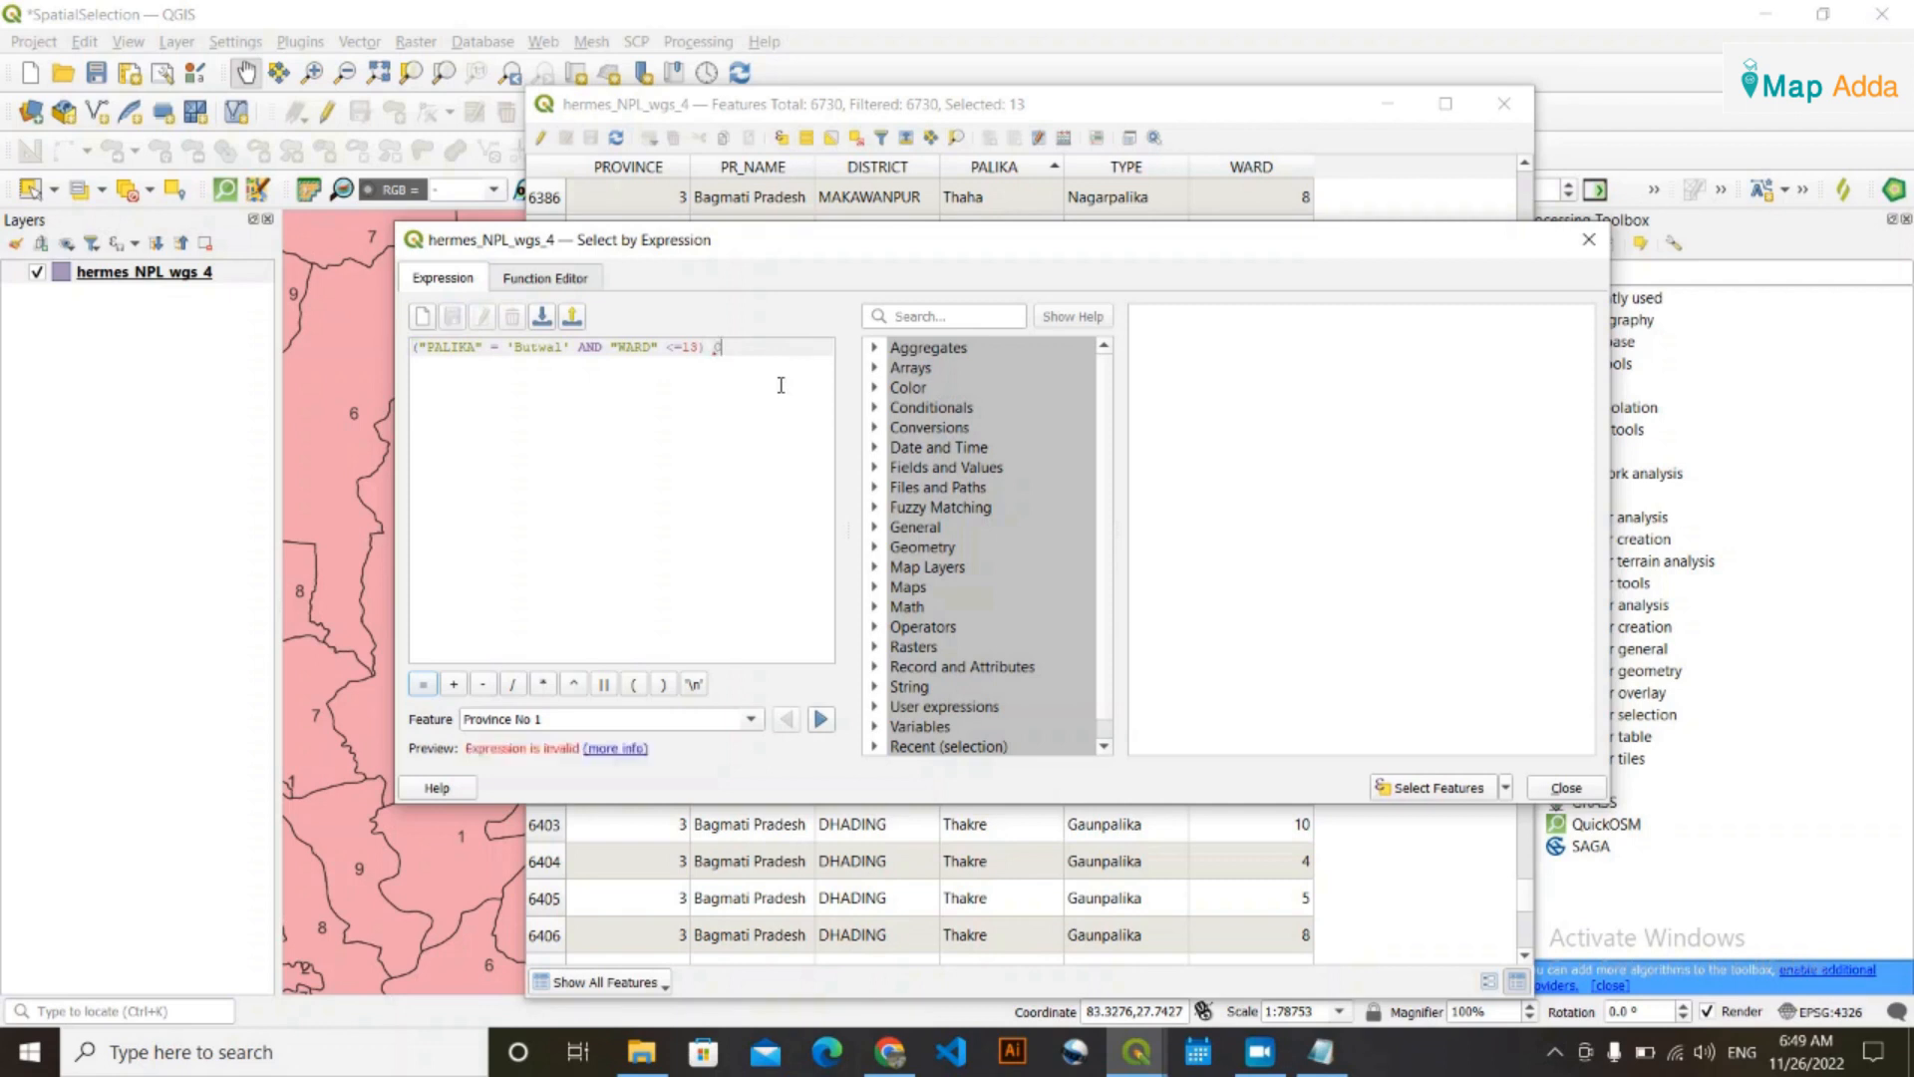
pyautogui.press('Return')
pyautogui.press('BackSpace')
pyautogui.press('BackSpace')
pyautogui.press('BackSpace')
pyautogui.press('BackSpace')
pyautogui.press('BackSpace')
pyautogui.press('BackSpace')
pyautogui.press('BackSpace')
pyautogui.press('BackSpace')
pyautogui.press('BackSpace')
pyautogui.press('BackSpace')
pyautogui.press('BackSpace')
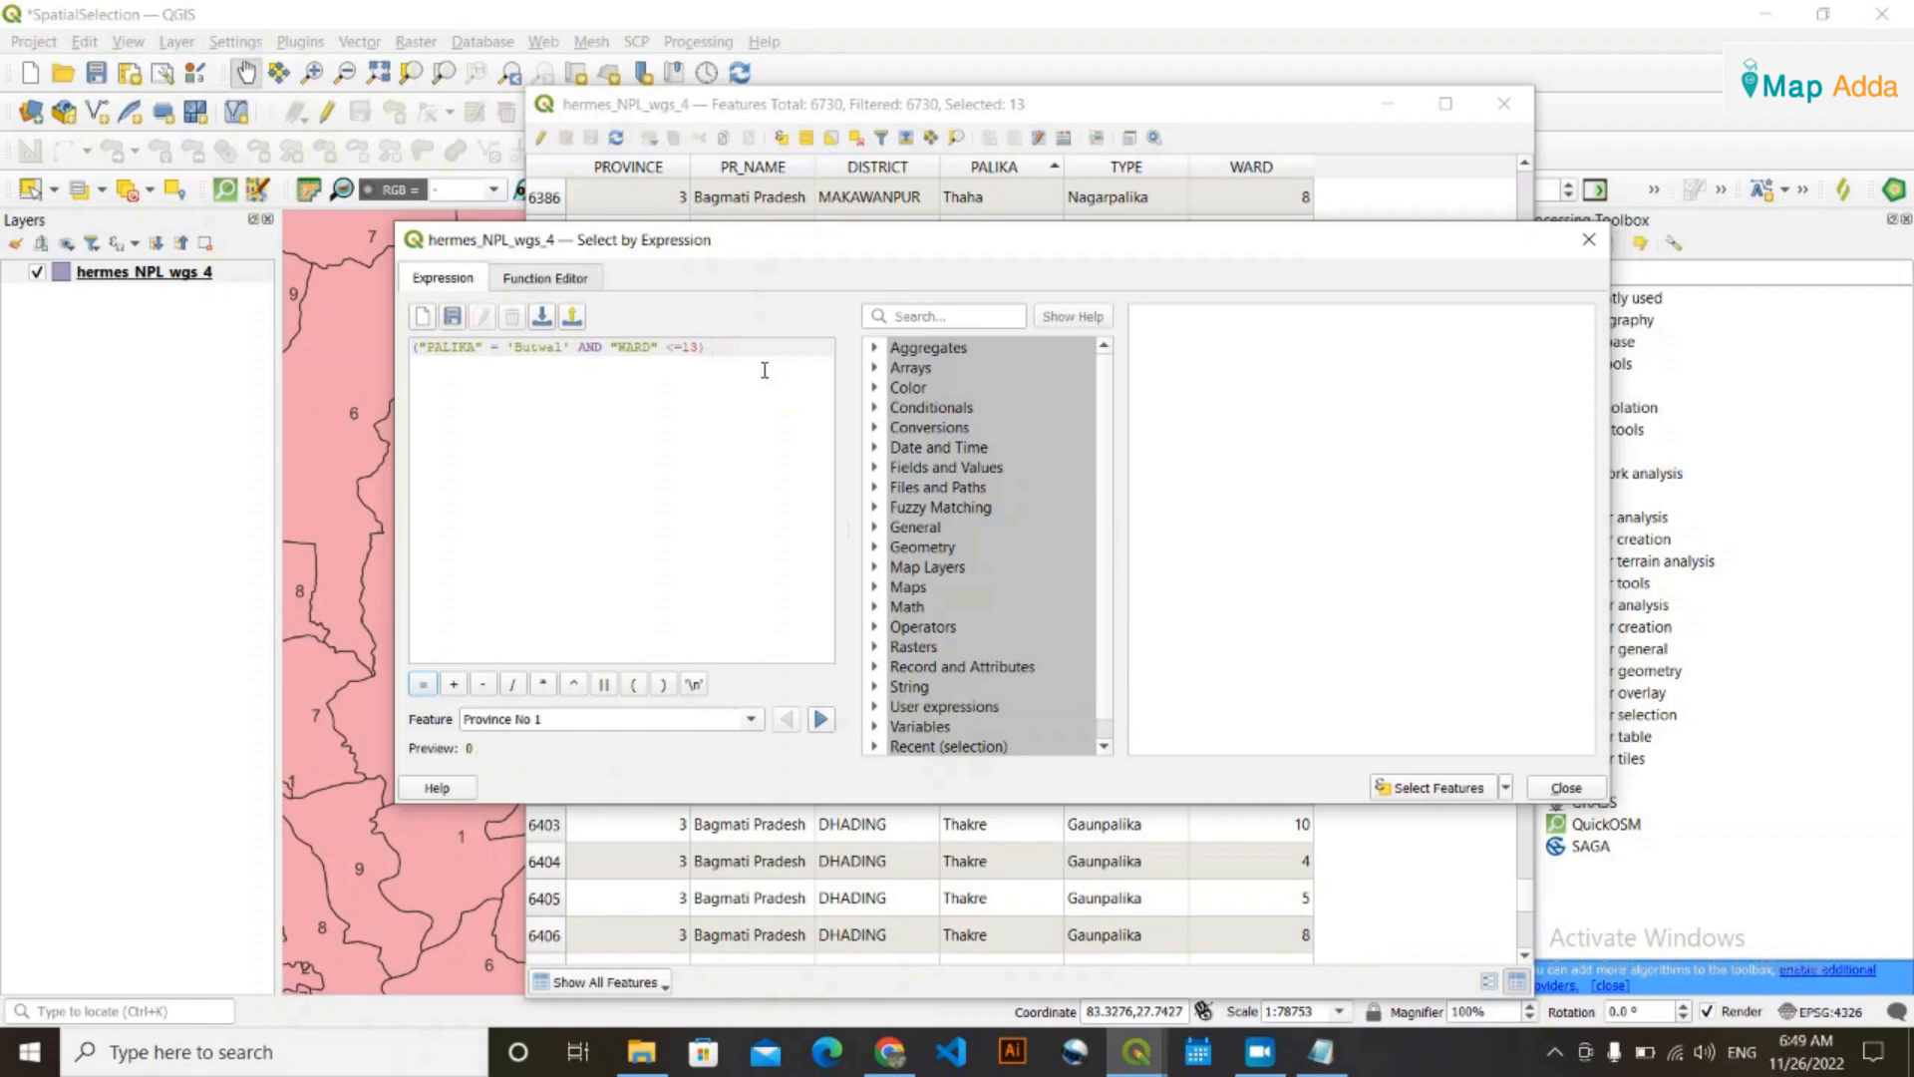
pyautogui.write('OR')
pyautogui.click(757, 347)
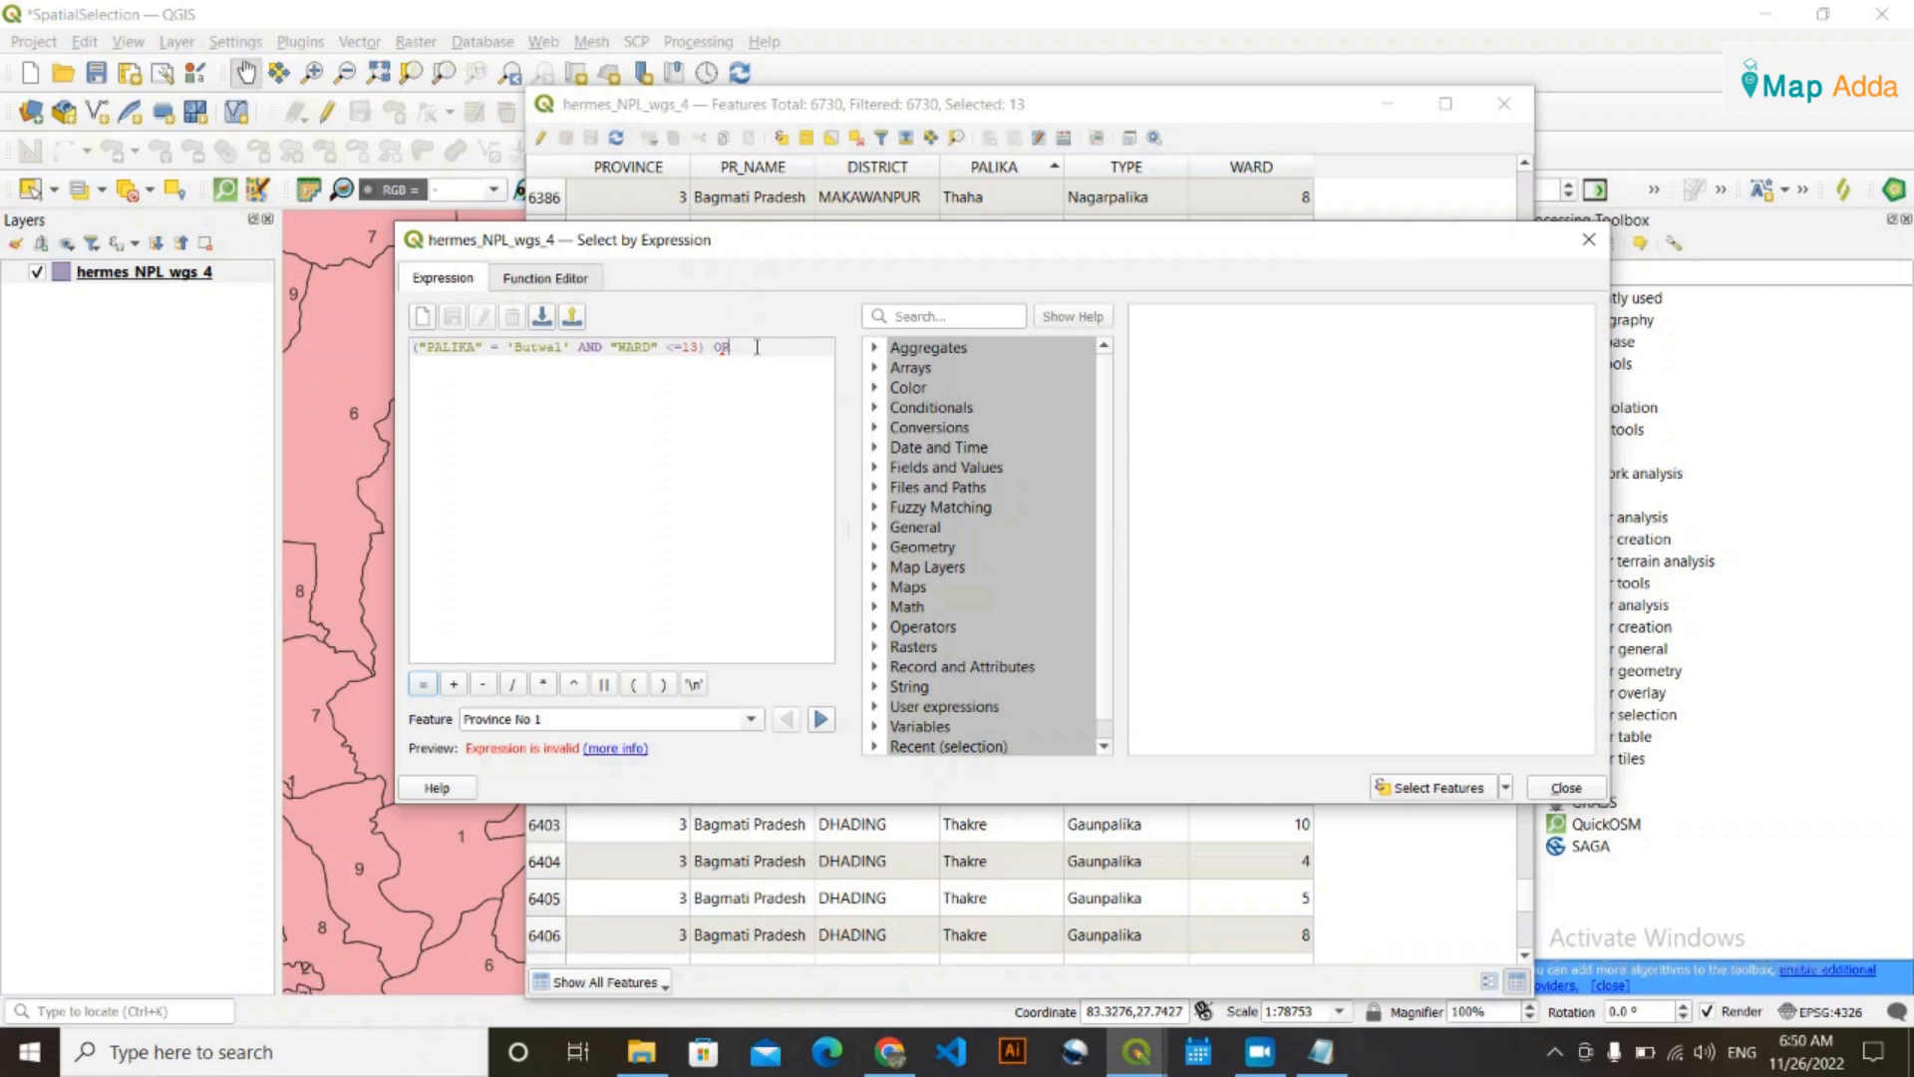
pyautogui.press('Return')
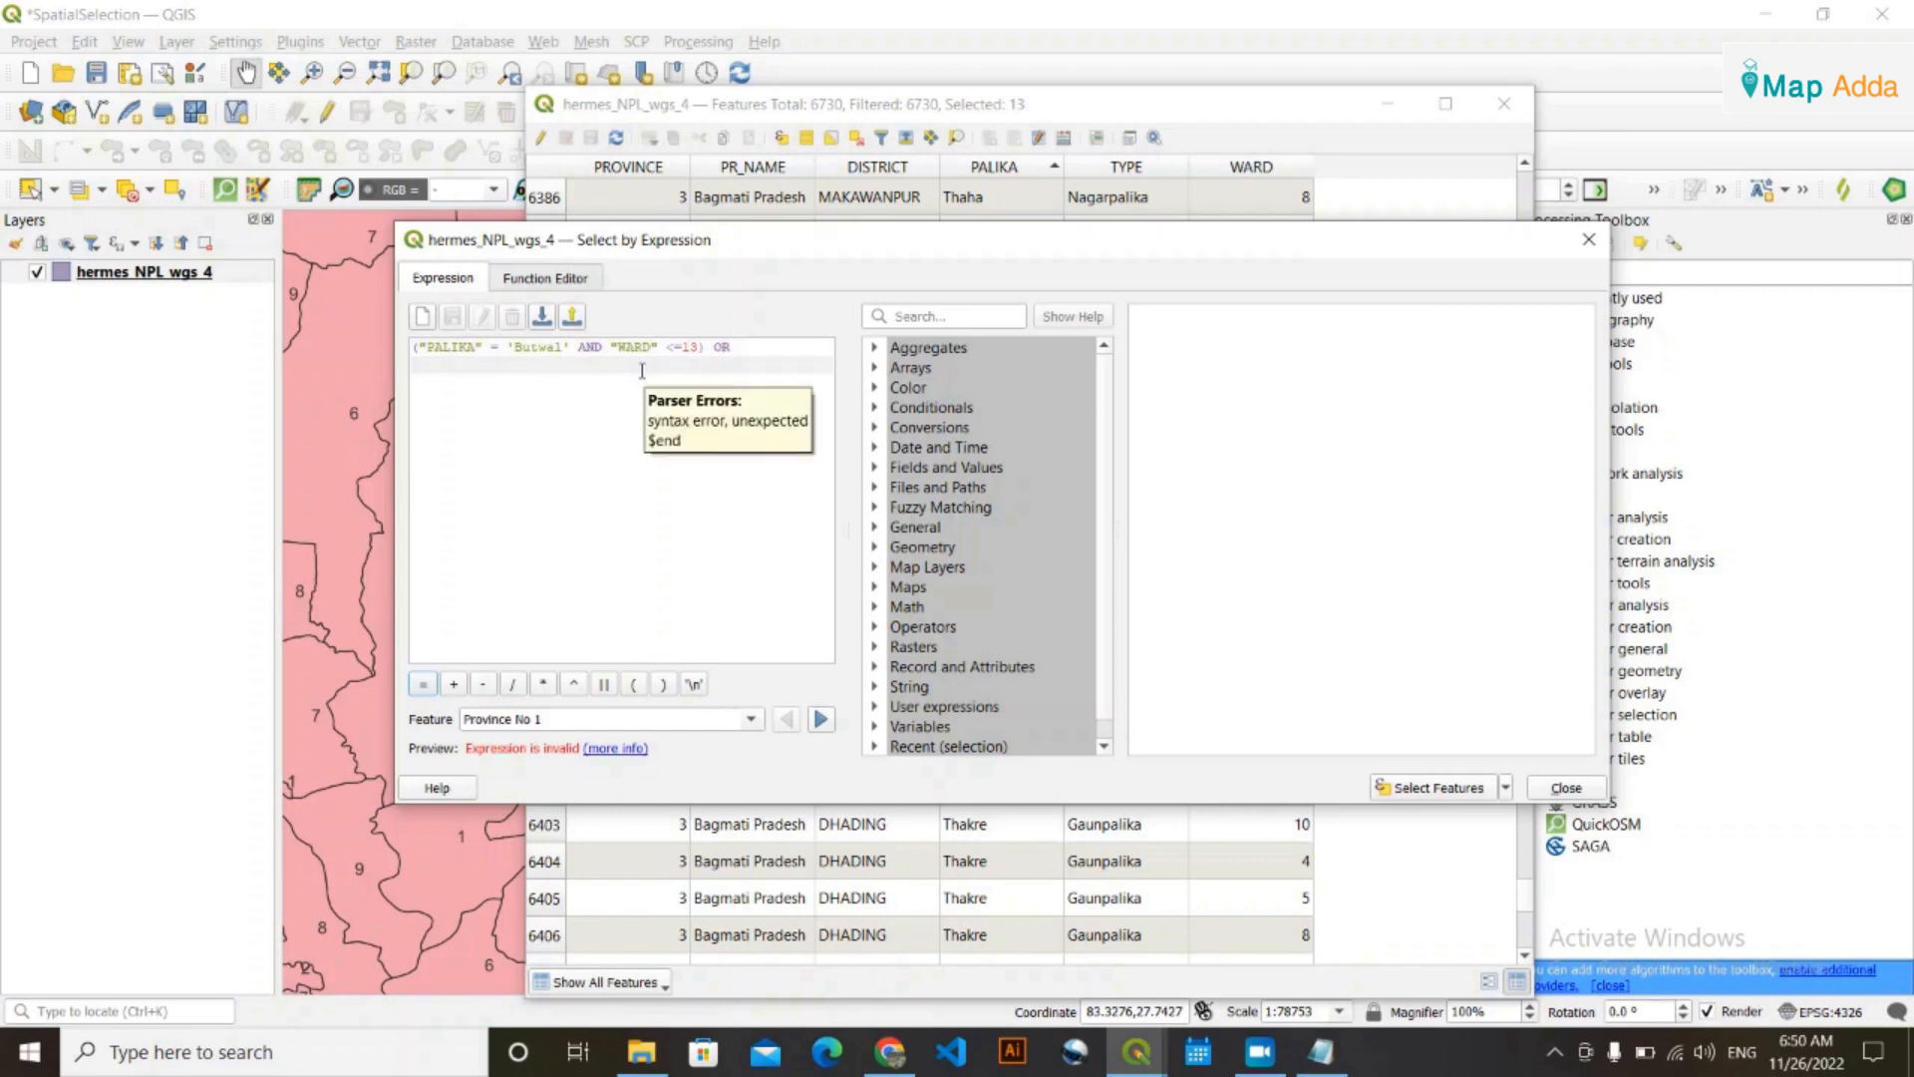
# Copy the condition ("PALIKA" = 'Sainamaina' AND "WARD" <=4) from See.txt onto the expression's second line
pyautogui.click(1323, 1052)
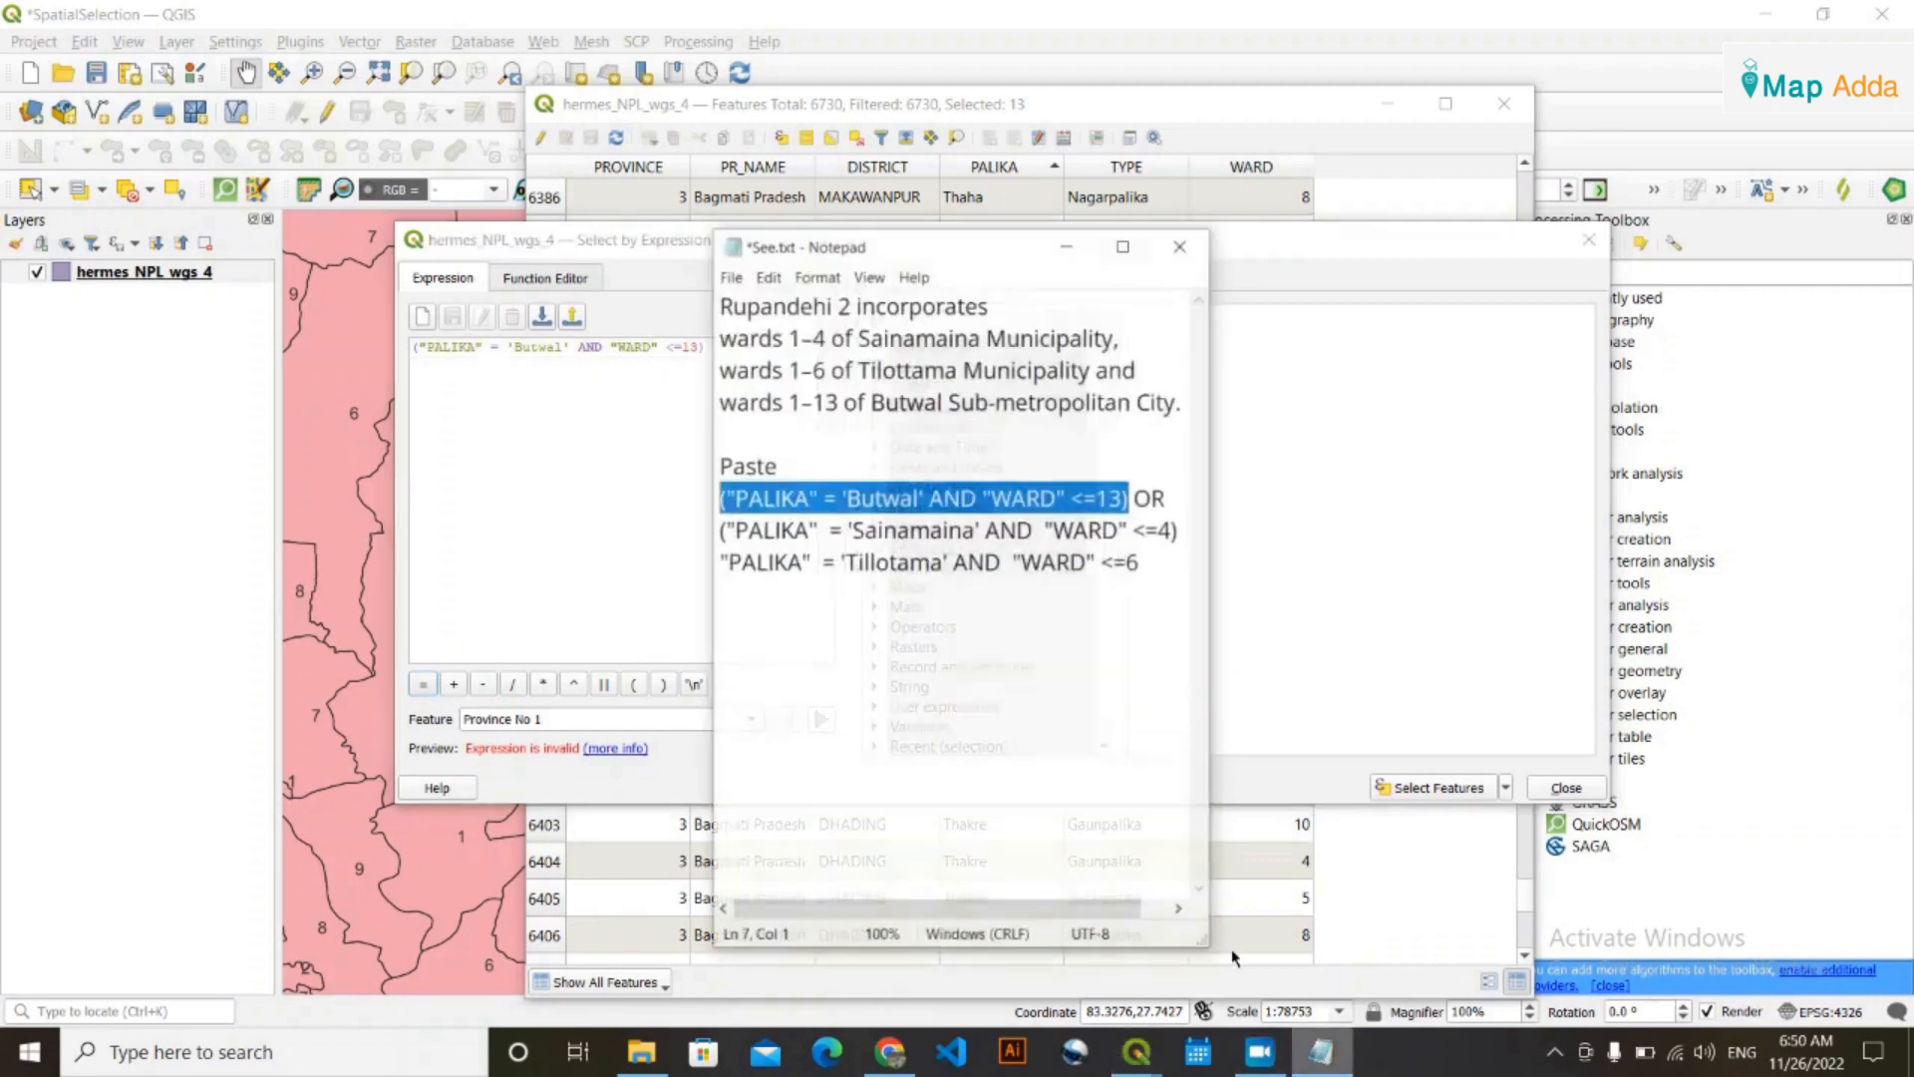
pyautogui.click(982, 584)
pyautogui.moveTo(1172, 511); pyautogui.dragTo(680, 512)
pyautogui.hotkey('ctrl', 'c')
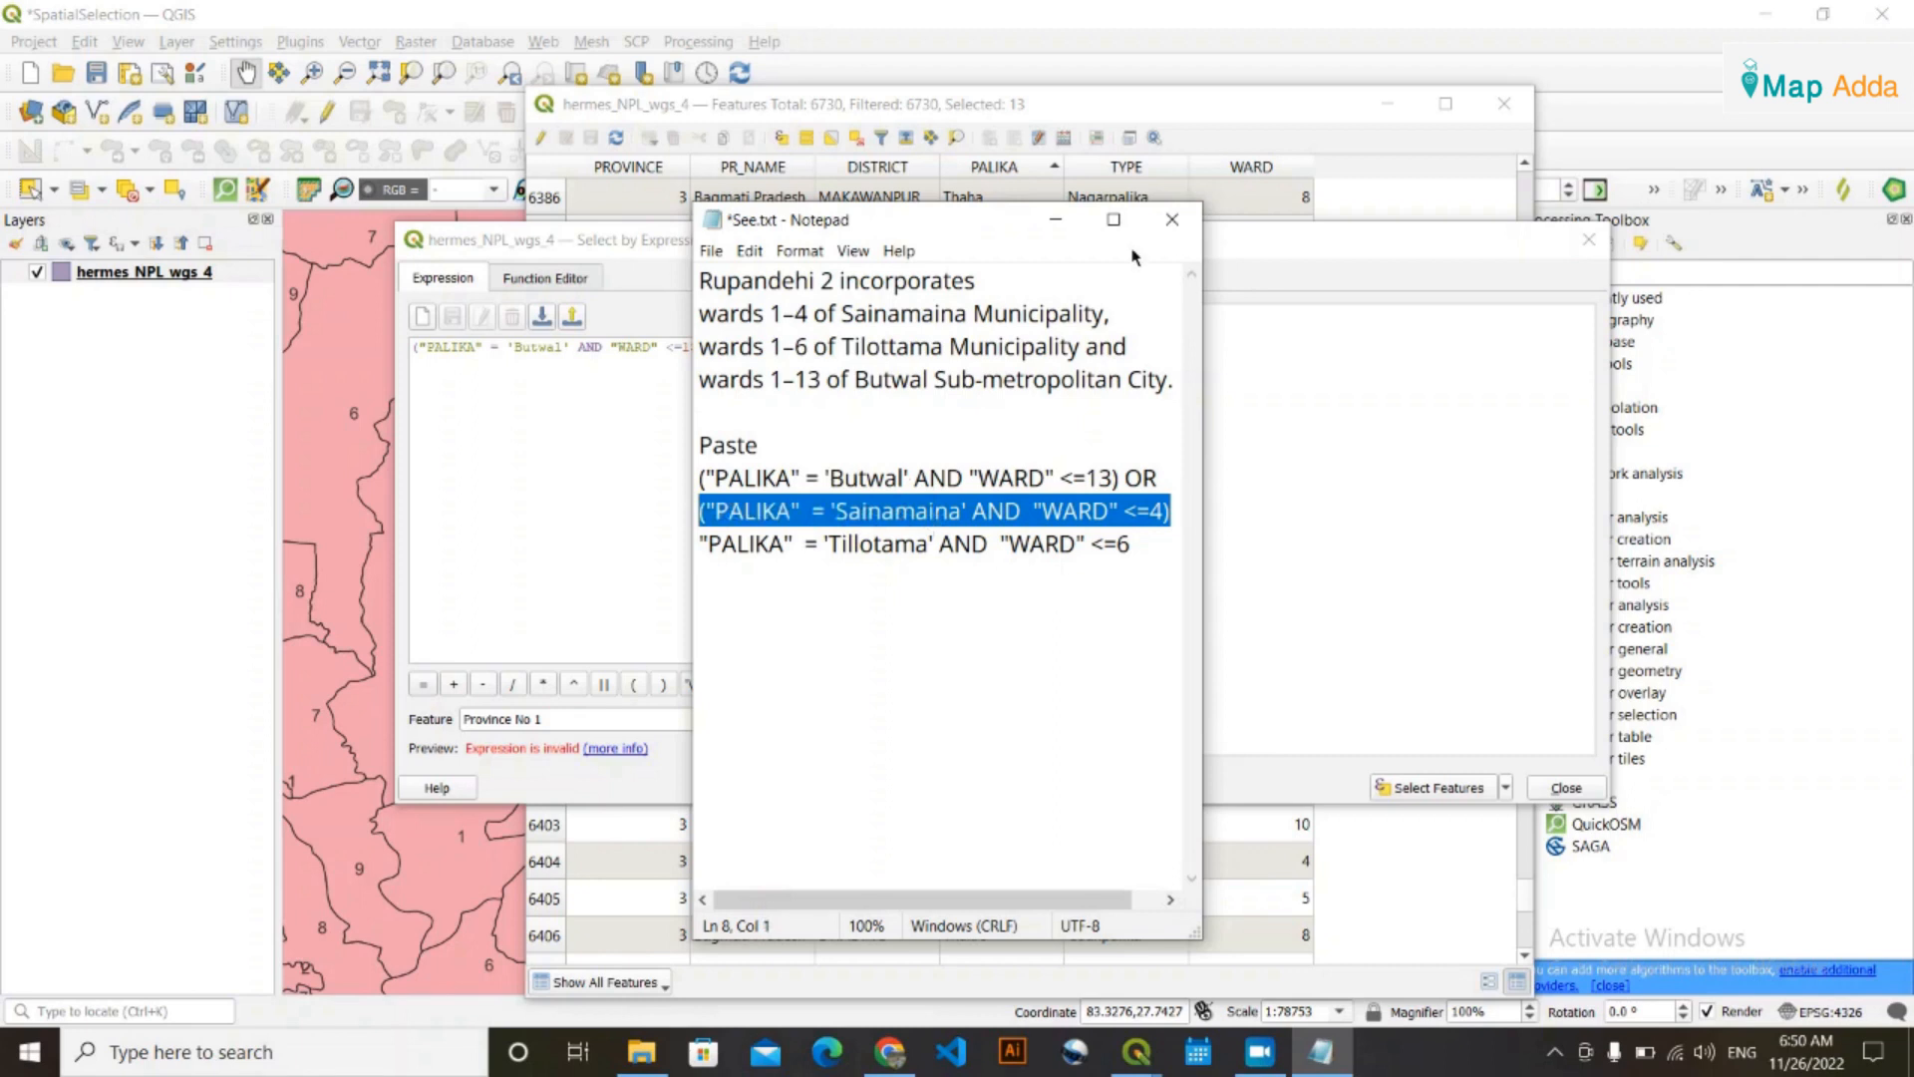
pyautogui.click(1055, 219)
pyautogui.click(420, 370)
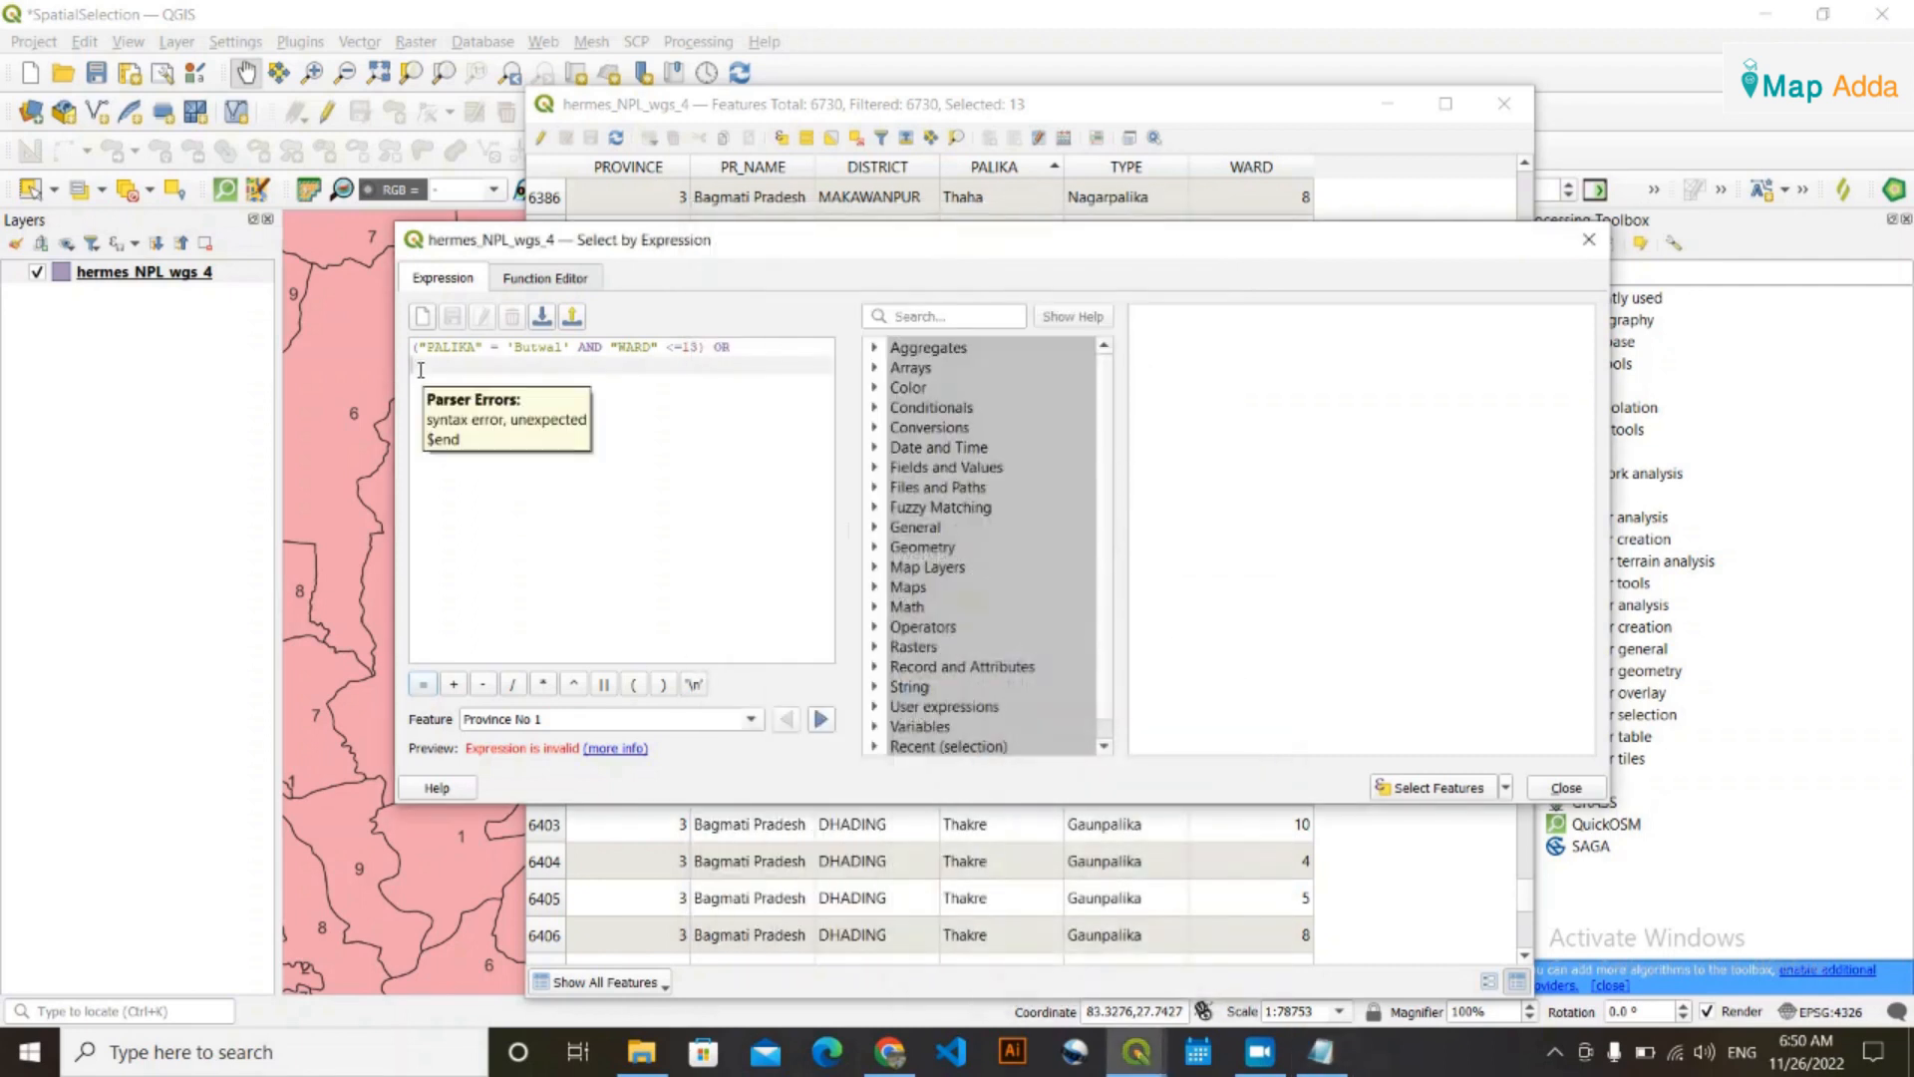
pyautogui.hotkey('ctrl', 'v')
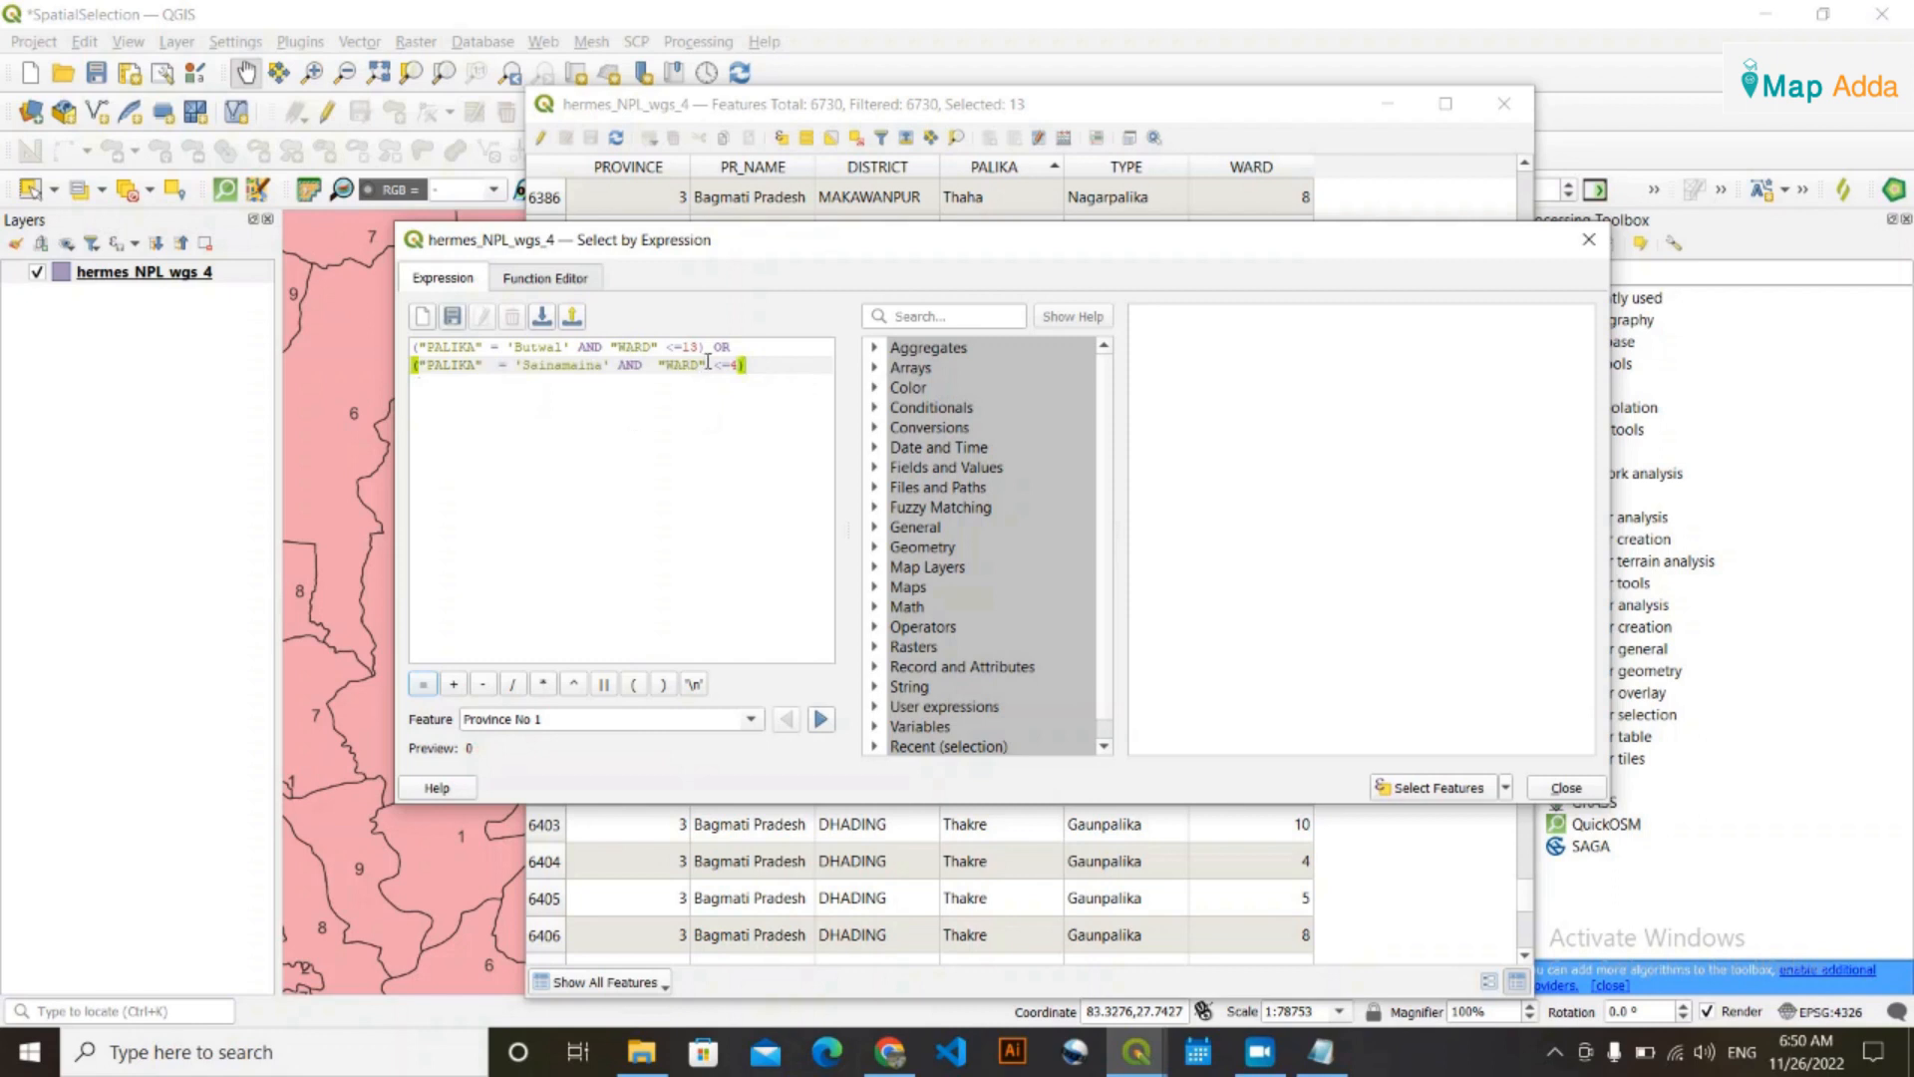
# Review the Butwal and Sainamaina conditions in the expression and compare them with the ones in See.txt
pyautogui.moveTo(709, 351); pyautogui.dragTo(406, 315)
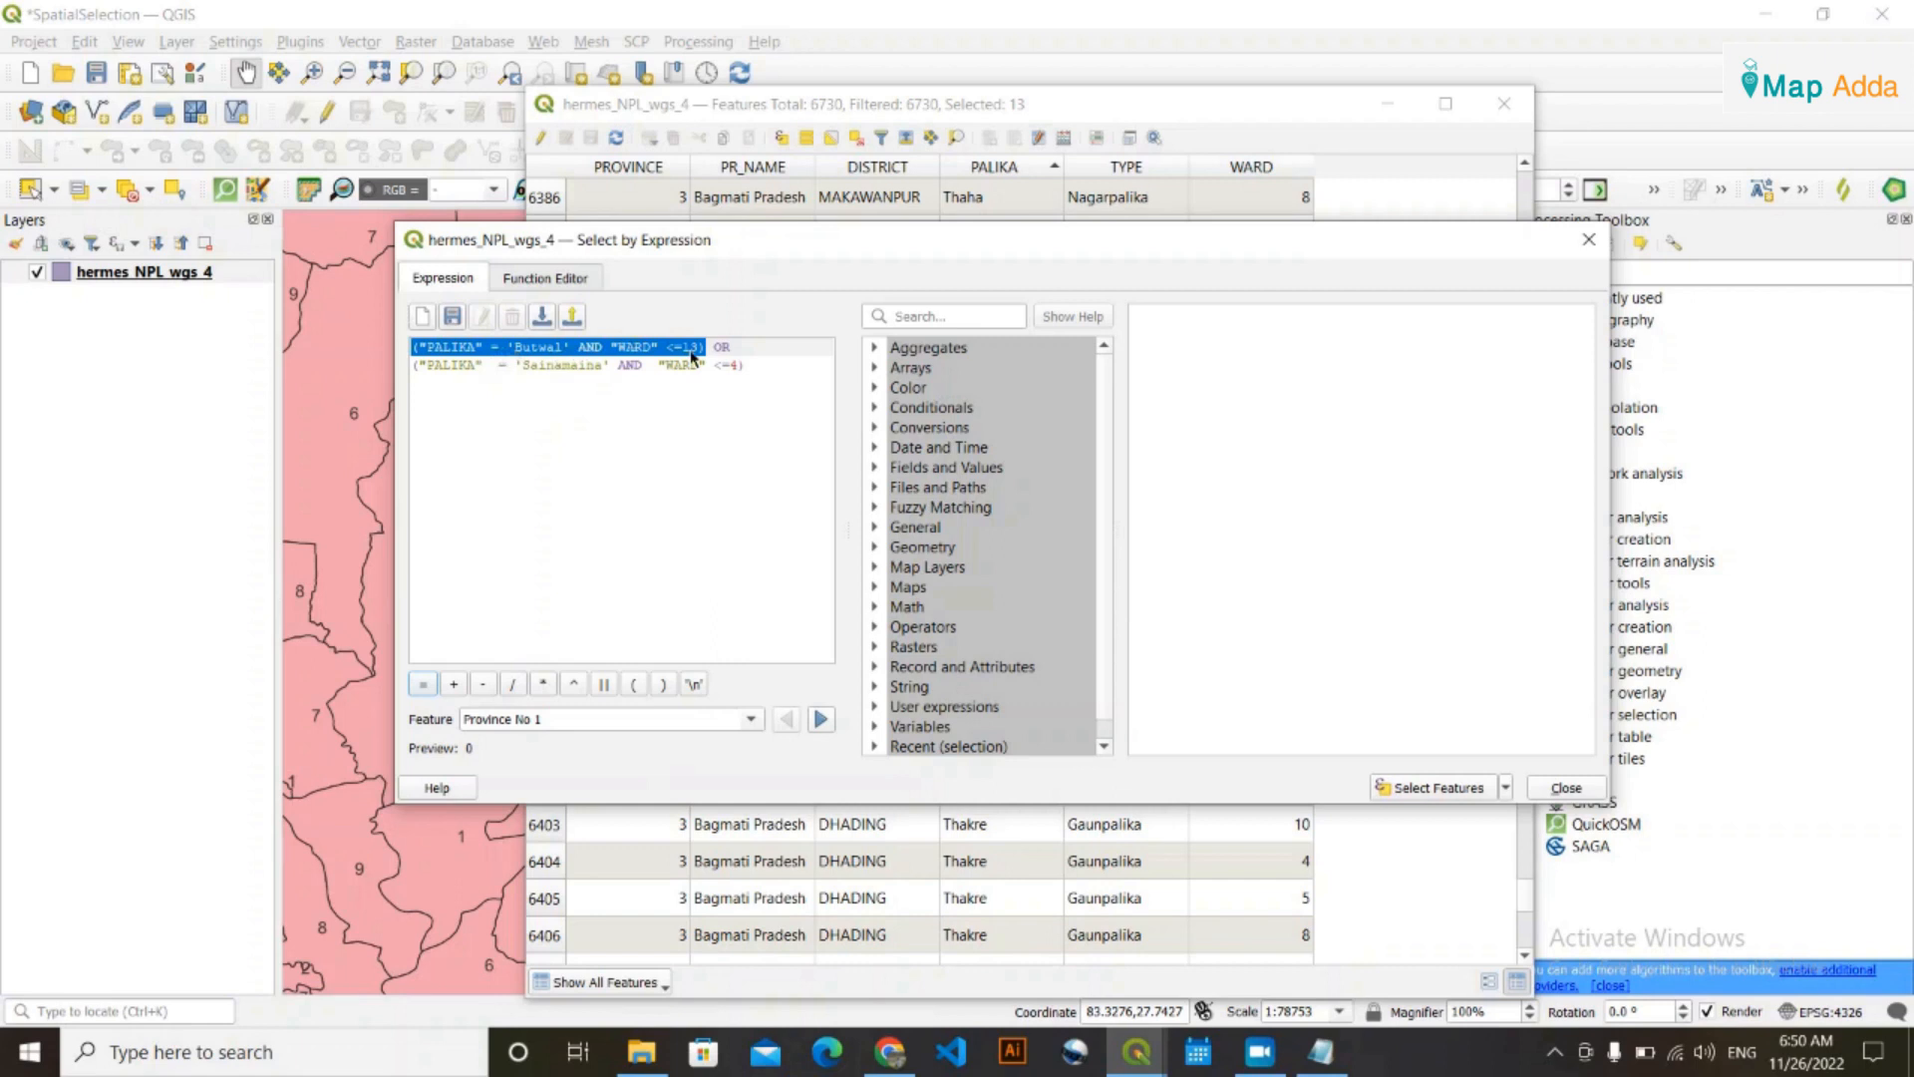
pyautogui.click(763, 367)
pyautogui.moveTo(762, 367); pyautogui.dragTo(394, 354)
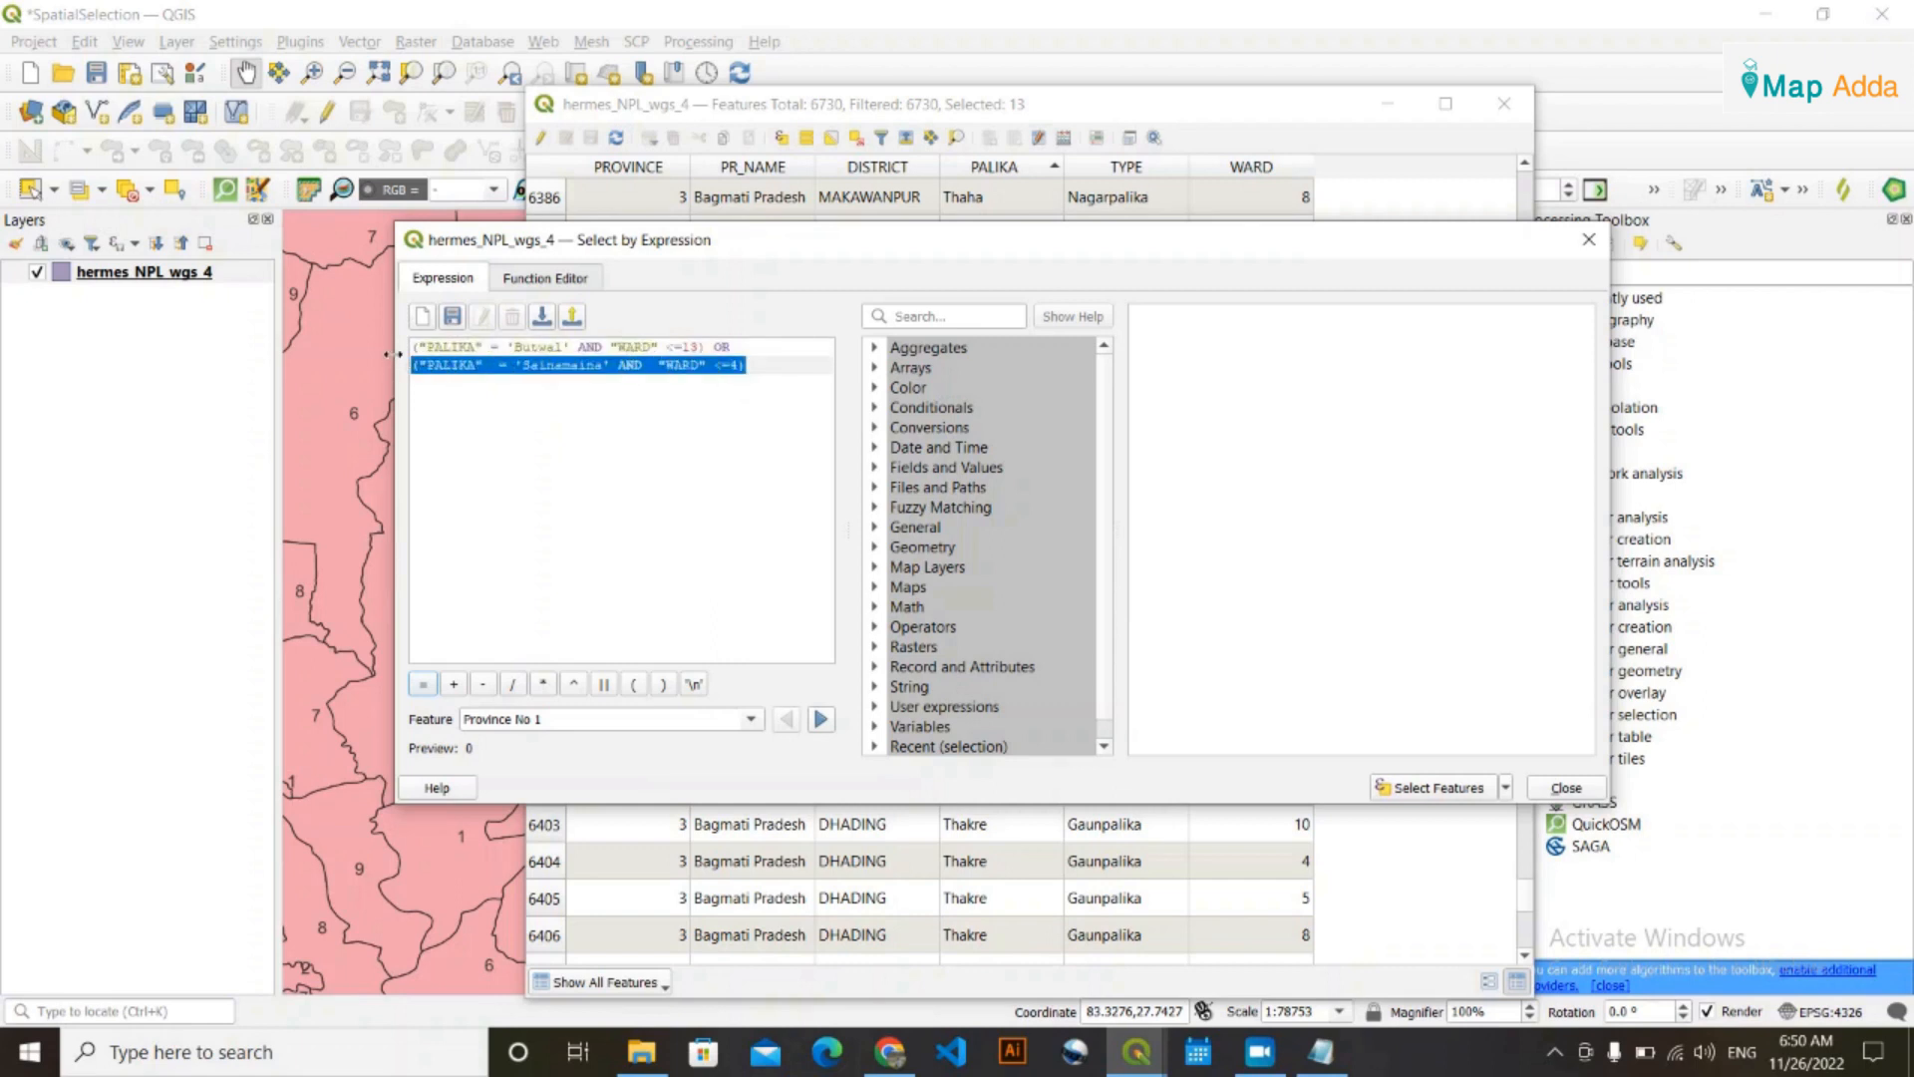
pyautogui.click(643, 557)
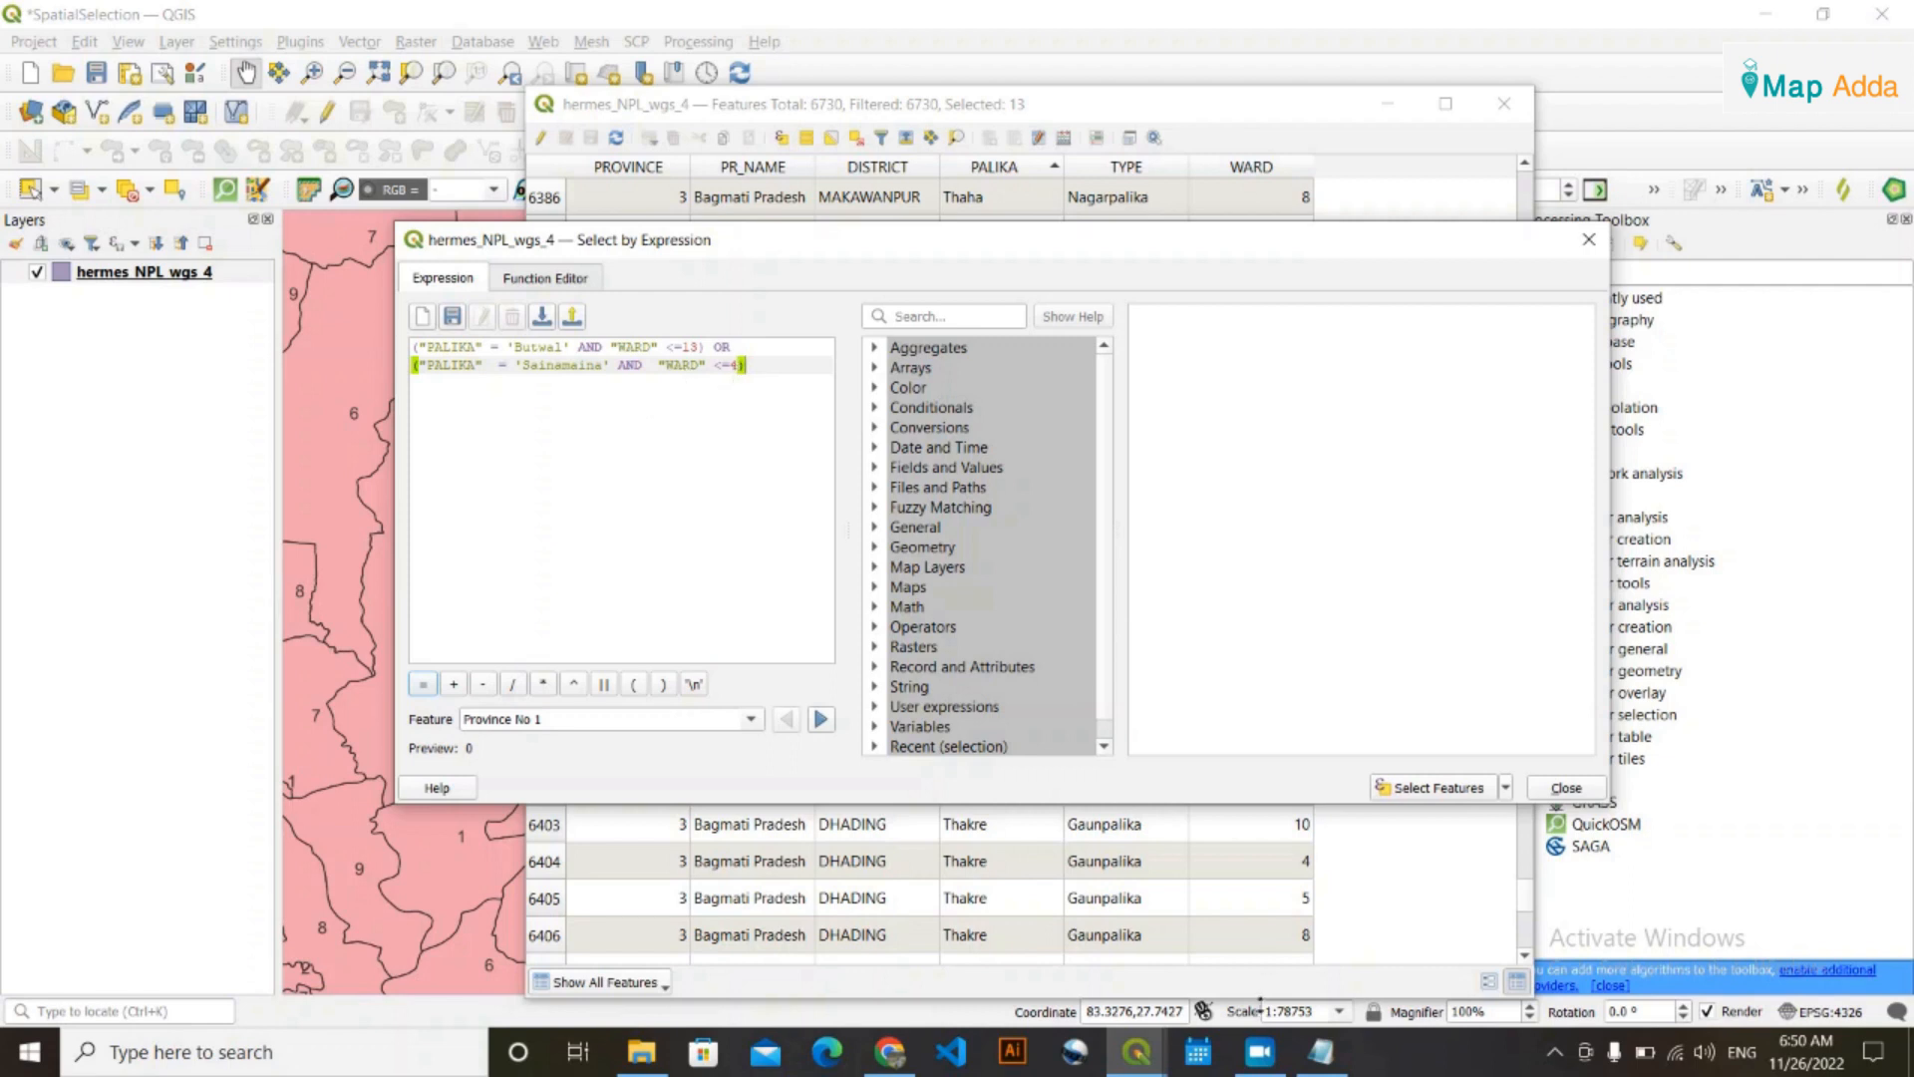
pyautogui.click(1321, 1052)
pyautogui.click(1071, 567)
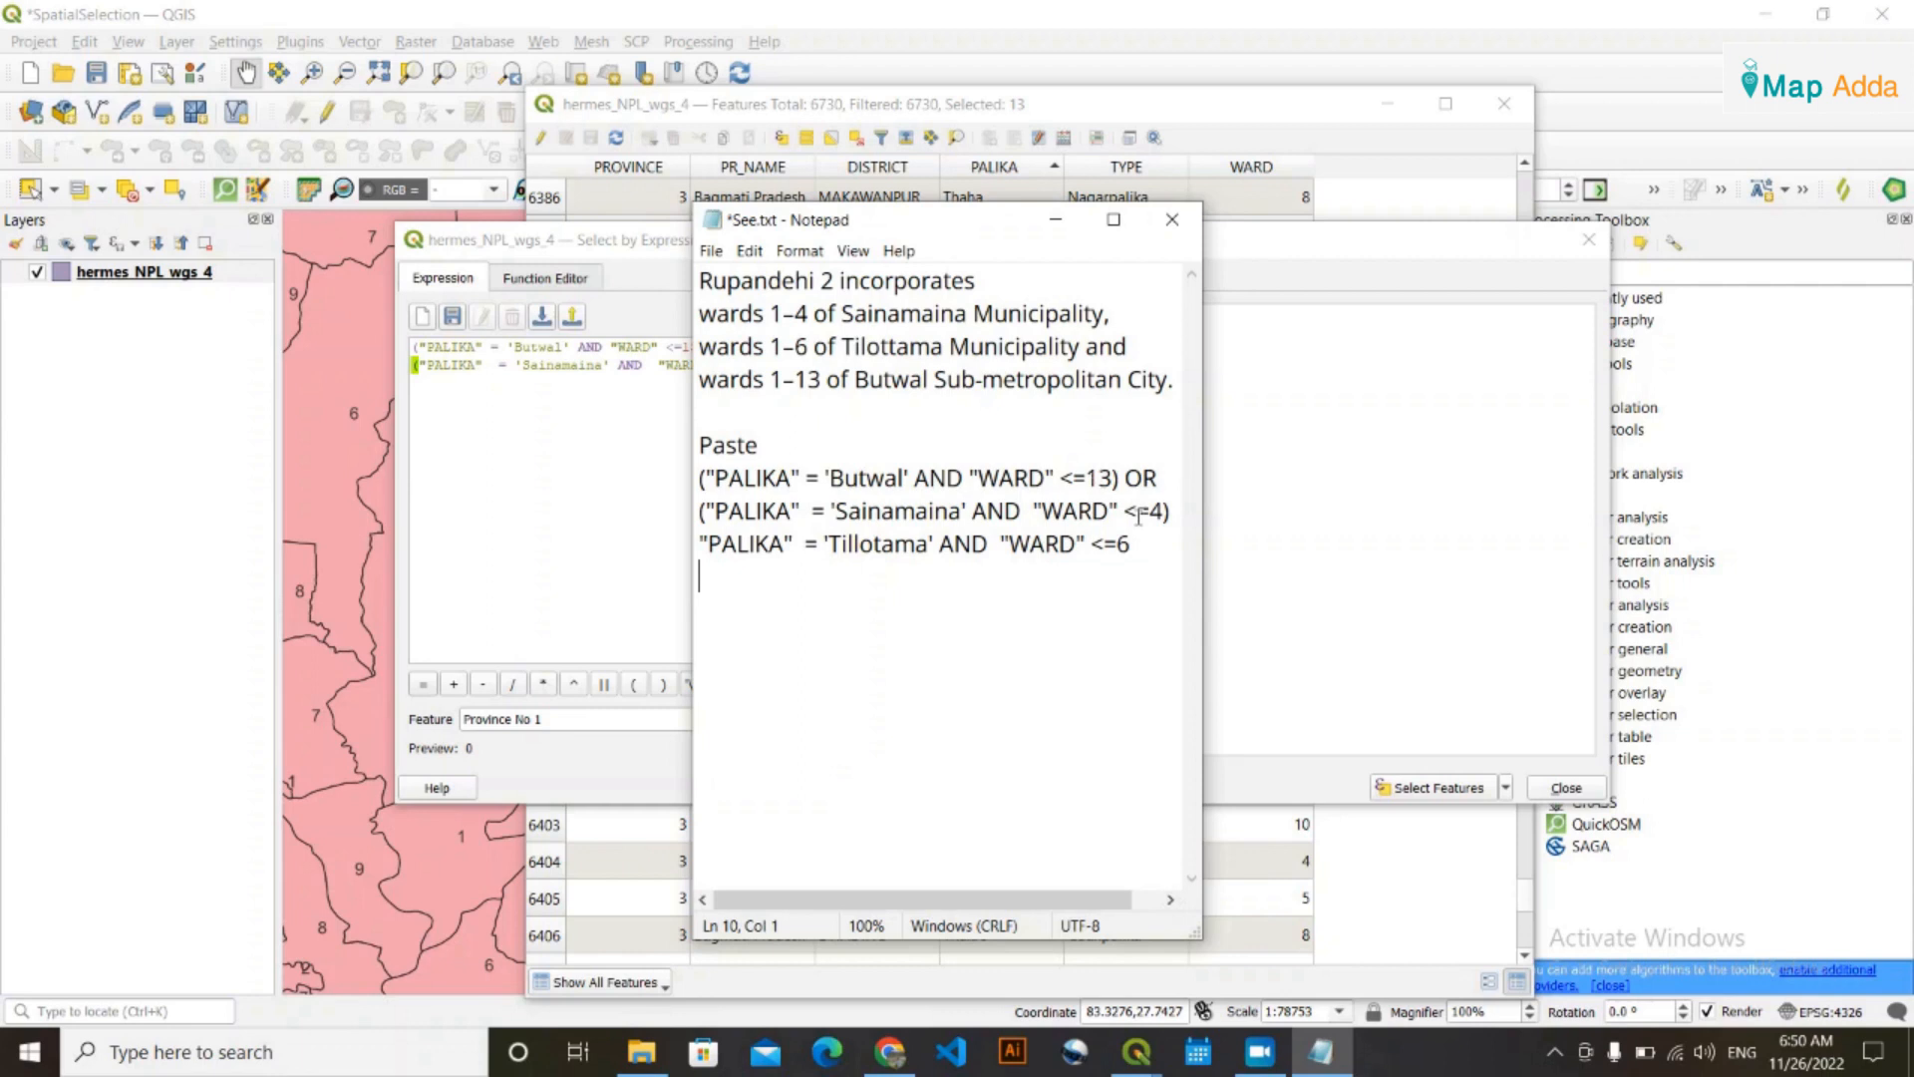
pyautogui.click(1055, 219)
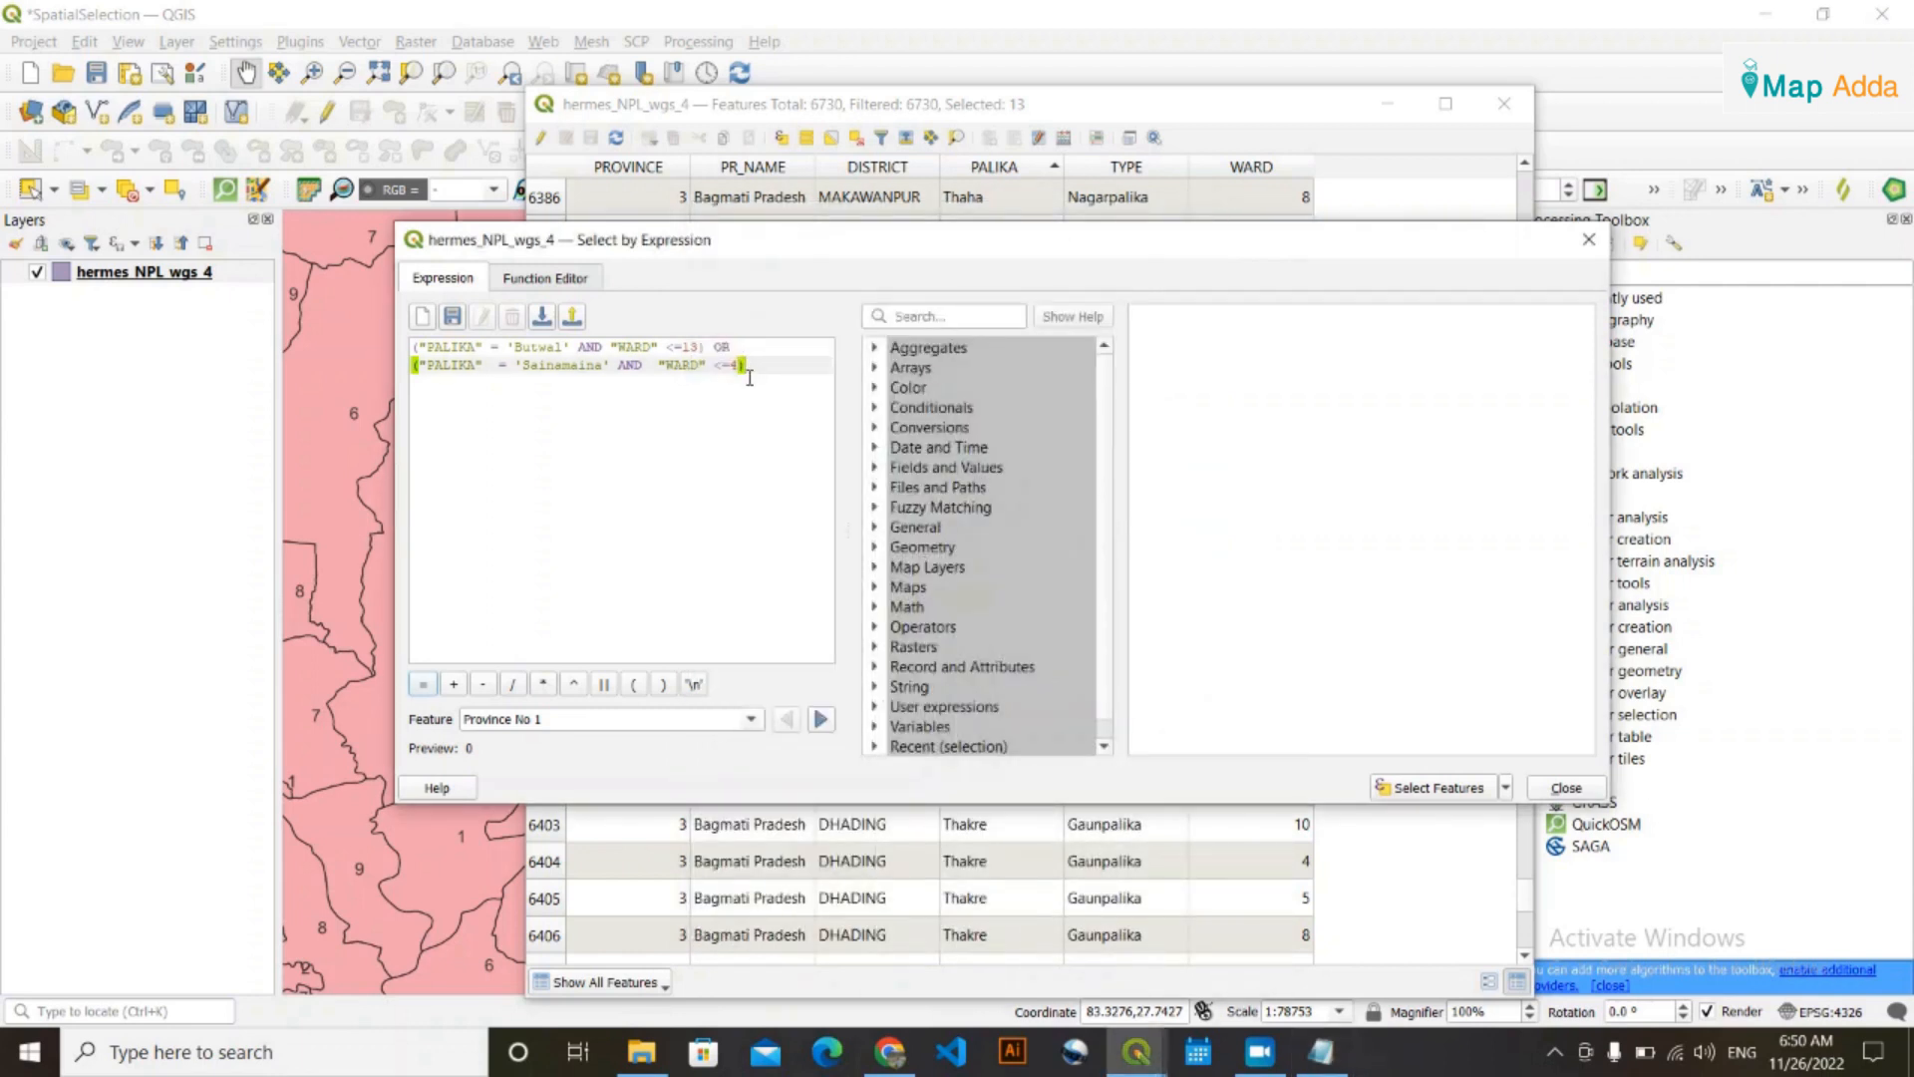
# Check the OR operator and the parentheses around the Butwal condition, and select the features matching the combined expression
pyautogui.click(714, 346)
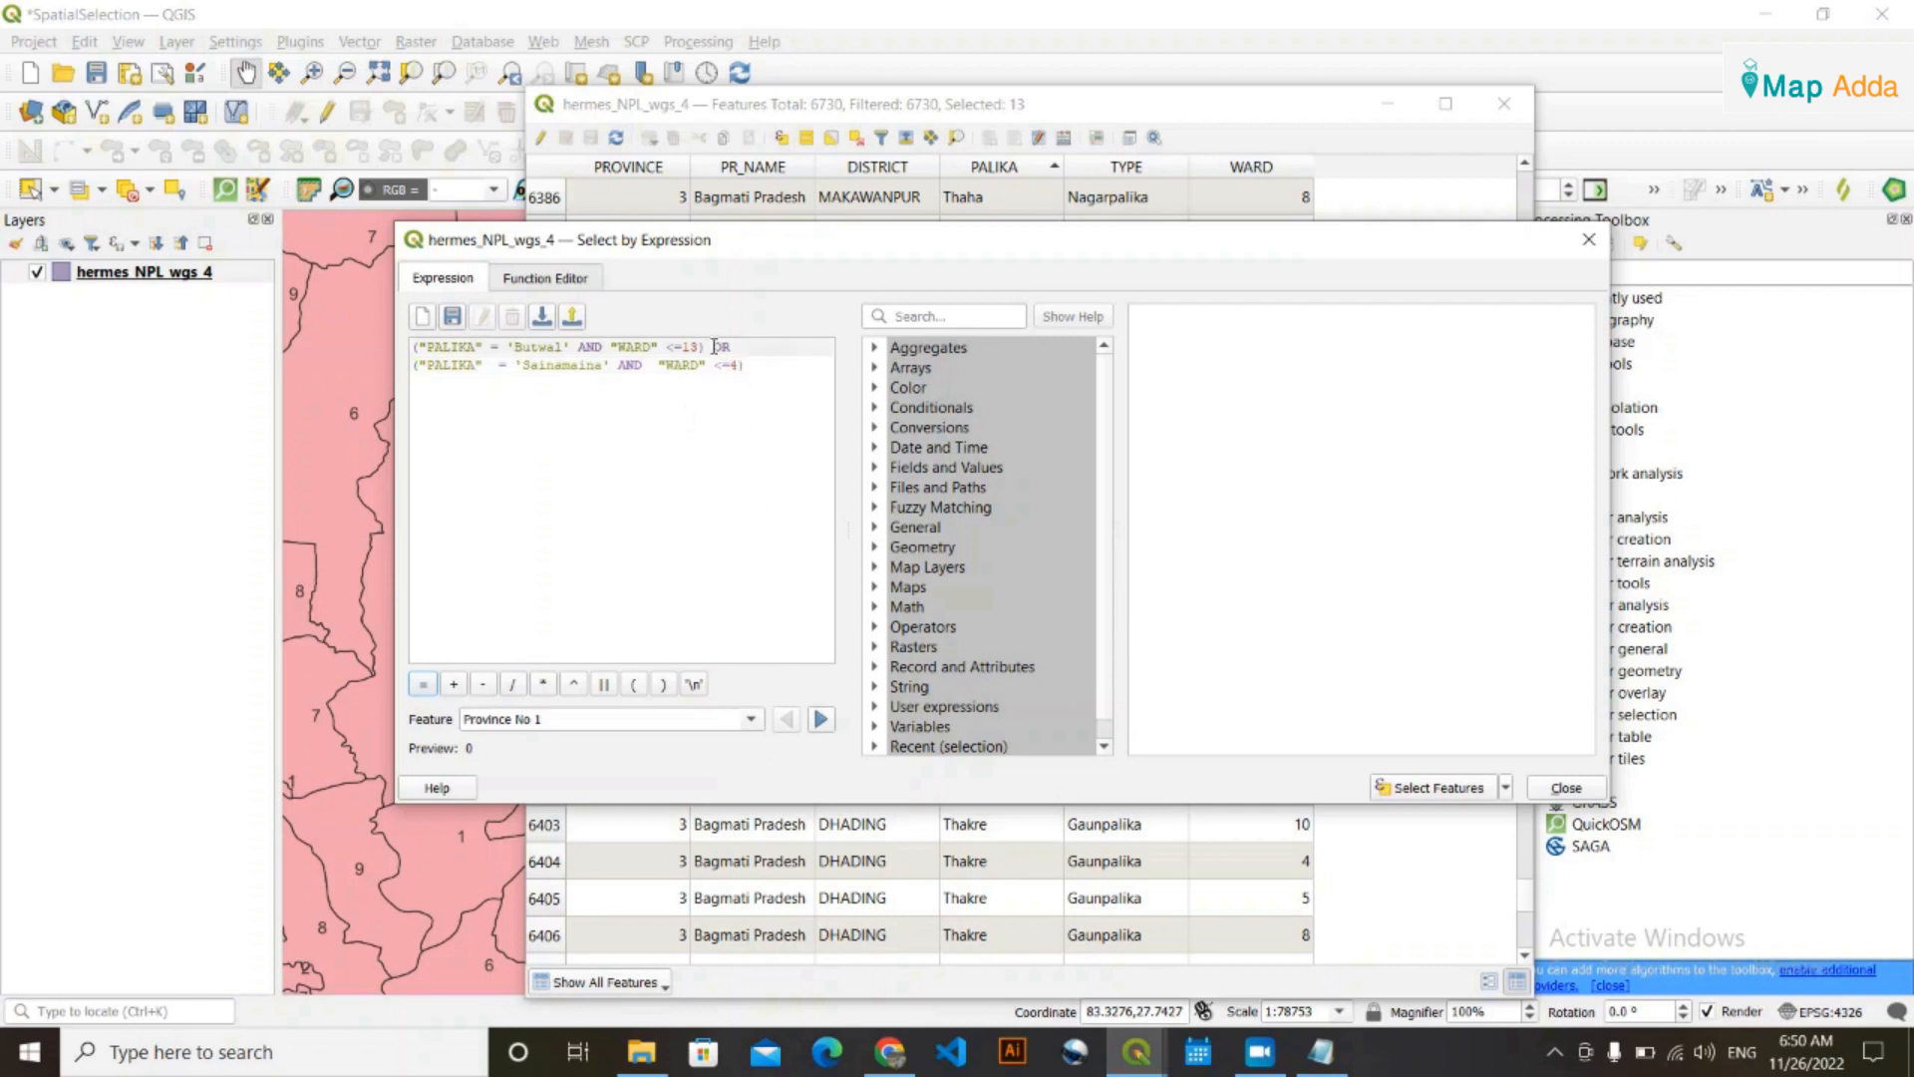
pyautogui.click(702, 351)
pyautogui.click(424, 349)
pyautogui.hotkey('ctrl', 'End')
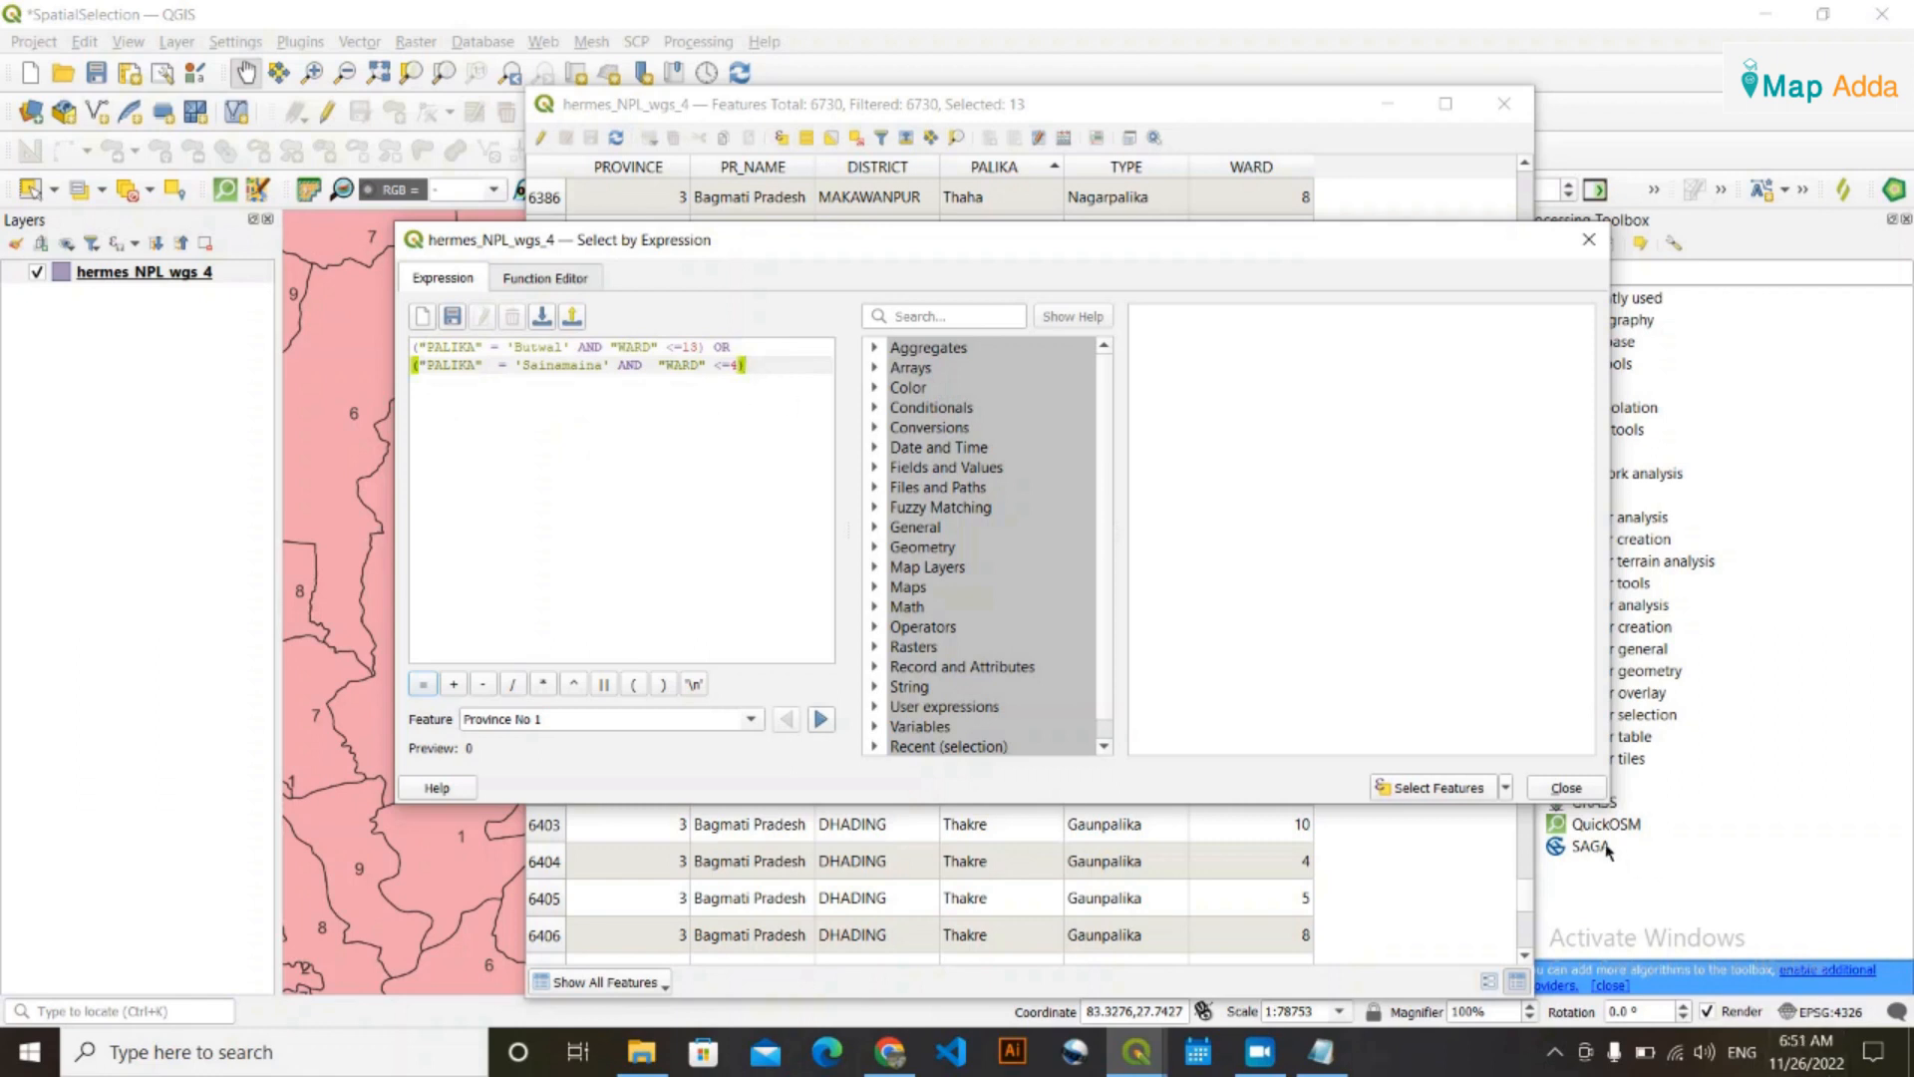
pyautogui.click(1456, 788)
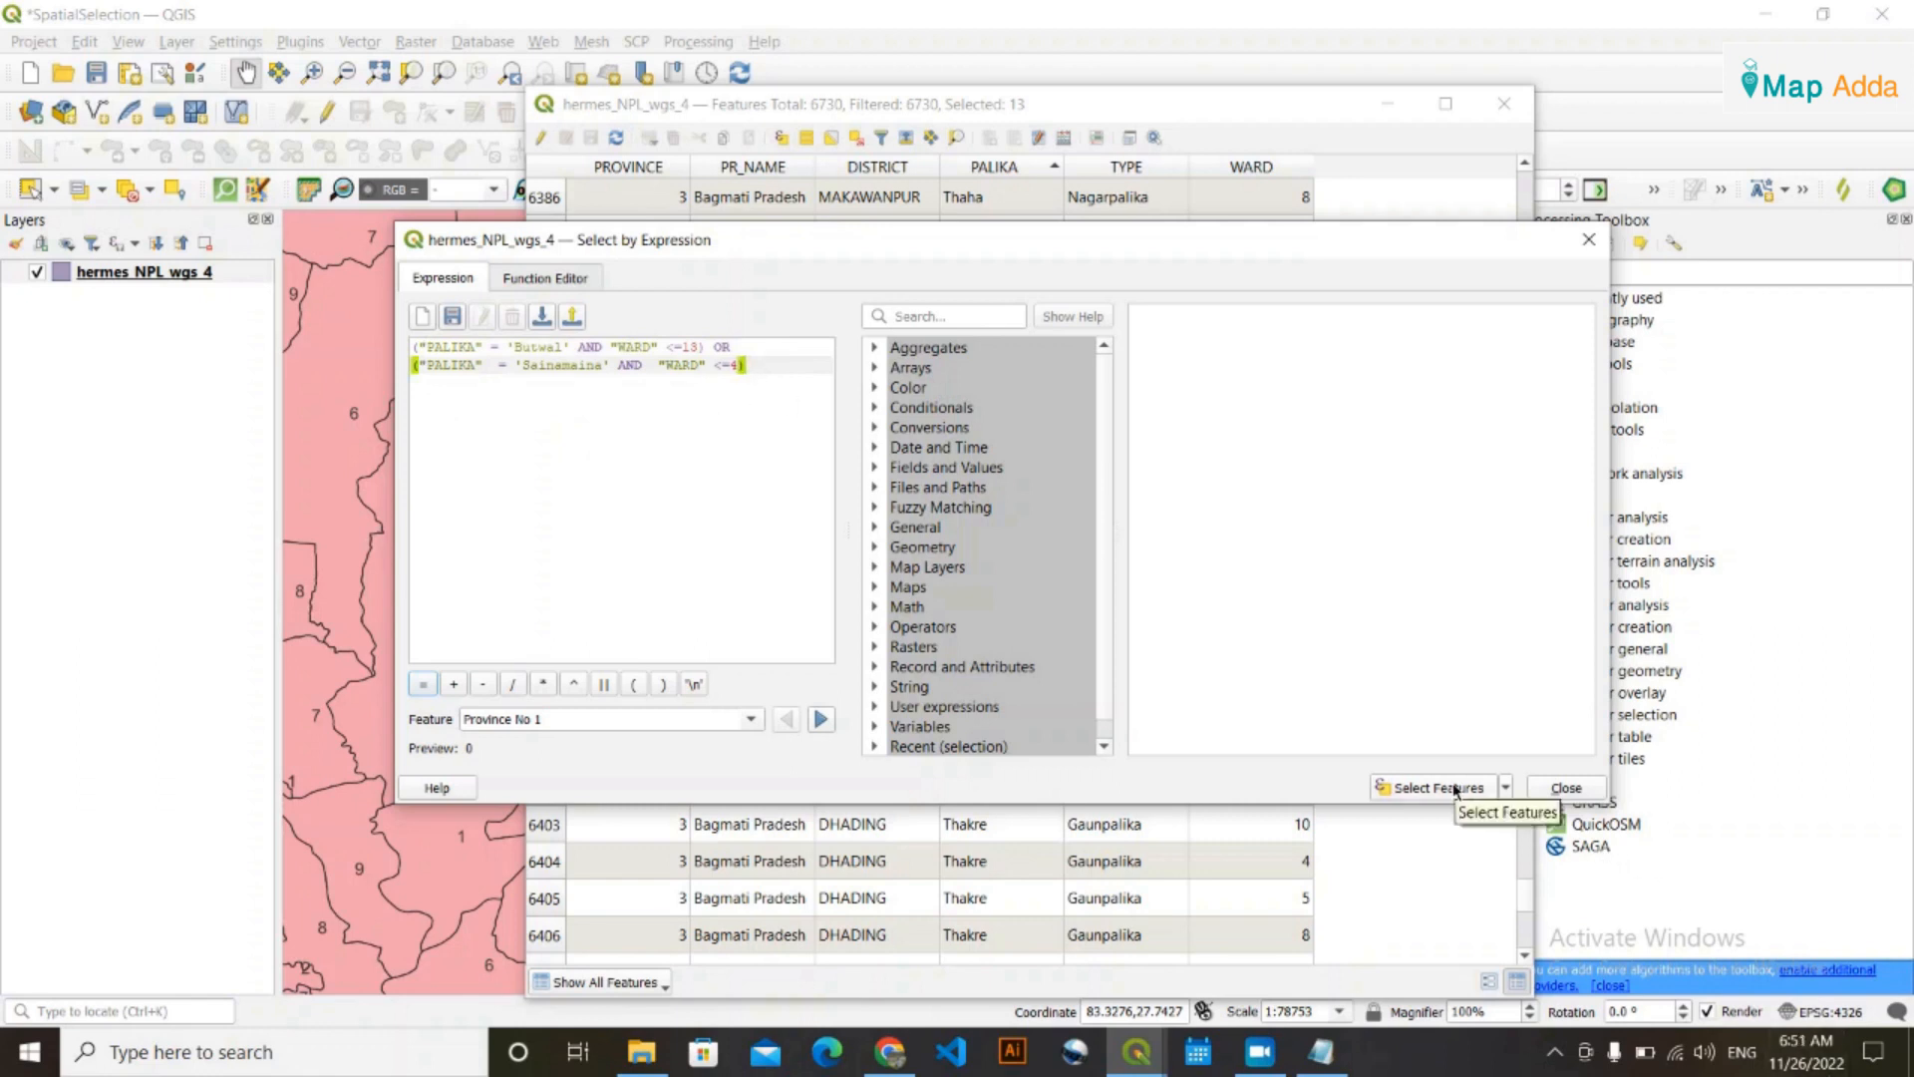
# Close the expression dialog and examine the selected Butwal and Sainamaina wards on the map
pyautogui.click(1589, 239)
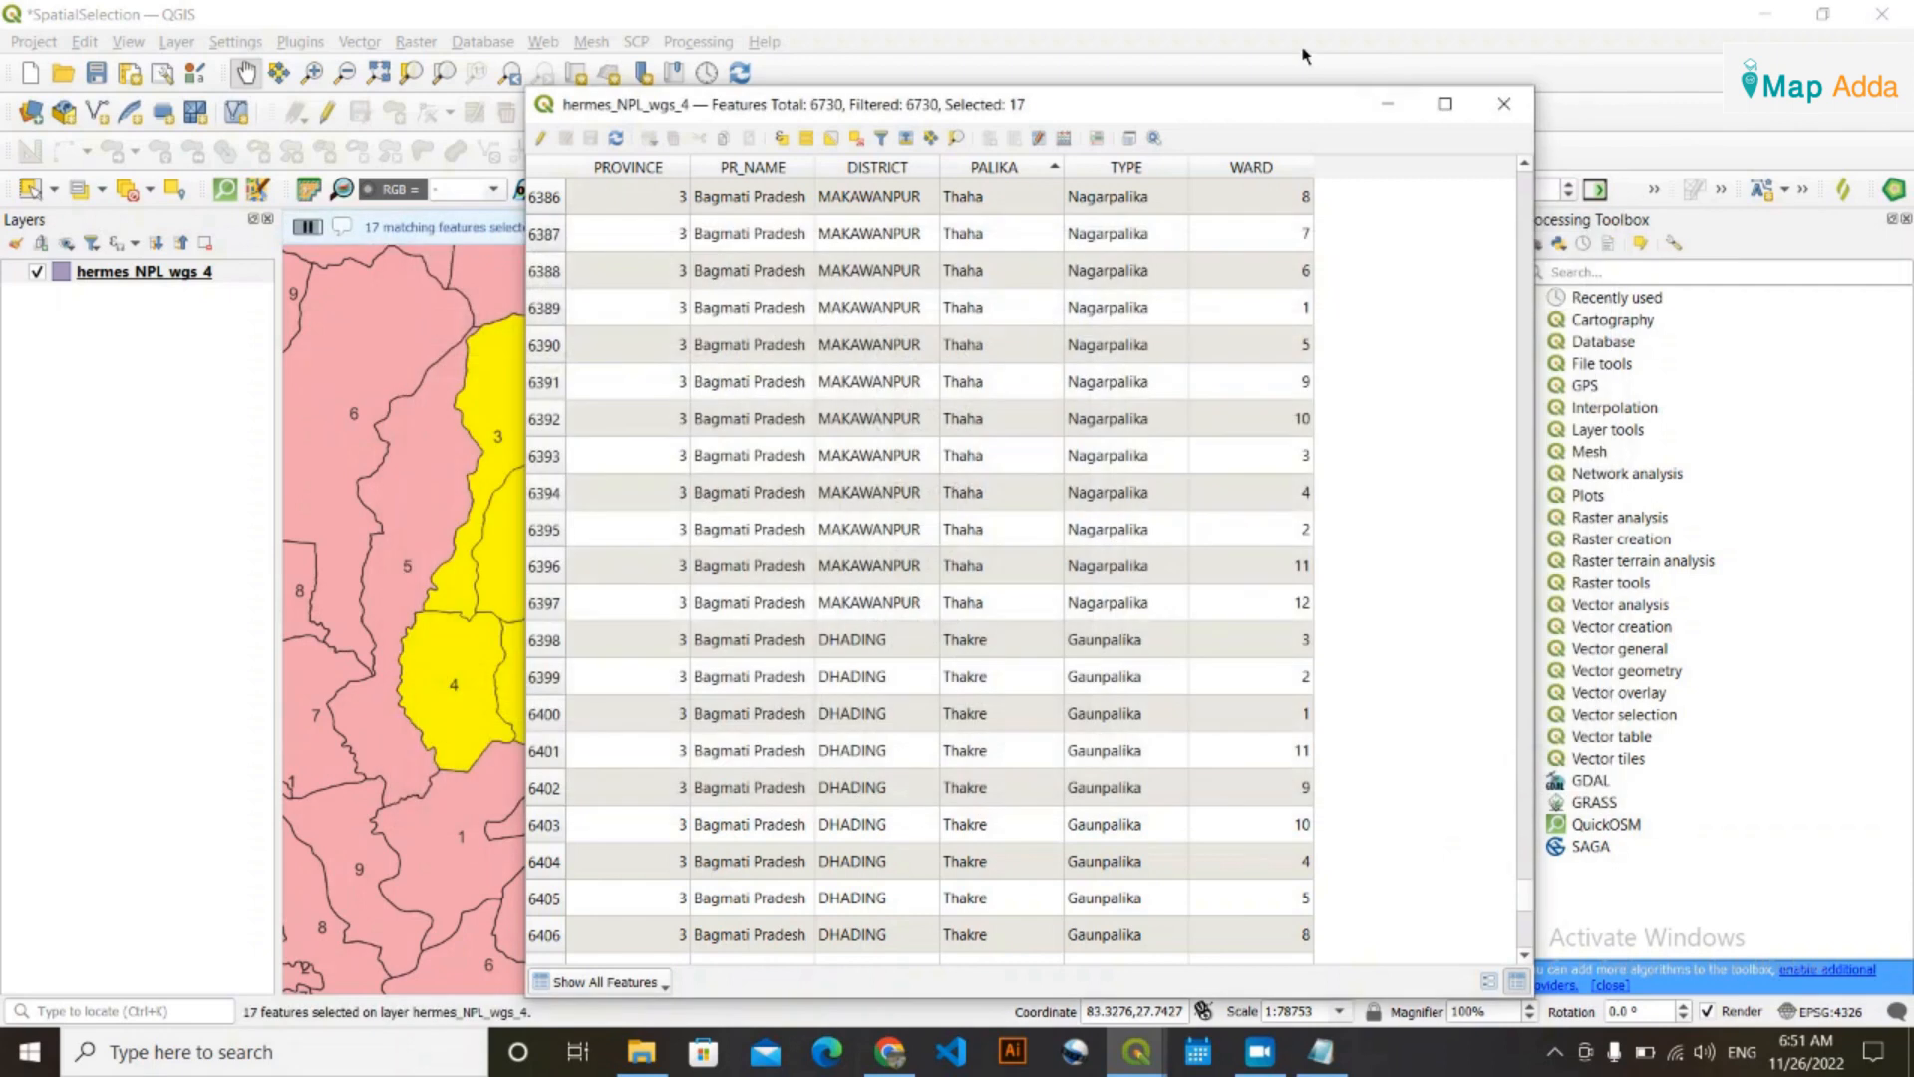
pyautogui.click(1387, 104)
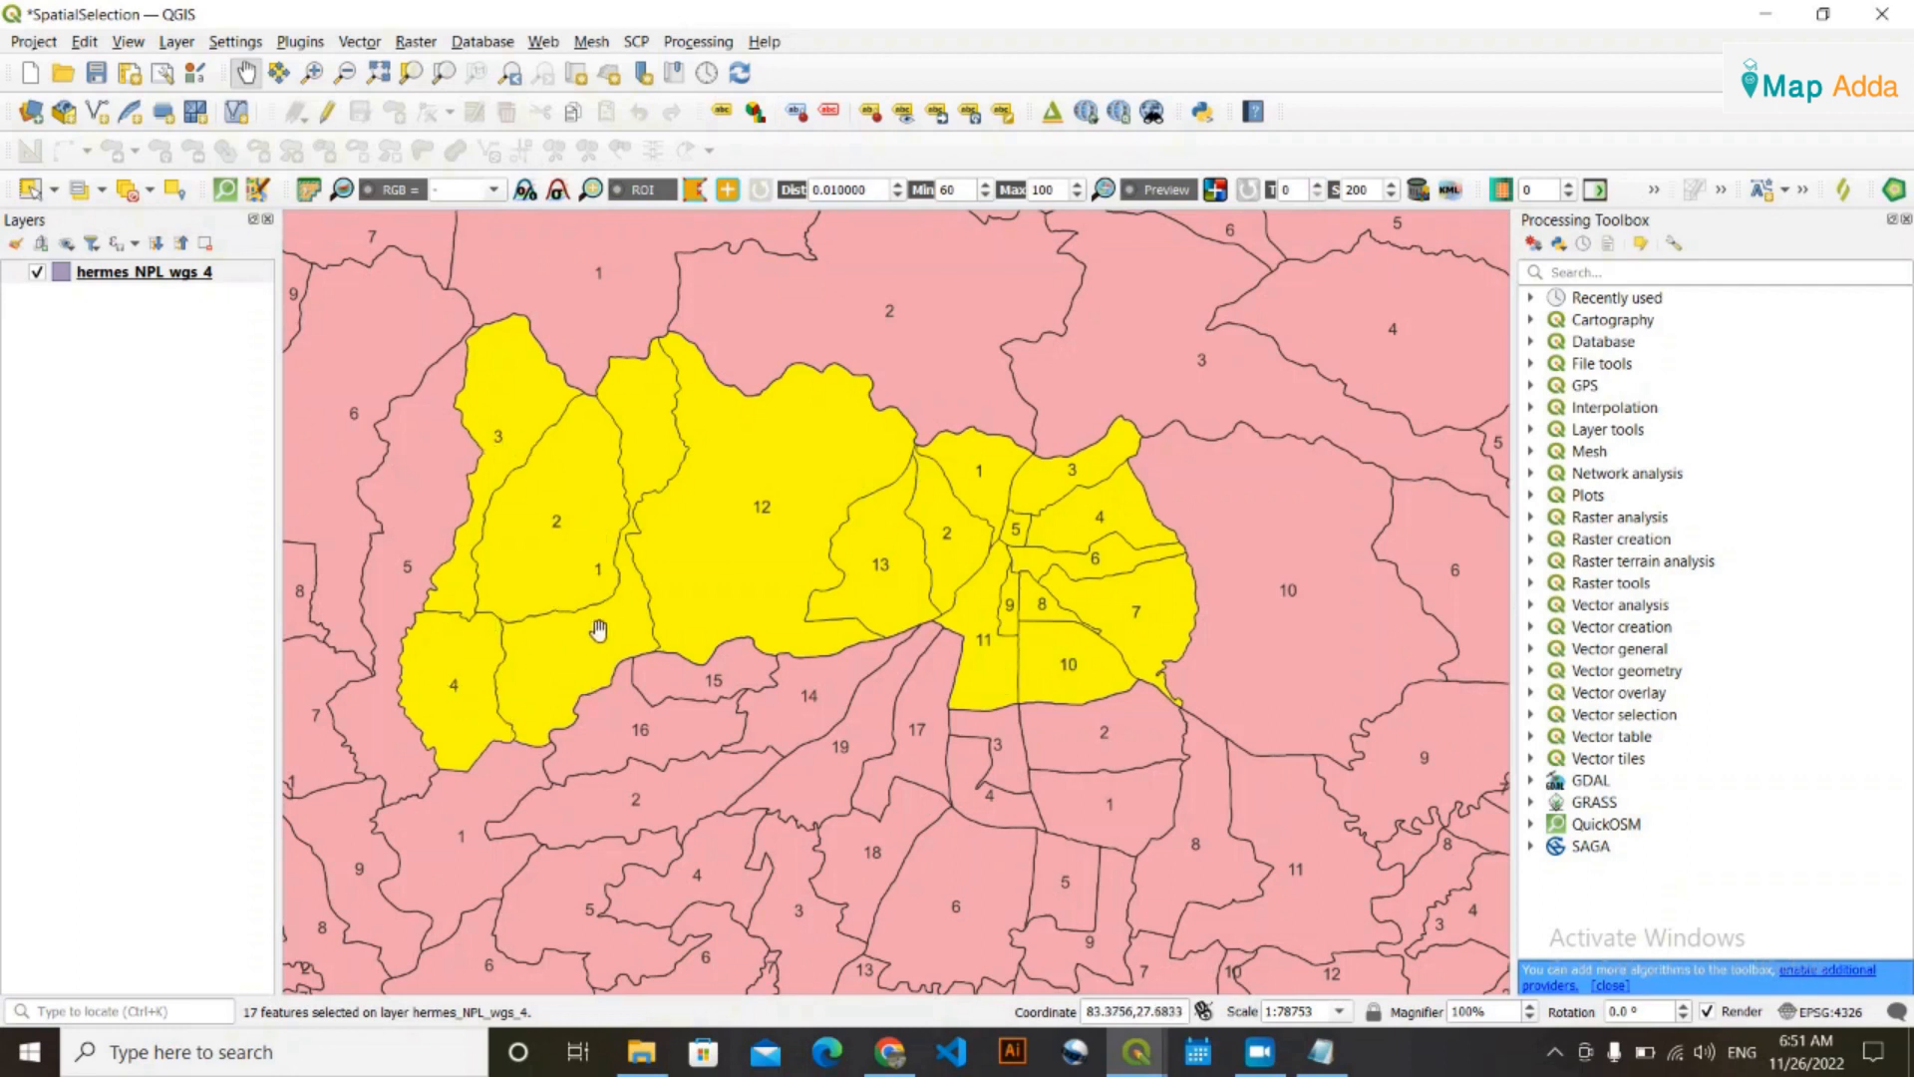
pyautogui.moveTo(608, 598); pyautogui.dragTo(643, 520)
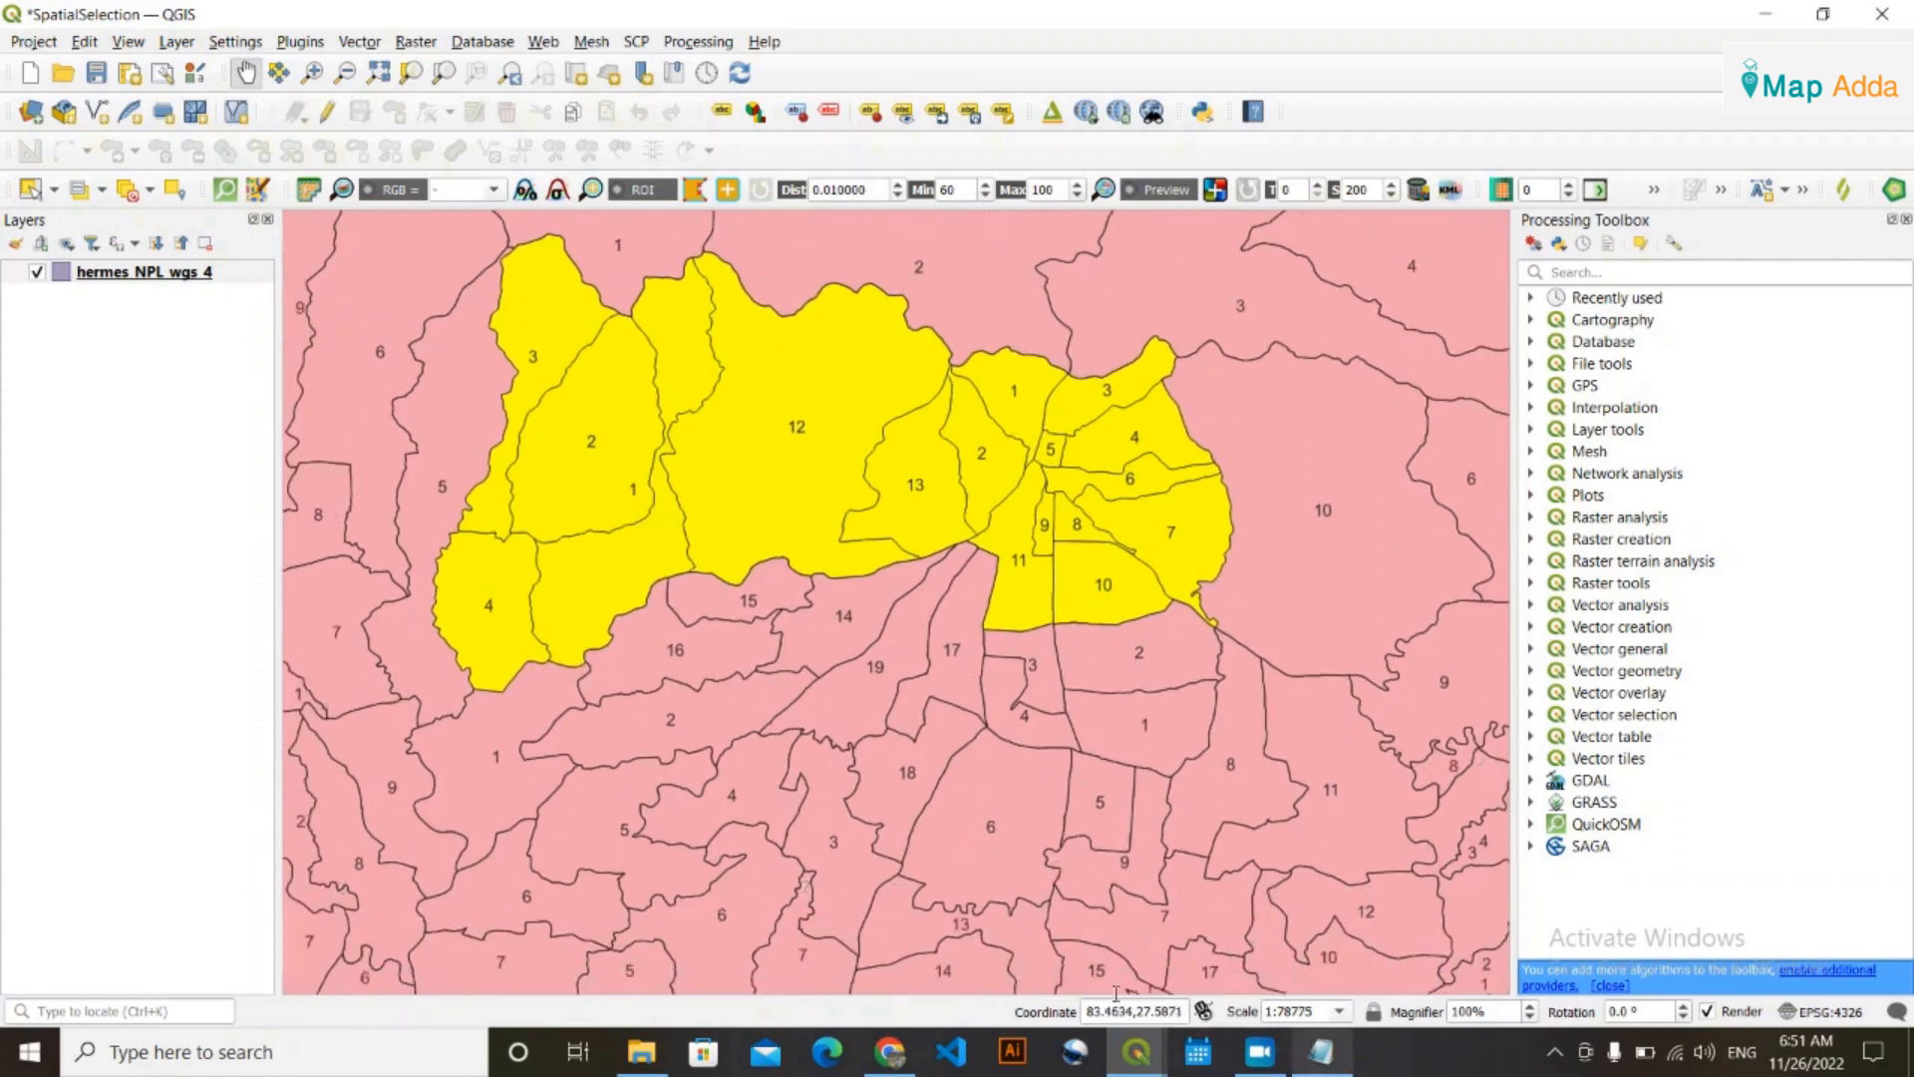
# Copy the OR-combined Butwal and Sainamaina conditions from See.txt into a new select-by-expression query for the hermes_NPL_wgs_4 layer
pyautogui.moveTo(1132, 1064)
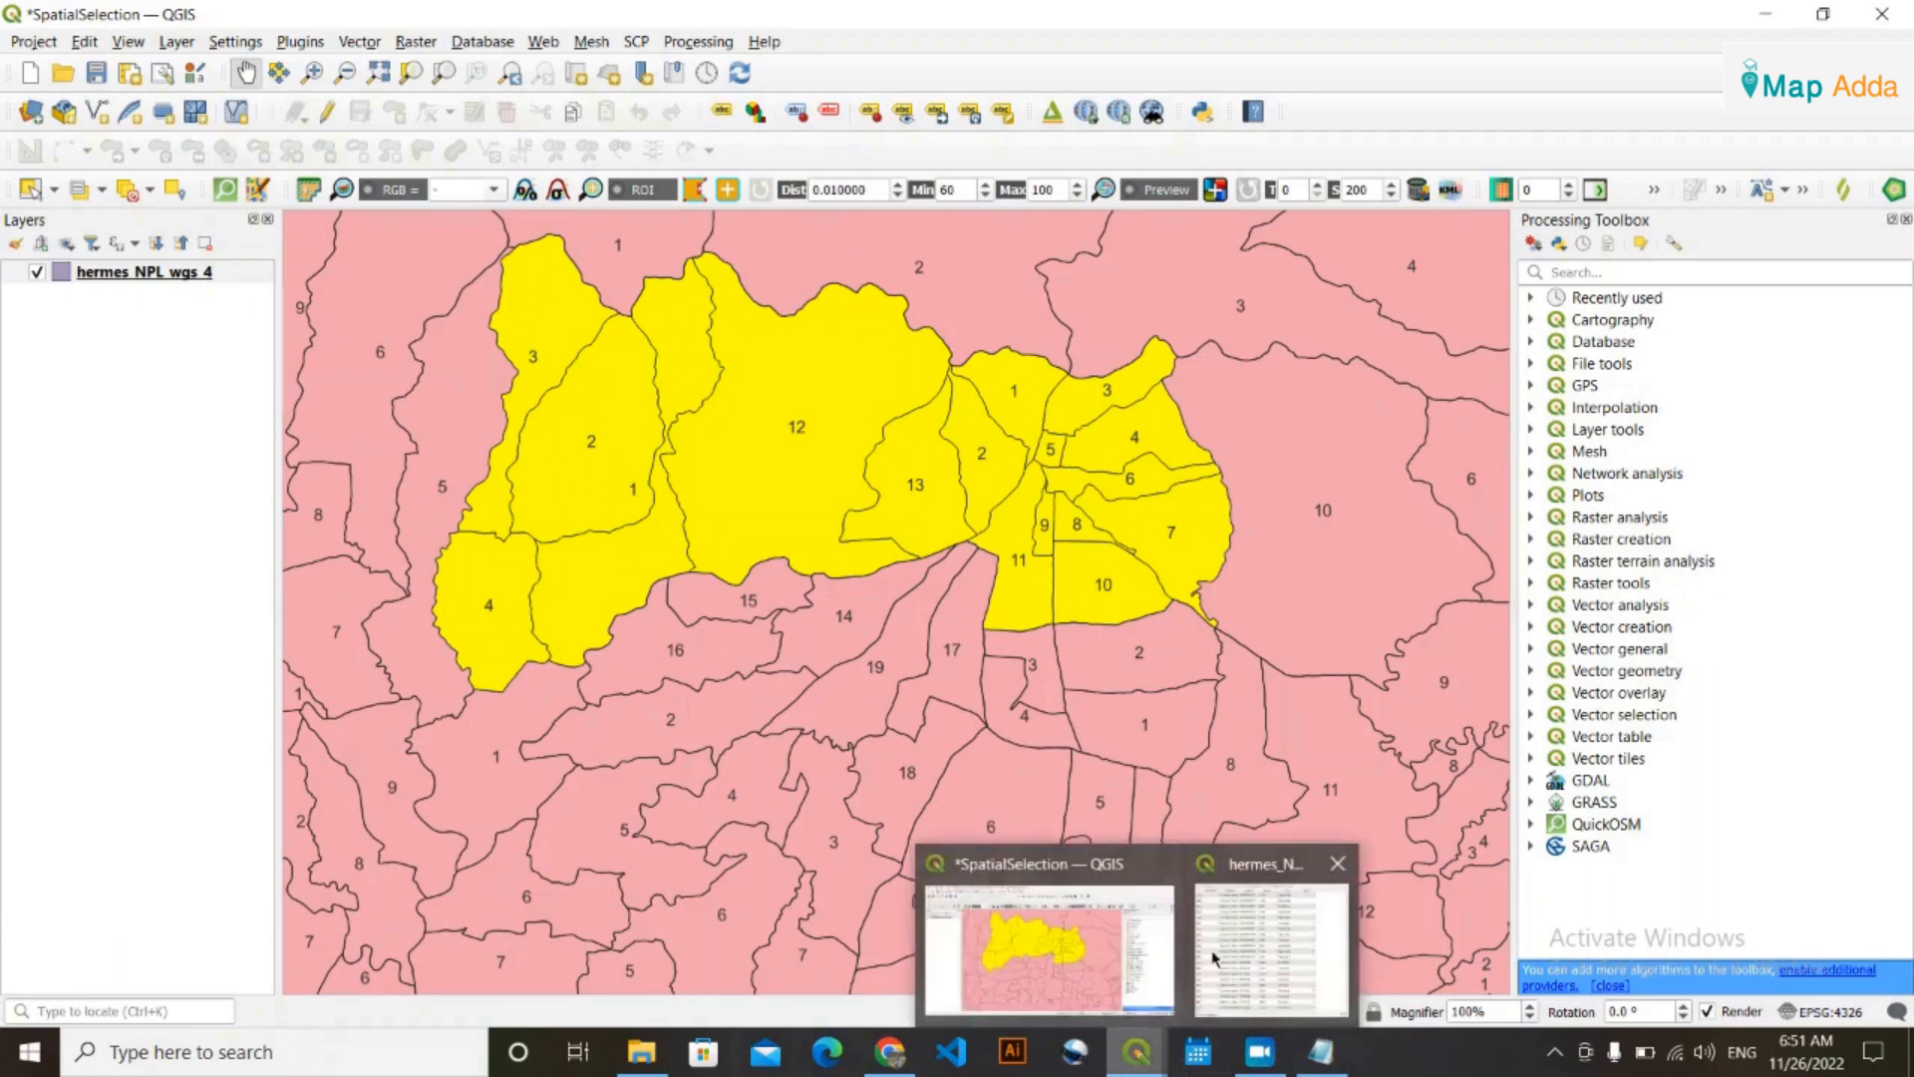
pyautogui.click(1272, 947)
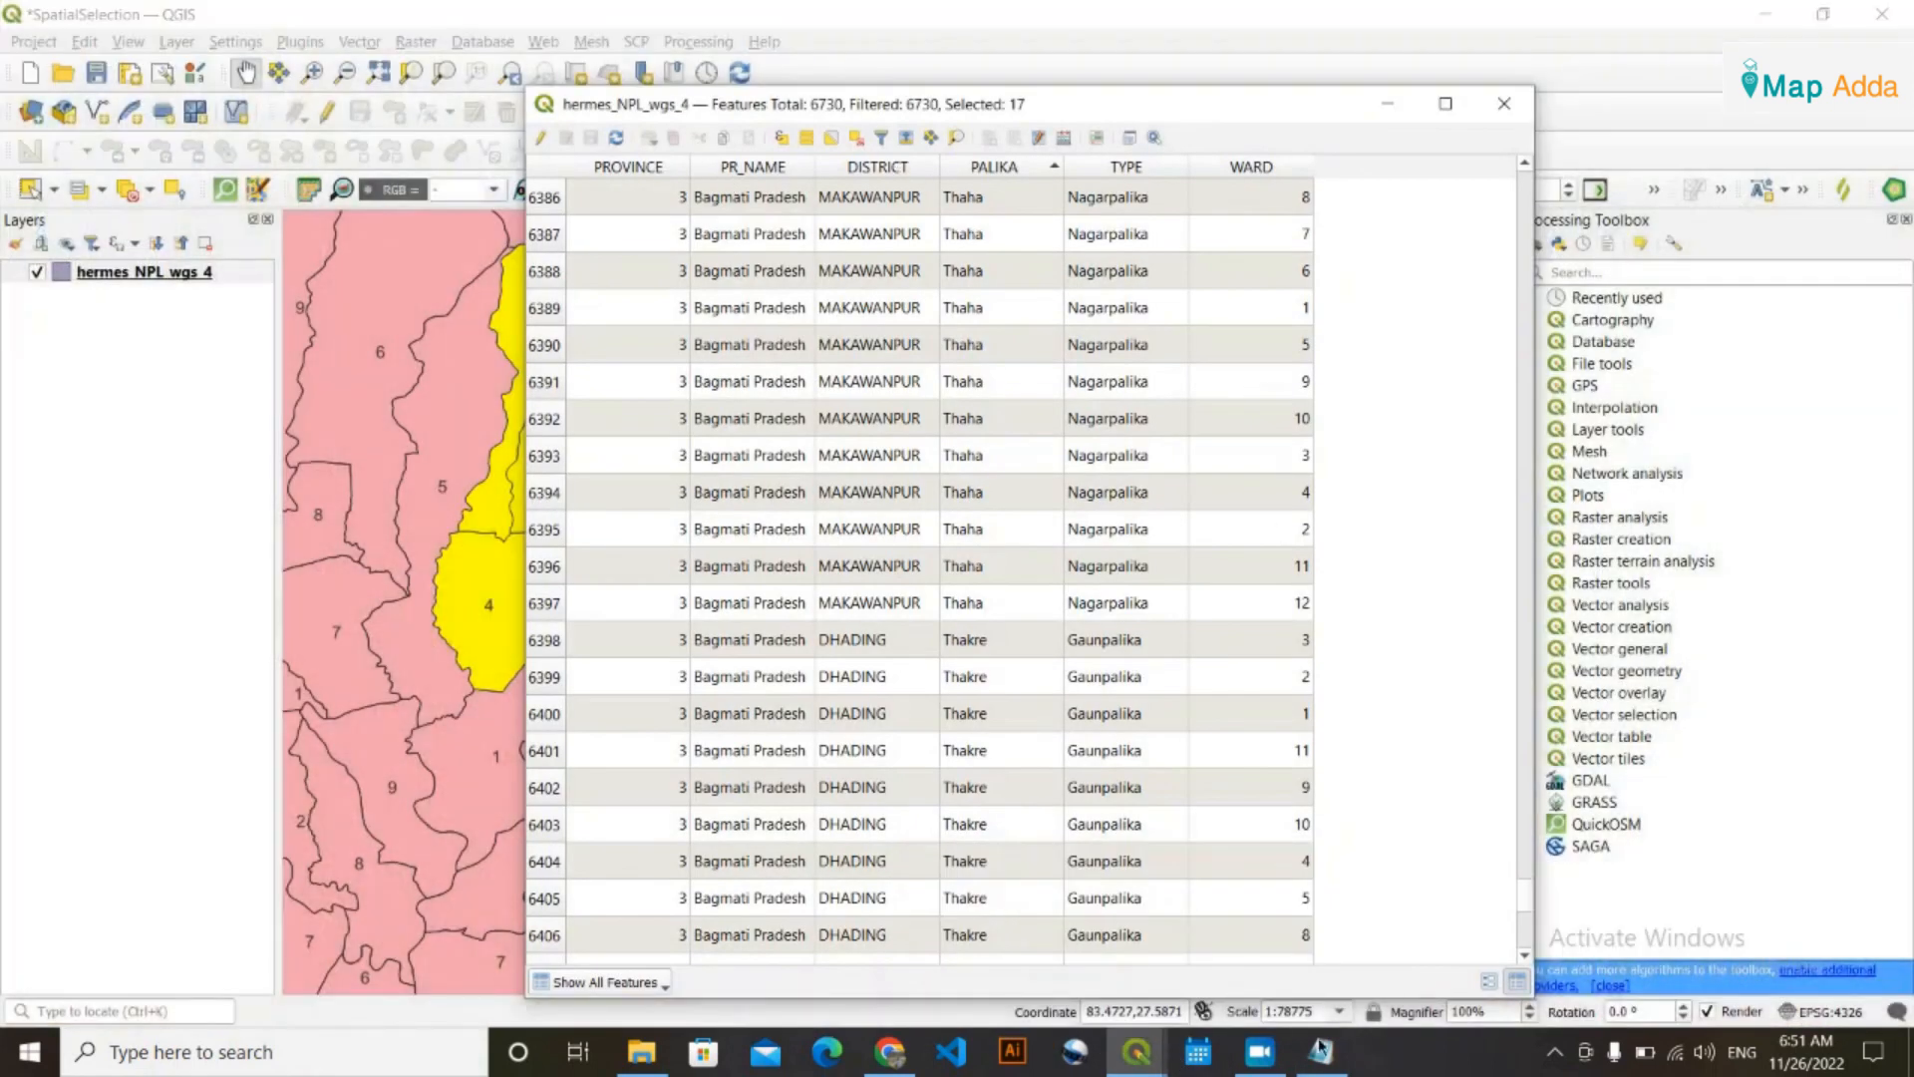
pyautogui.click(1320, 1050)
pyautogui.click(1320, 1050)
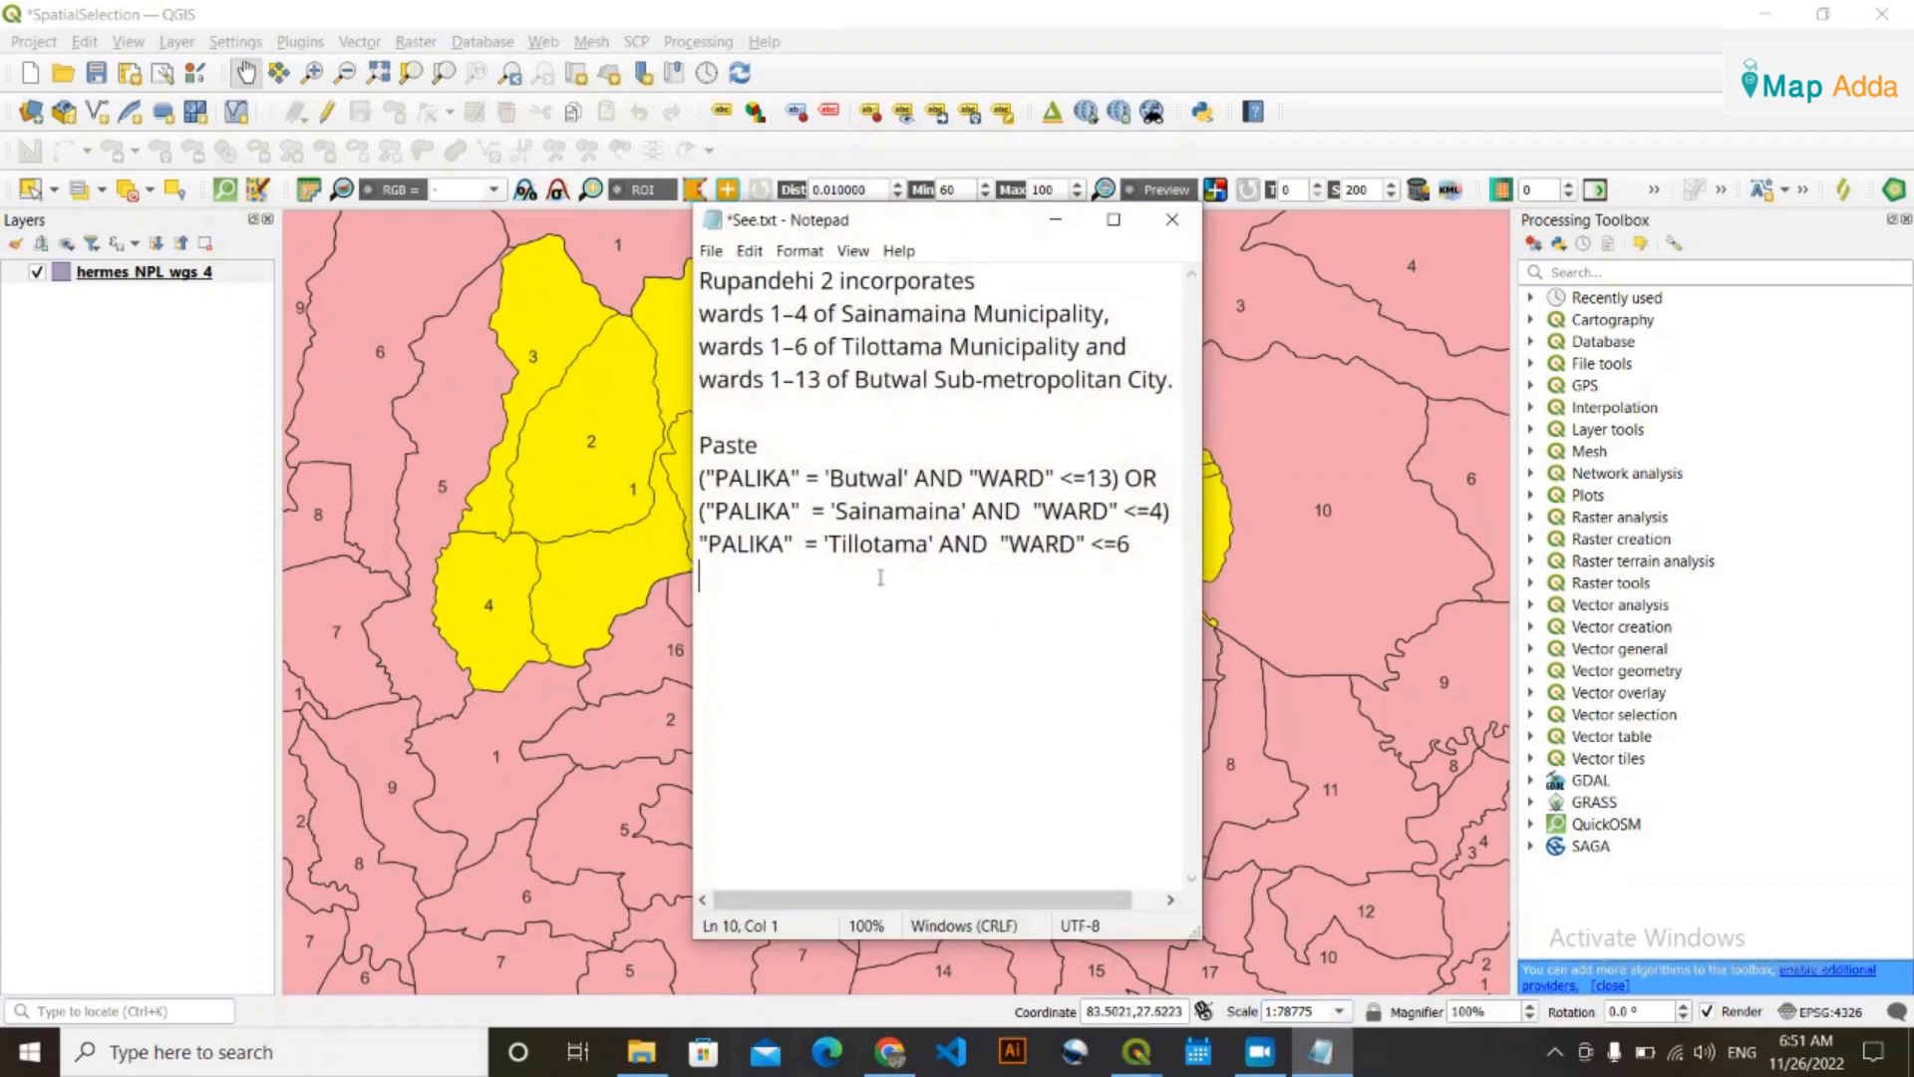
pyautogui.moveTo(1170, 511); pyautogui.dragTo(702, 476)
pyautogui.hotkey('ctrl', 'c')
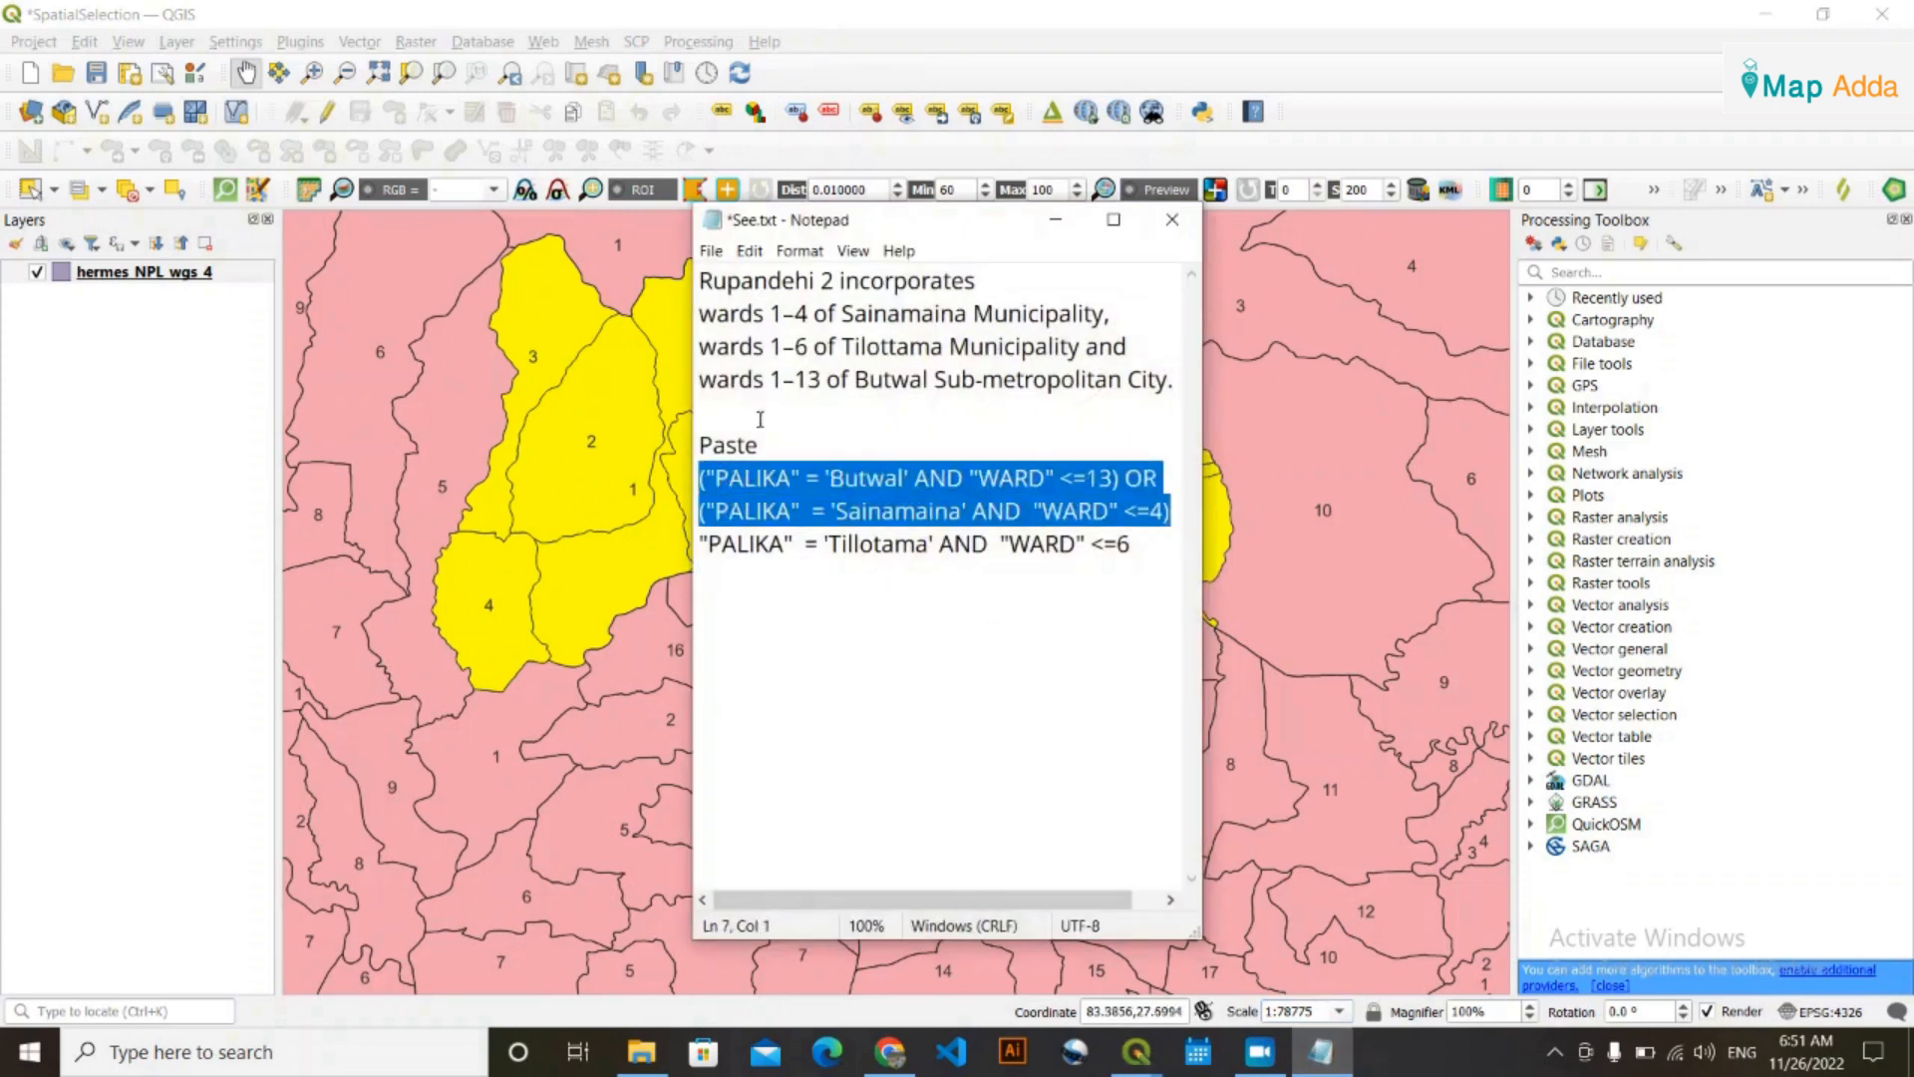
pyautogui.click(1056, 219)
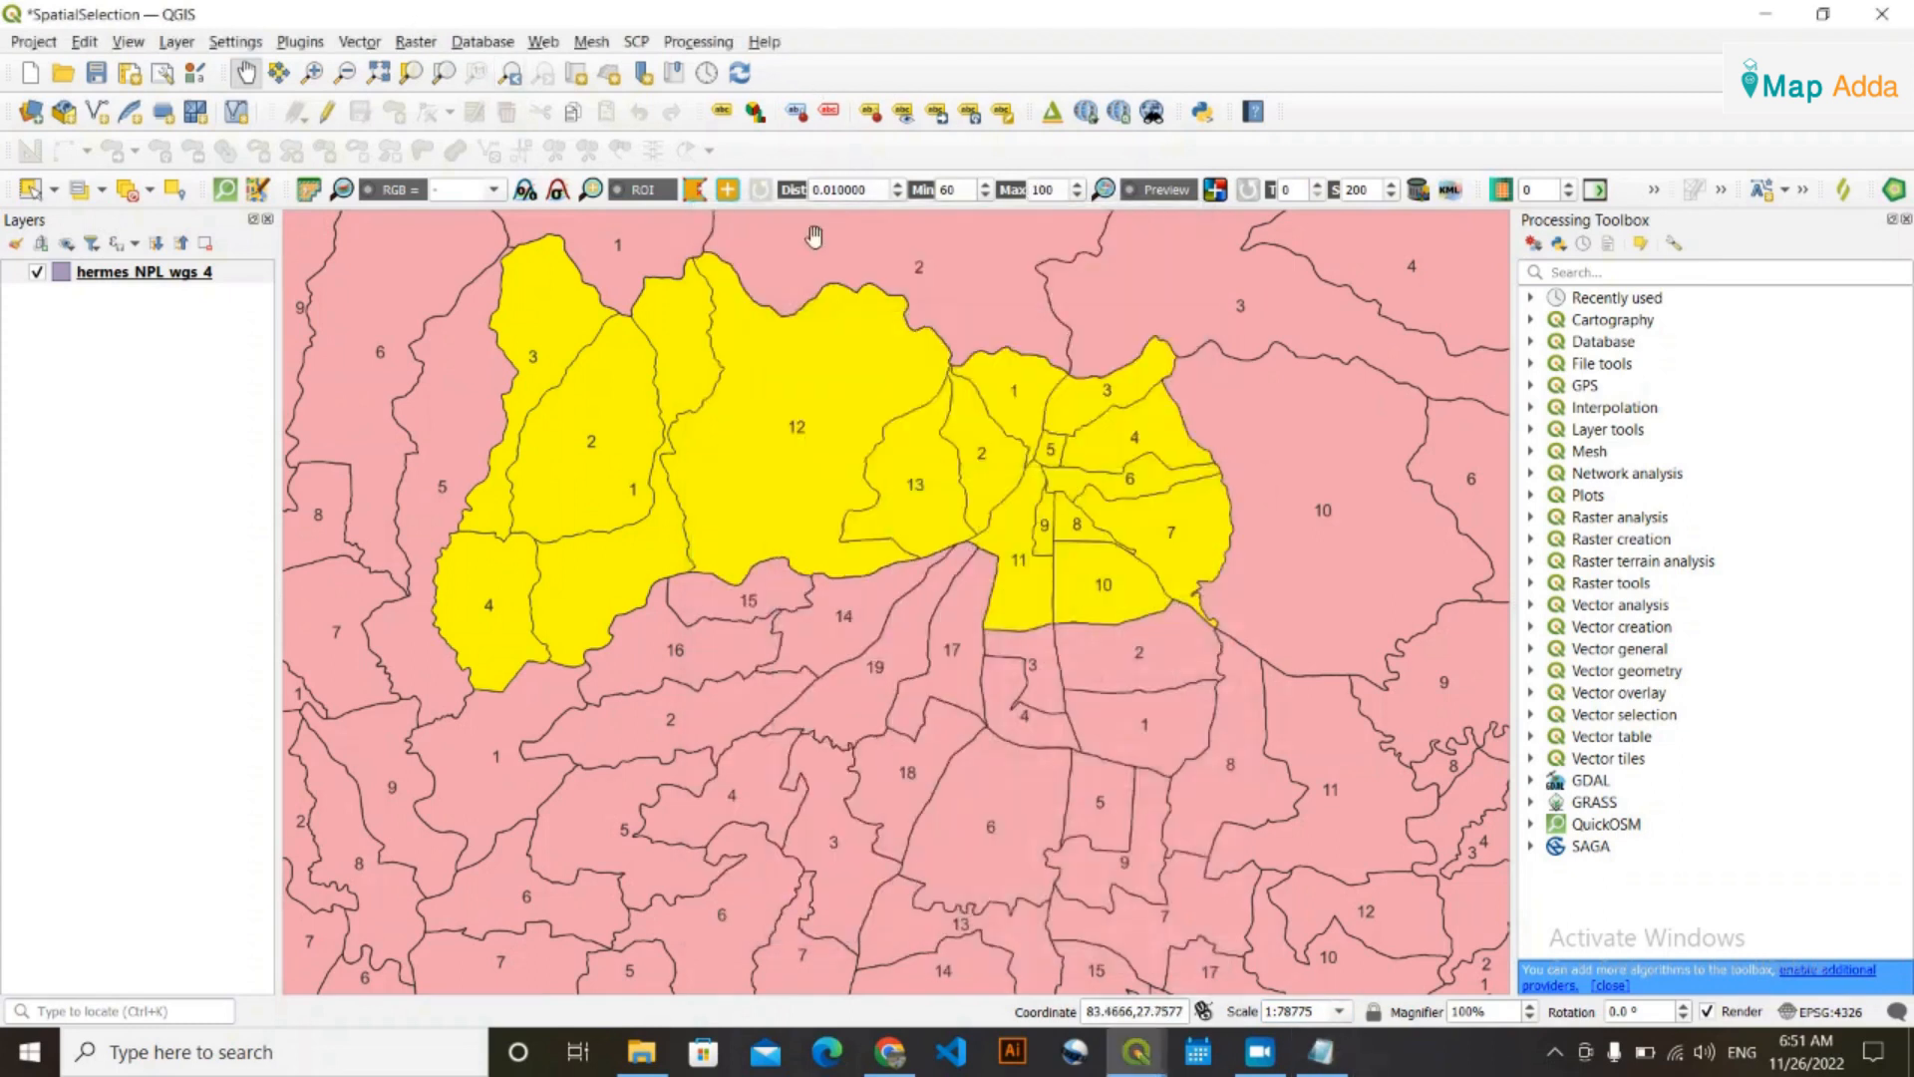
pyautogui.moveTo(1132, 1056)
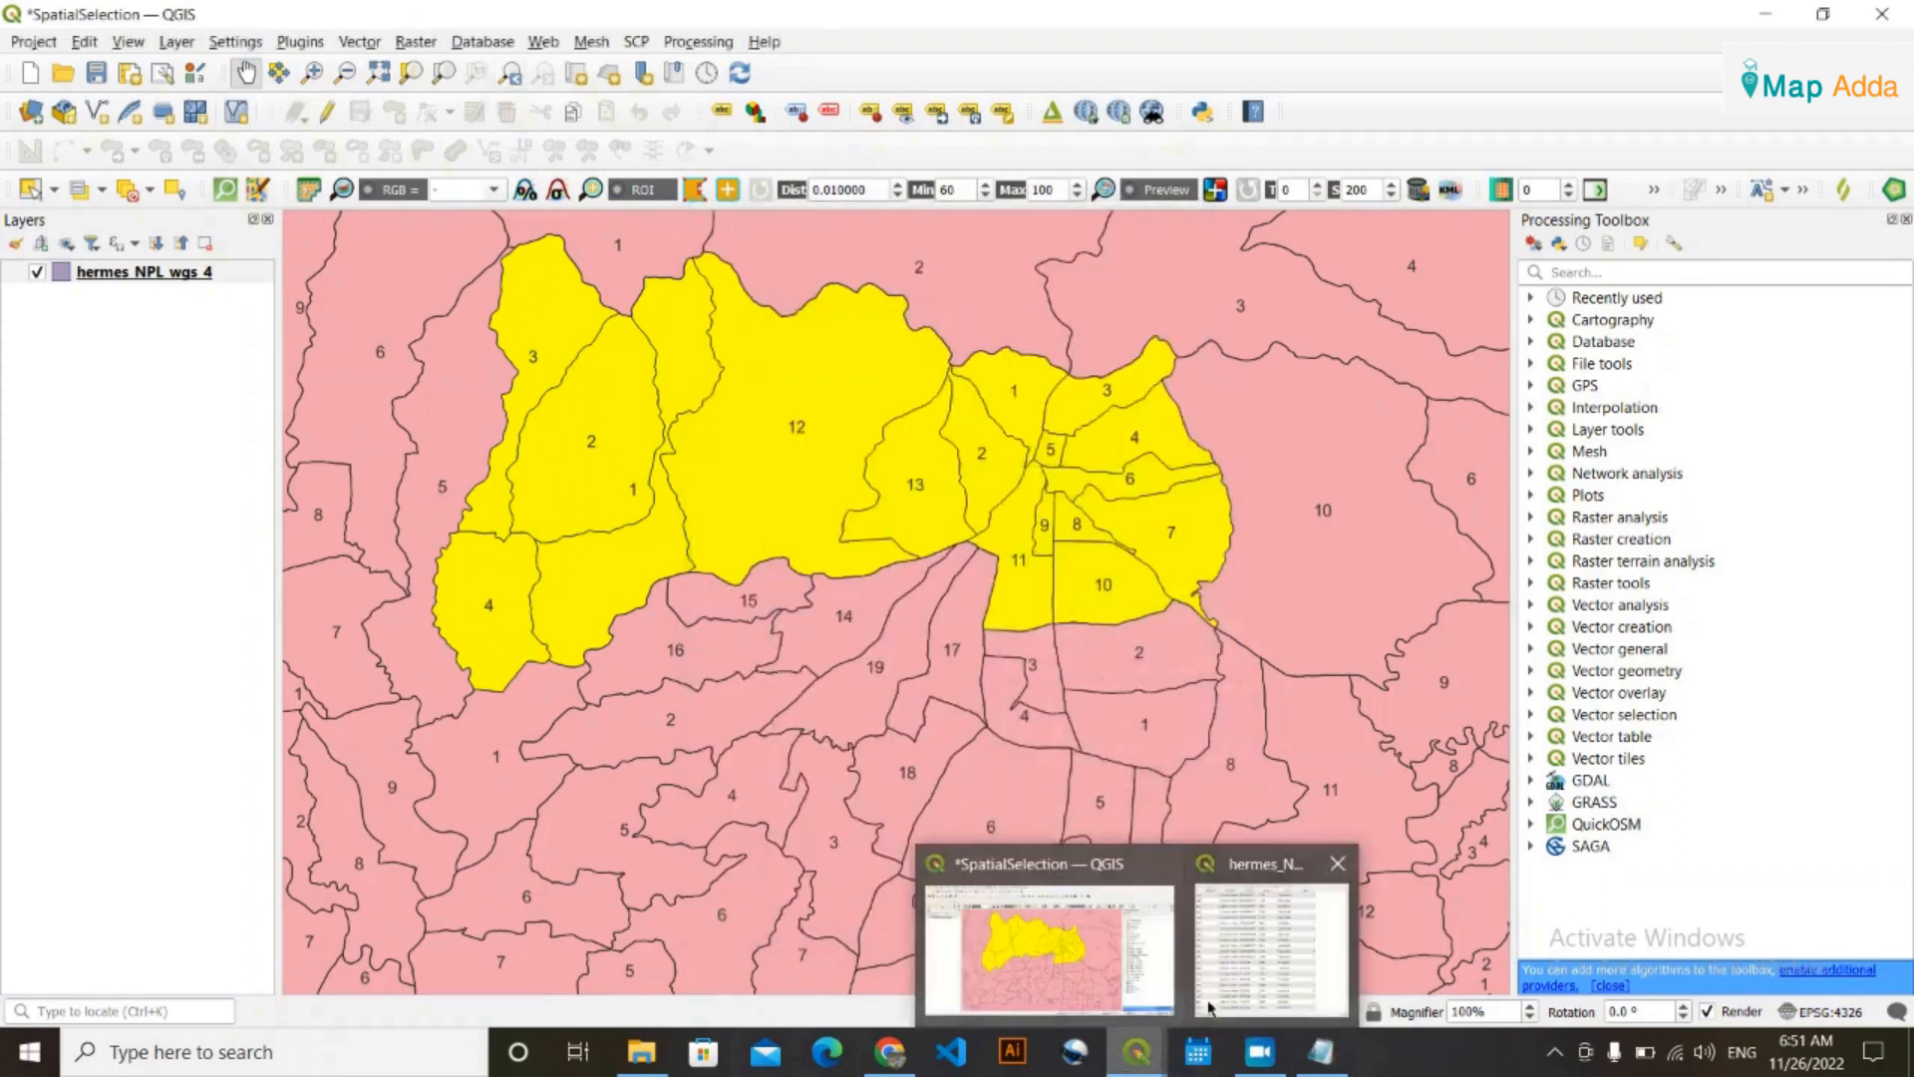
pyautogui.click(1240, 928)
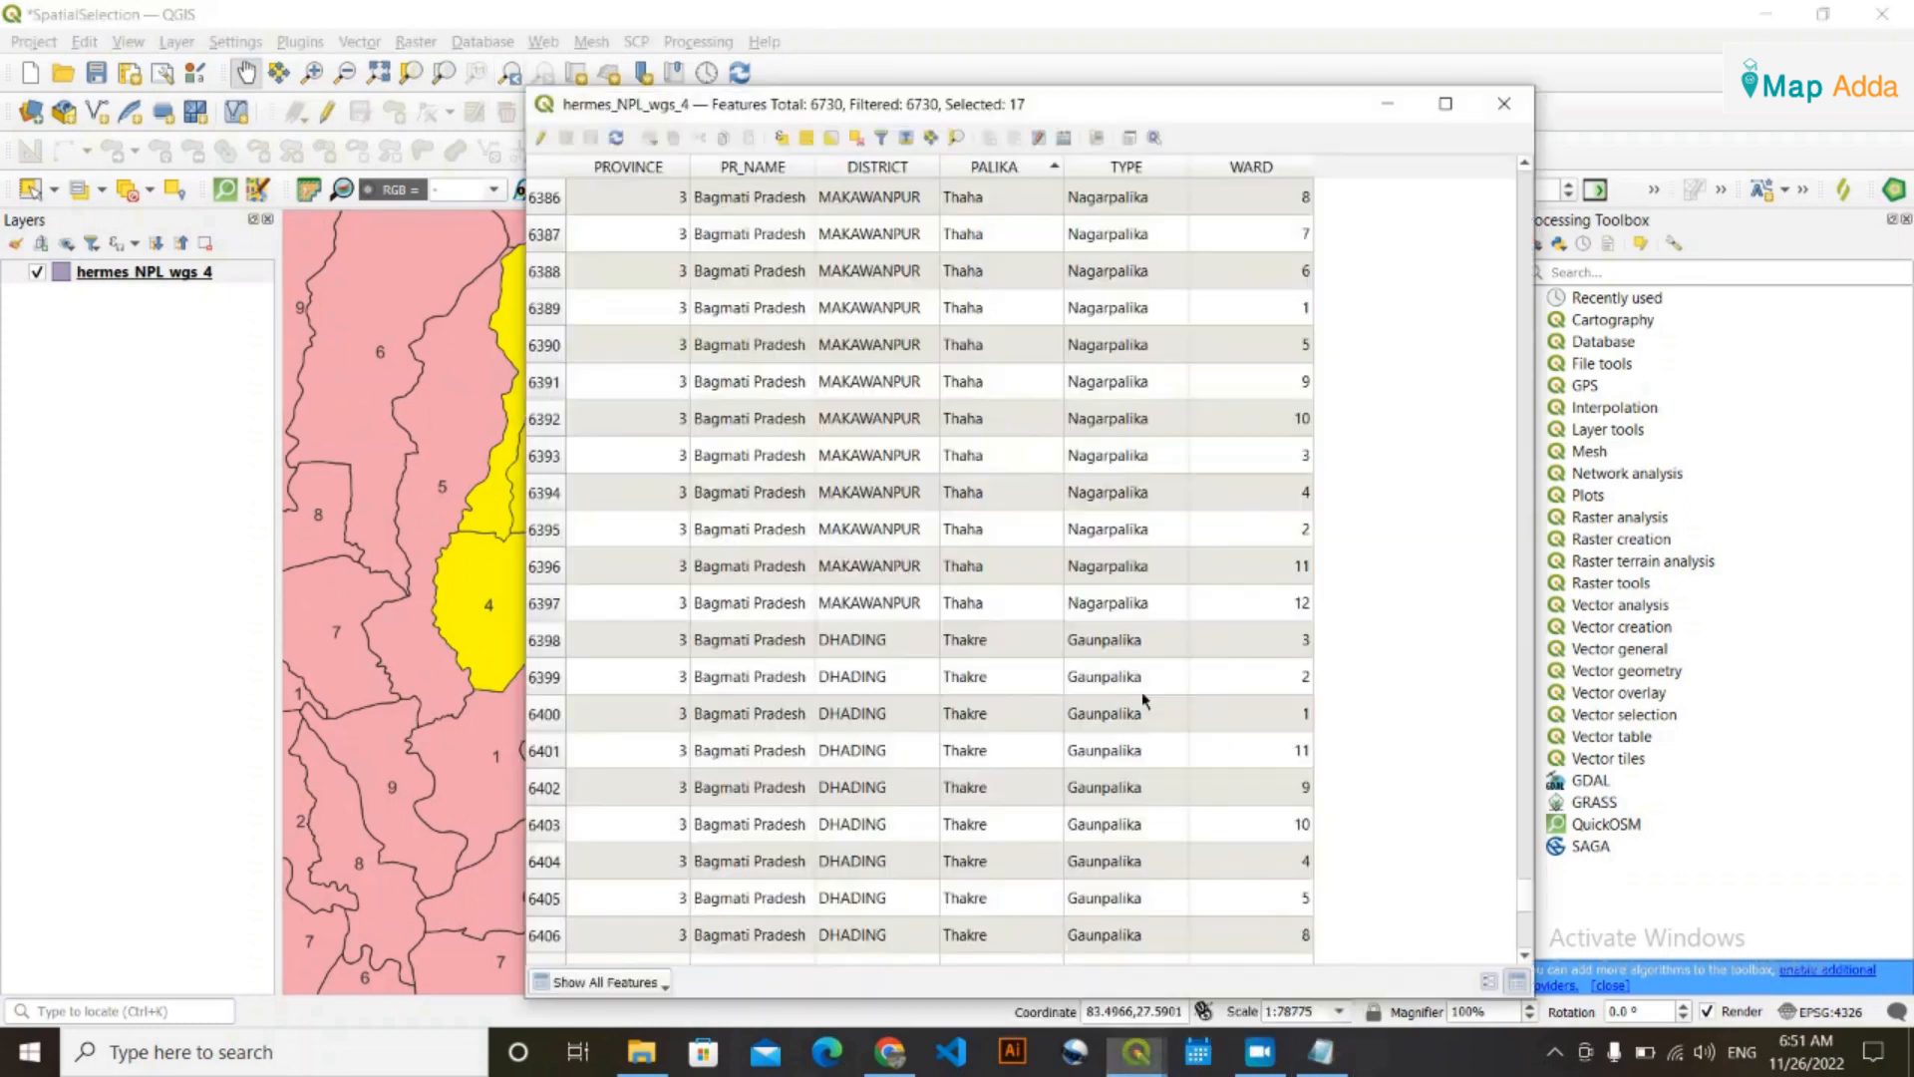
pyautogui.click(782, 138)
pyautogui.hotkey('ctrl', 'v')
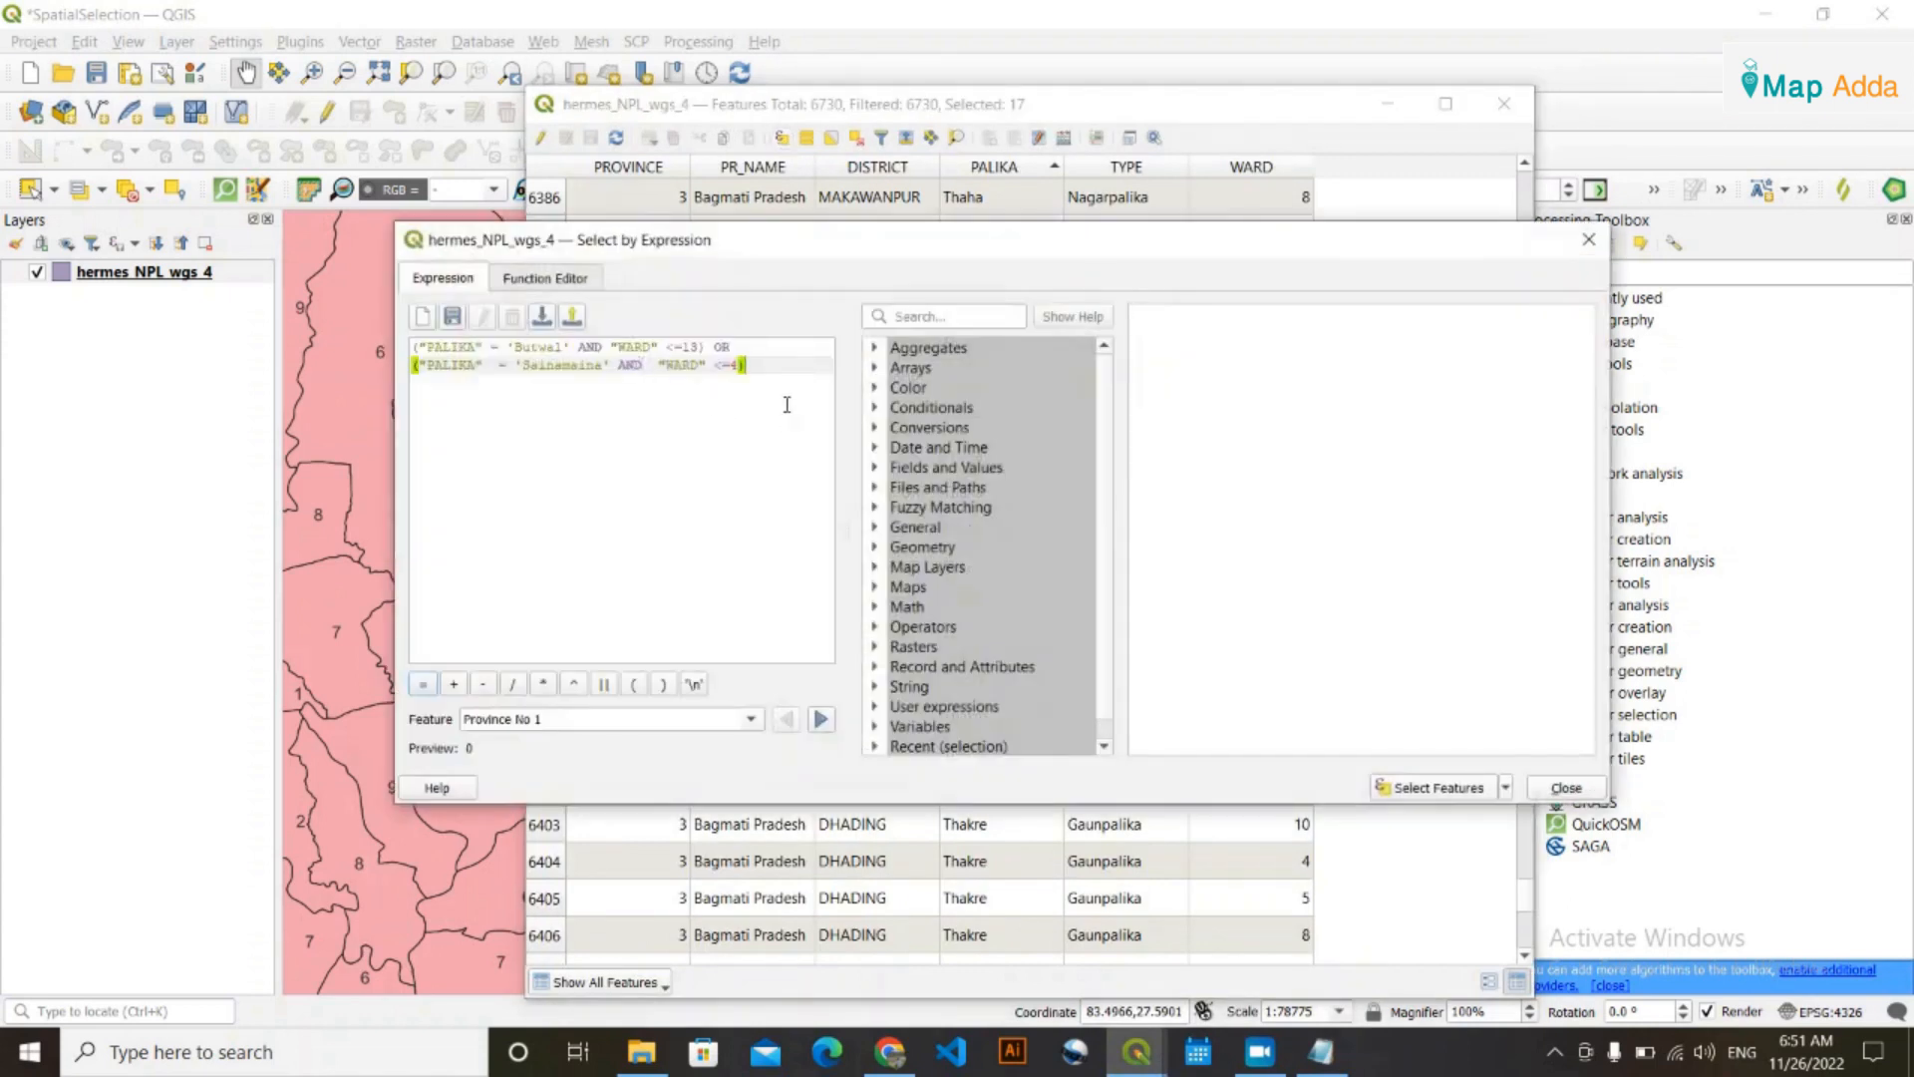
# Append the OR operator after the Sainamaina condition and start a third line in the expression
pyautogui.write('OR')
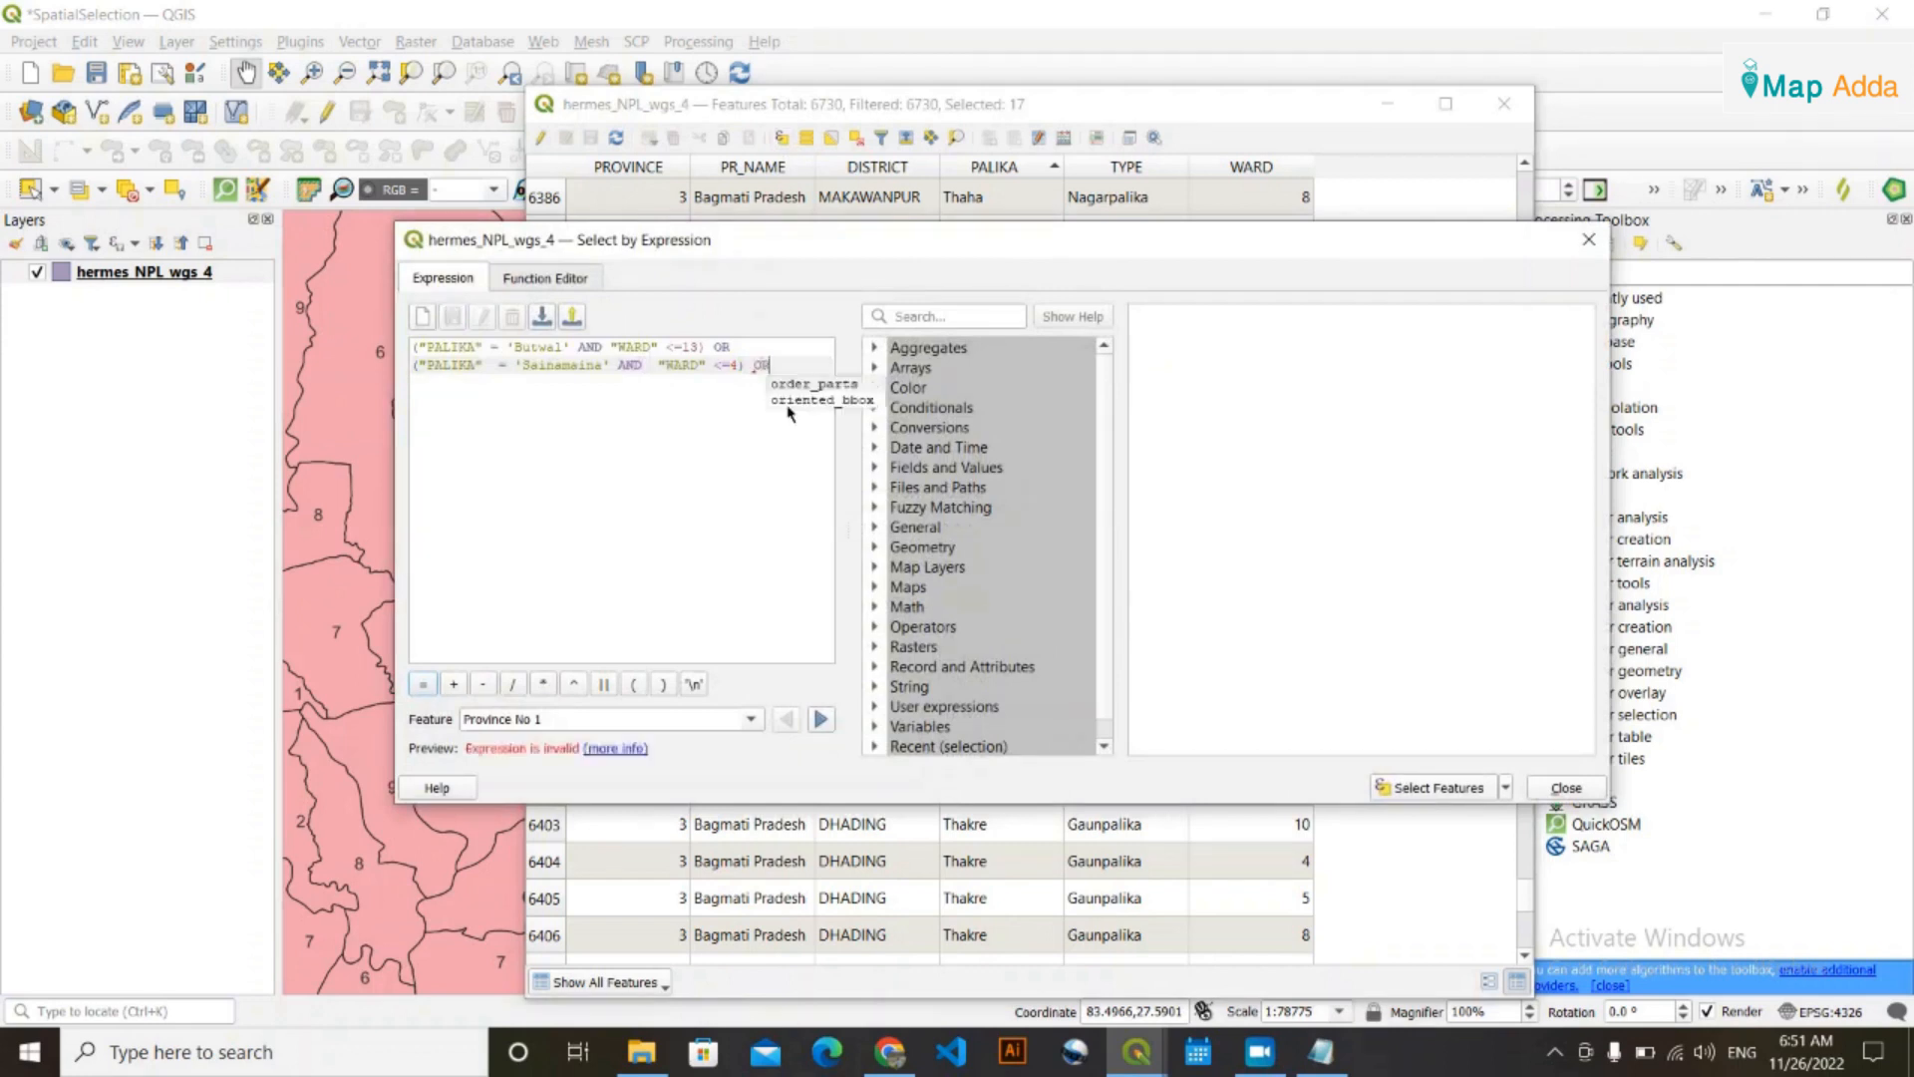
pyautogui.press('Escape')
pyautogui.press('Return')
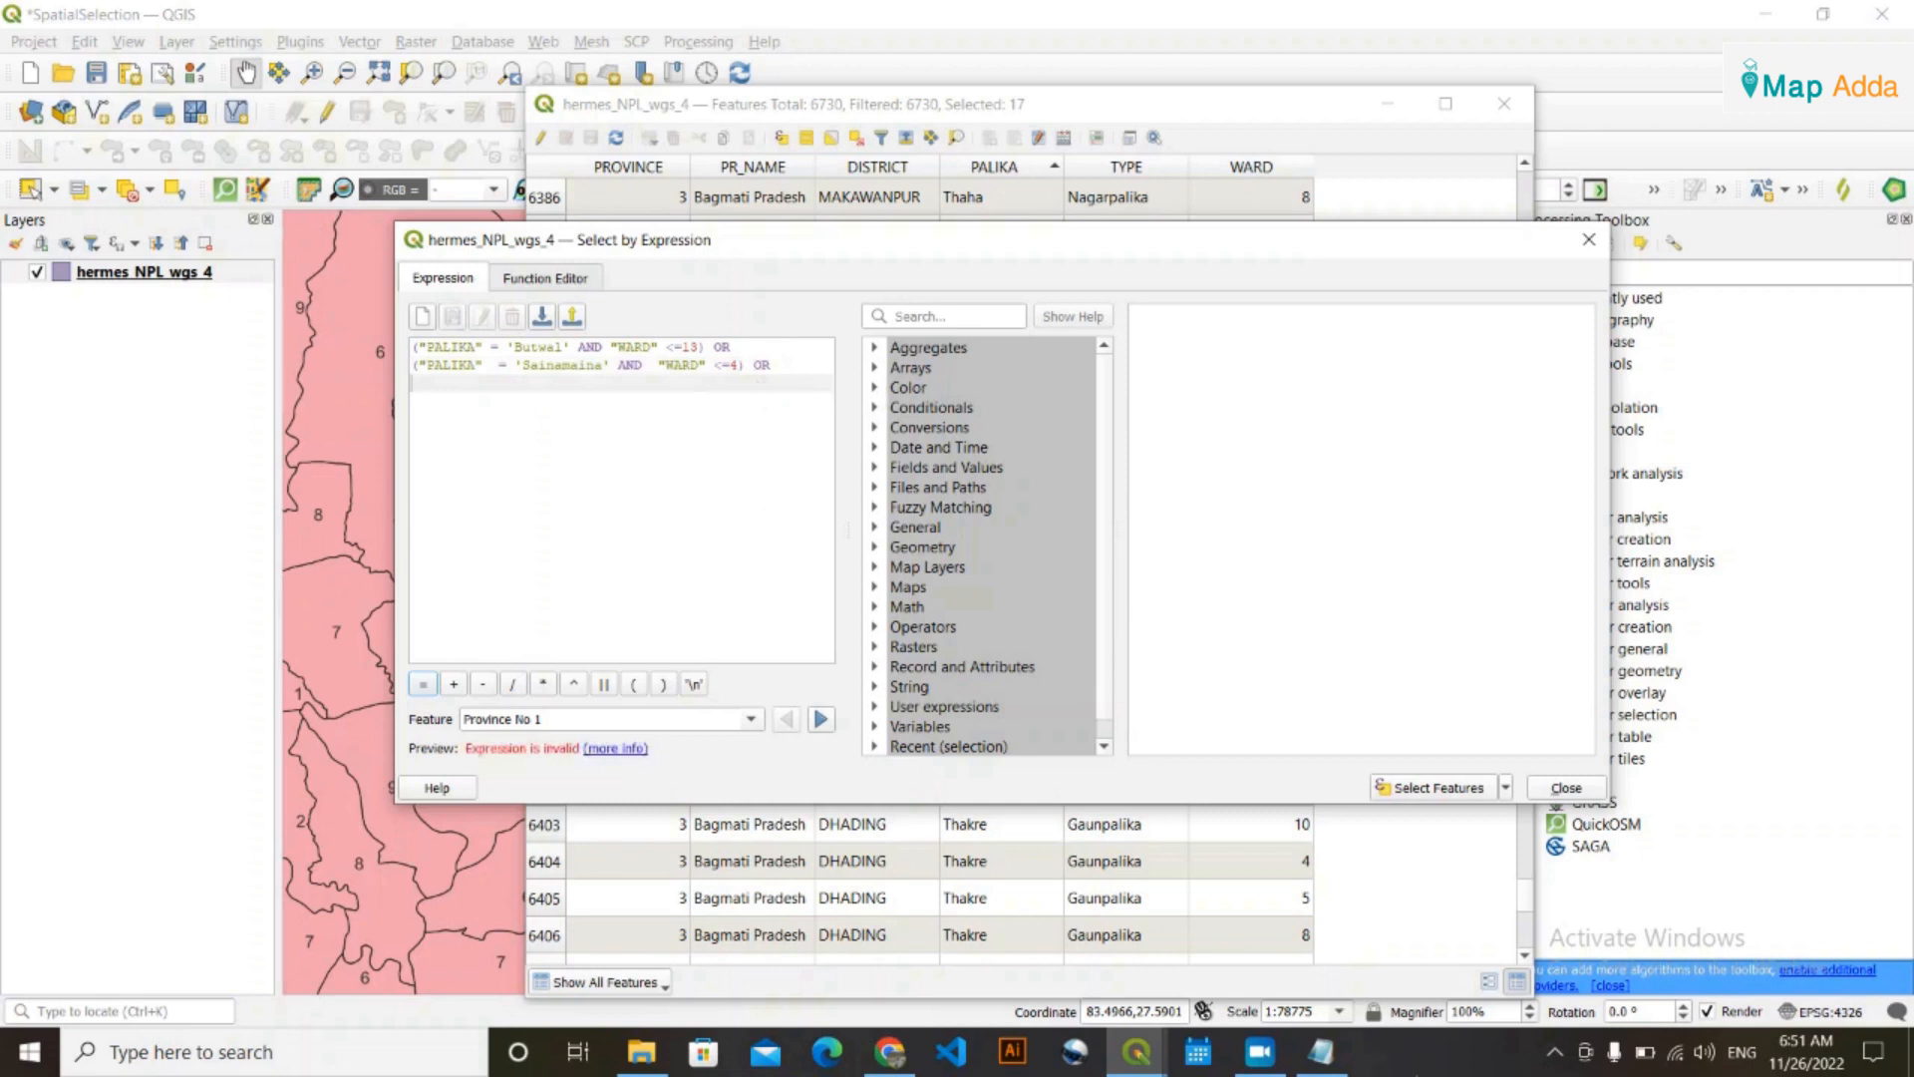
# Copy the condition "PALIKA" = 'Tillotama' AND "WARD" <=6 from See.txt onto the expression's third line and enclose it in parentheses
pyautogui.click(1322, 1052)
pyautogui.click(998, 683)
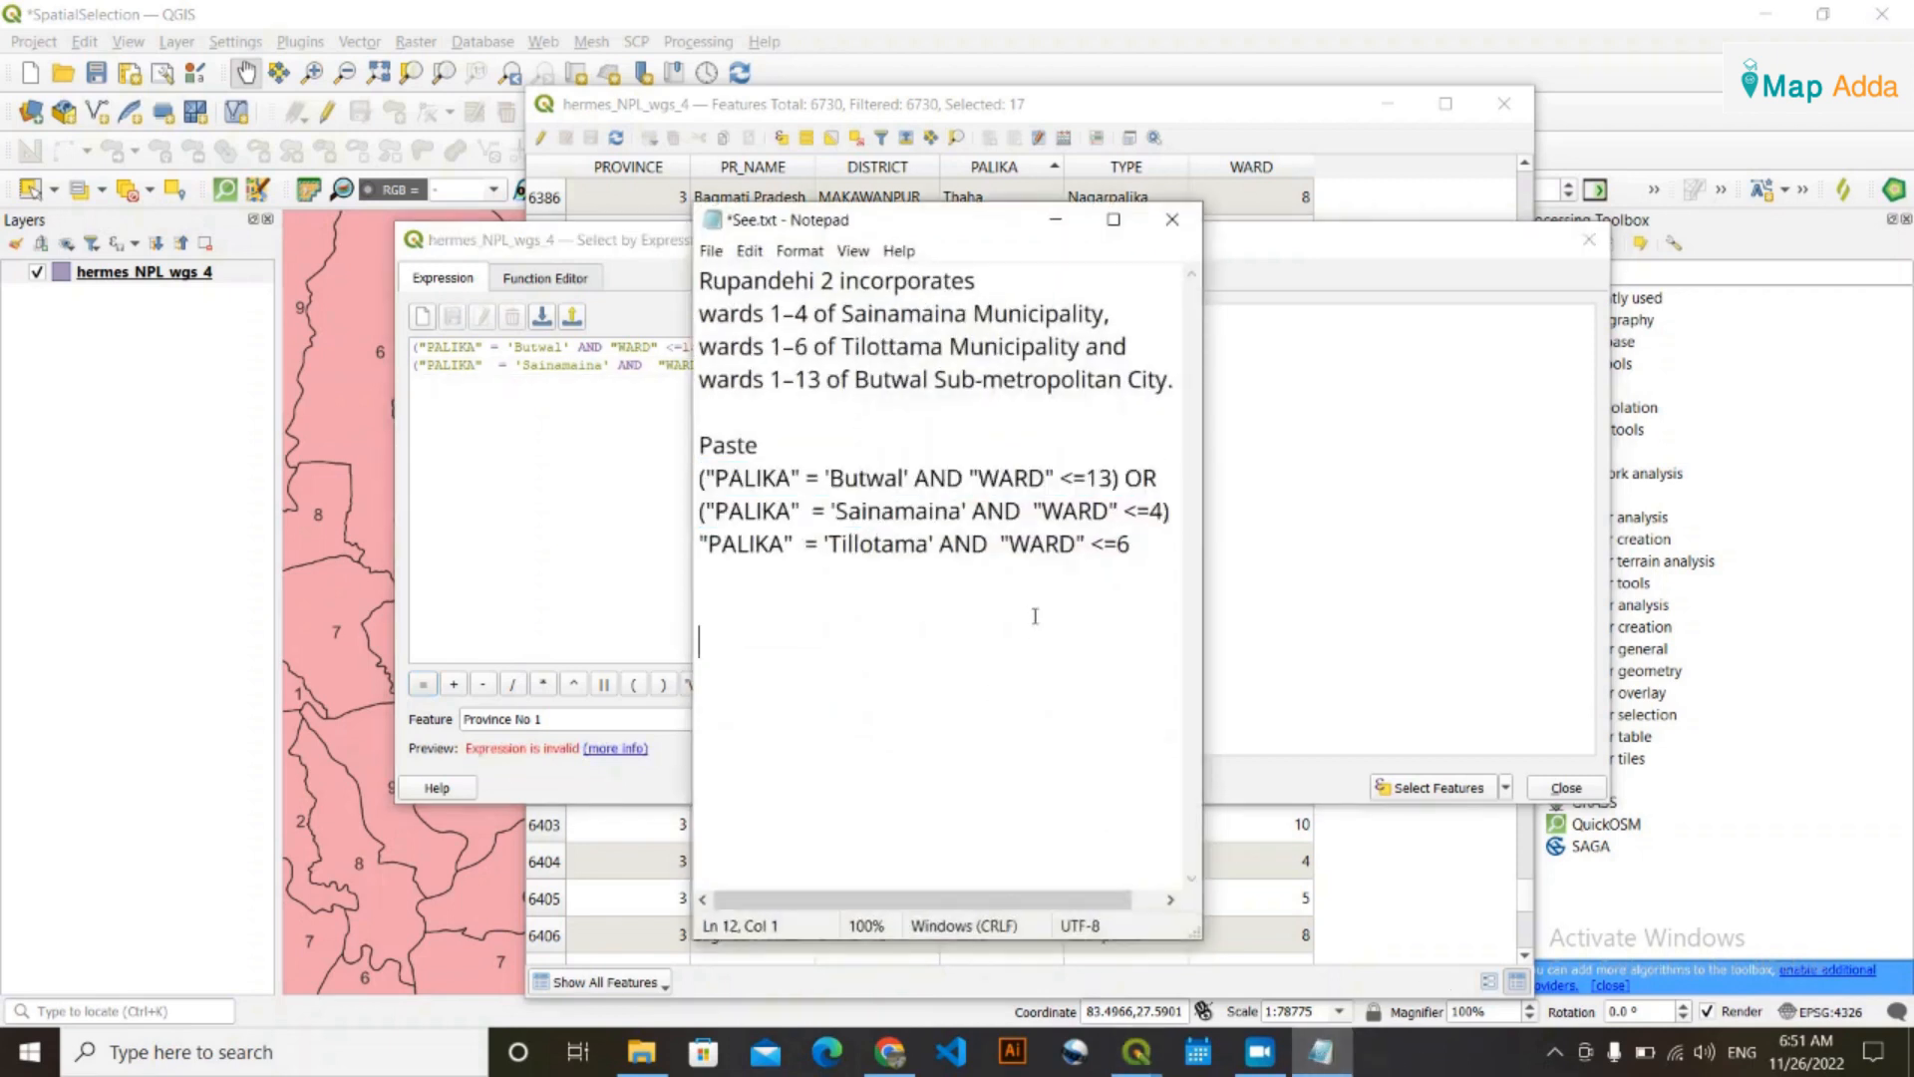
pyautogui.moveTo(1139, 547); pyautogui.dragTo(701, 543)
pyautogui.hotkey('ctrl', 'c')
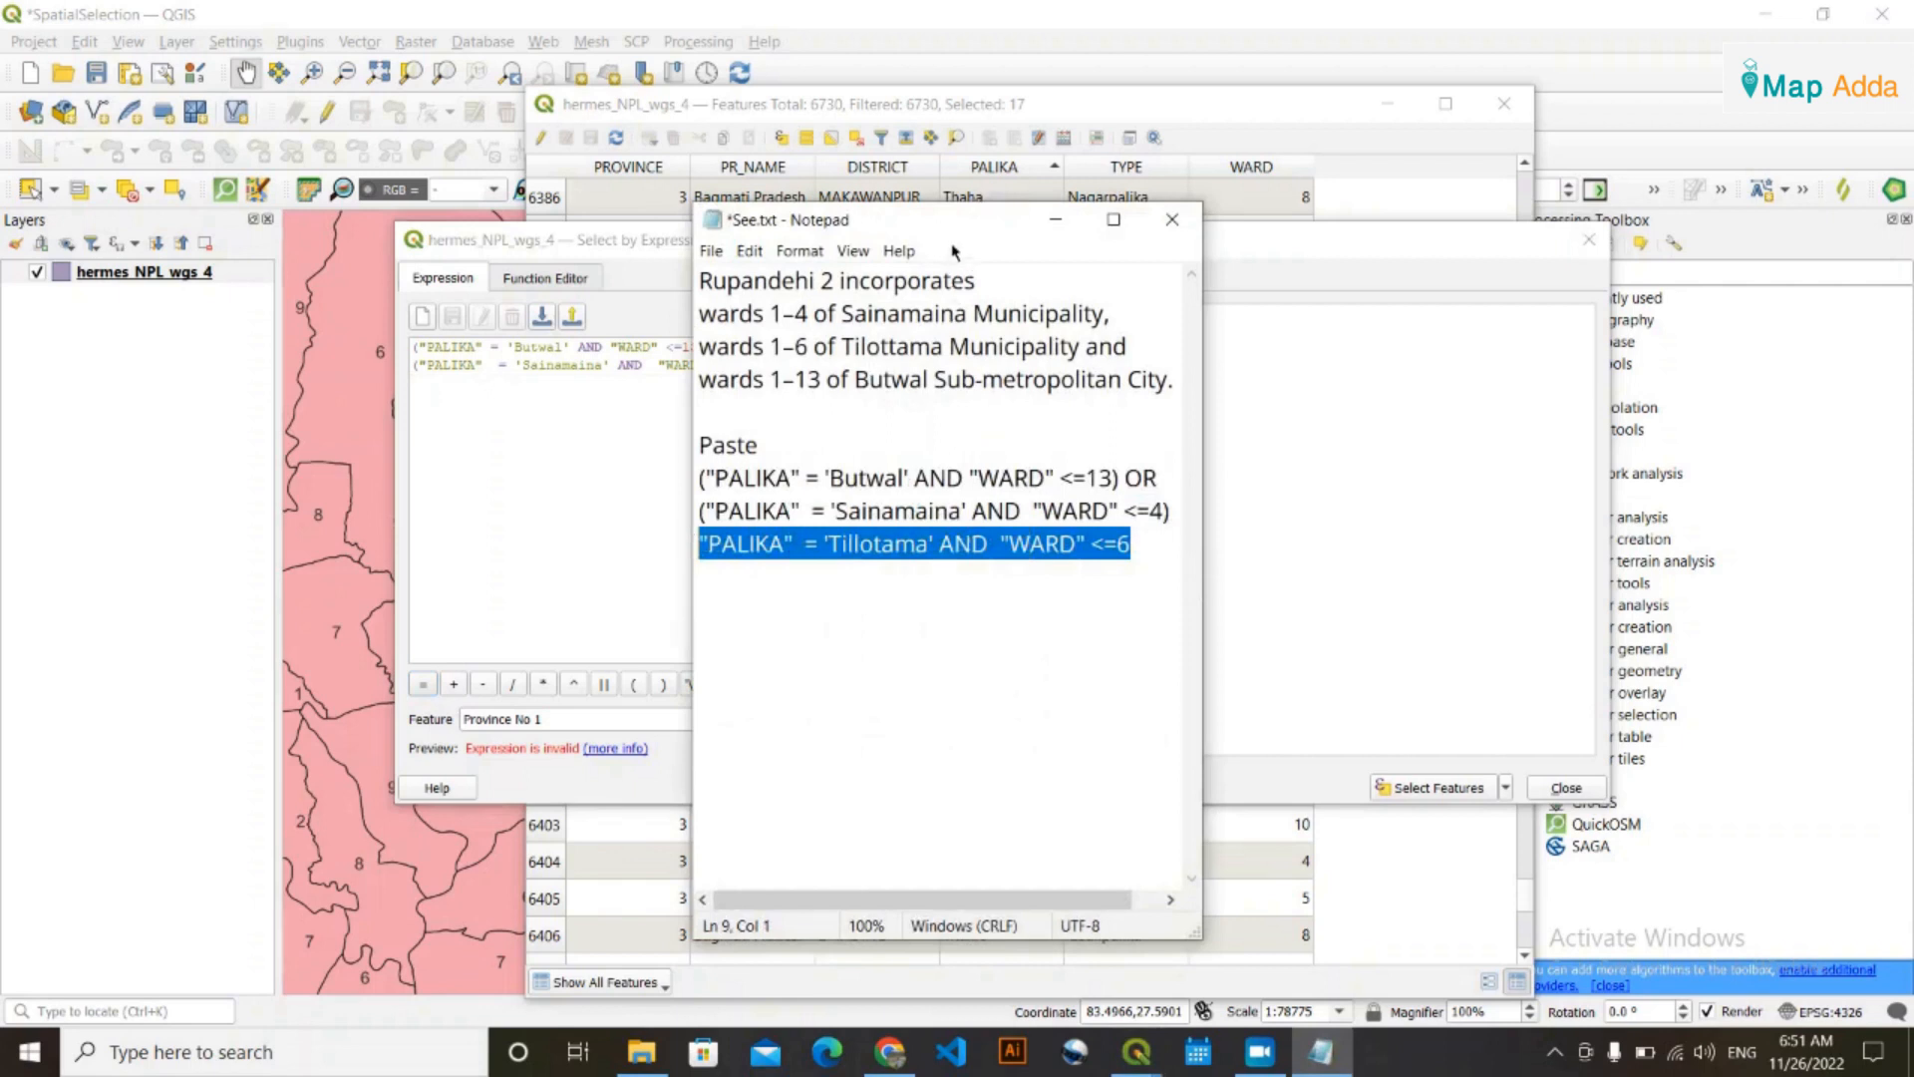
pyautogui.click(1055, 220)
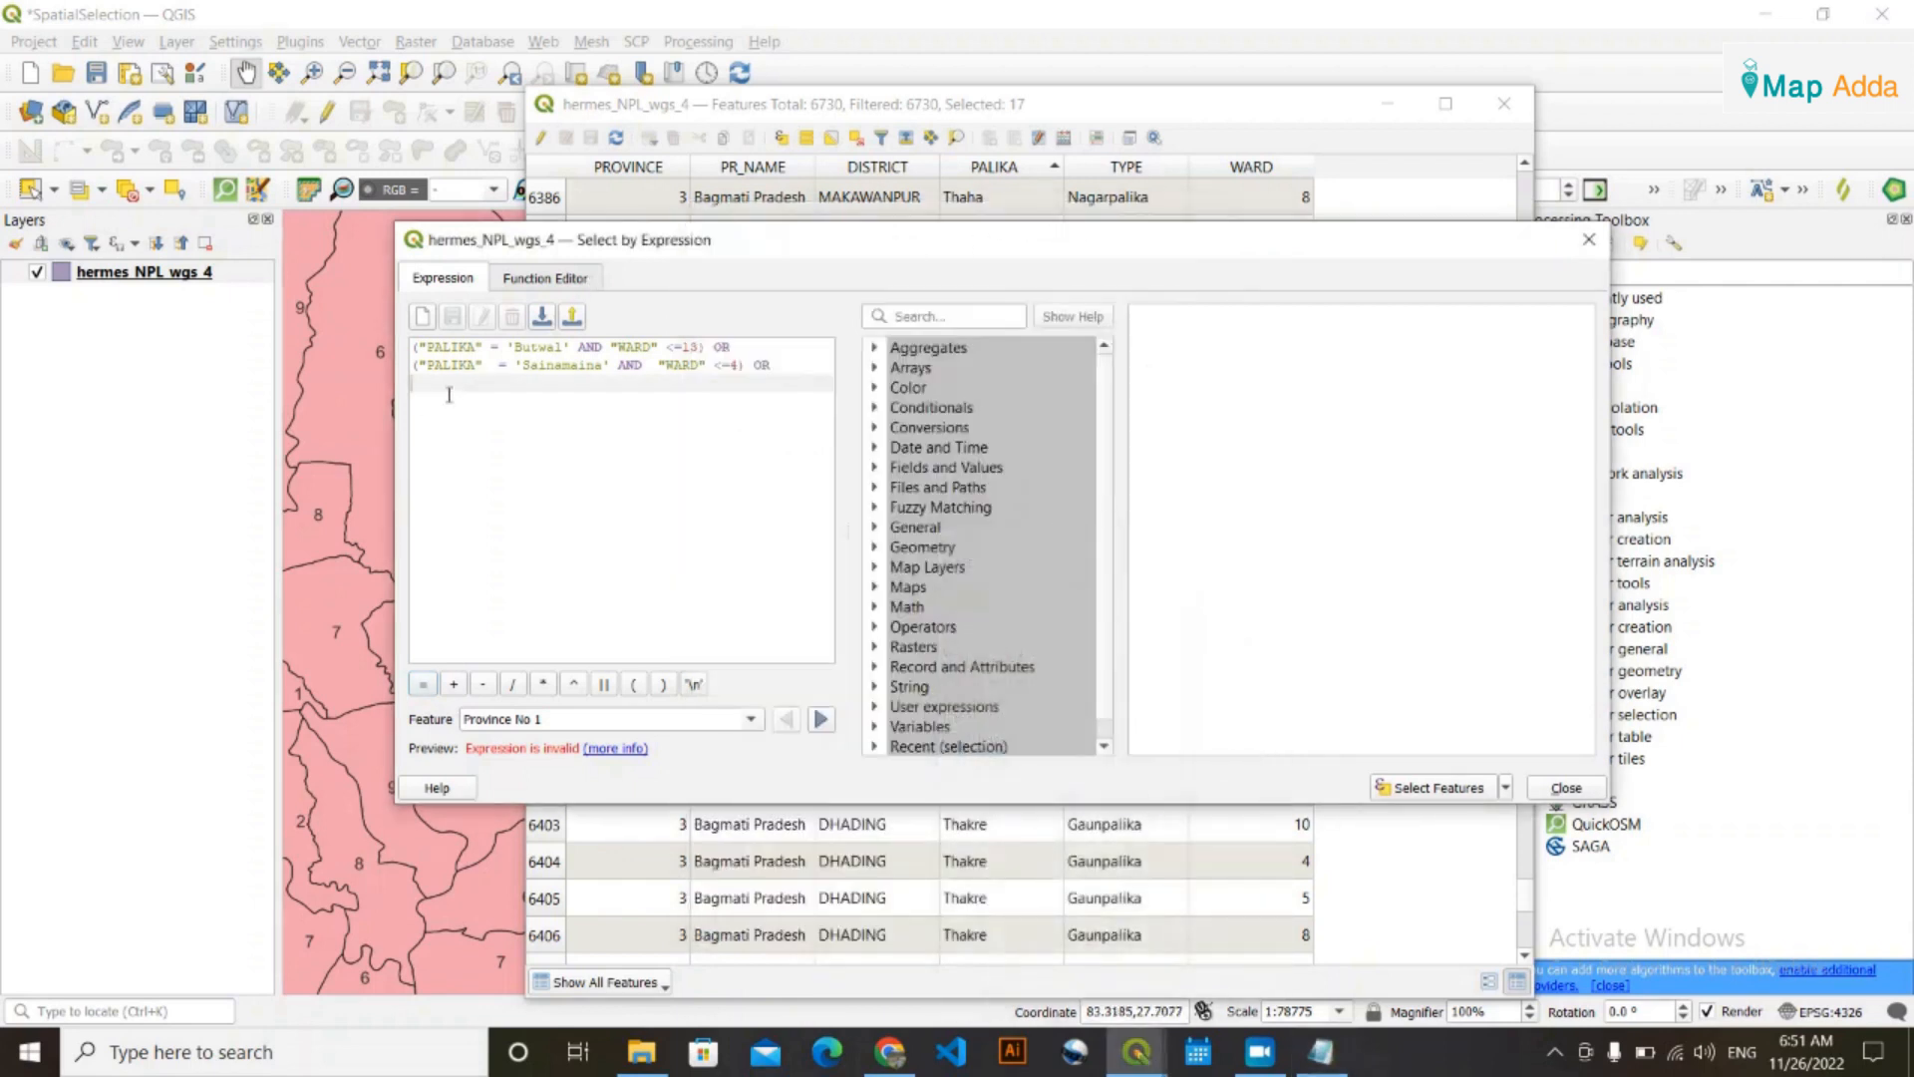
pyautogui.hotkey('ctrl', 'v')
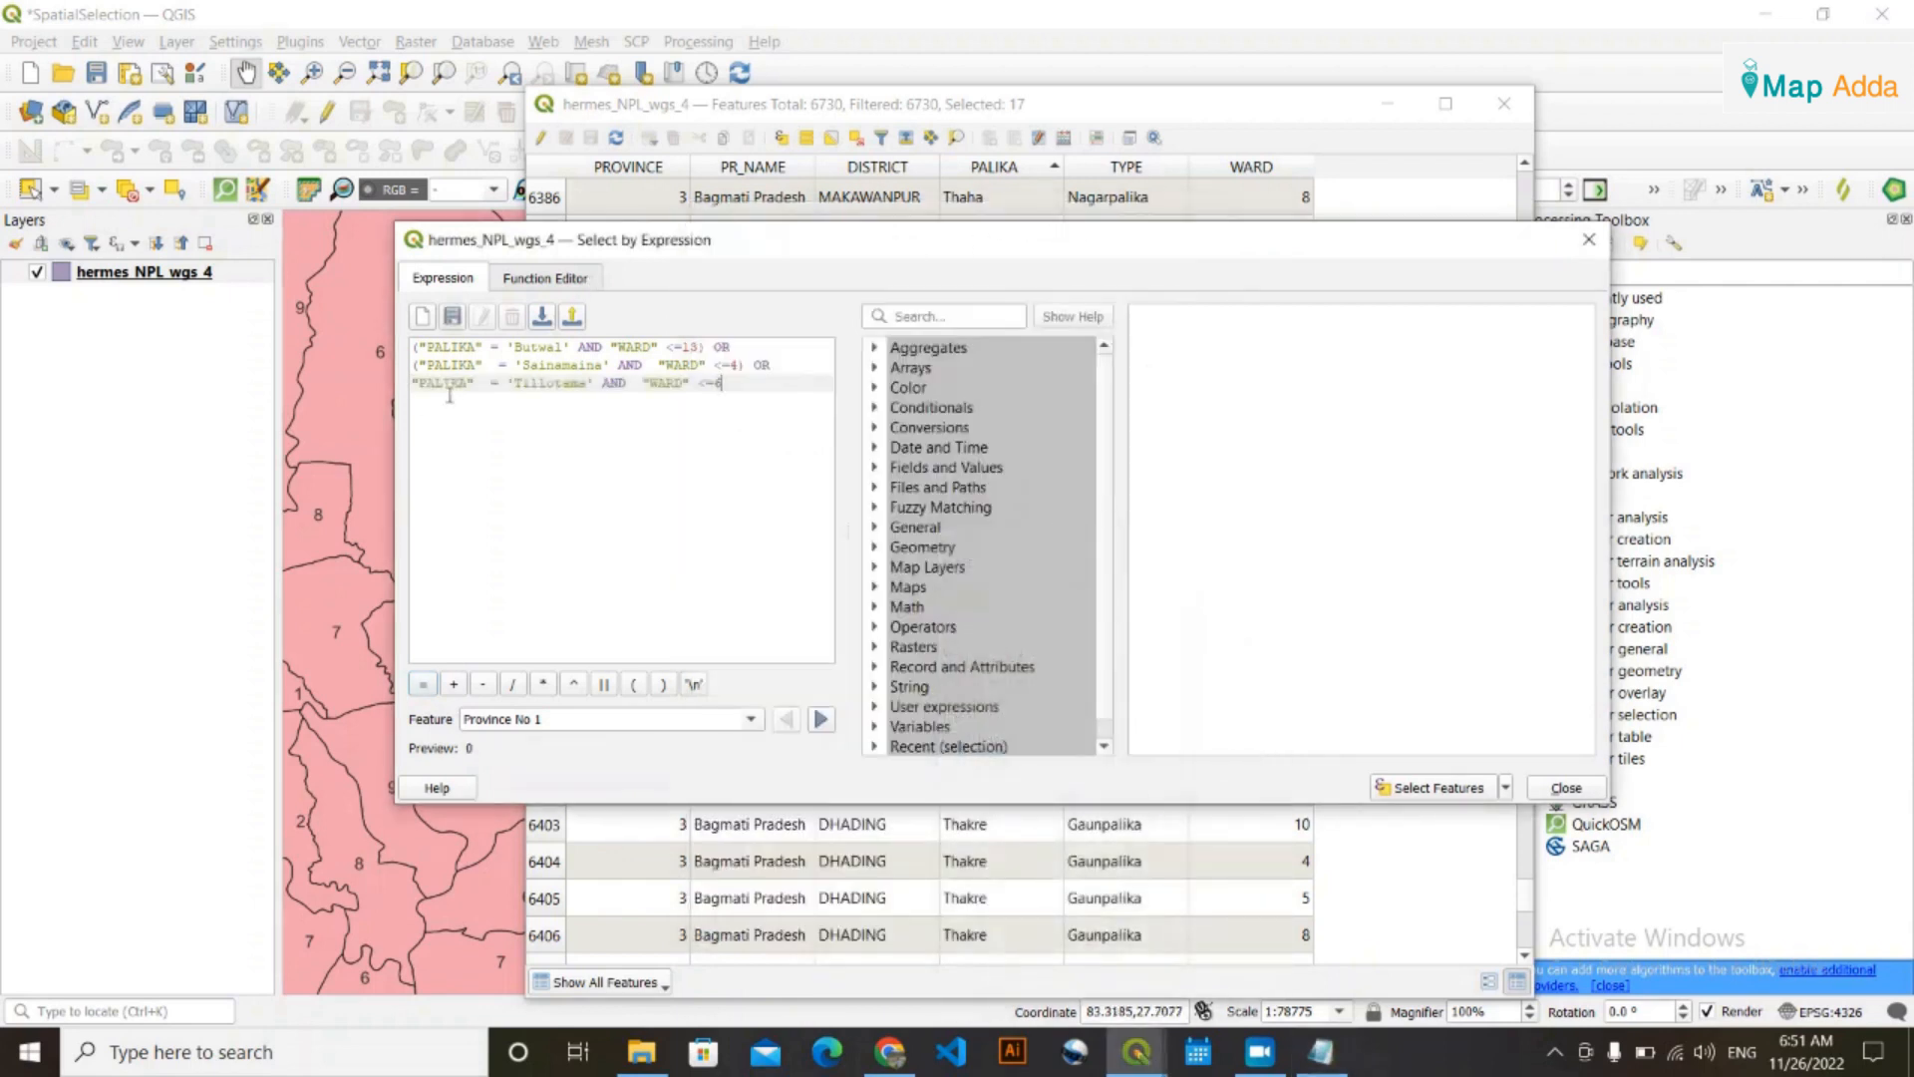
pyautogui.write(')')
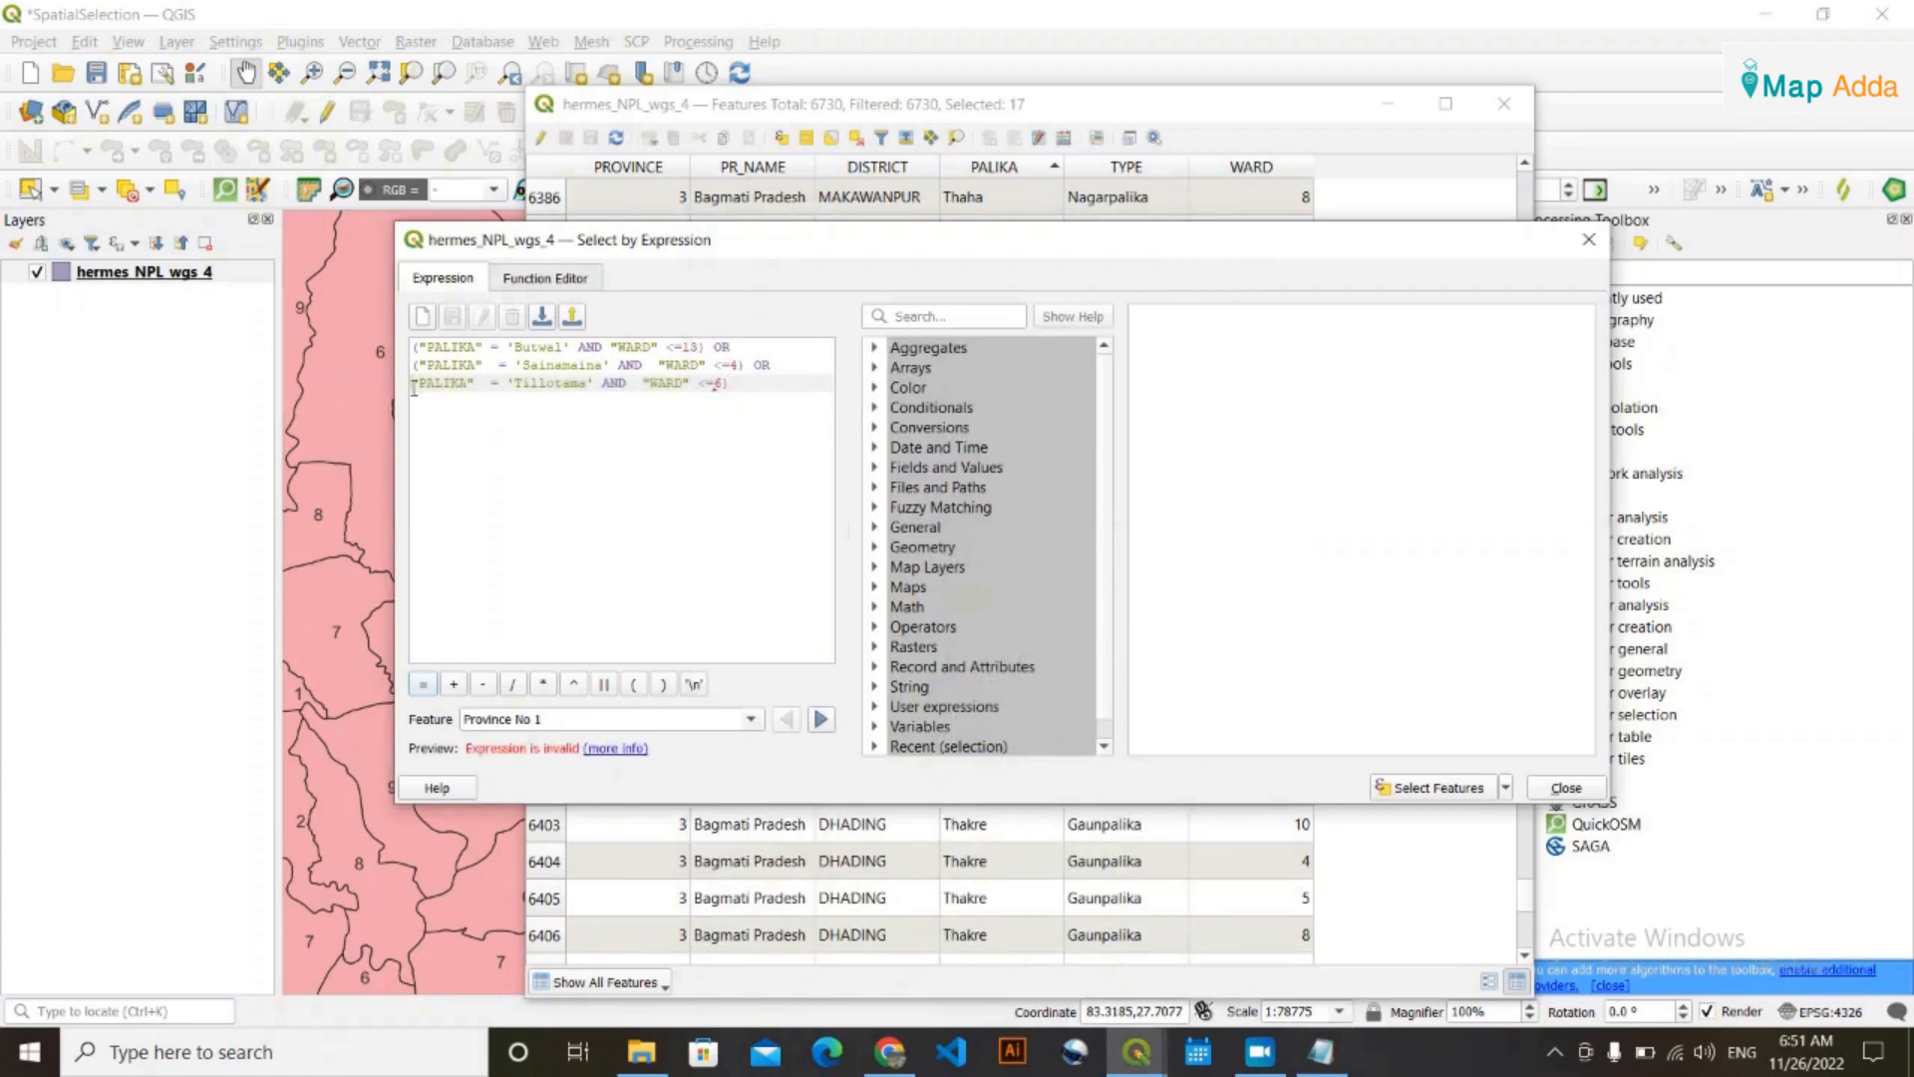
pyautogui.write(' OR (')
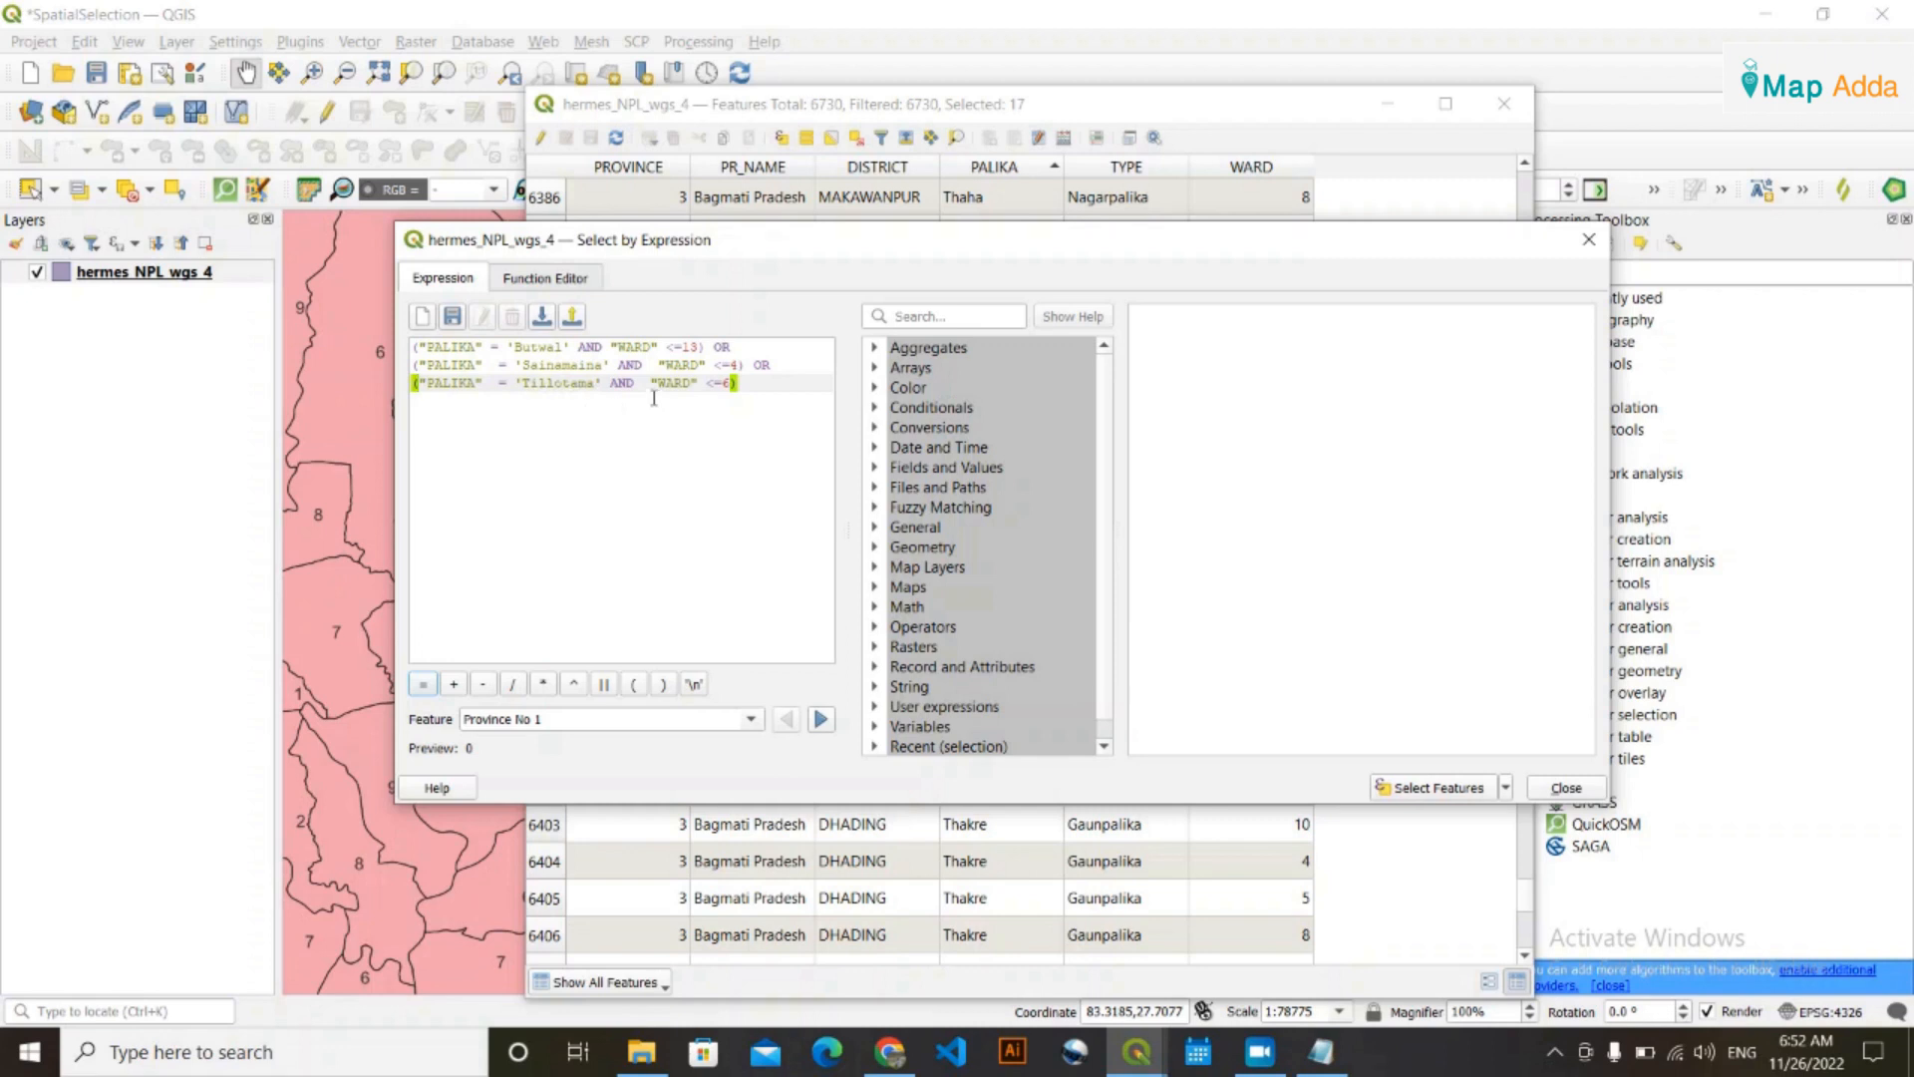
# Check the Rupandehi 2 ward ranges in See.txt and select the features matching the three OR-combined conditions
pyautogui.click(1321, 1052)
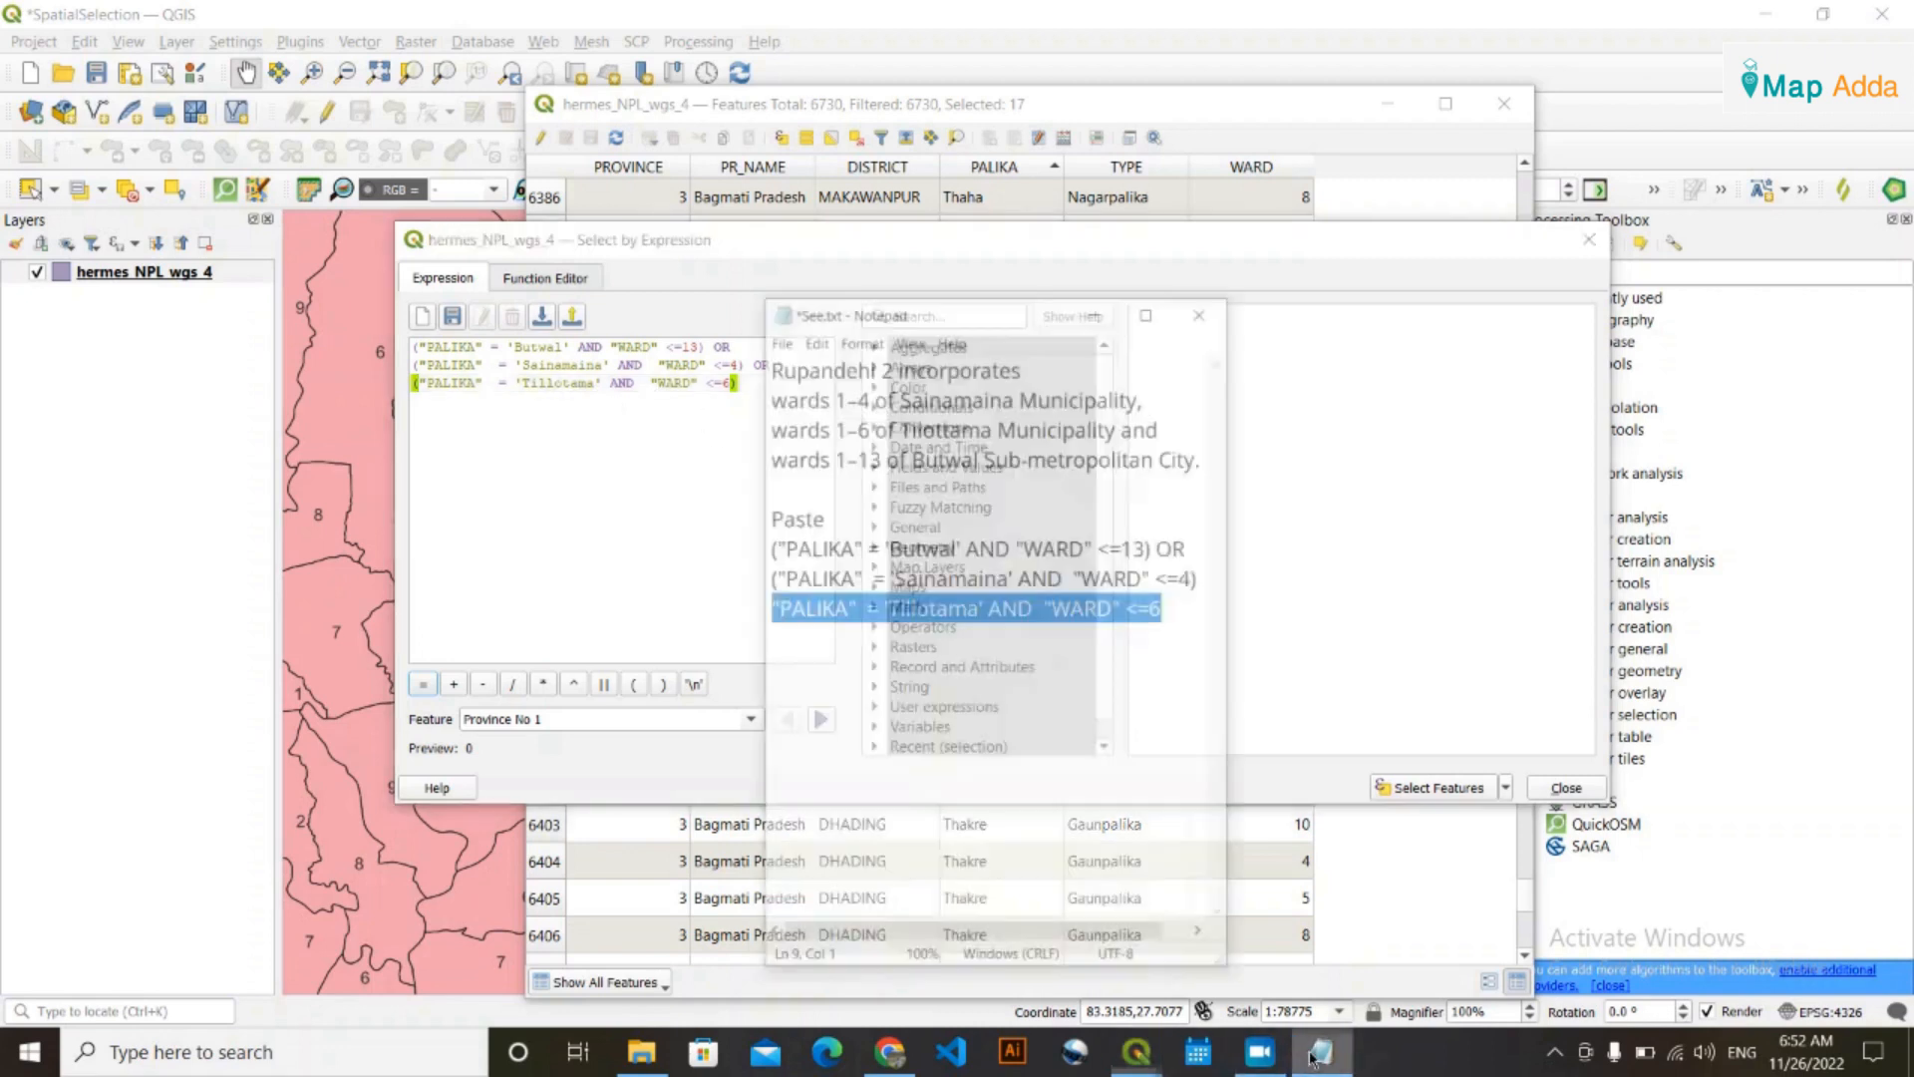
pyautogui.click(835, 403)
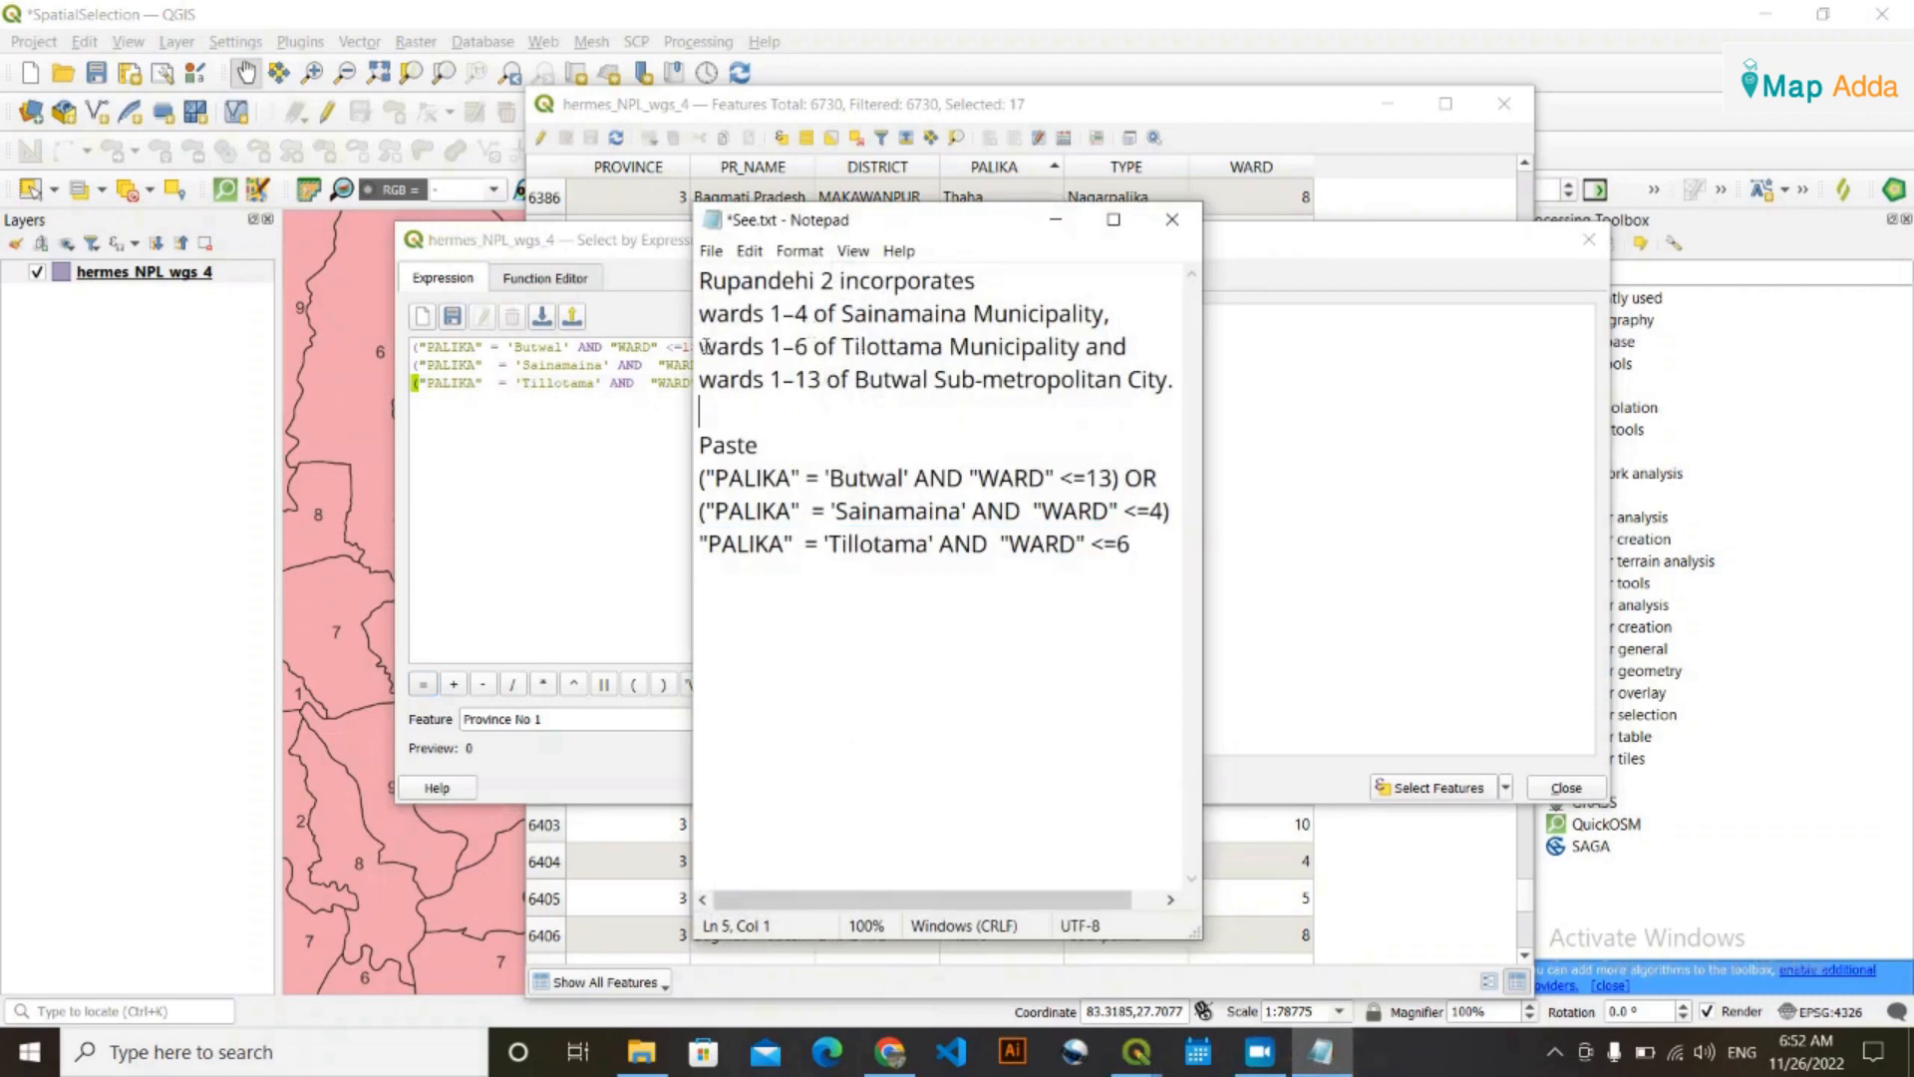
pyautogui.click(1054, 220)
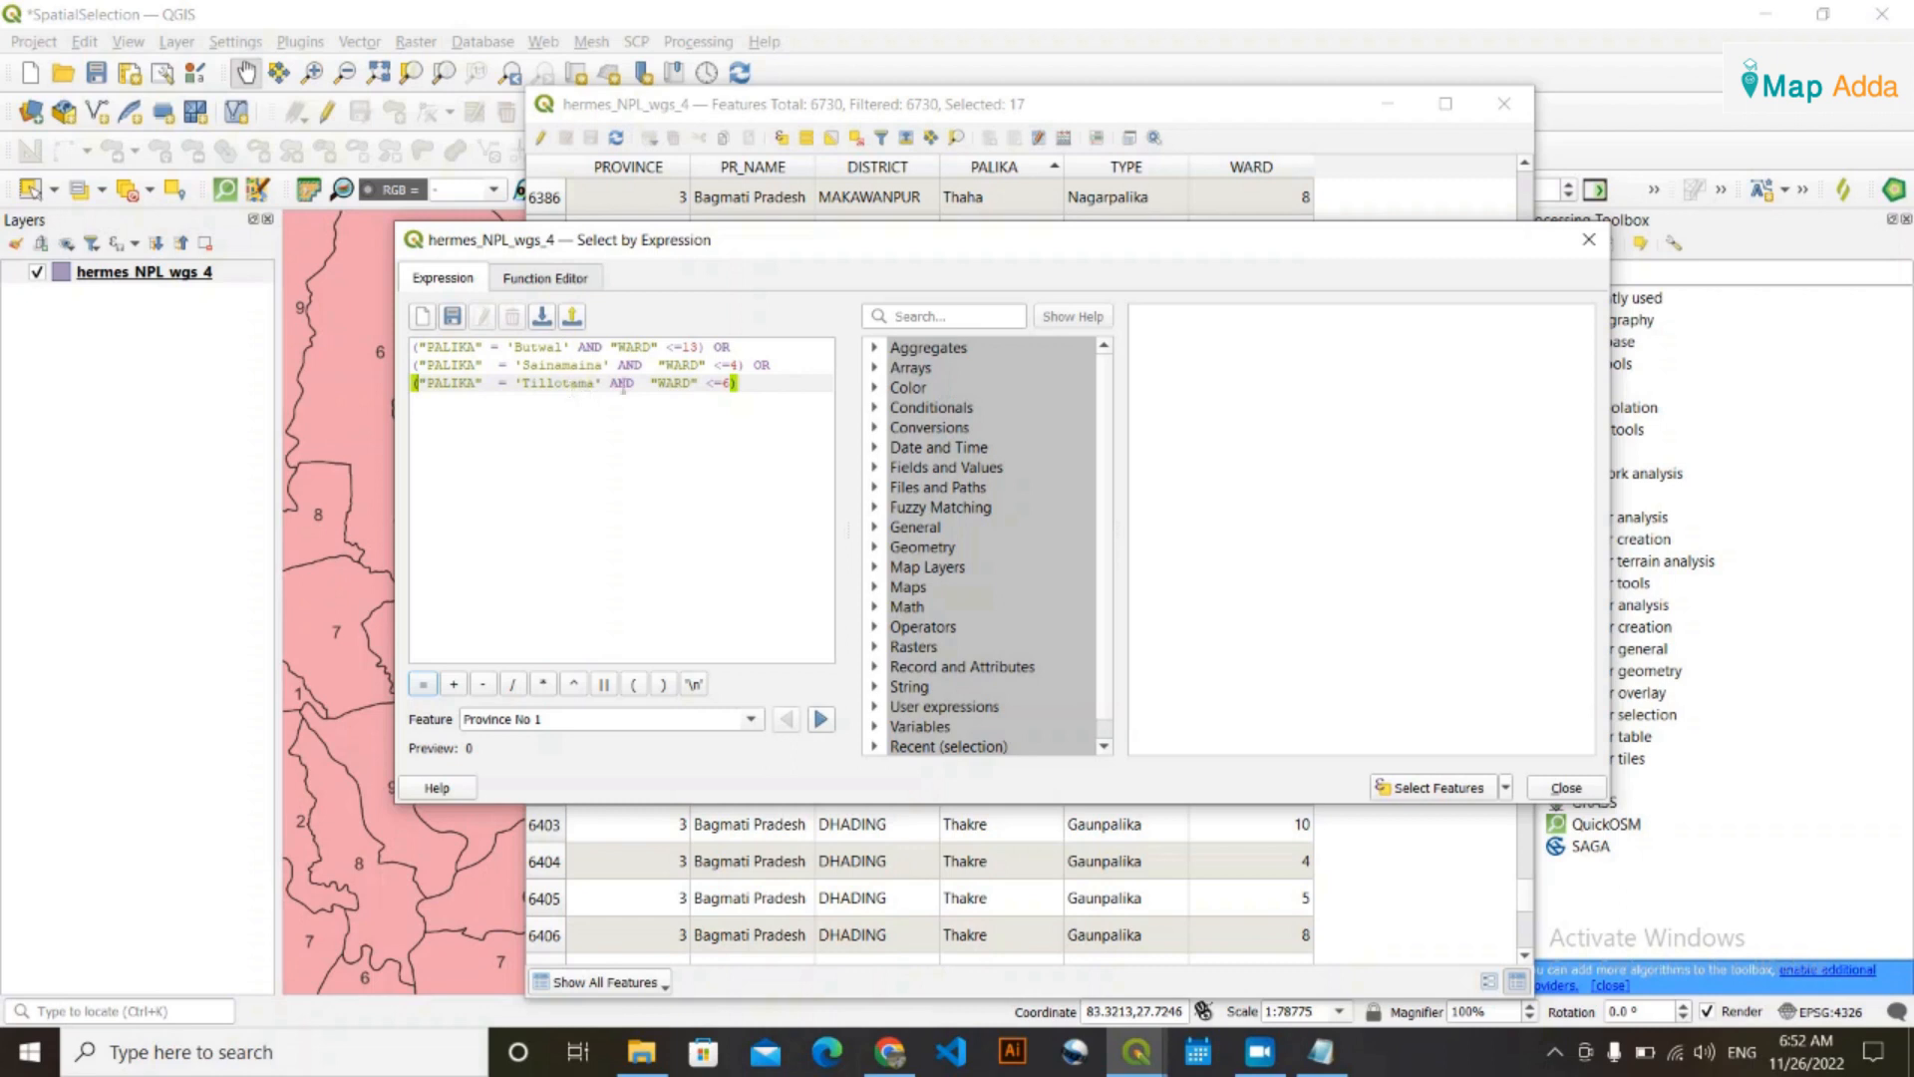
pyautogui.click(1455, 787)
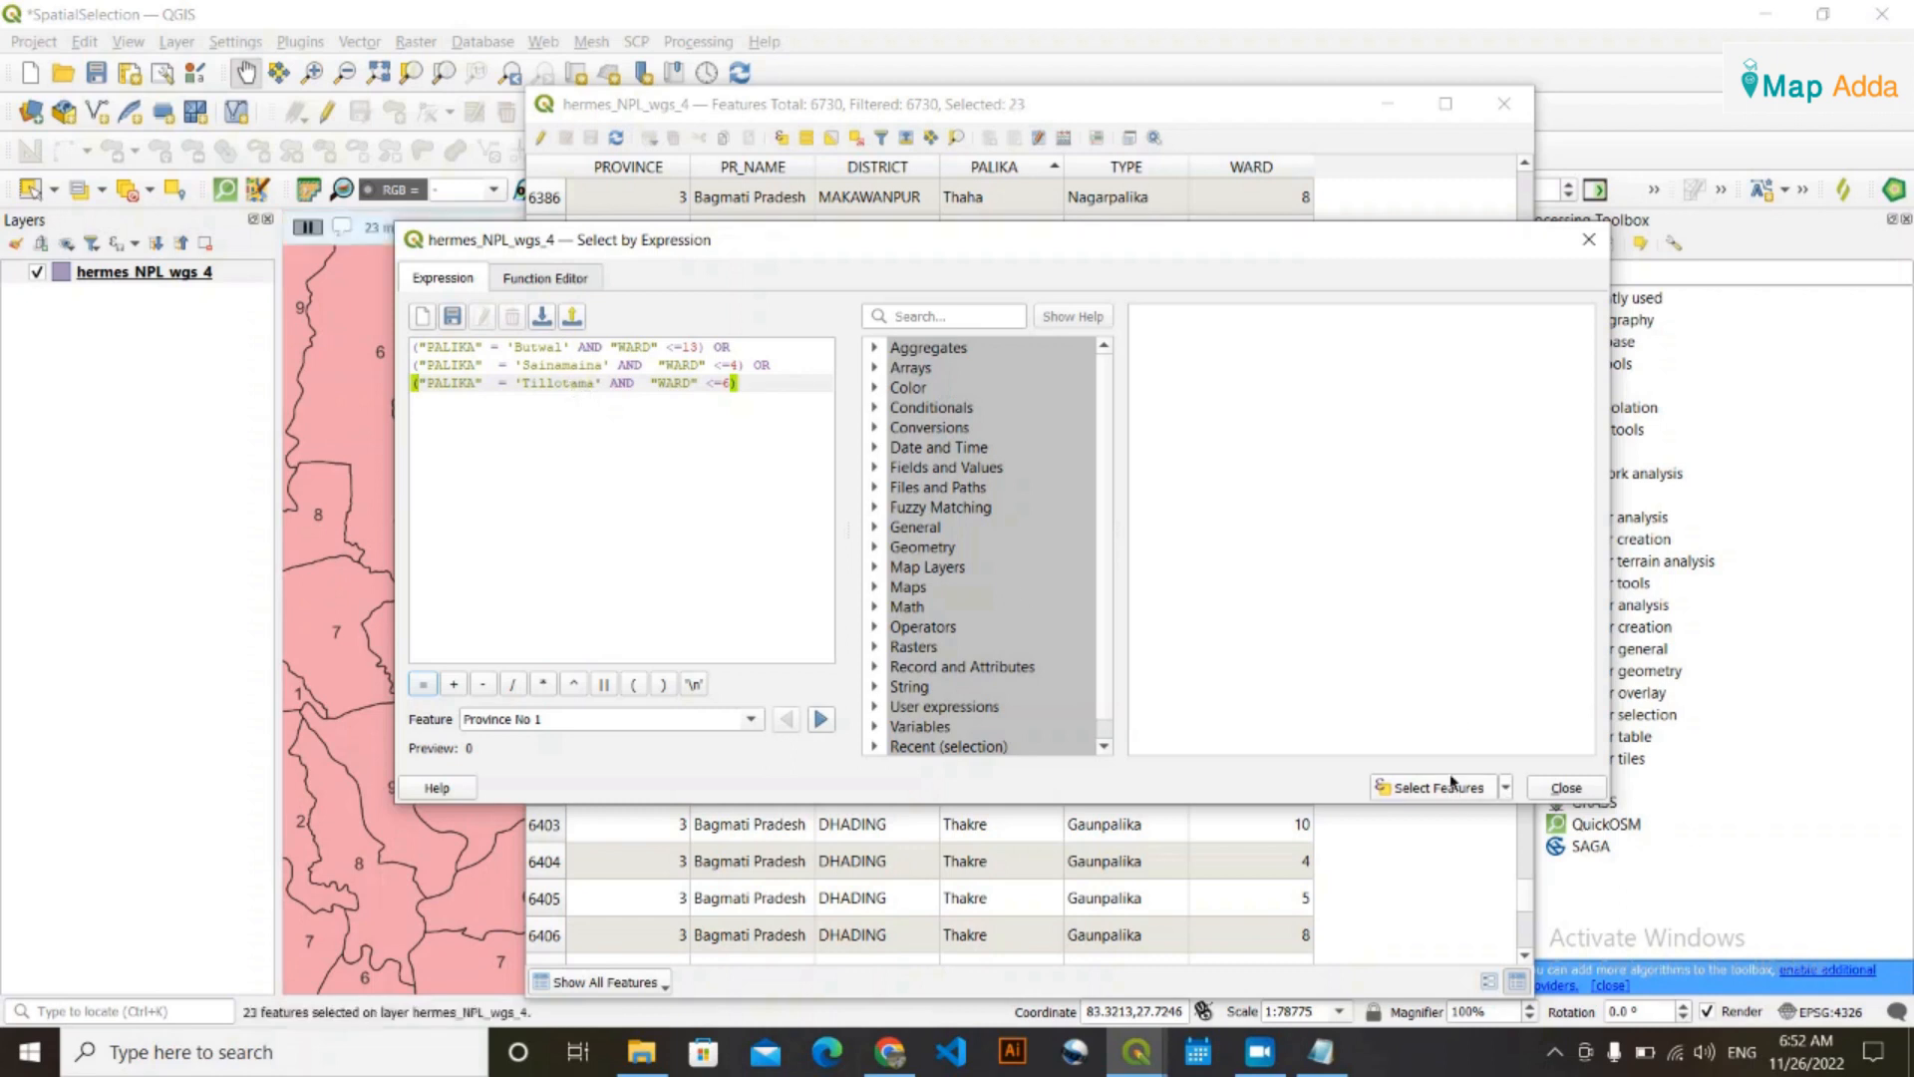
pyautogui.click(1590, 240)
pyautogui.click(1391, 120)
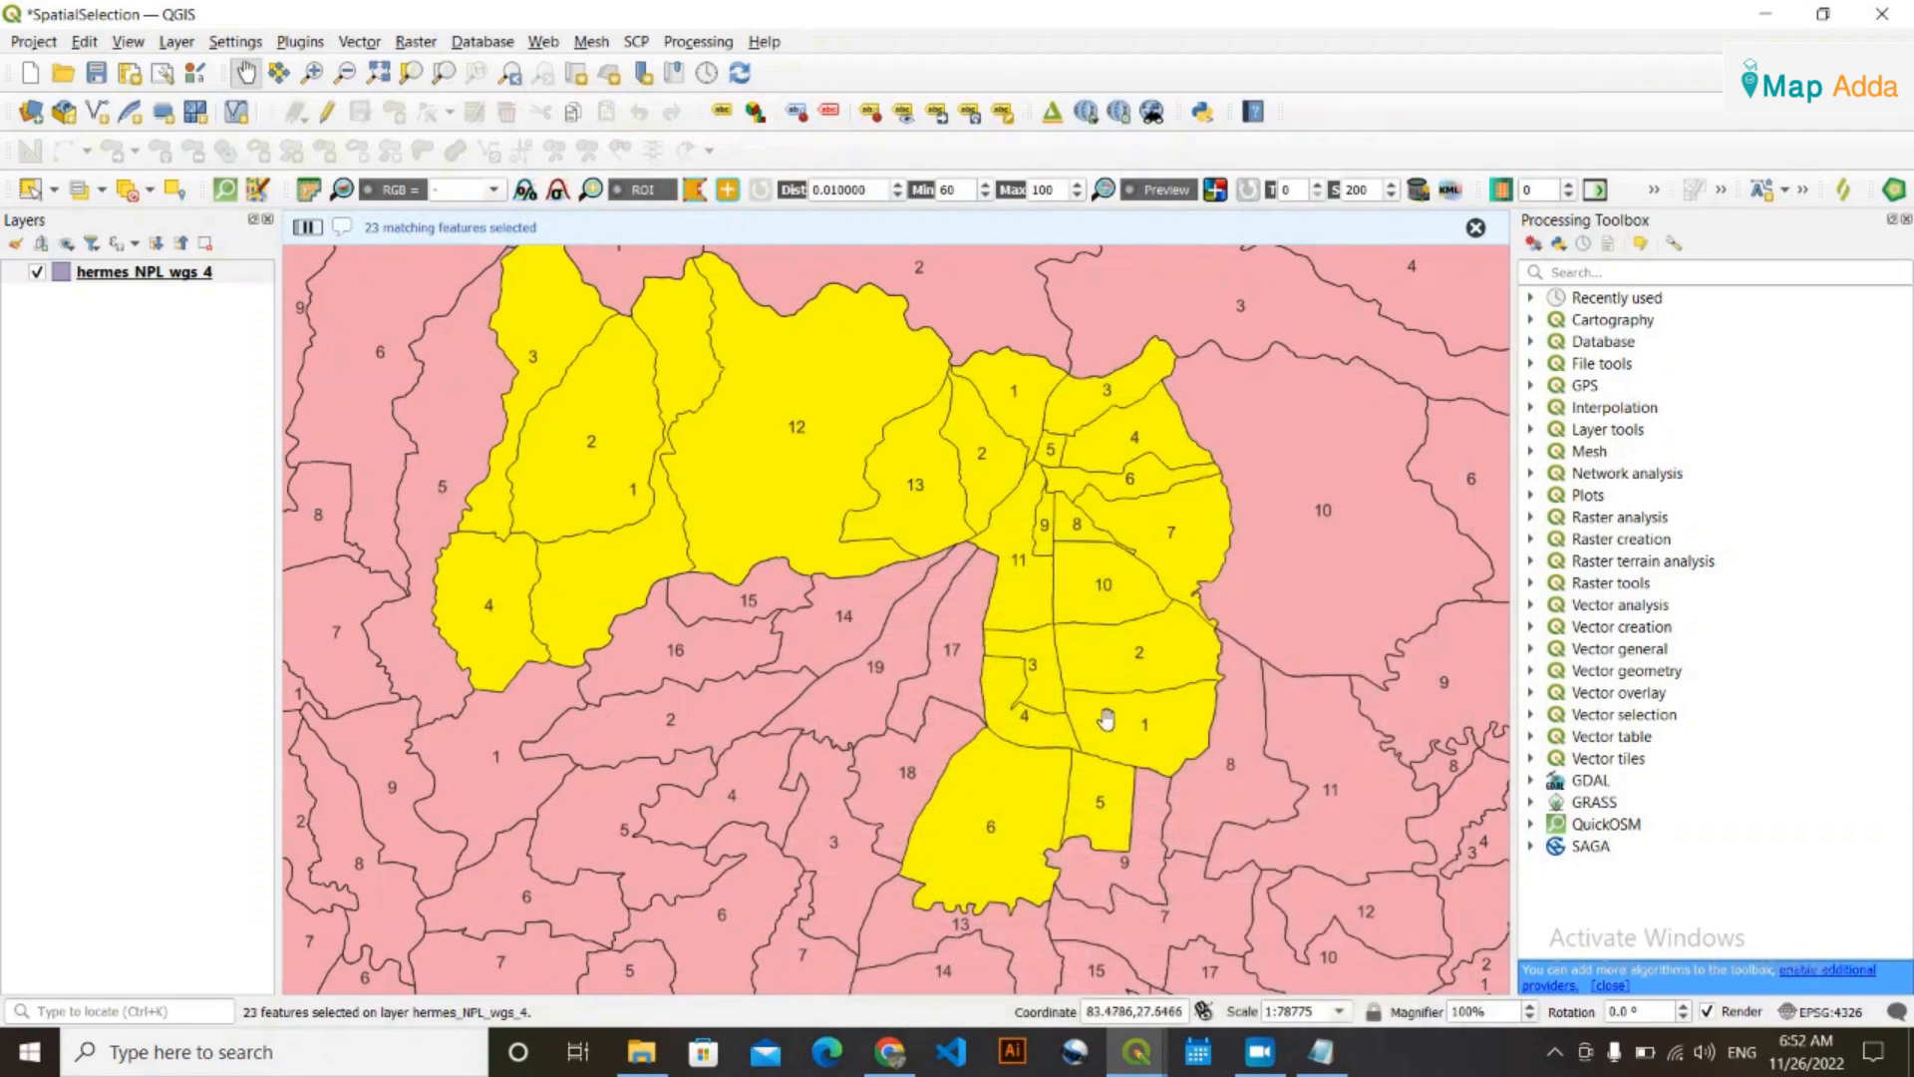
# Look through the layer's attribute table by PALIKA for the selected rows, including the Tillotama wards
pyautogui.moveTo(1140, 1054)
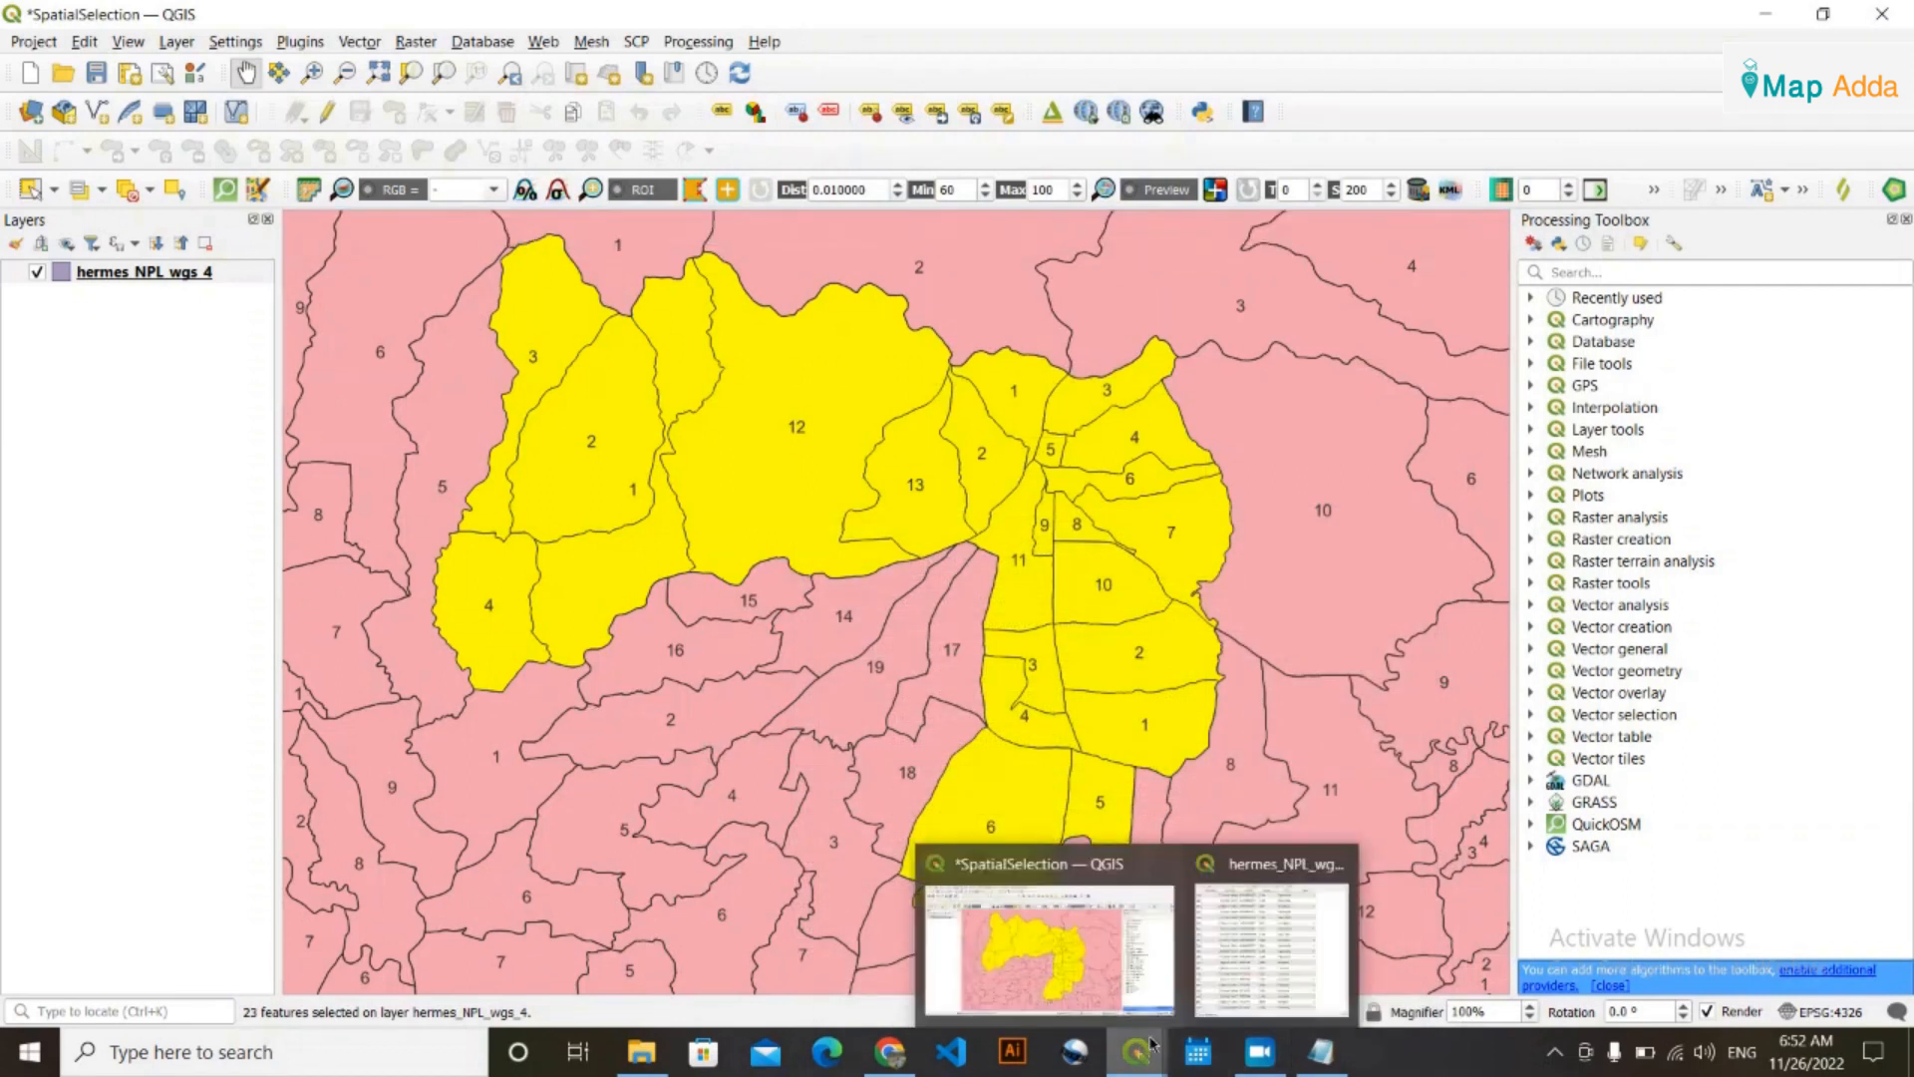
pyautogui.click(1286, 877)
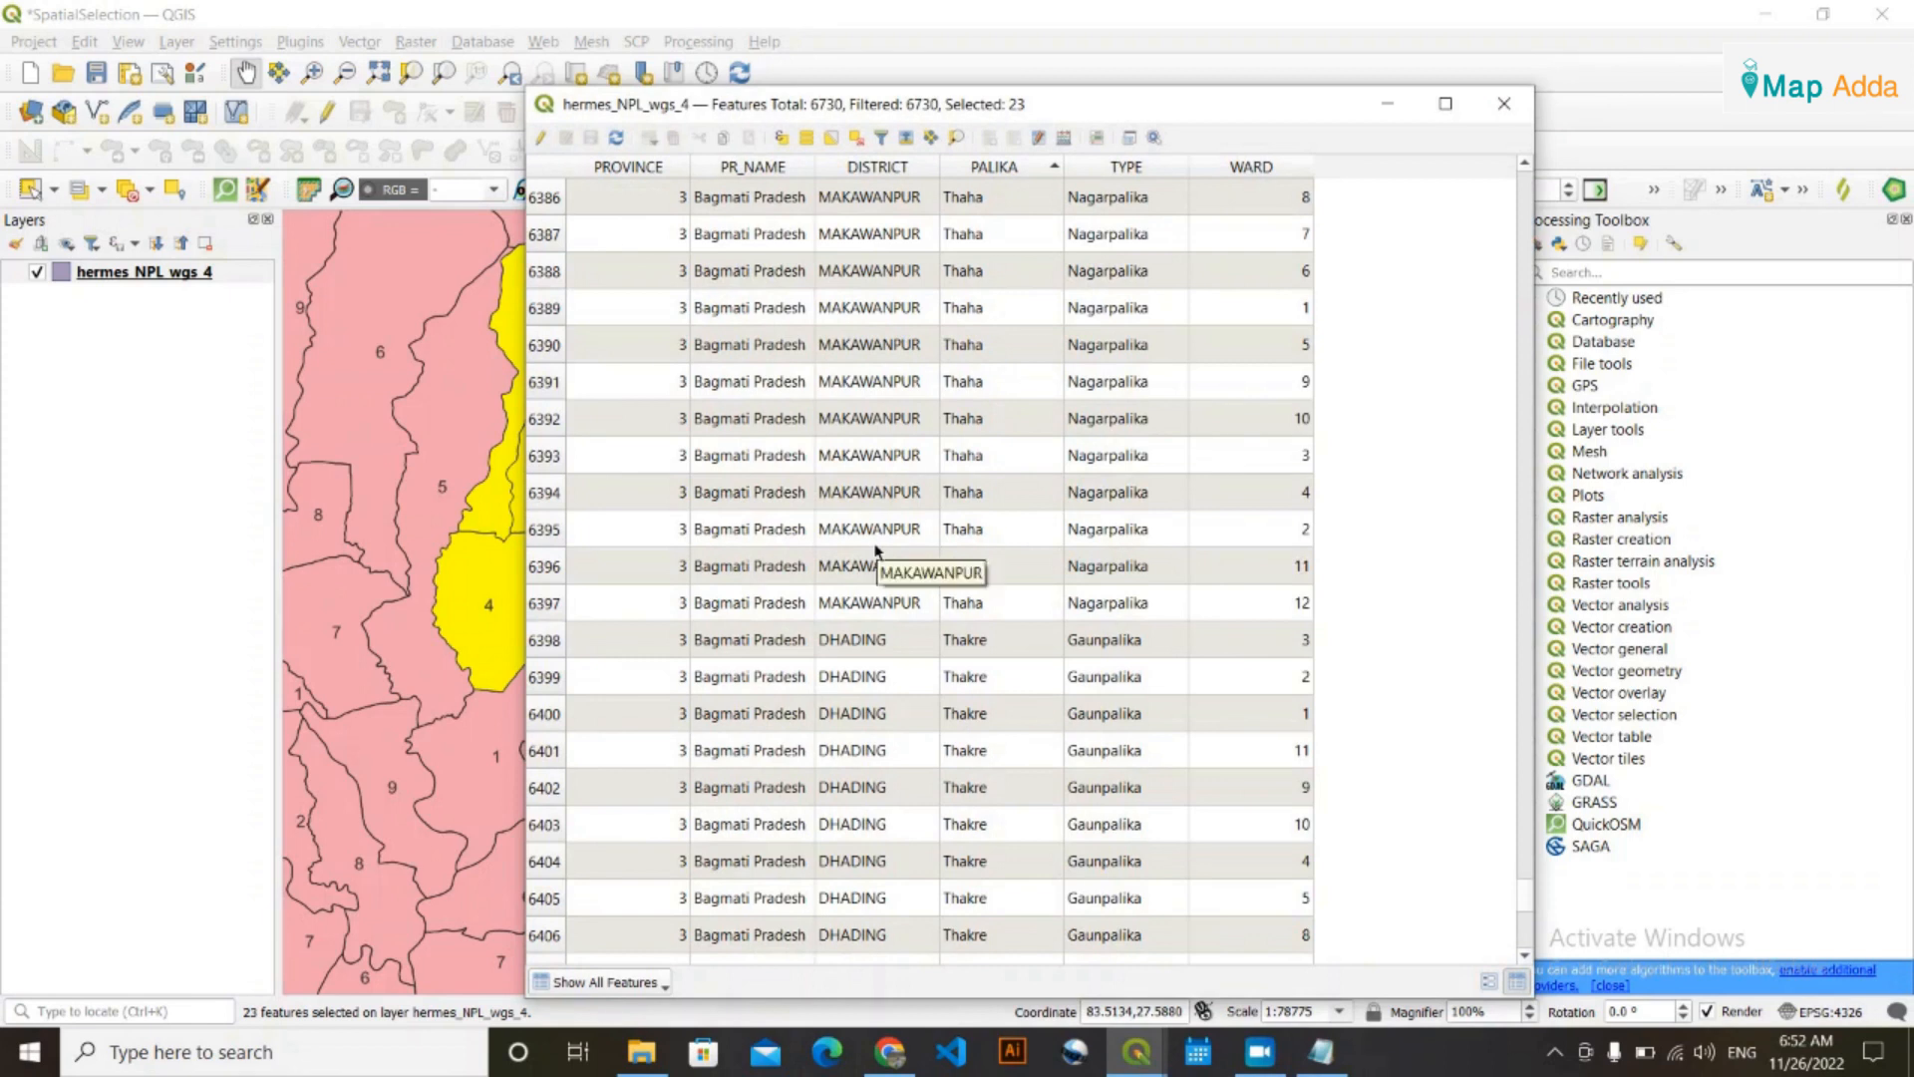
pyautogui.scroll(-12, 993, 215)
pyautogui.scroll(16, 994, 219)
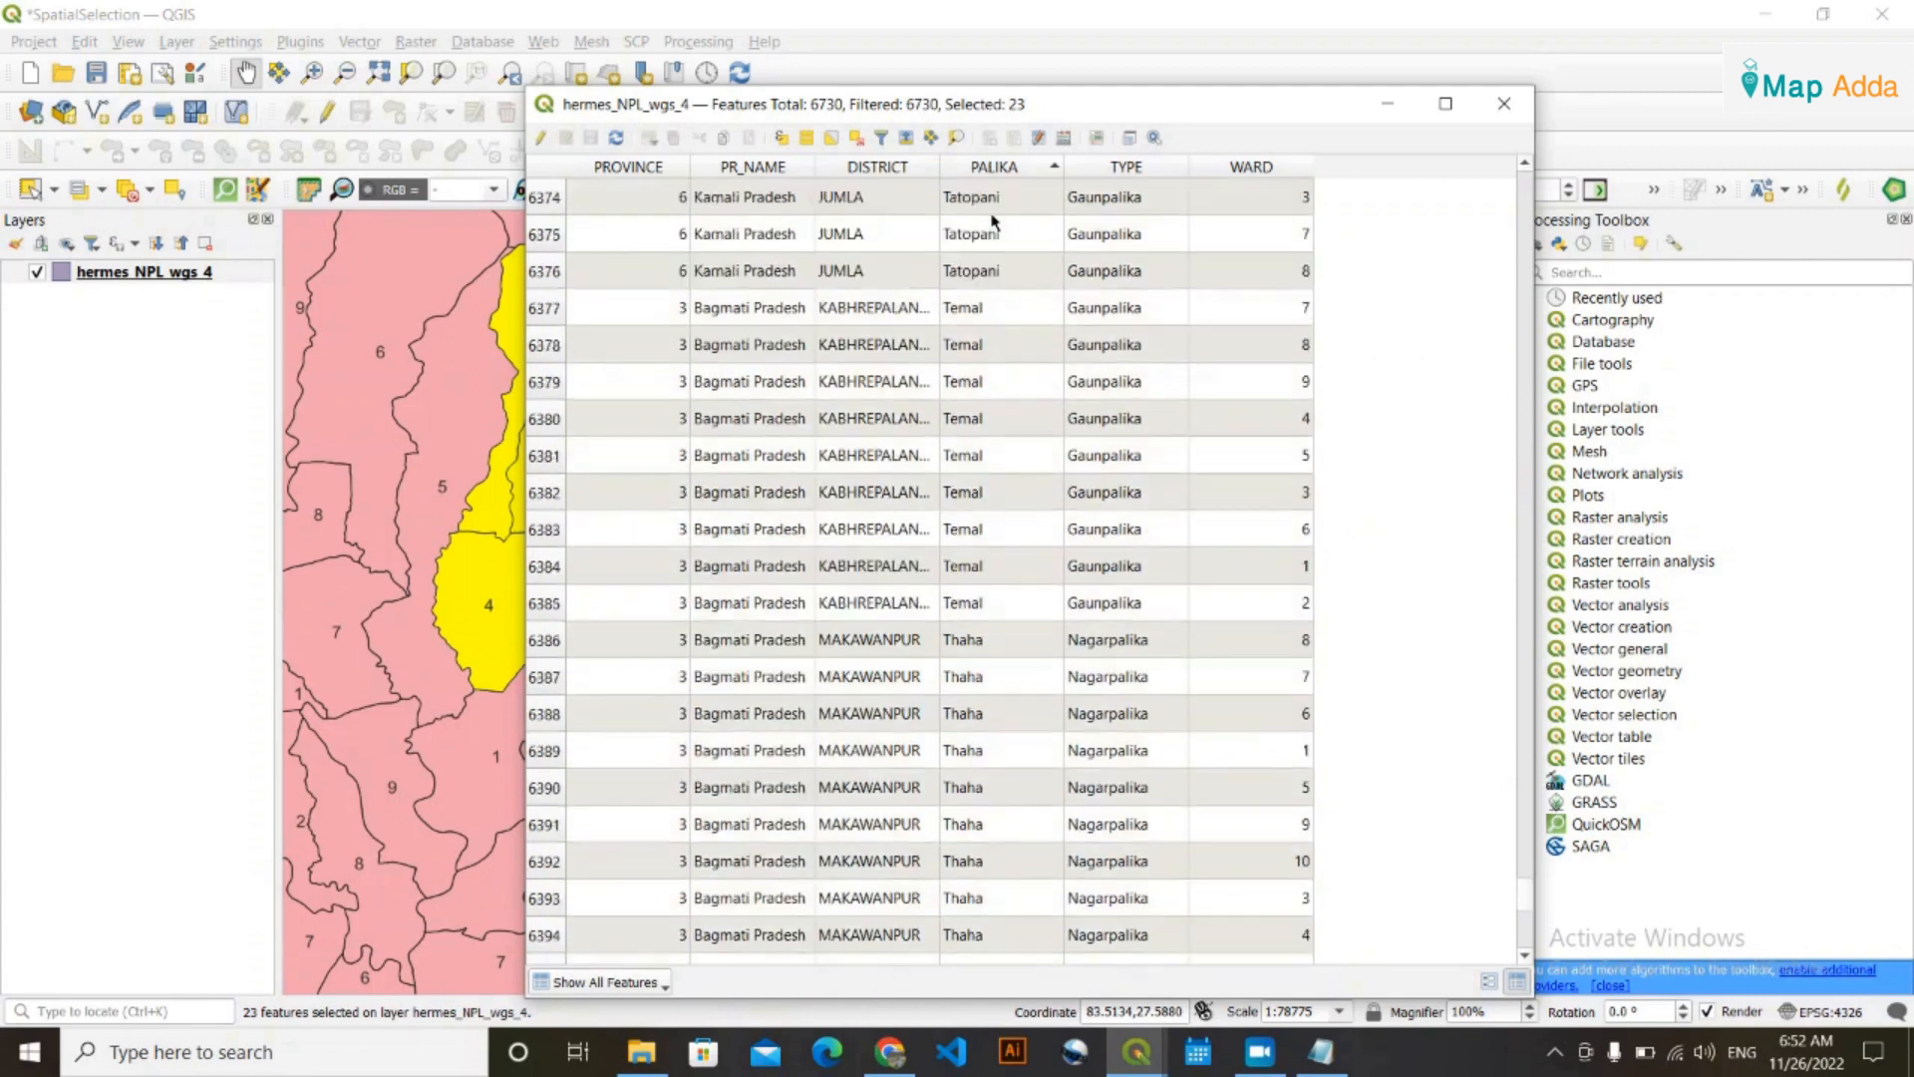
pyautogui.scroll(8, 994, 220)
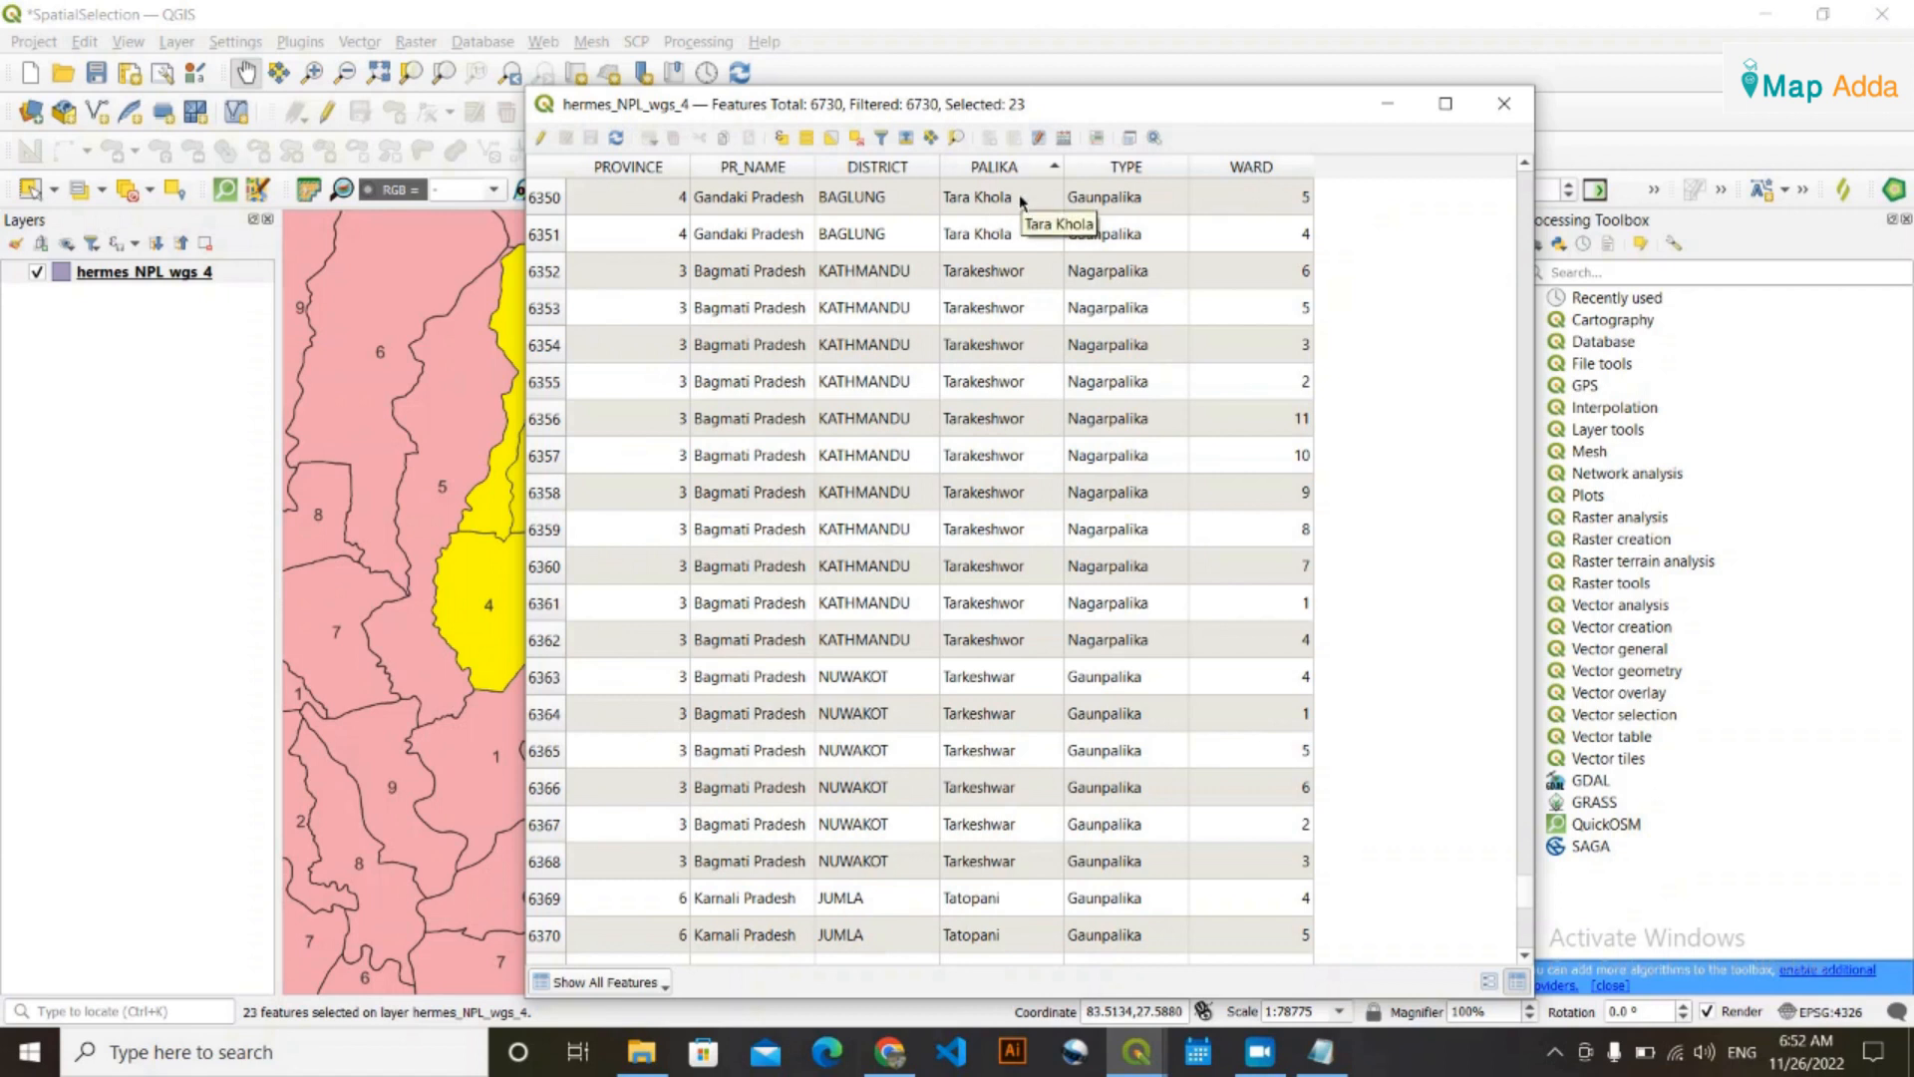
pyautogui.scroll(-20, 1020, 203)
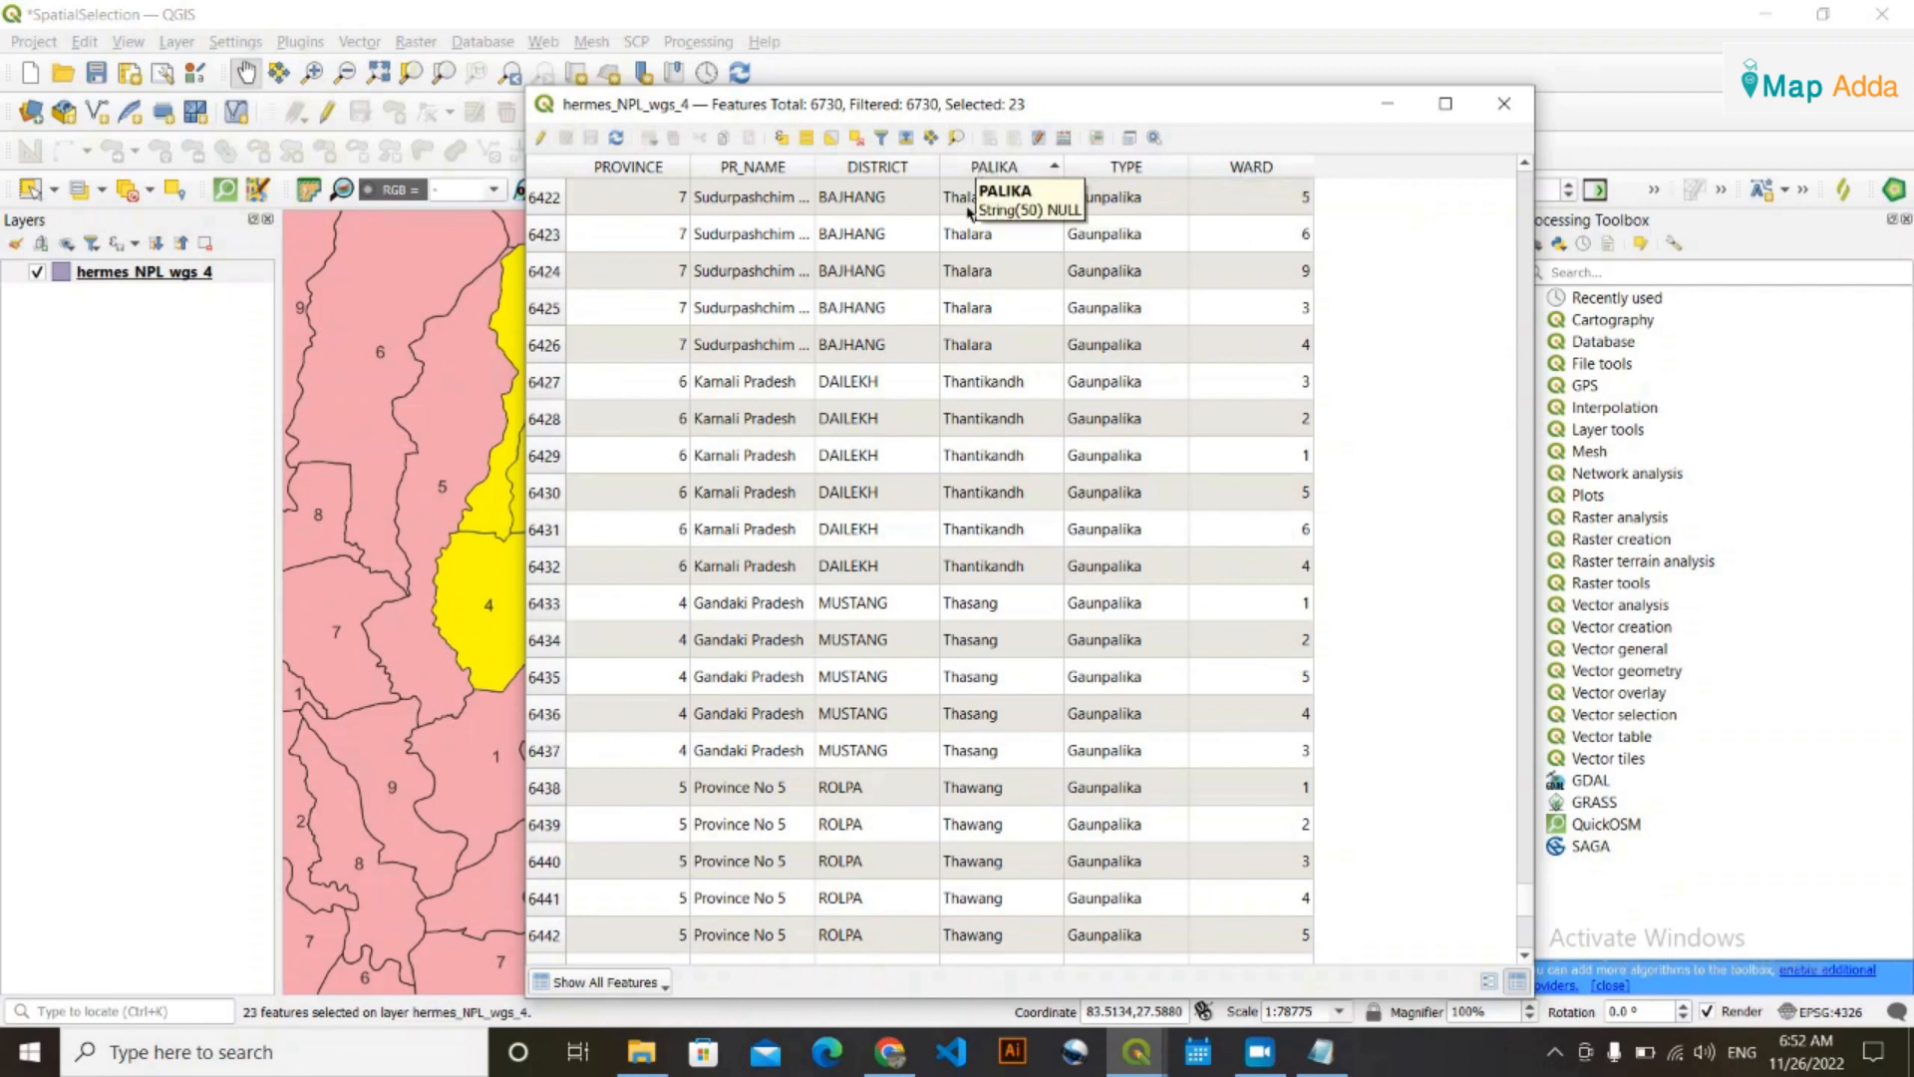
pyautogui.scroll(-8, 1059, 321)
pyautogui.scroll(-16, 1081, 385)
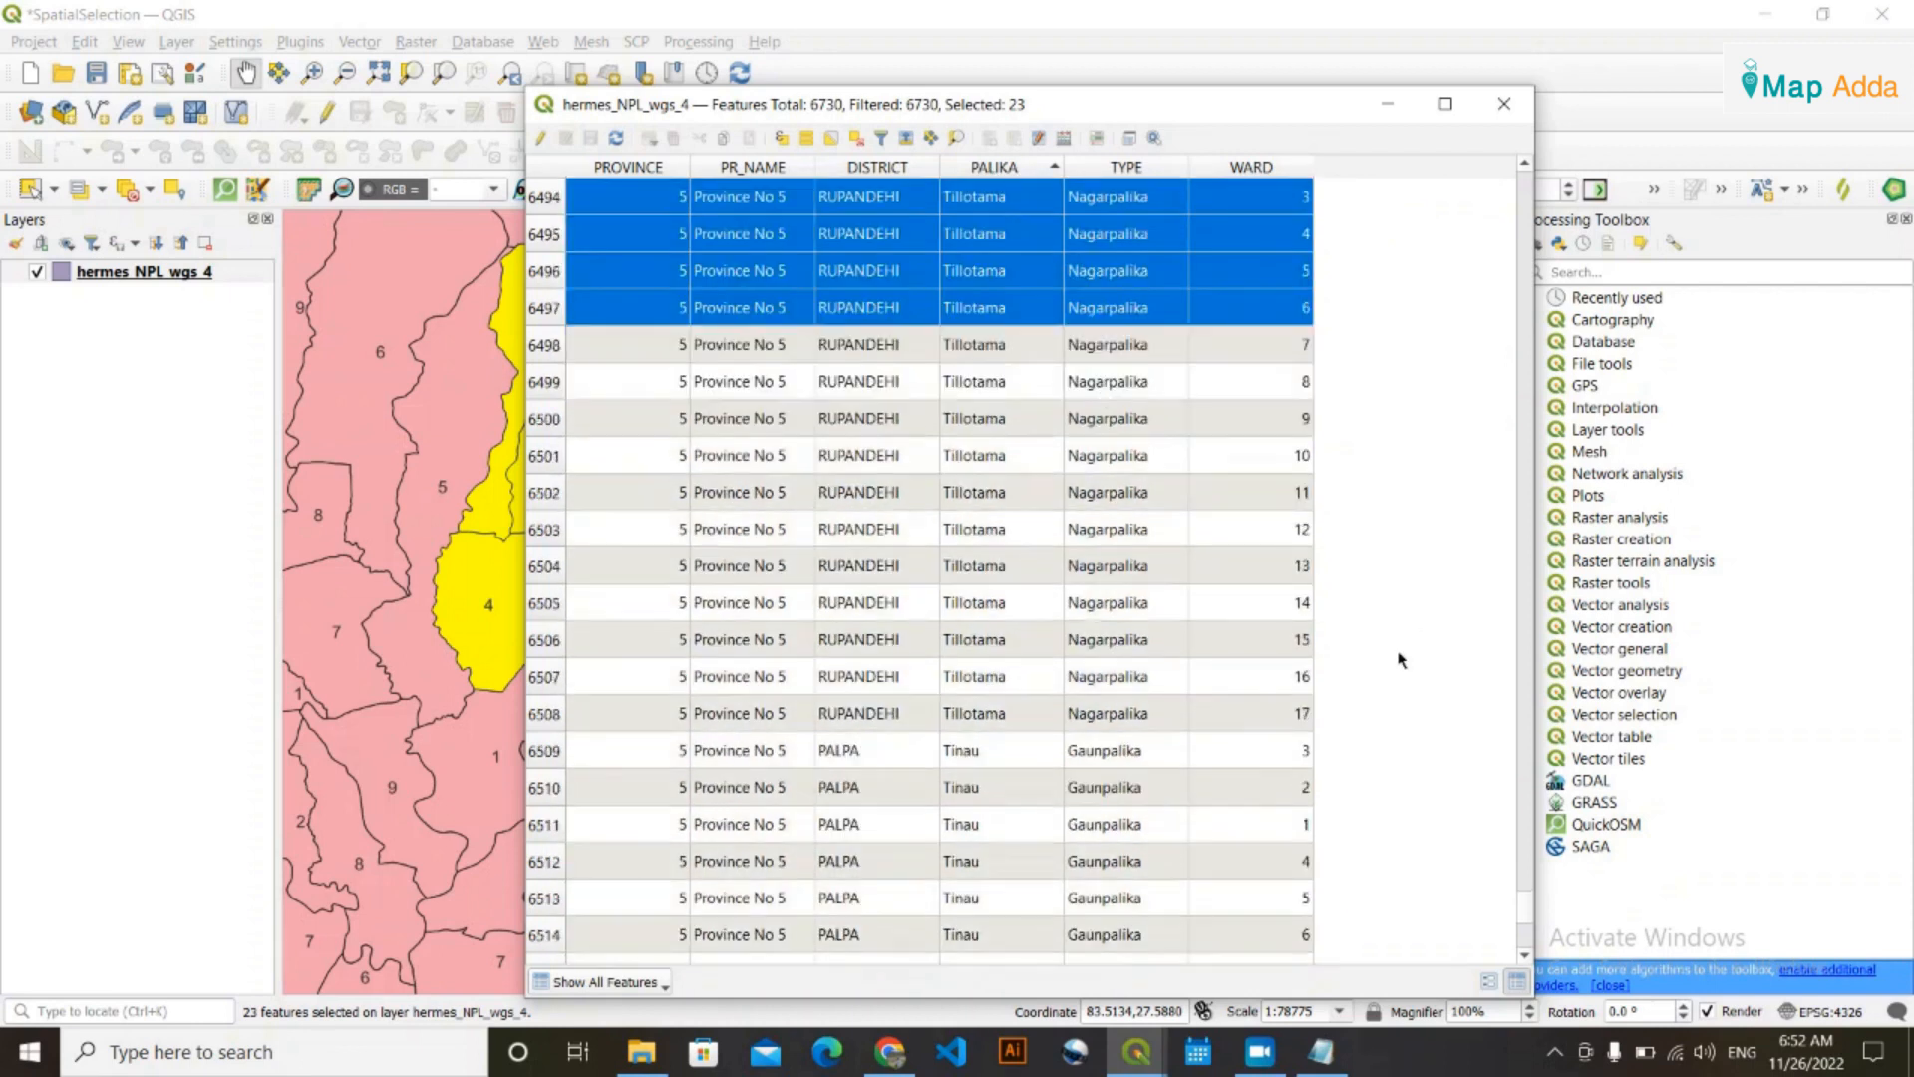
pyautogui.scroll(2, 1098, 457)
pyautogui.scroll(-10, 1068, 684)
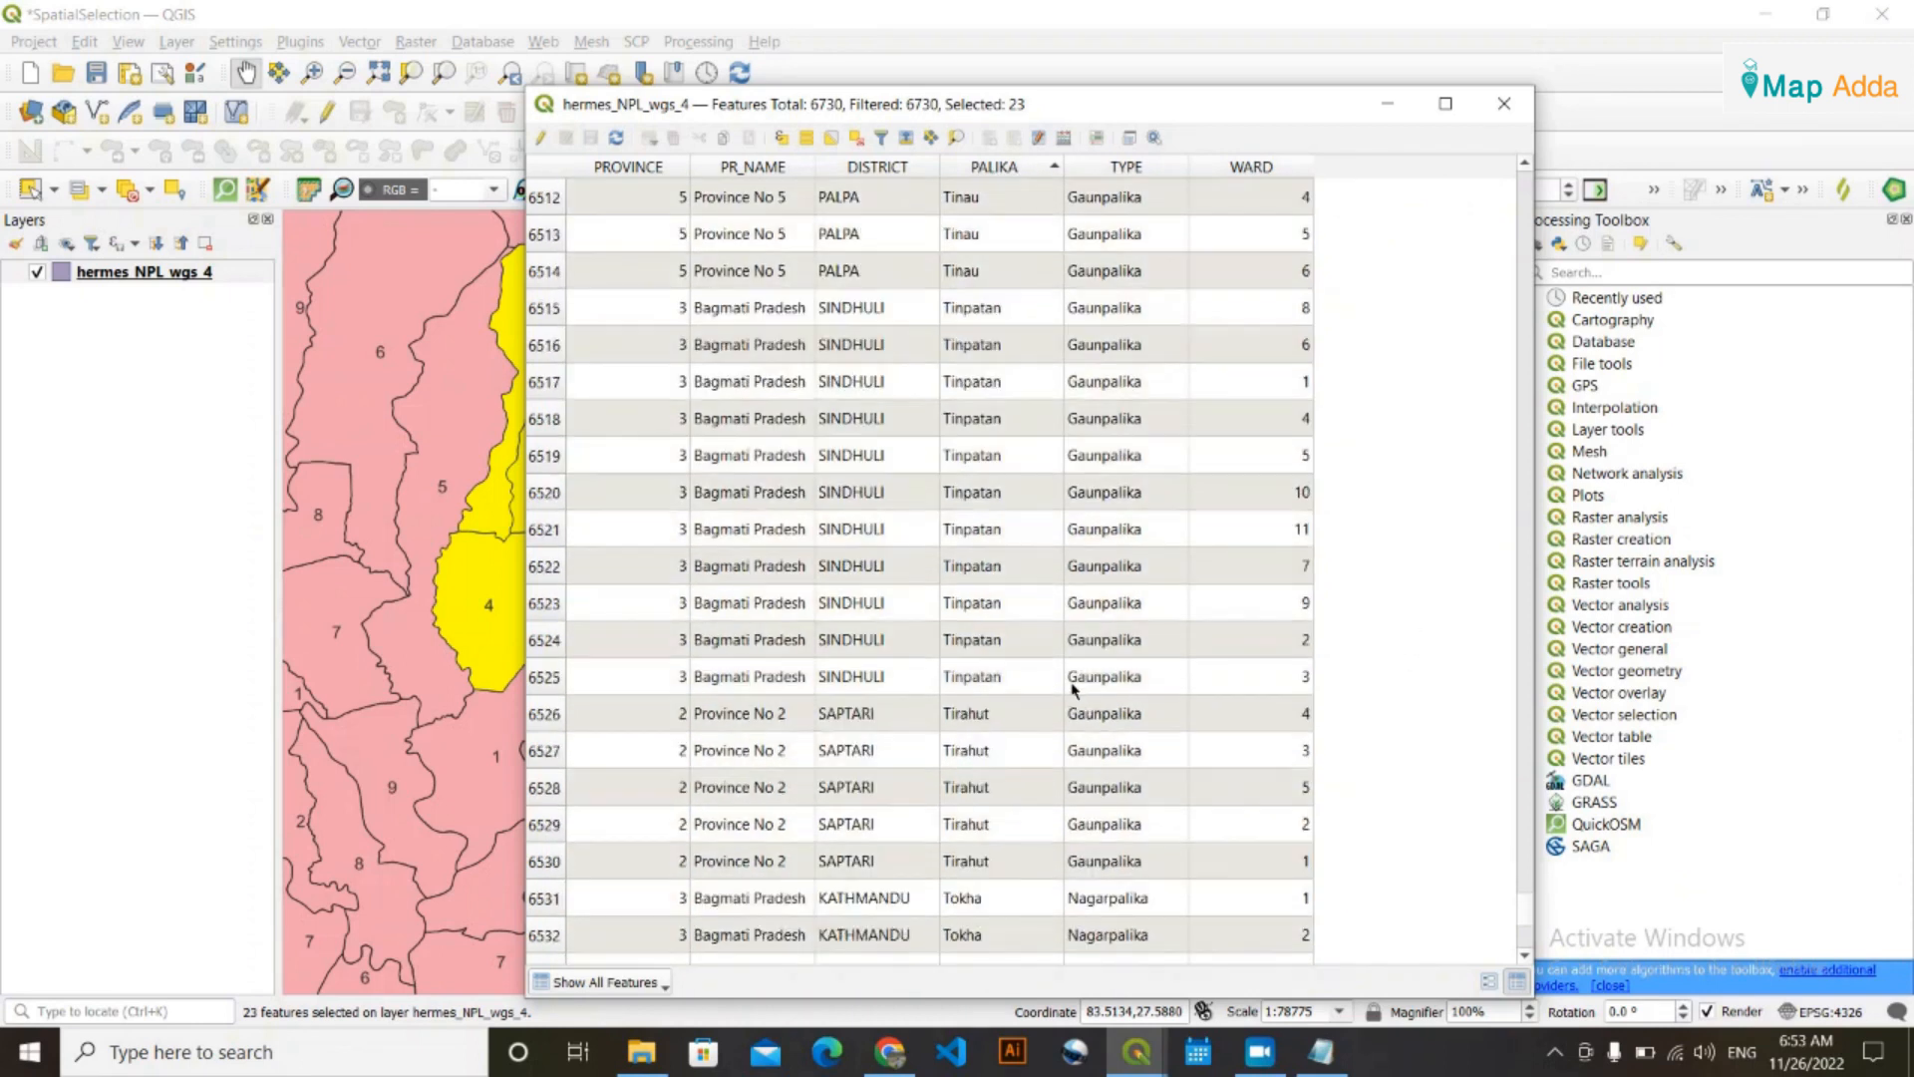
pyautogui.scroll(17, 1068, 684)
pyautogui.scroll(20, 1066, 643)
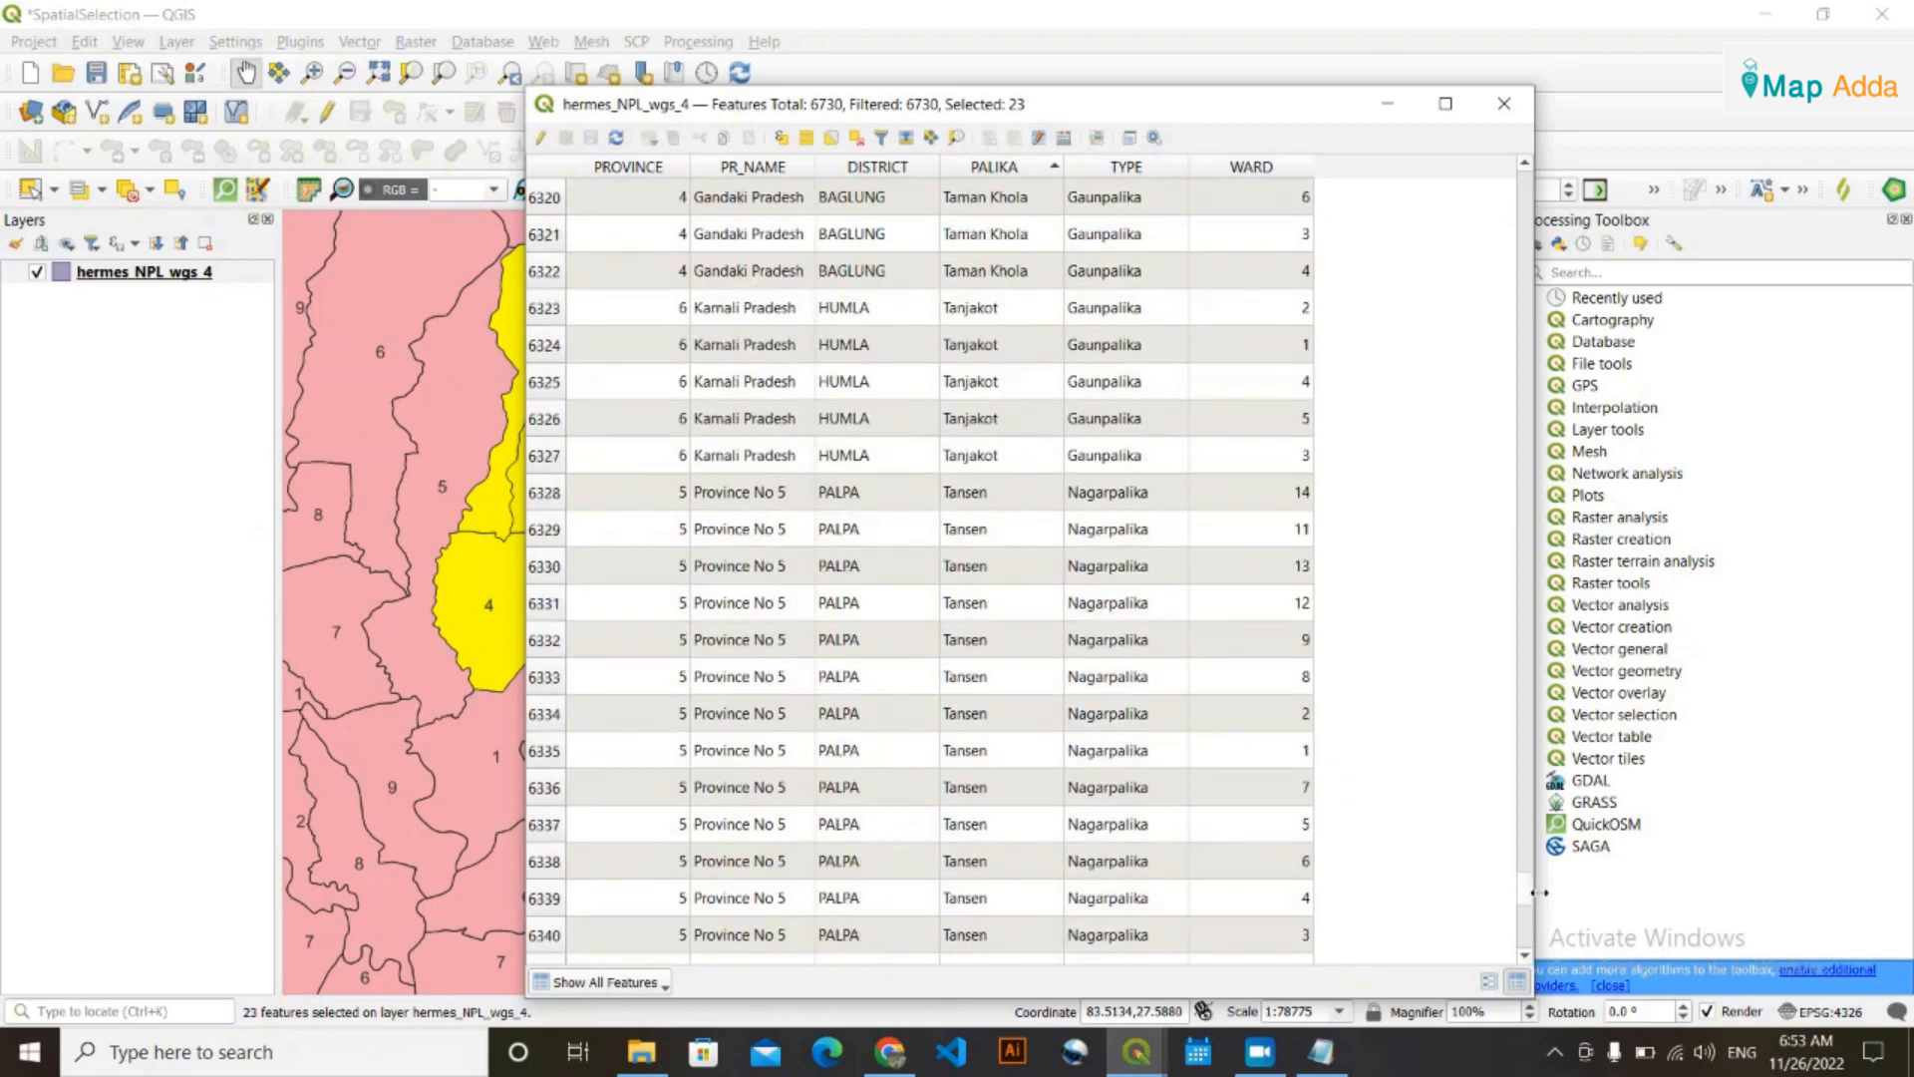
pyautogui.moveTo(1532, 904); pyautogui.dragTo(1516, 781)
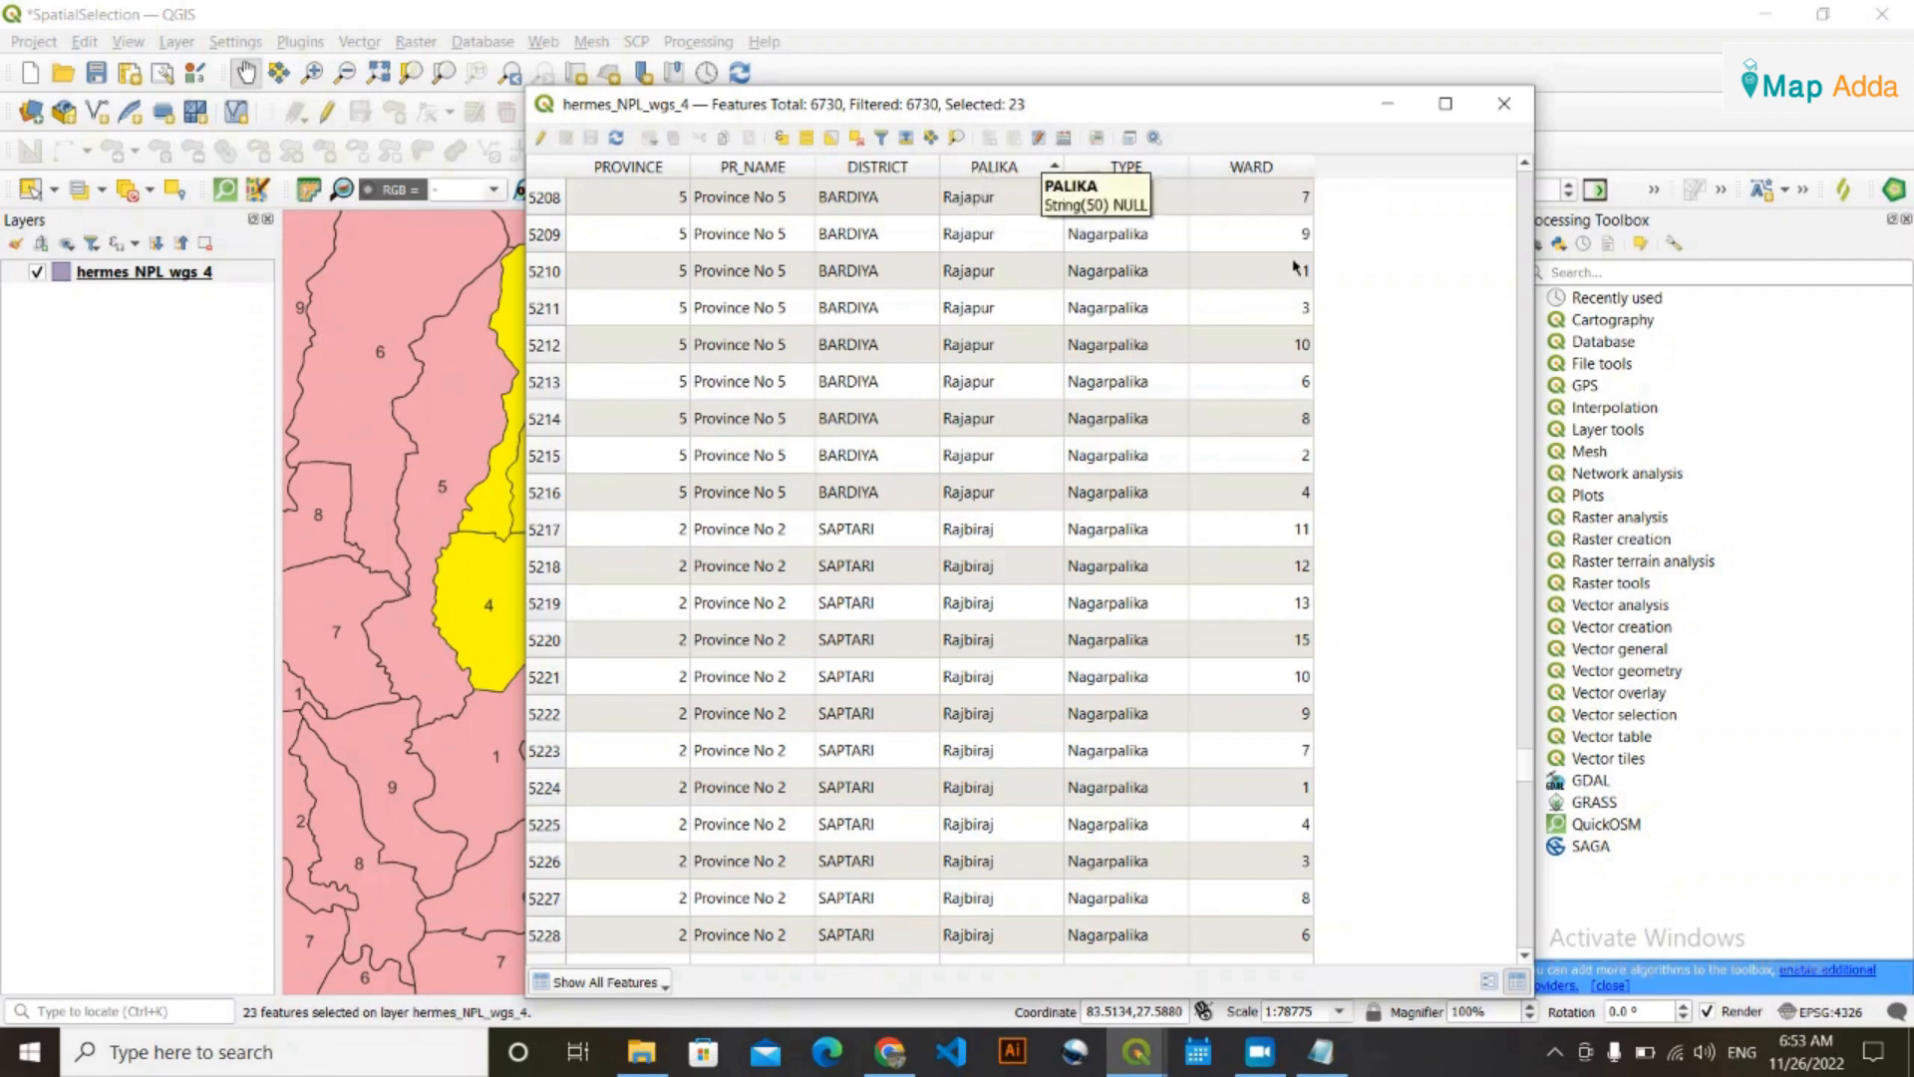
pyautogui.click(782, 139)
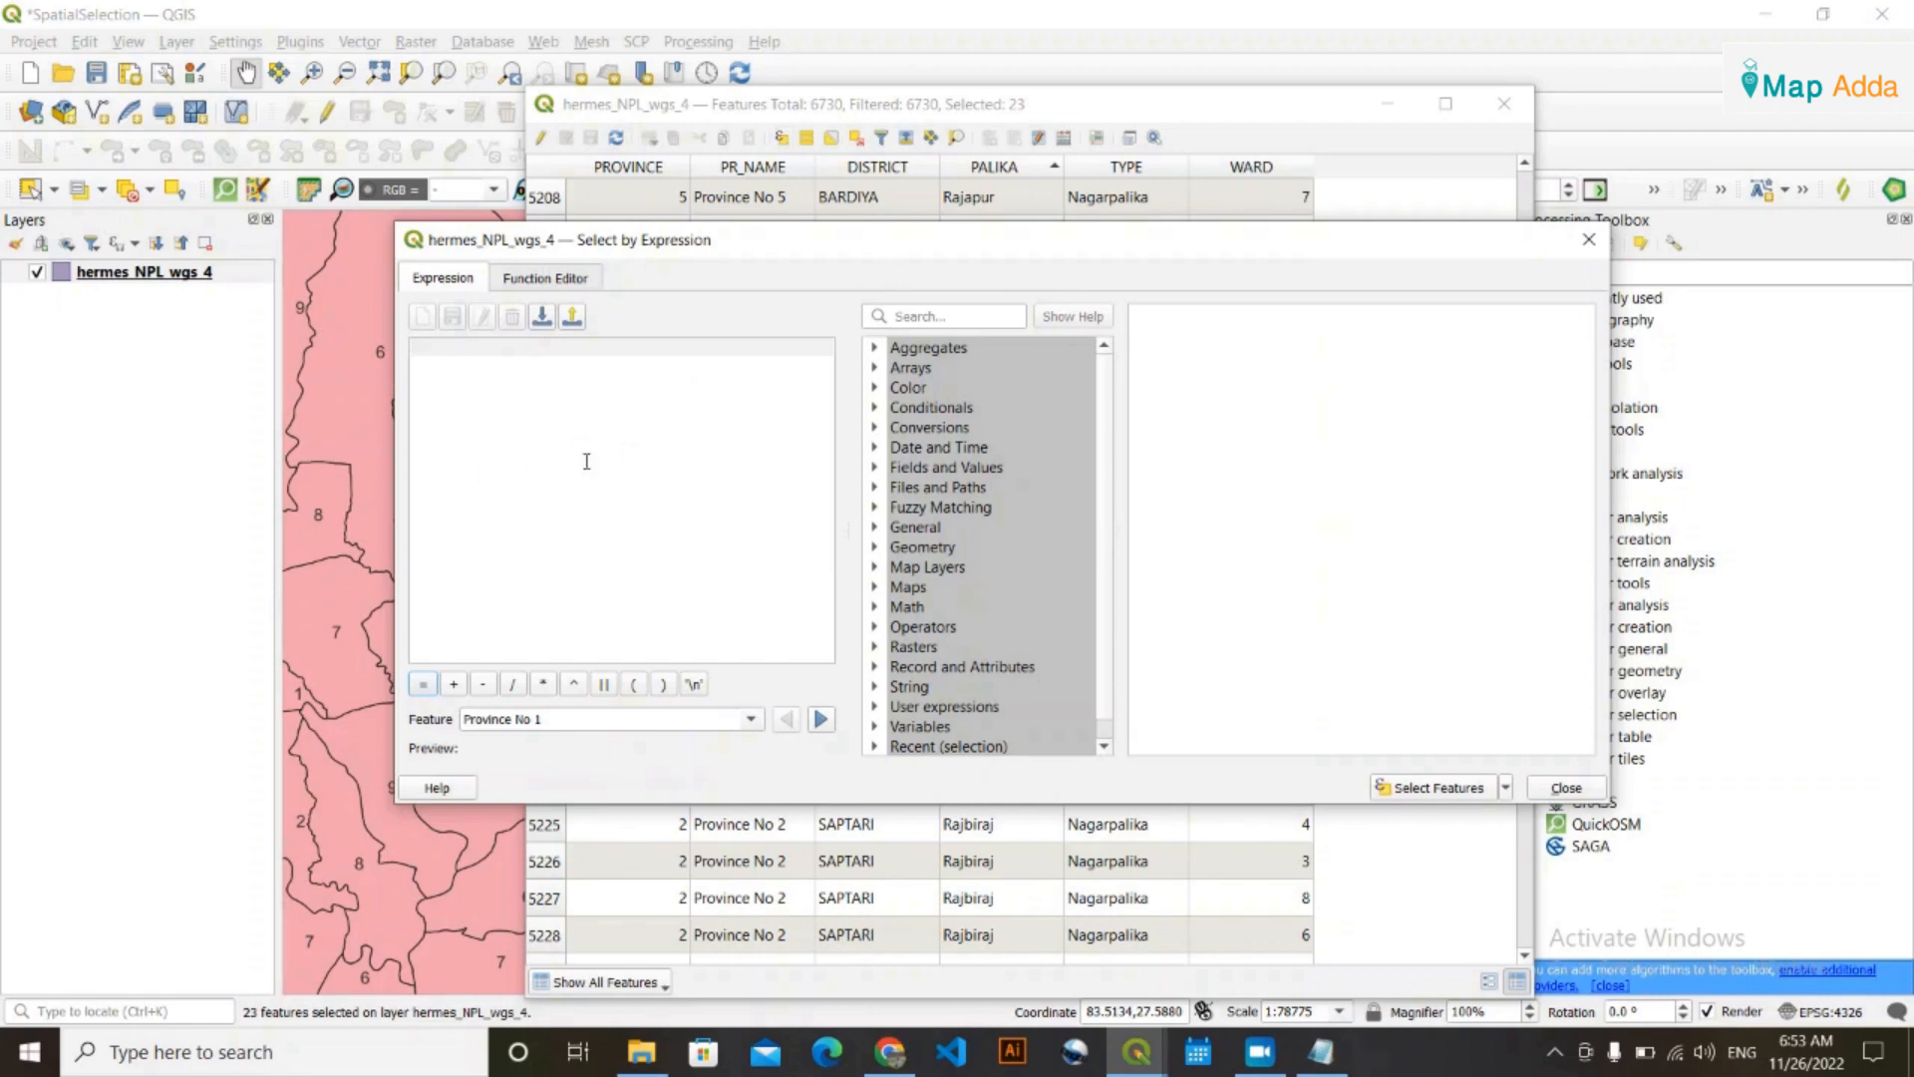
pyautogui.click(1590, 240)
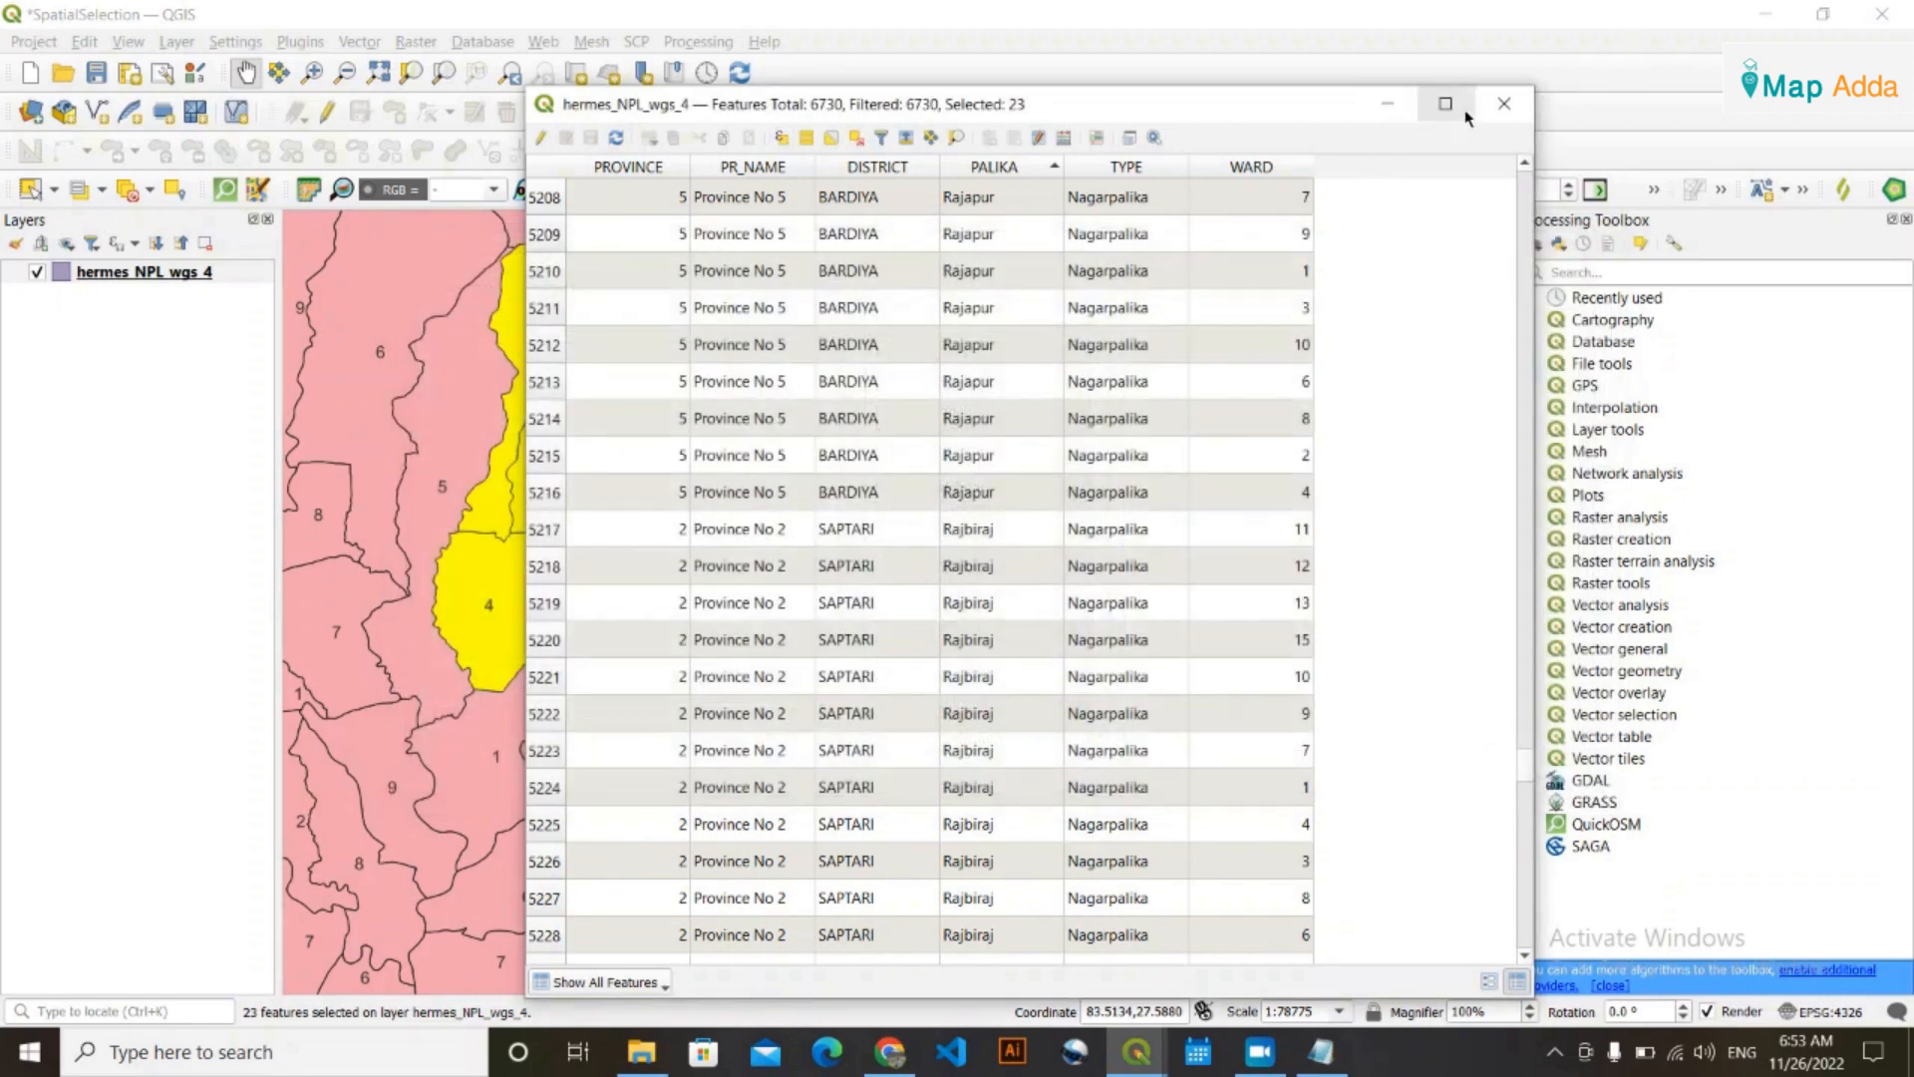
# Close the attribute table and start exporting only the selected wards of hermes_NPL_wgs_4 as an ESRI Shapefile
pyautogui.click(1504, 104)
pyautogui.moveTo(783, 470); pyautogui.dragTo(842, 514)
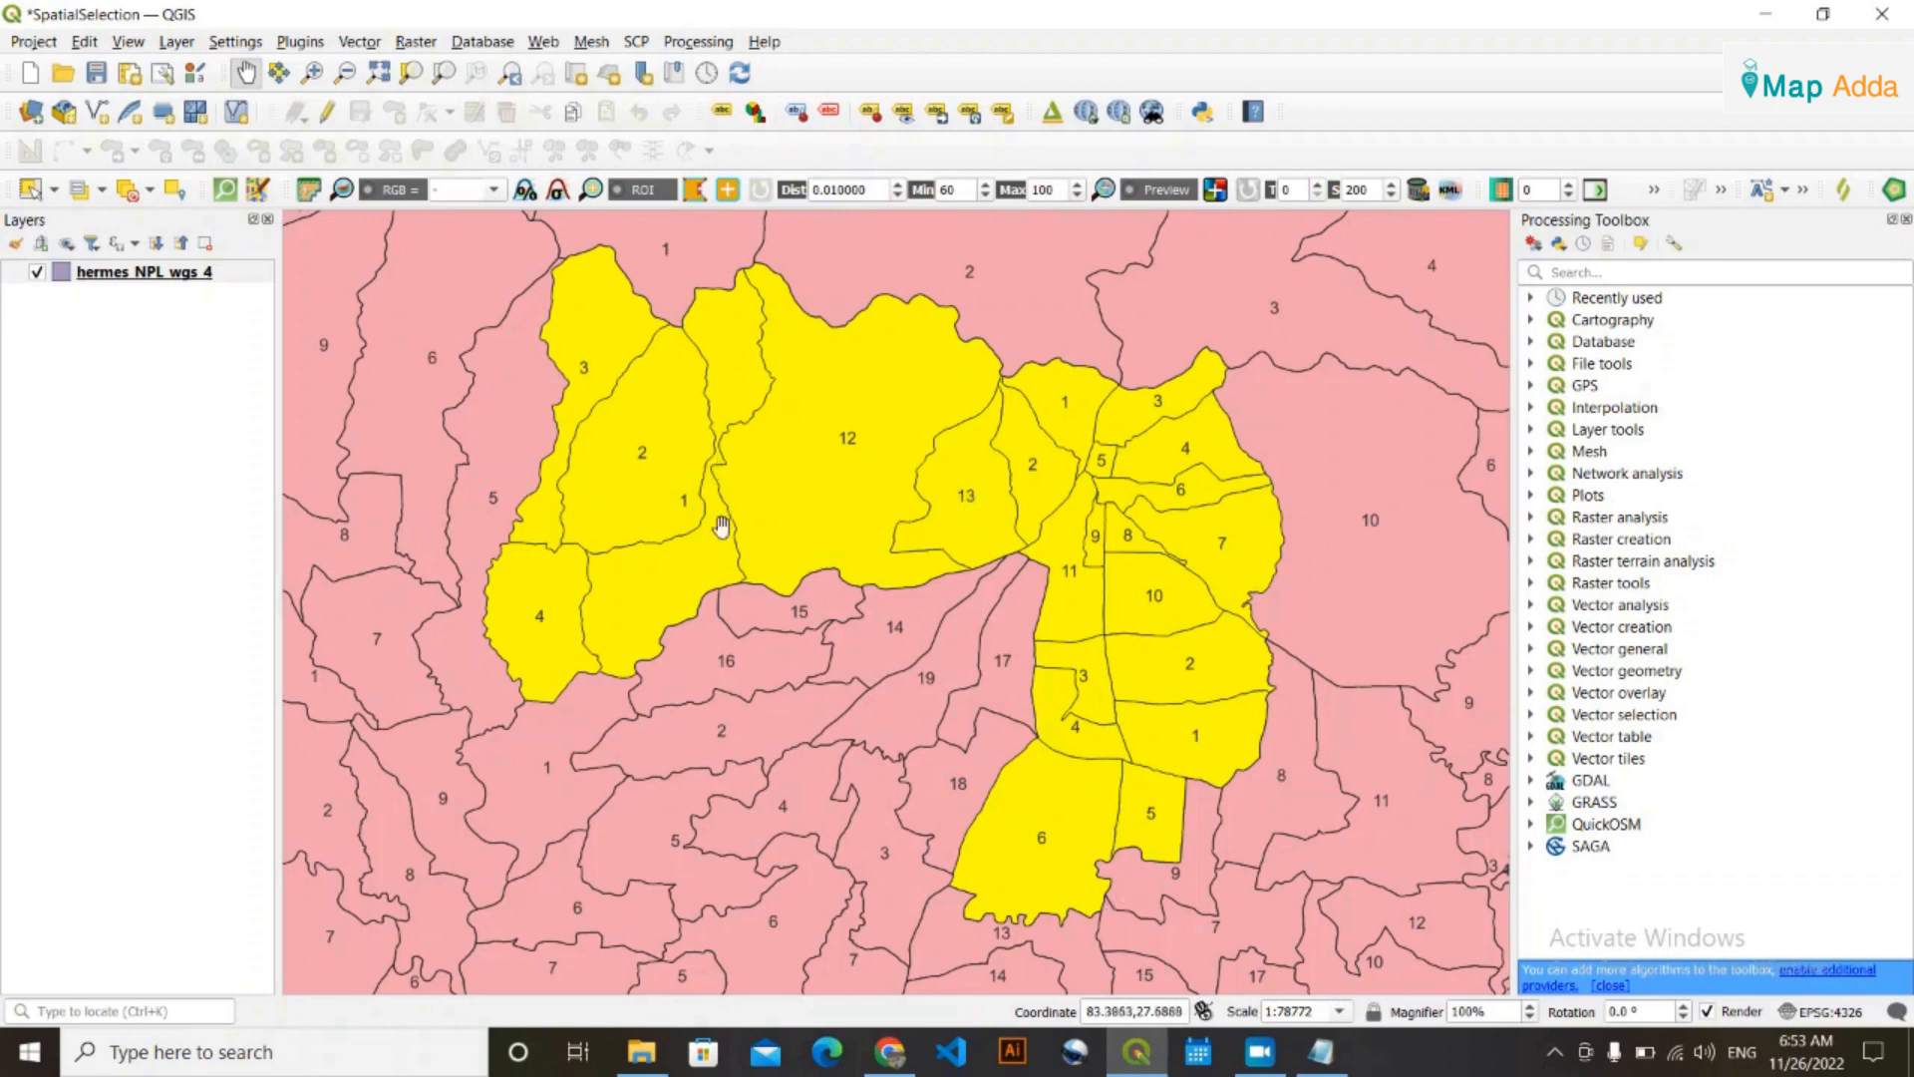
pyautogui.rightClick(130, 278)
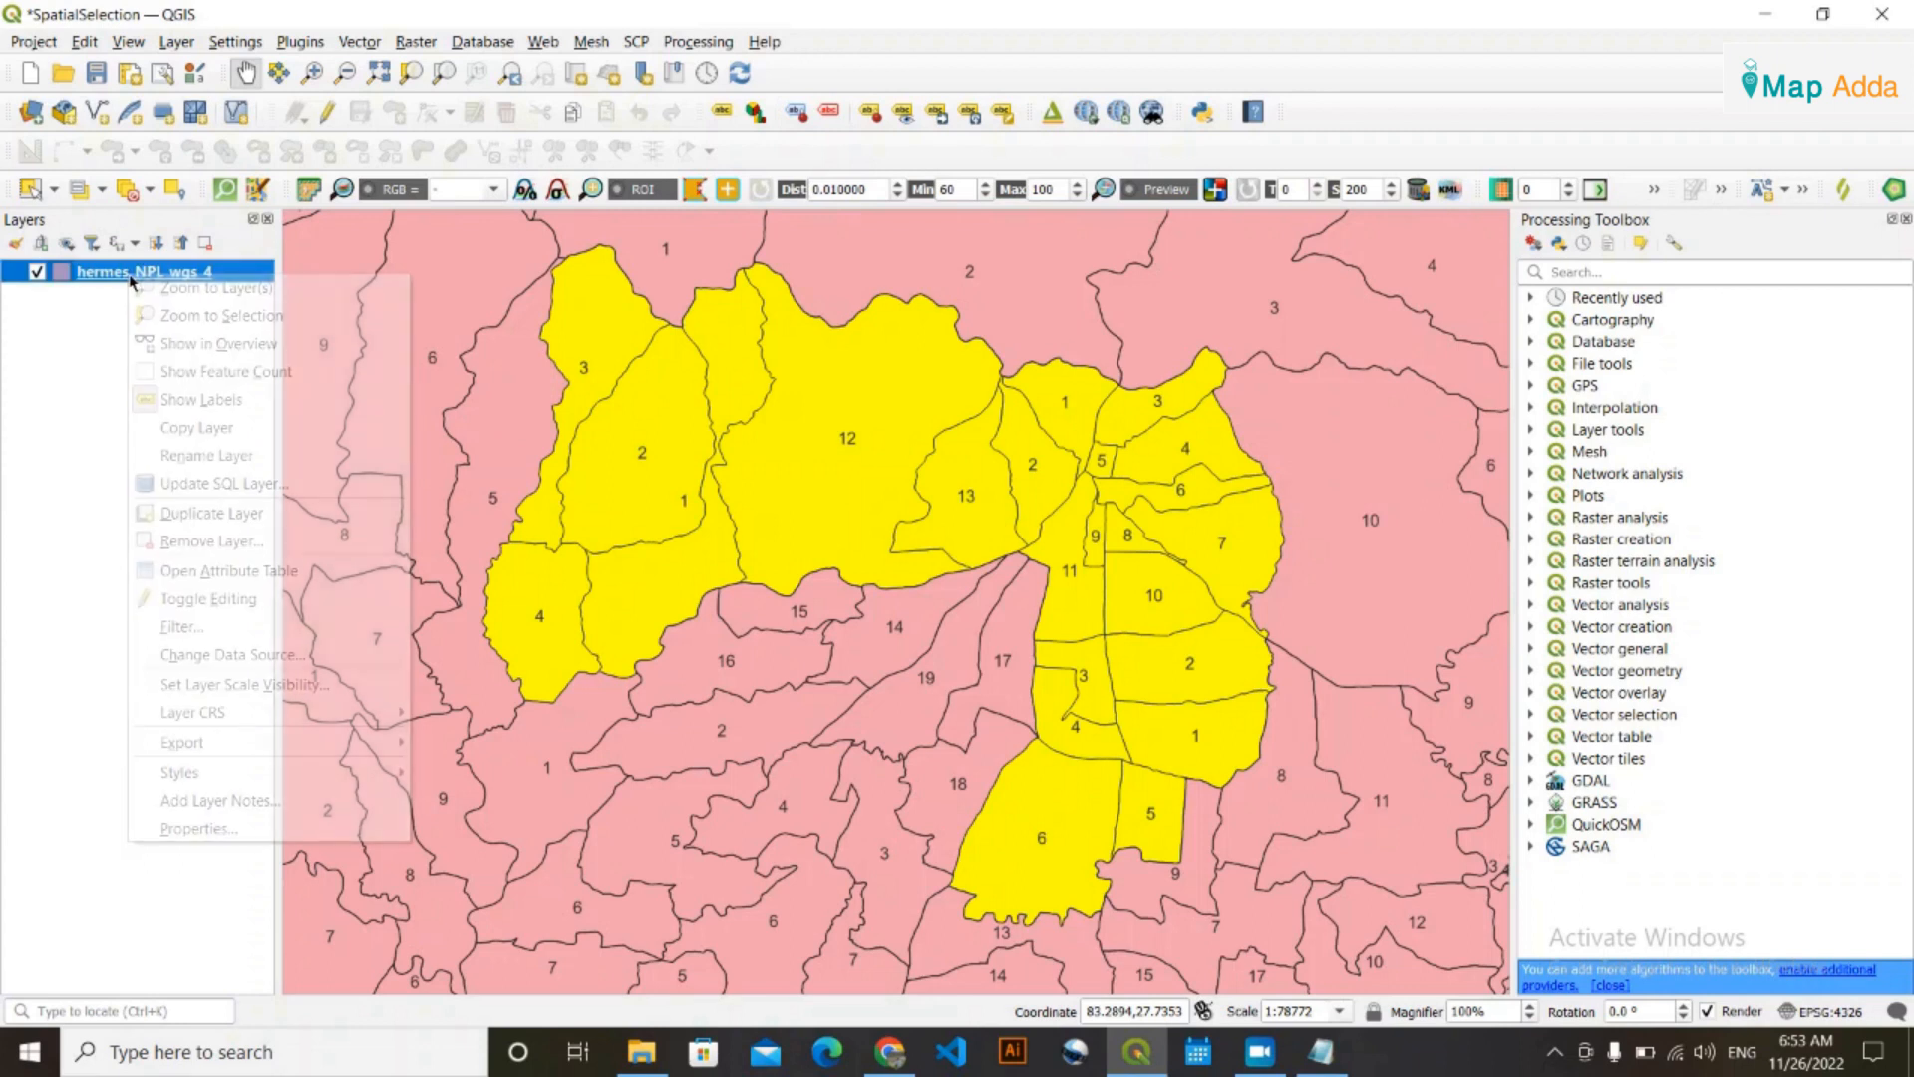
pyautogui.moveTo(354, 753)
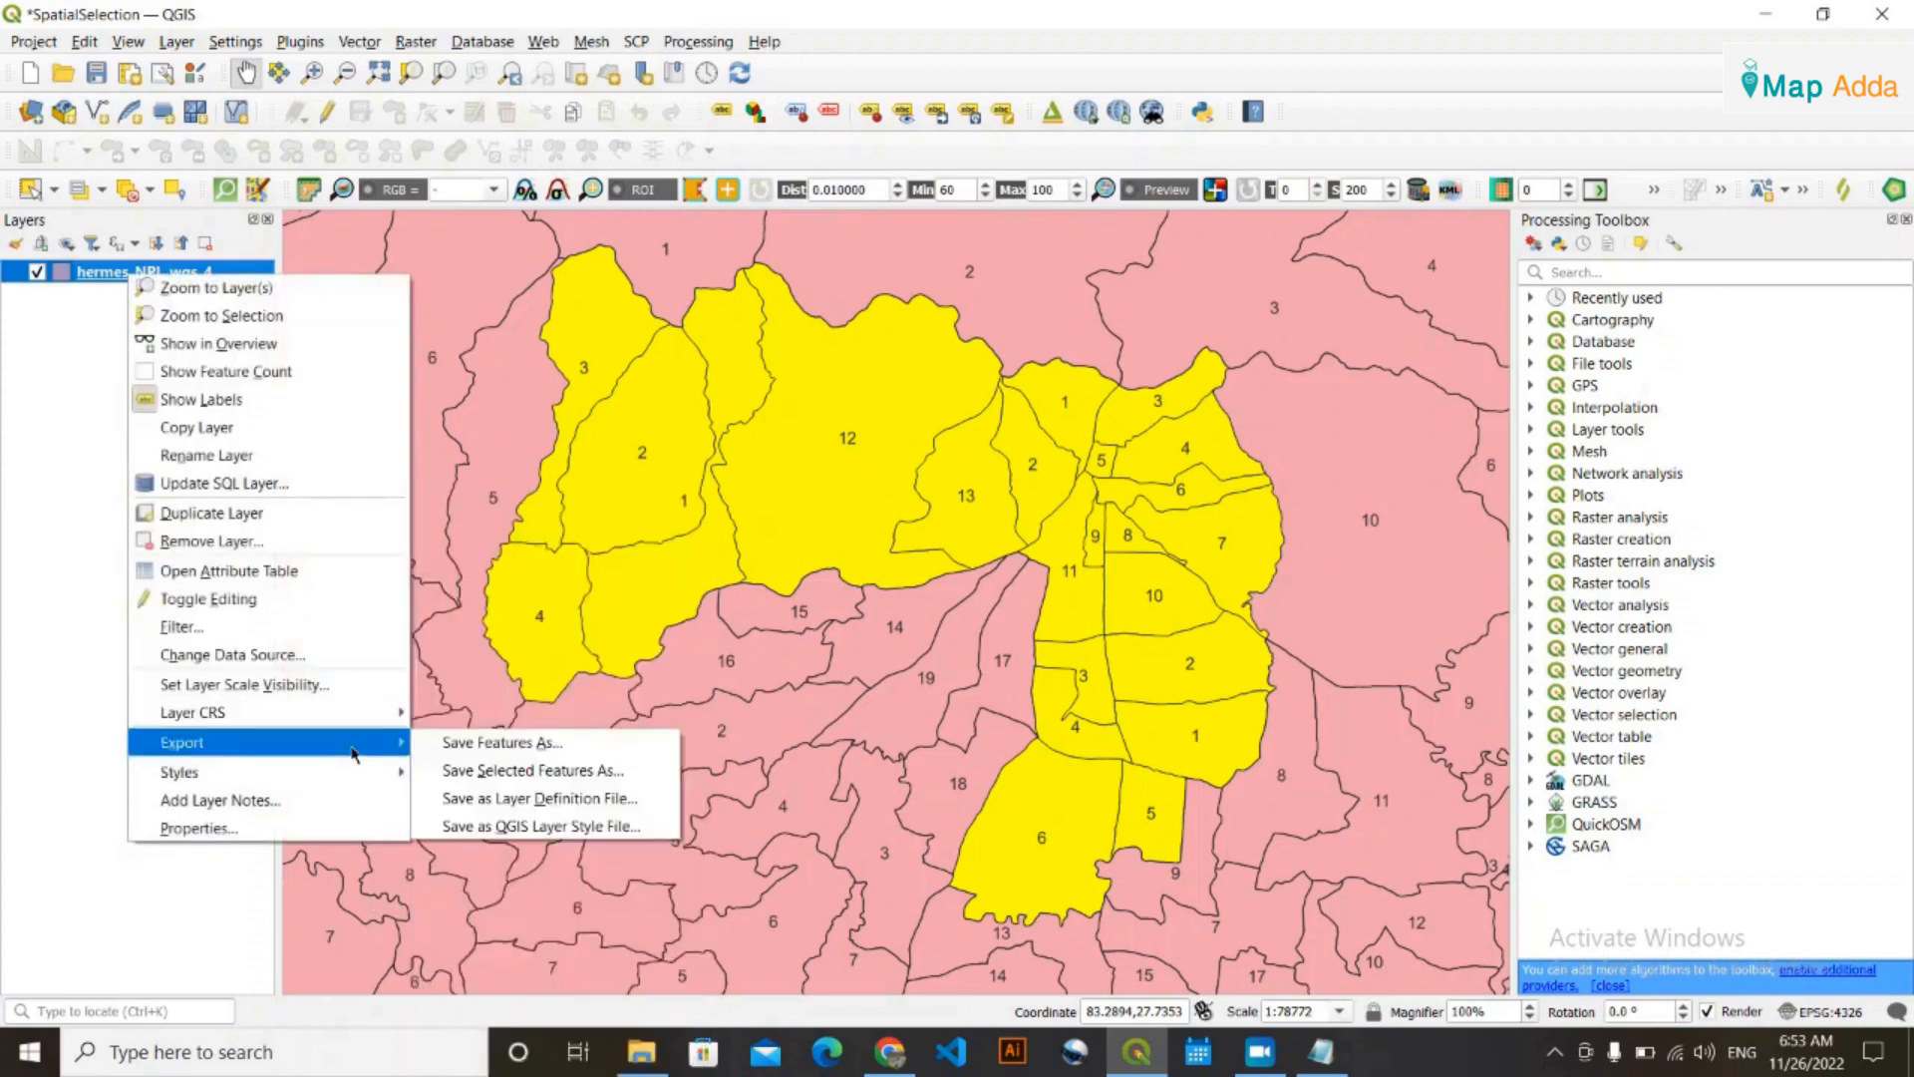
pyautogui.click(557, 773)
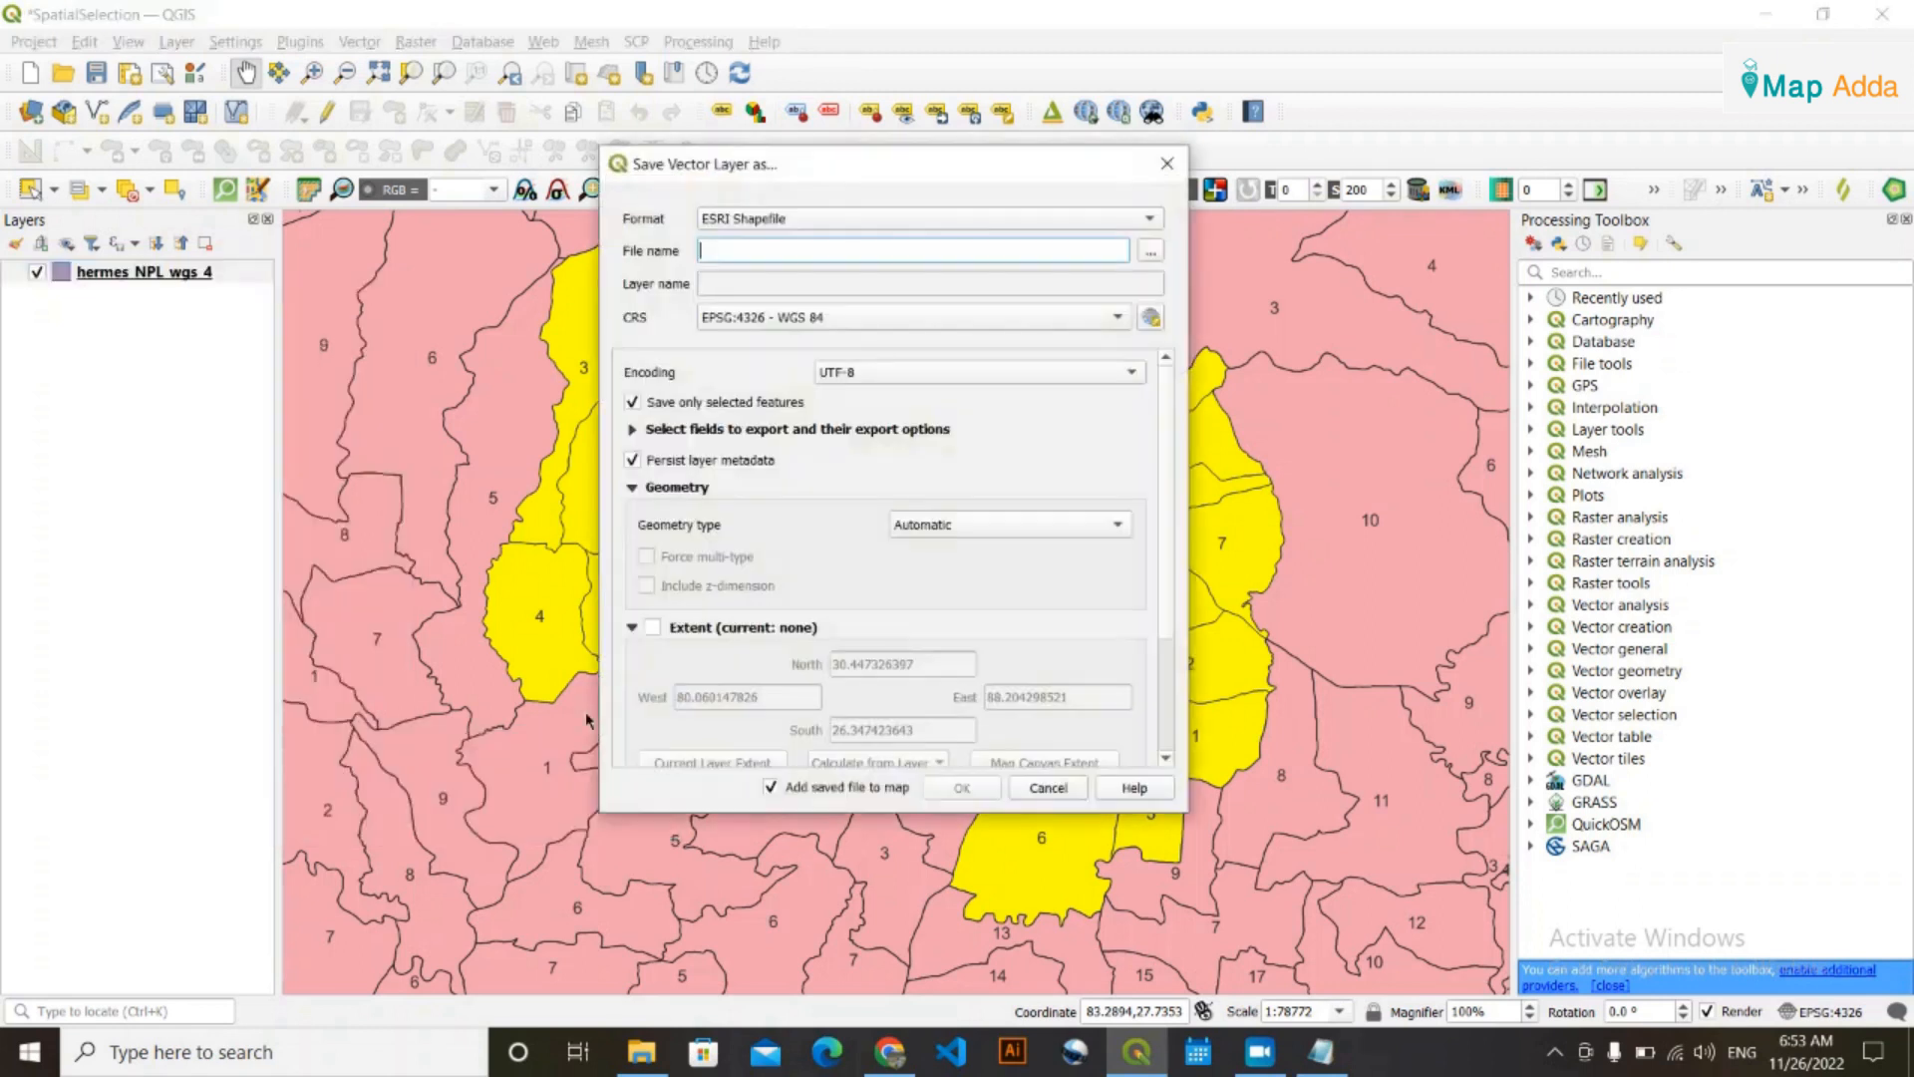
pyautogui.click(750, 224)
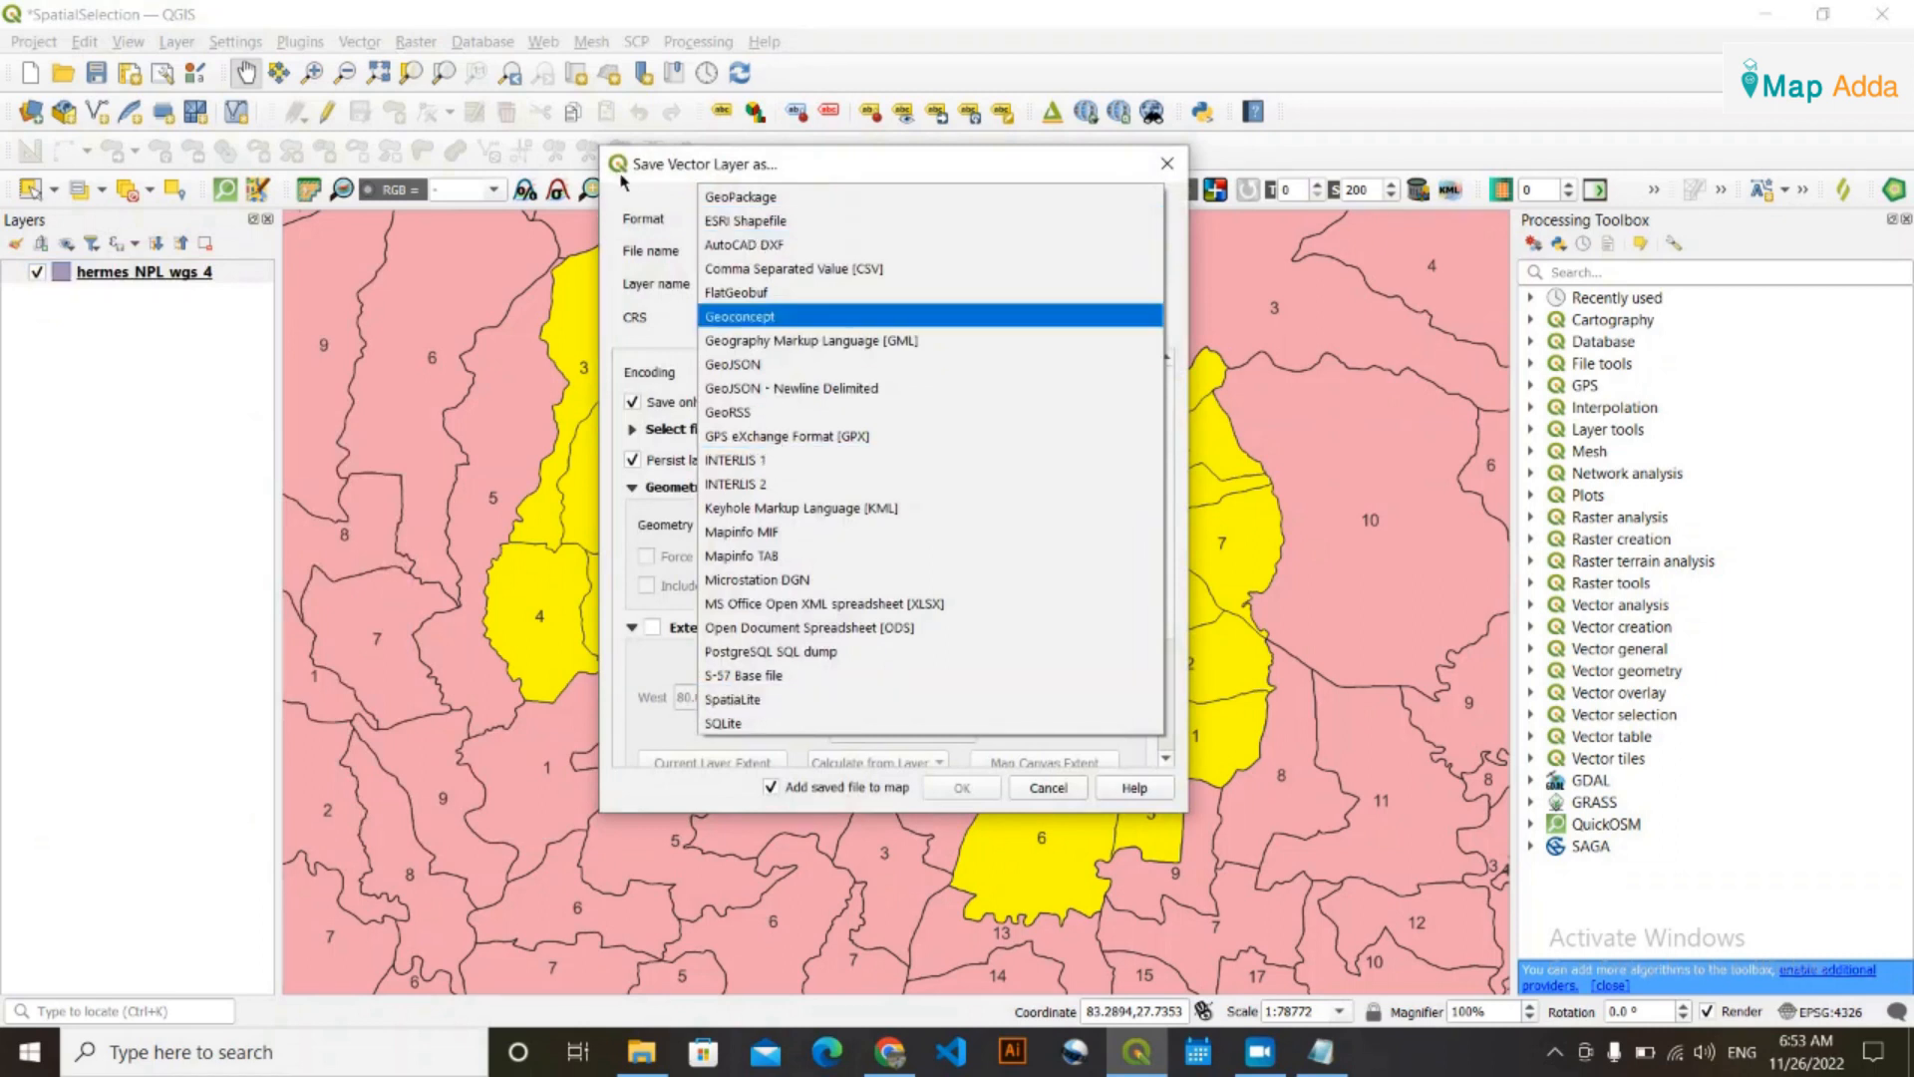
pyautogui.click(624, 184)
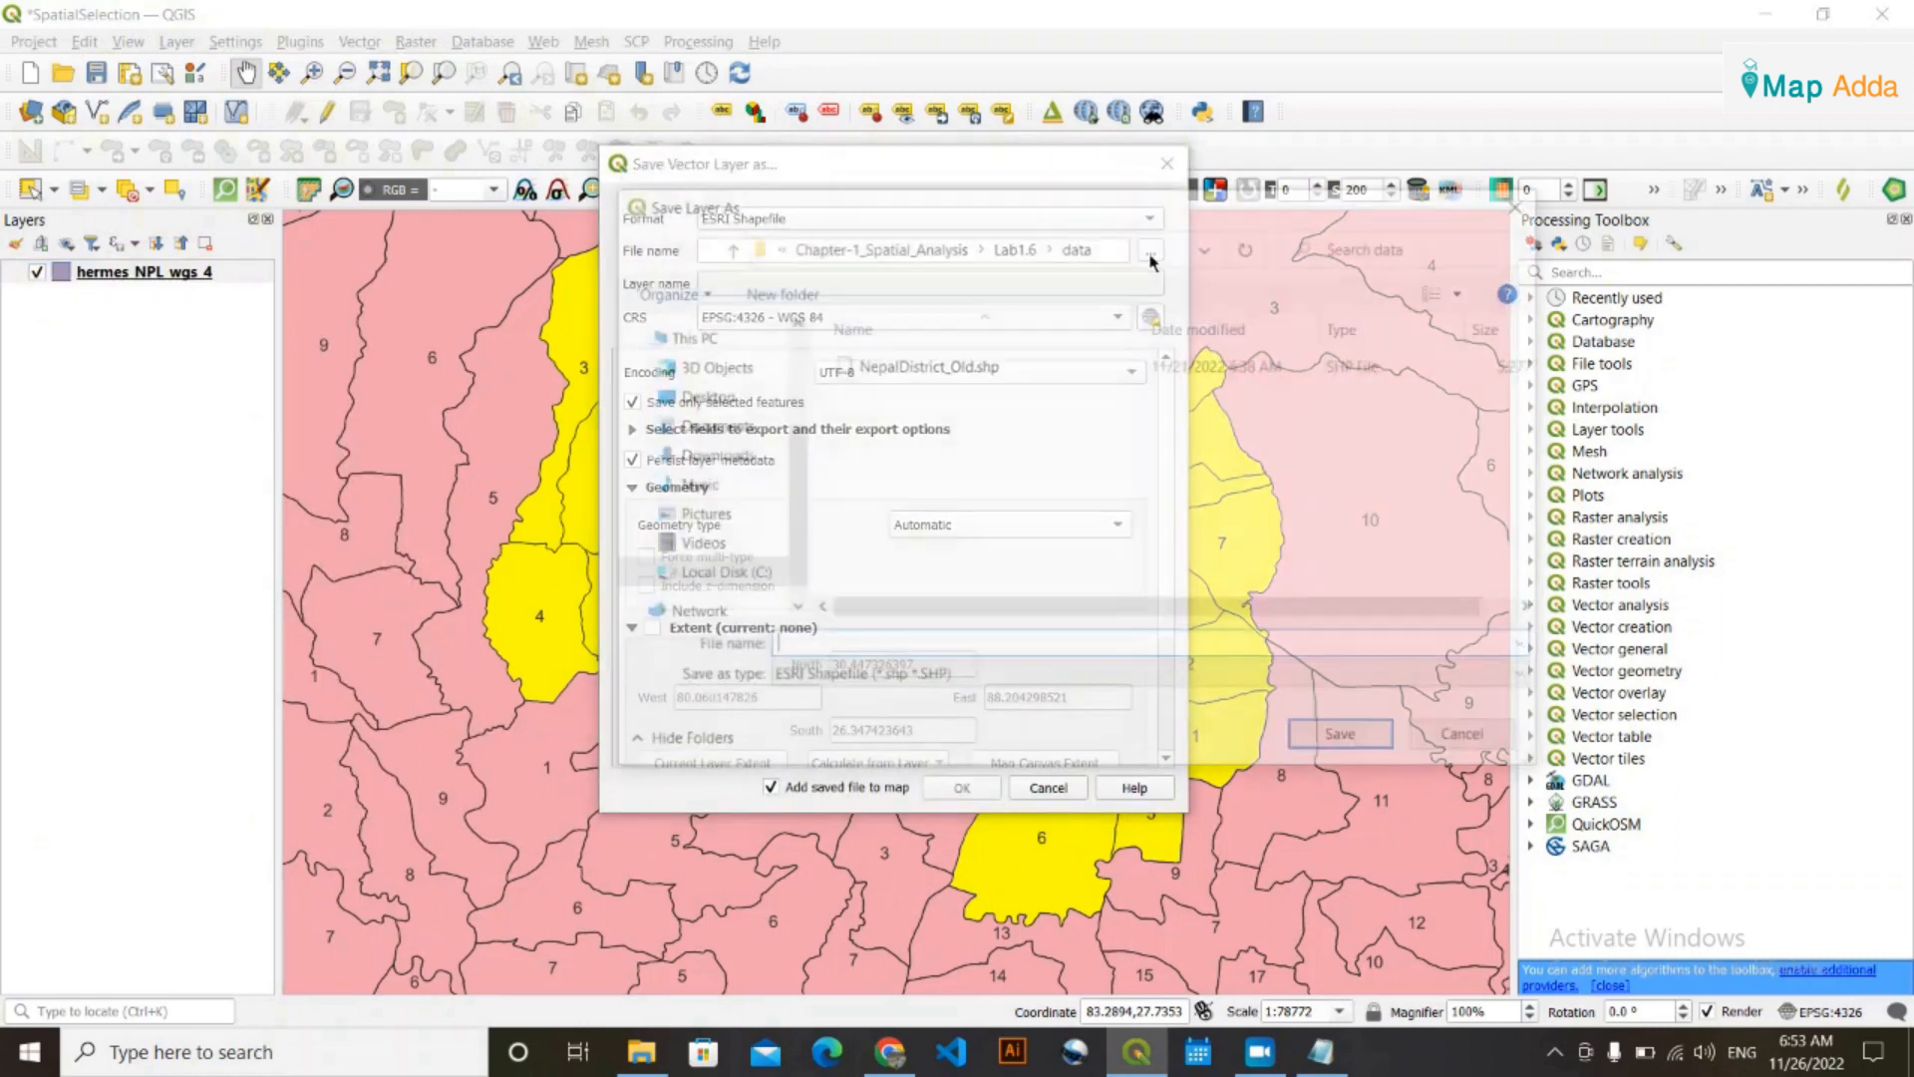
# Set the export file to Rupandehi1 in the output folder of Chapter-1_Spatial_Analysis\Lab1.8
pyautogui.click(1151, 251)
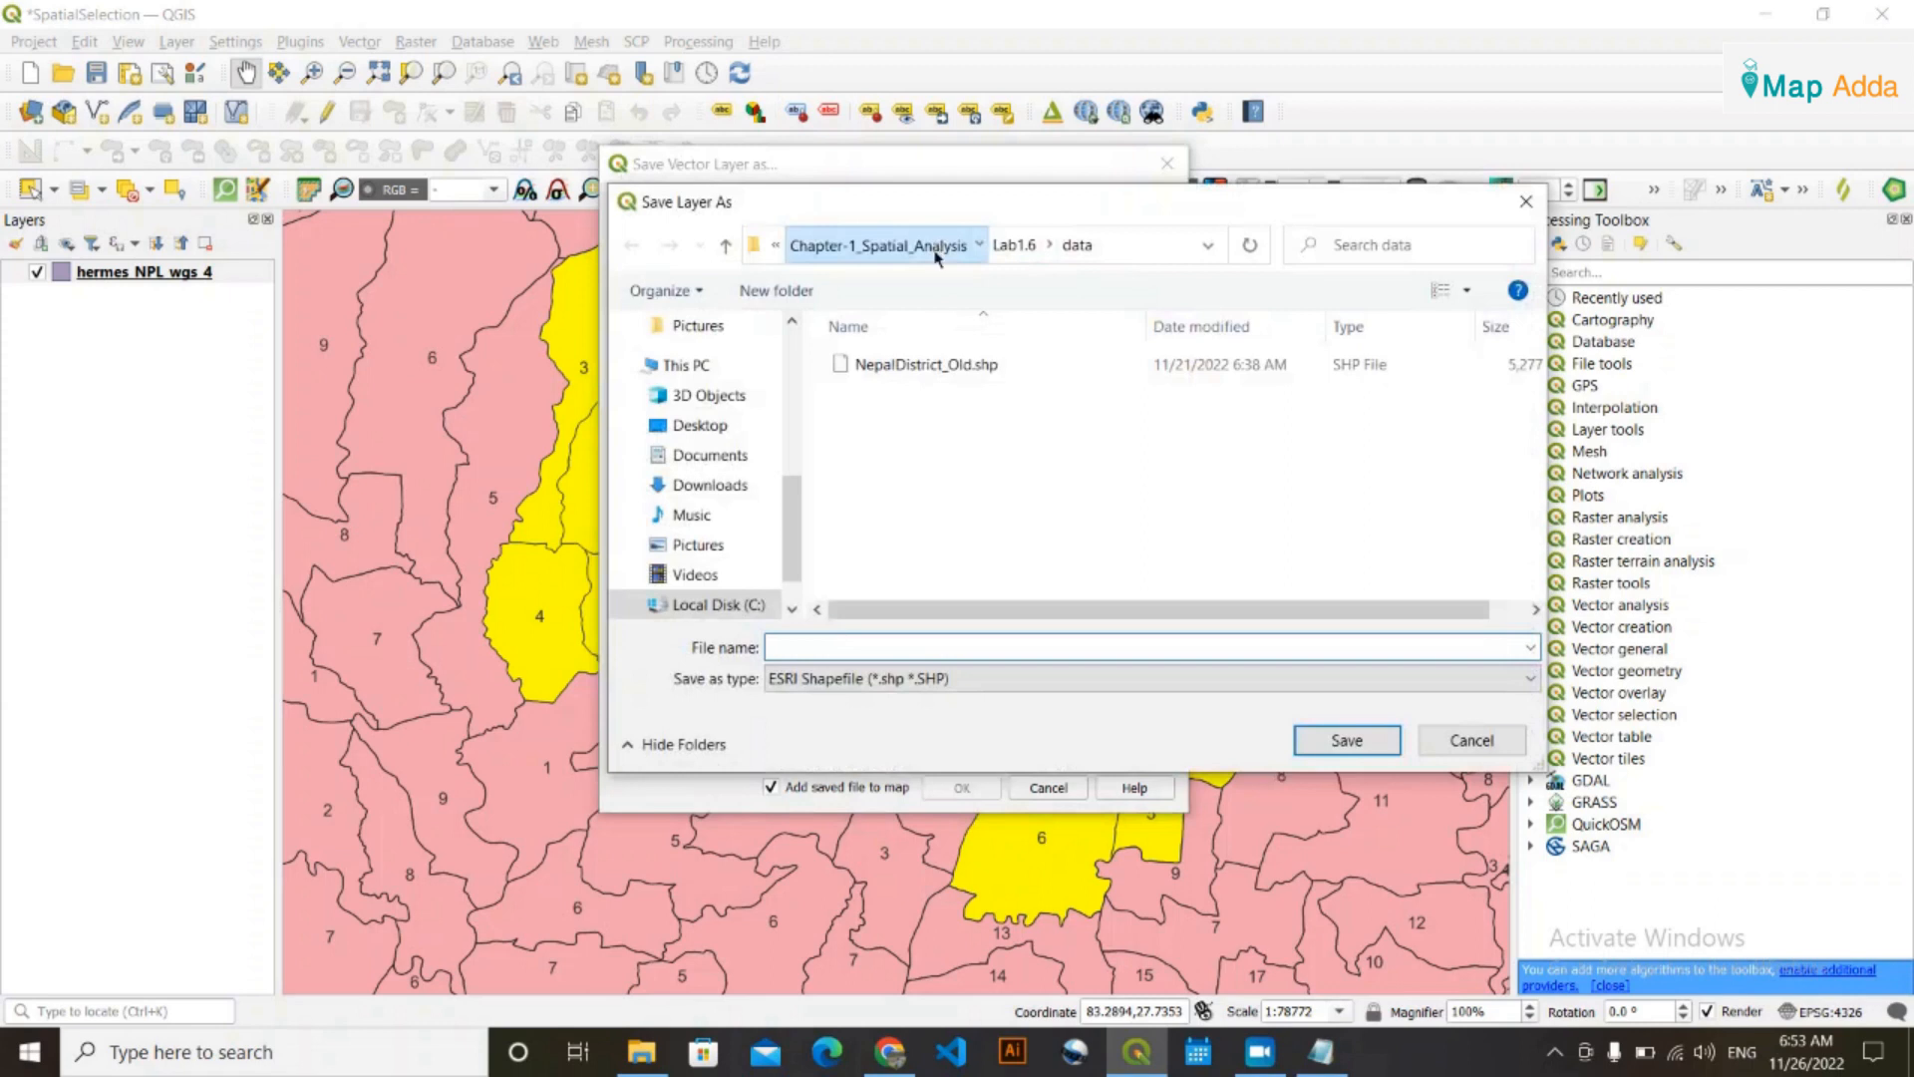
pyautogui.click(927, 247)
pyautogui.doubleClick(898, 553)
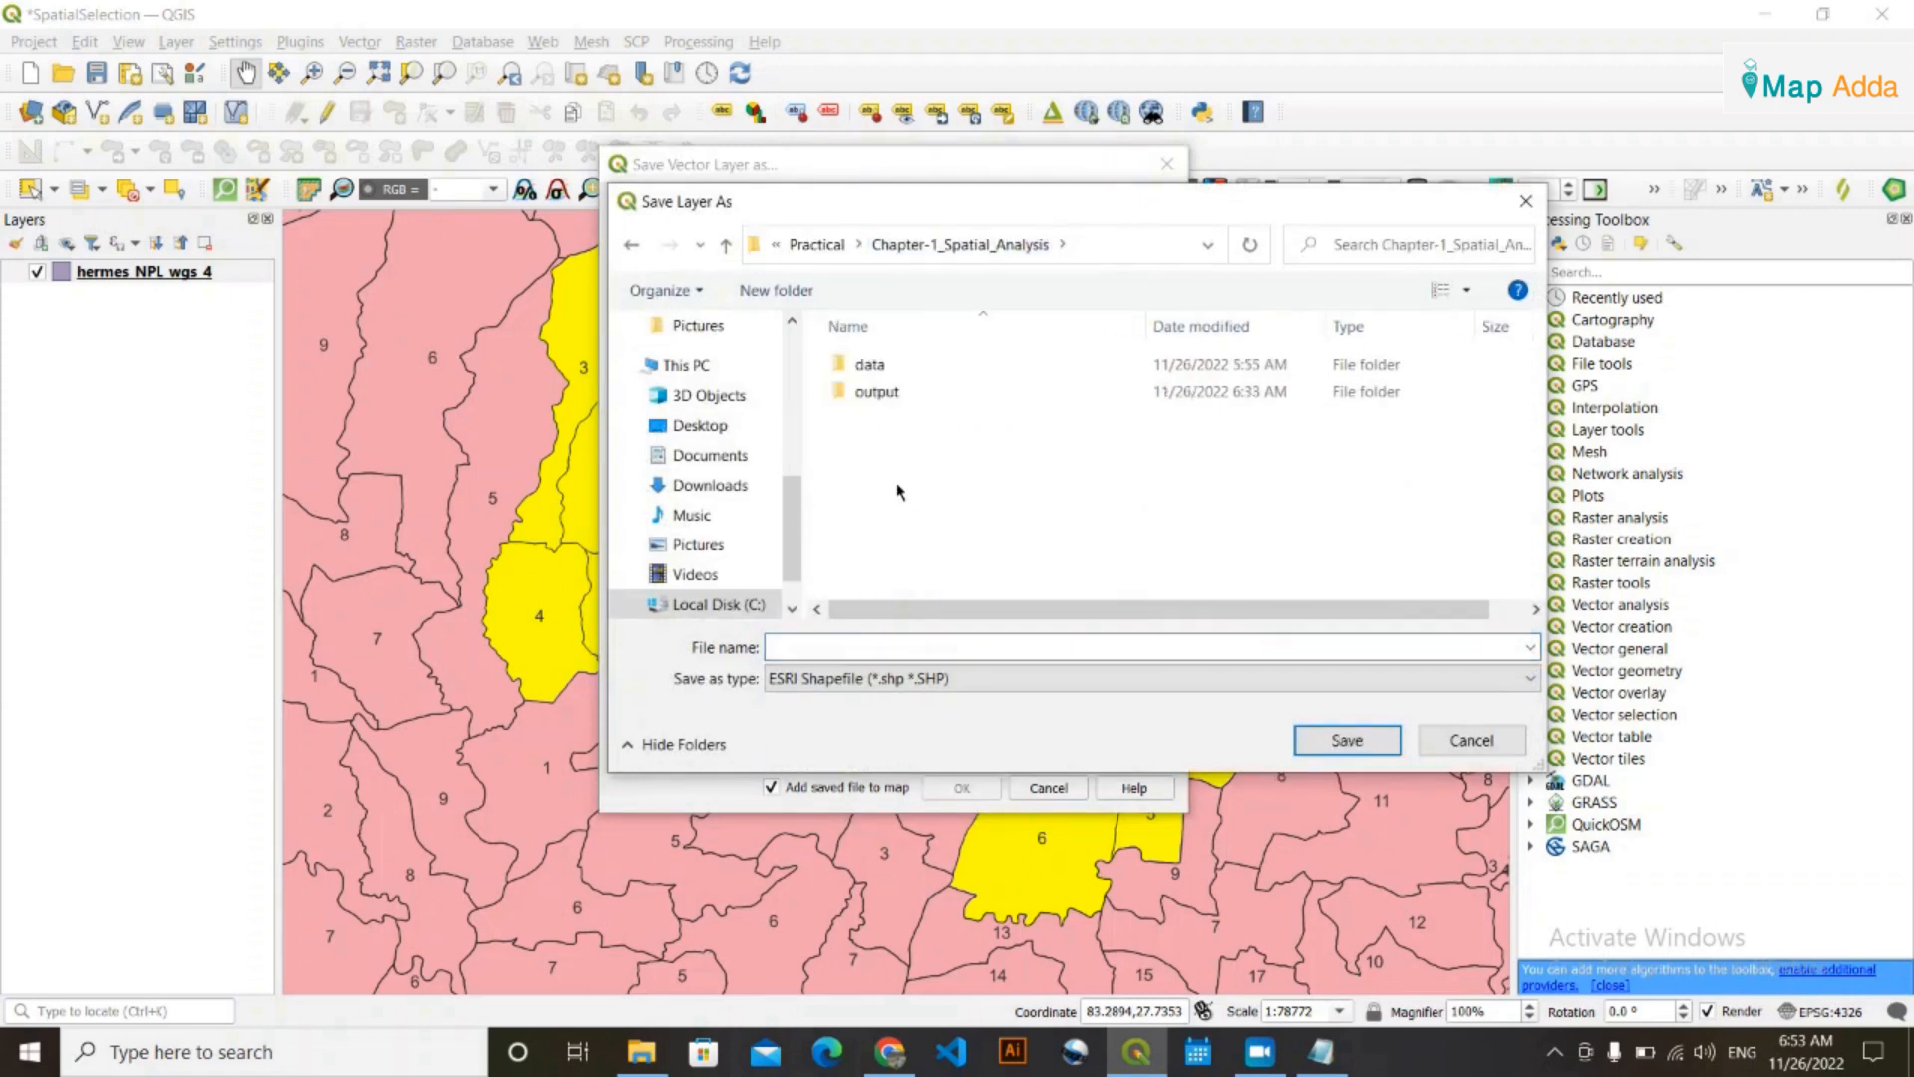
pyautogui.click(895, 396)
pyautogui.doubleClick(895, 396)
pyautogui.click(943, 645)
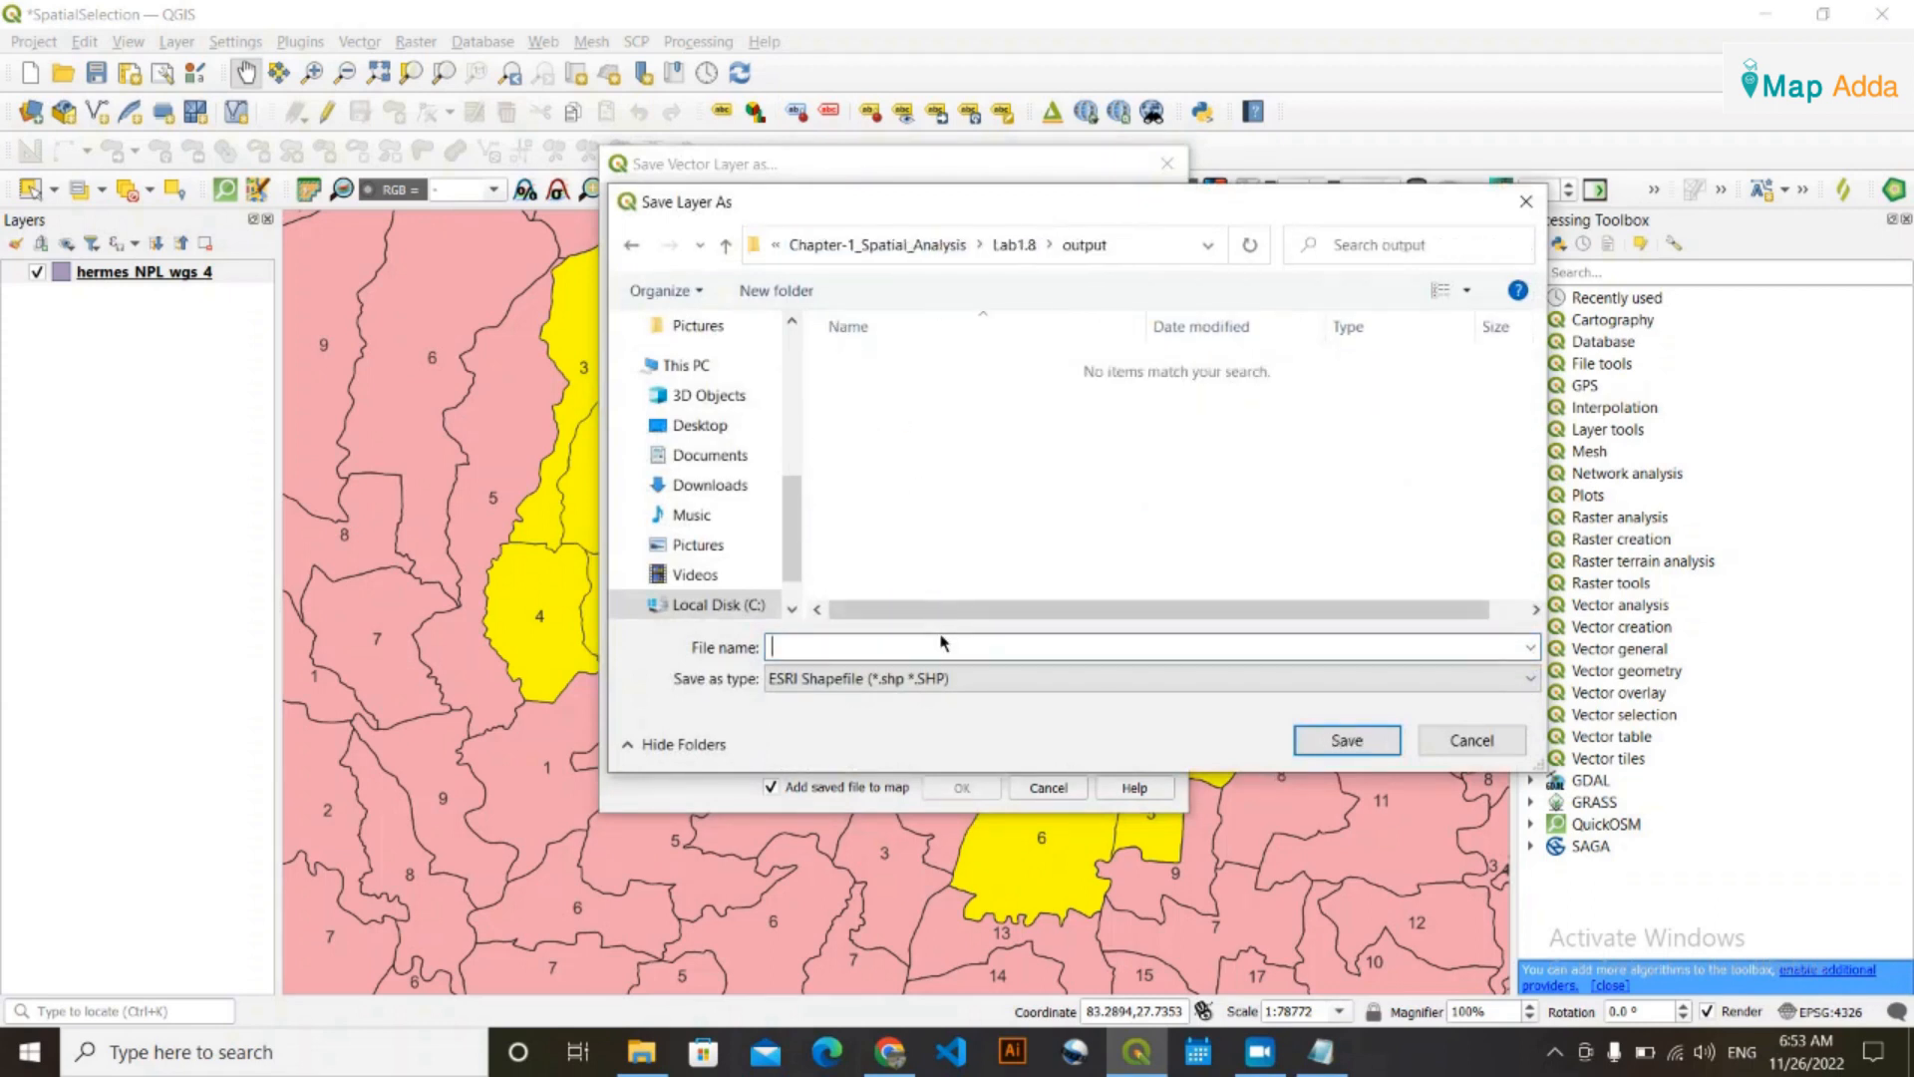
pyautogui.write('Rupandehi1')
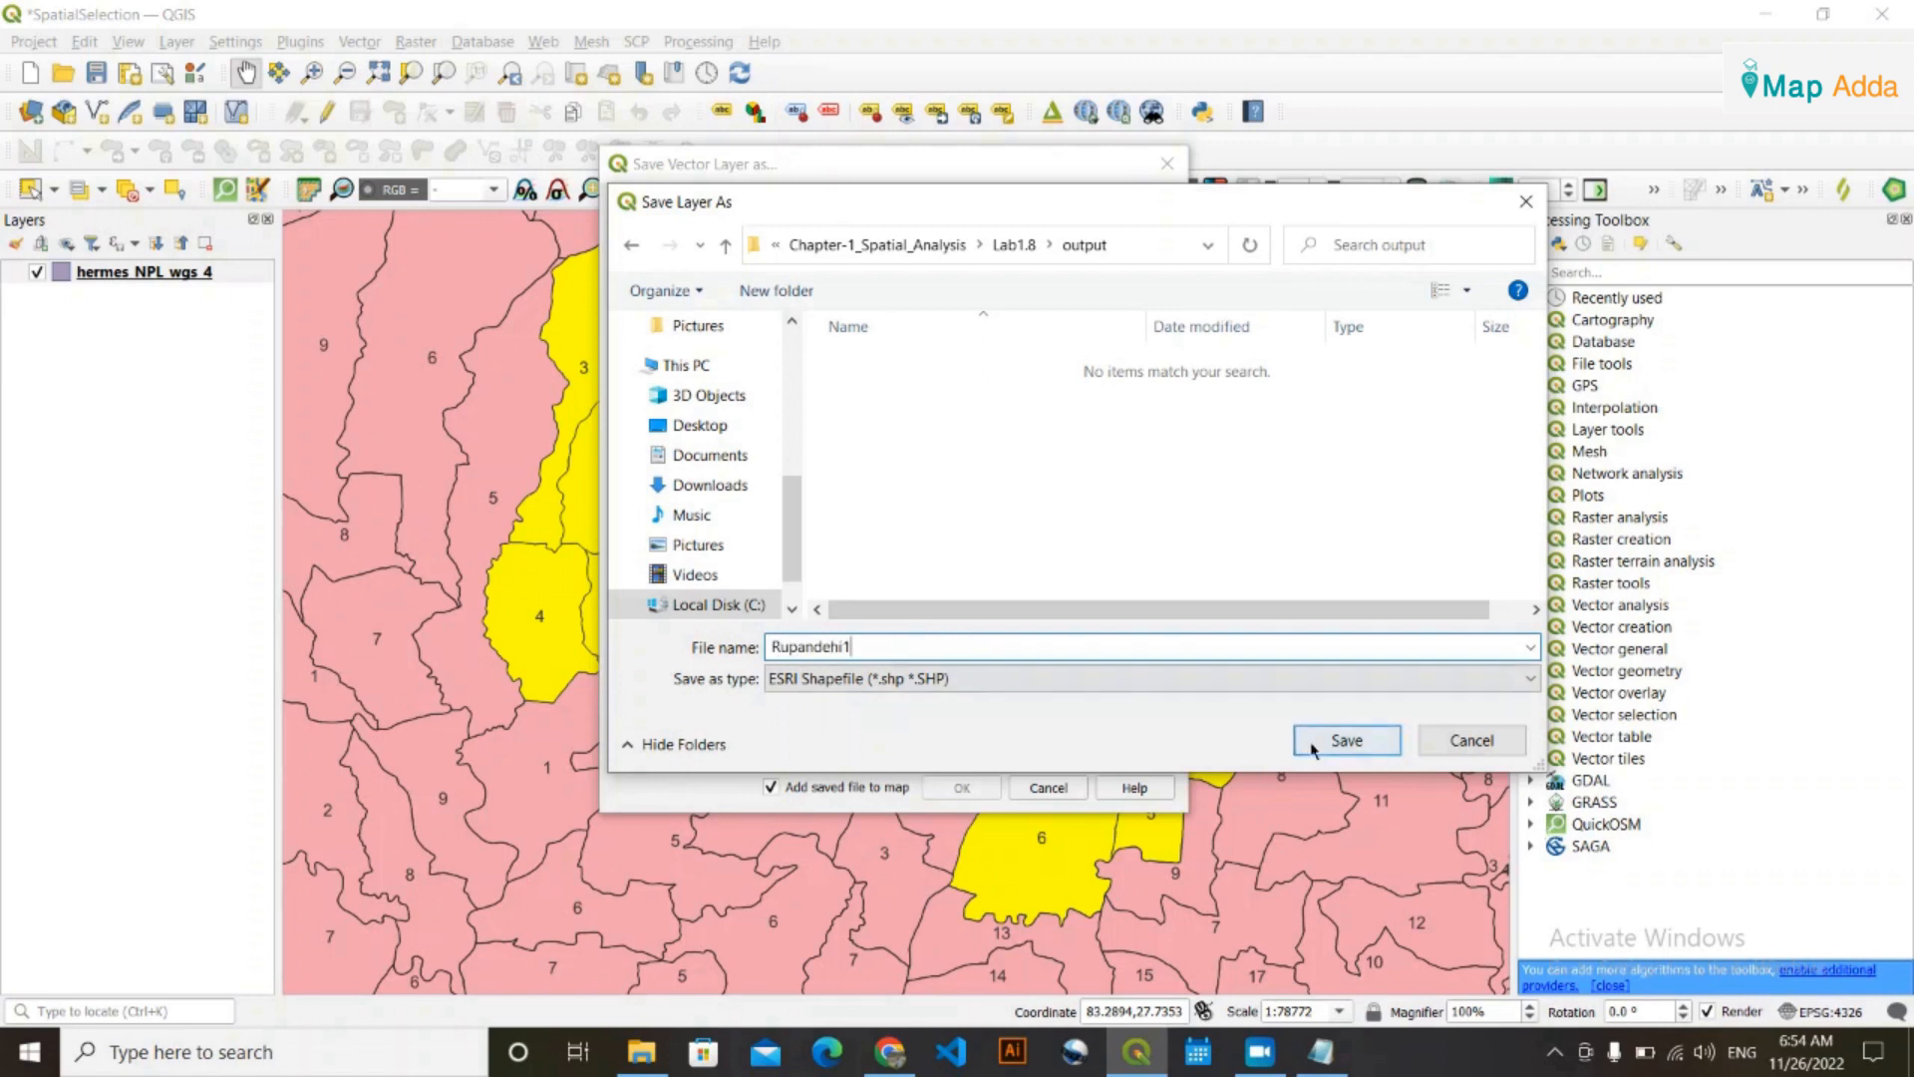
pyautogui.click(1311, 739)
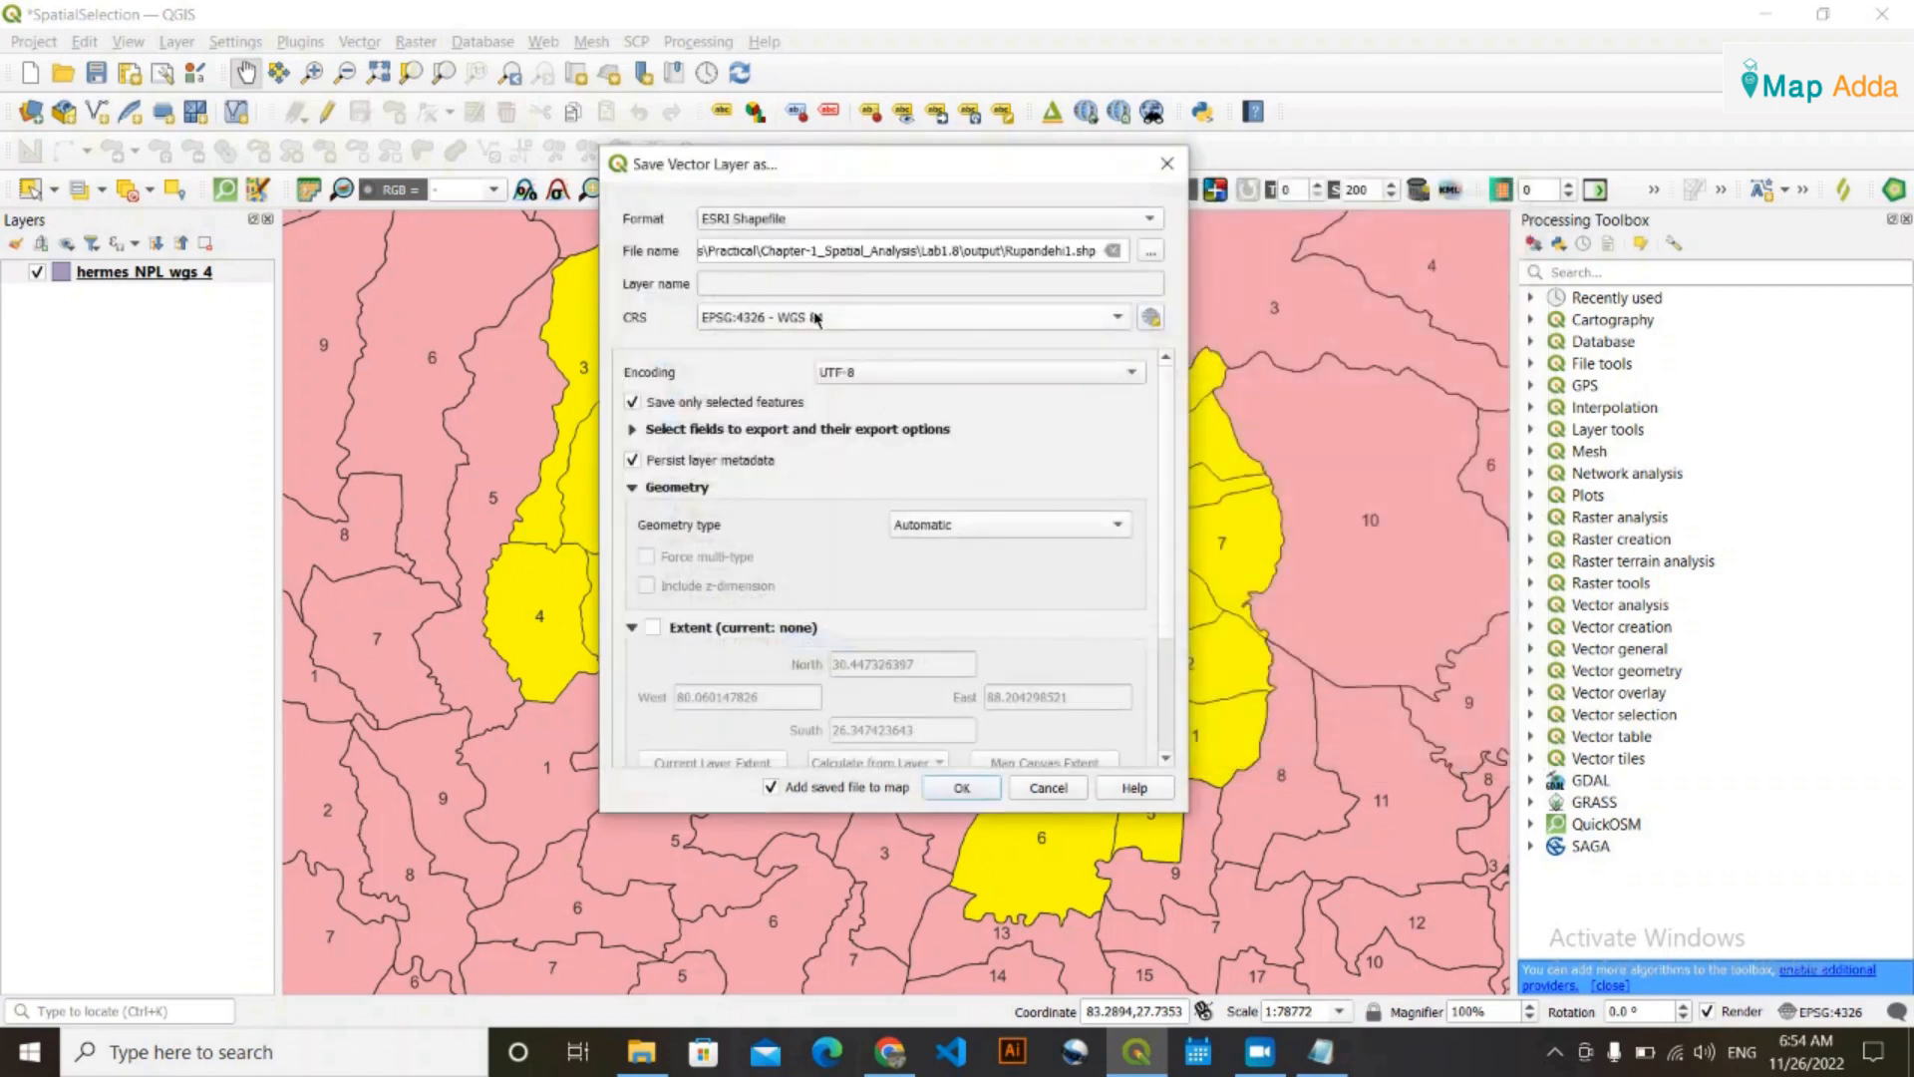
# Set the export's coordinate reference system to WGS 84 / UTM zone 44N (EPSG:32644) and save the new layer
pyautogui.click(1151, 318)
pyautogui.click(653, 377)
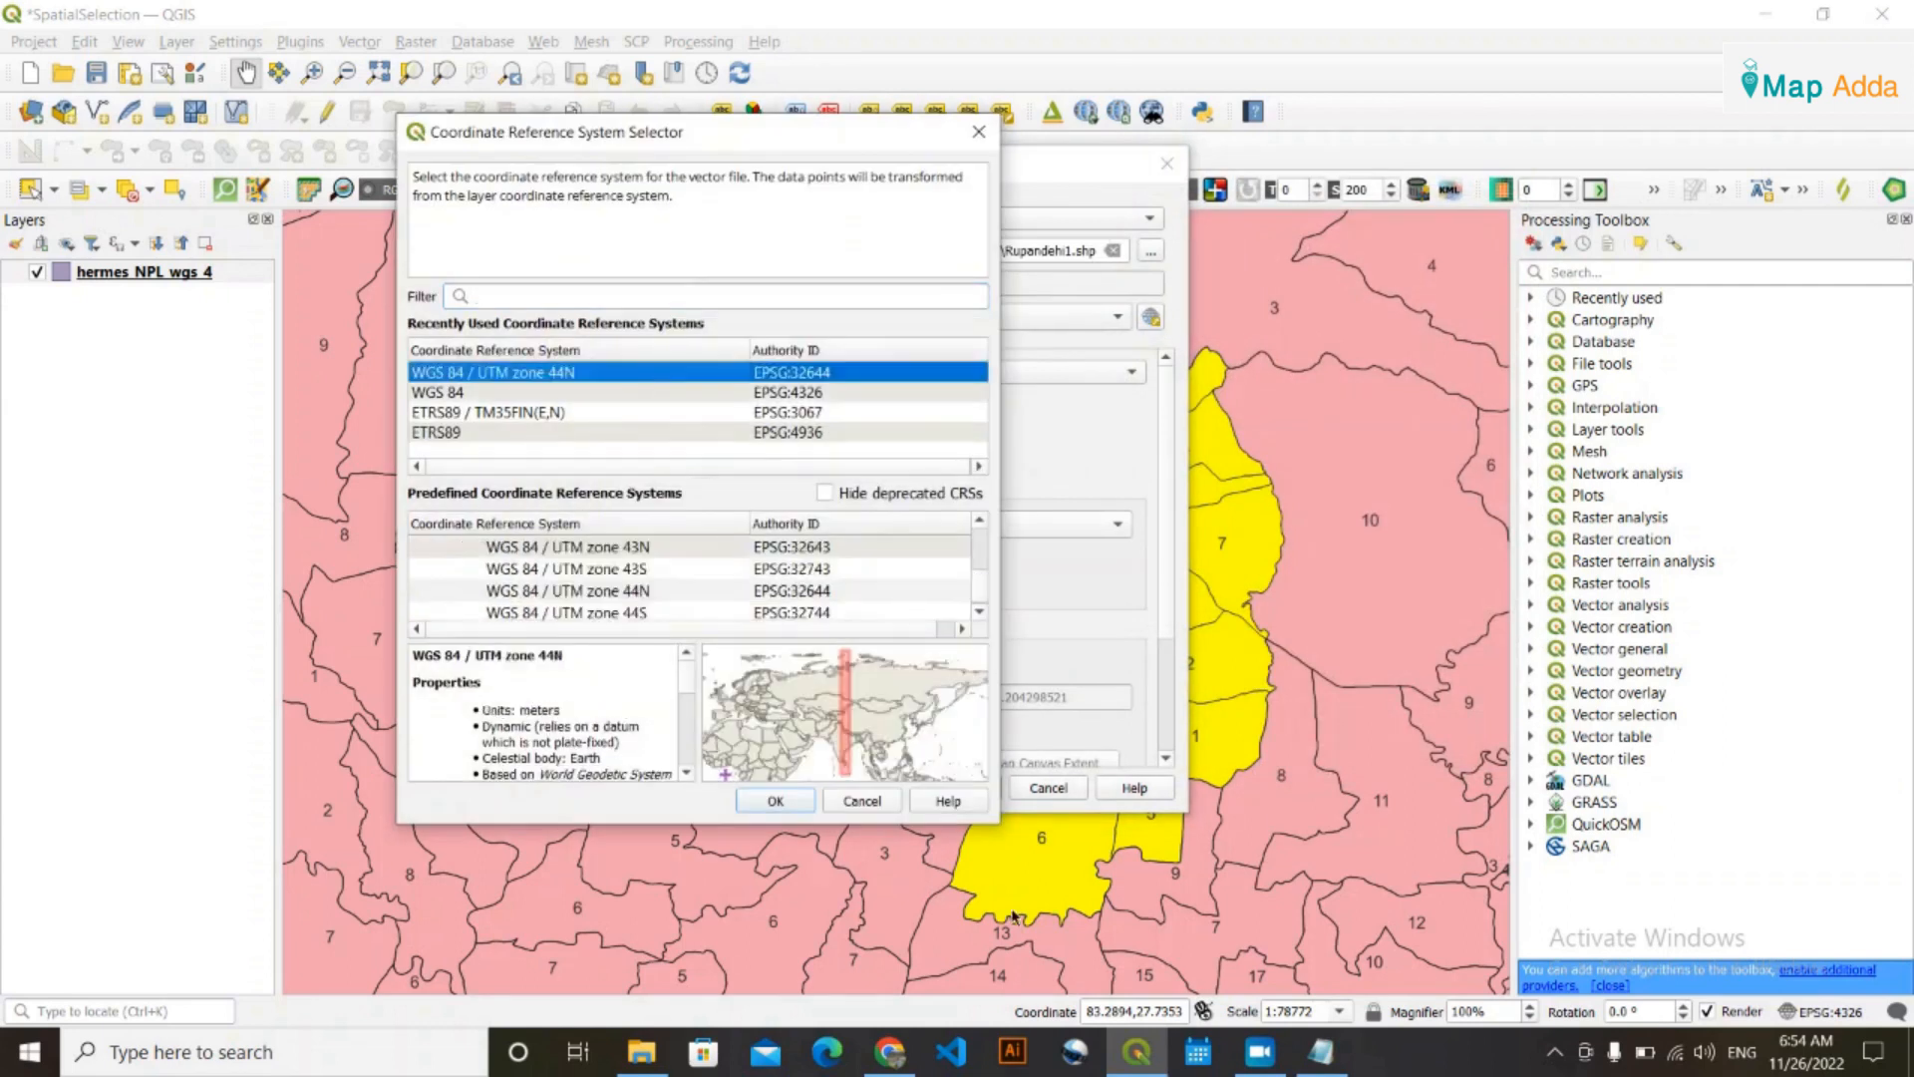
pyautogui.click(777, 802)
pyautogui.click(961, 789)
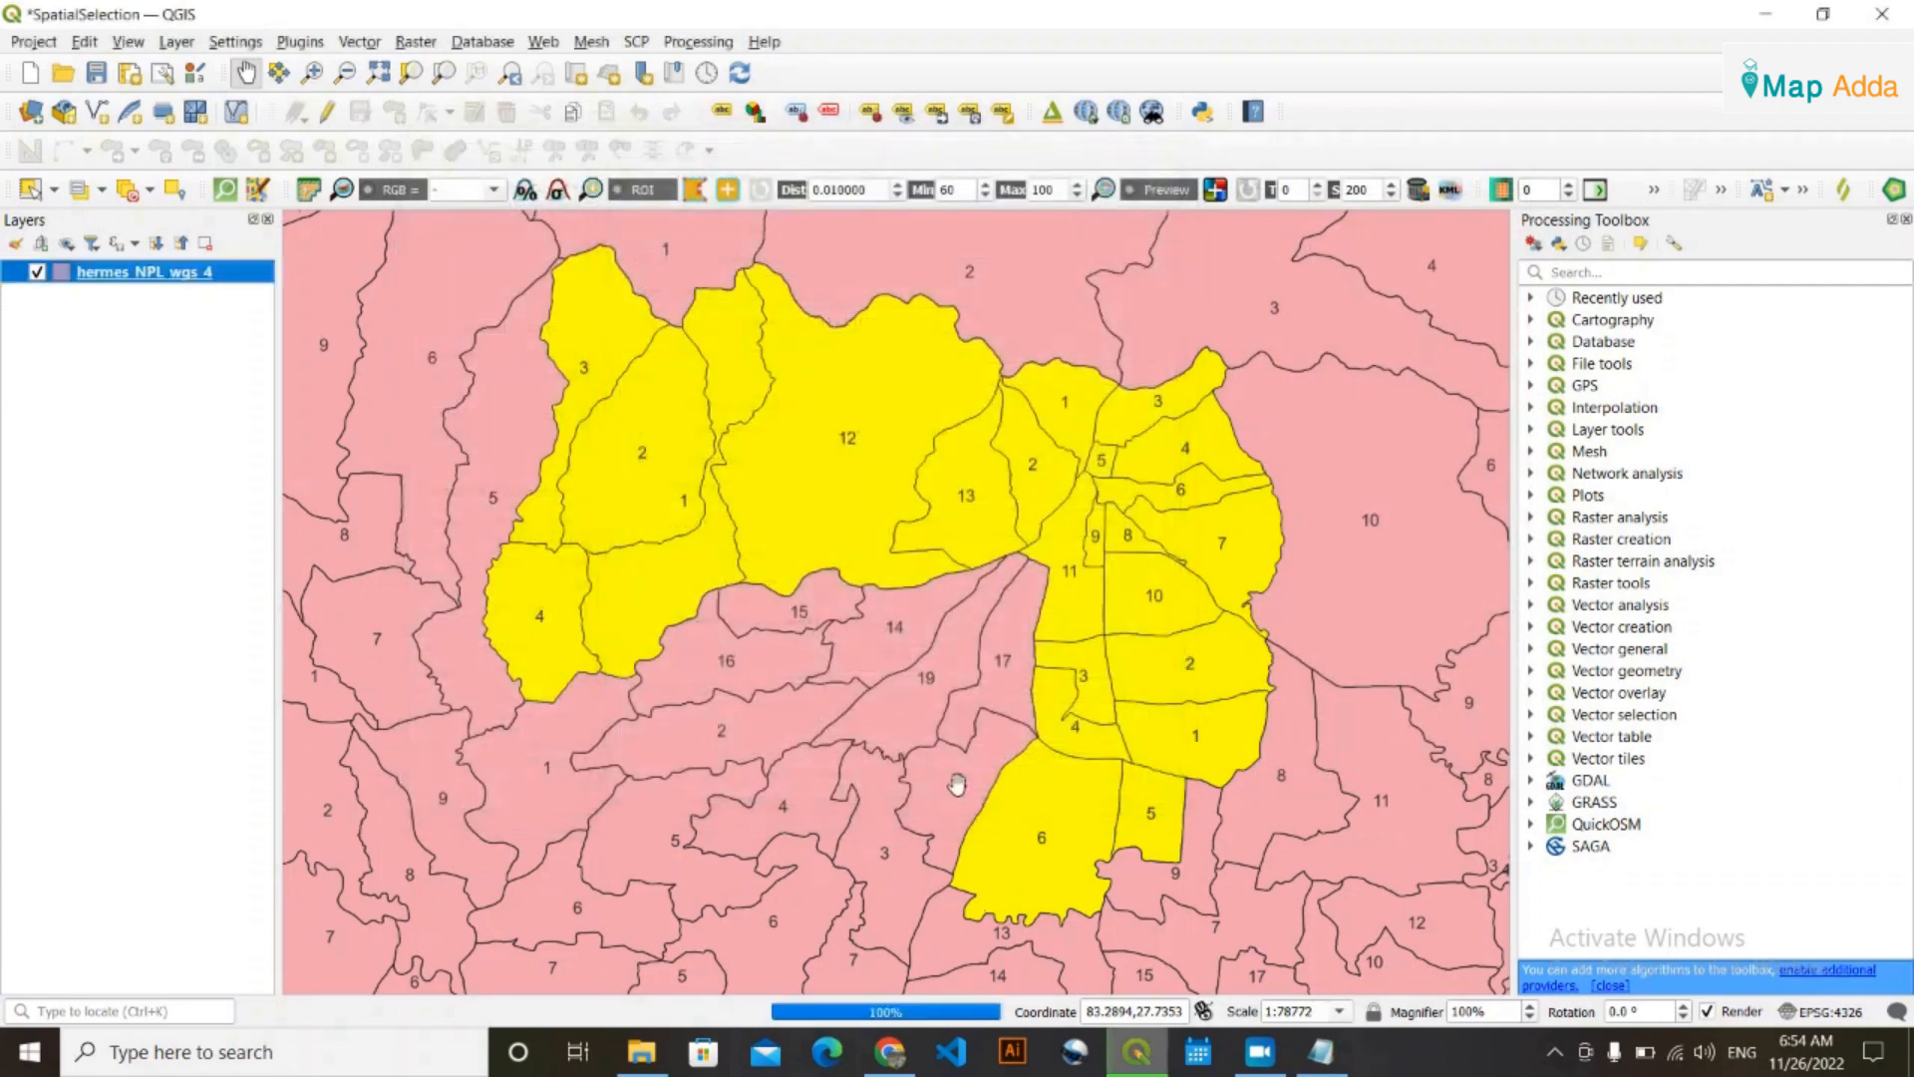
# Hide the hermes_NPL_wgs_4 layer to view the exported Rupandehi1 wards alone and dismiss the export message
pyautogui.click(37, 294)
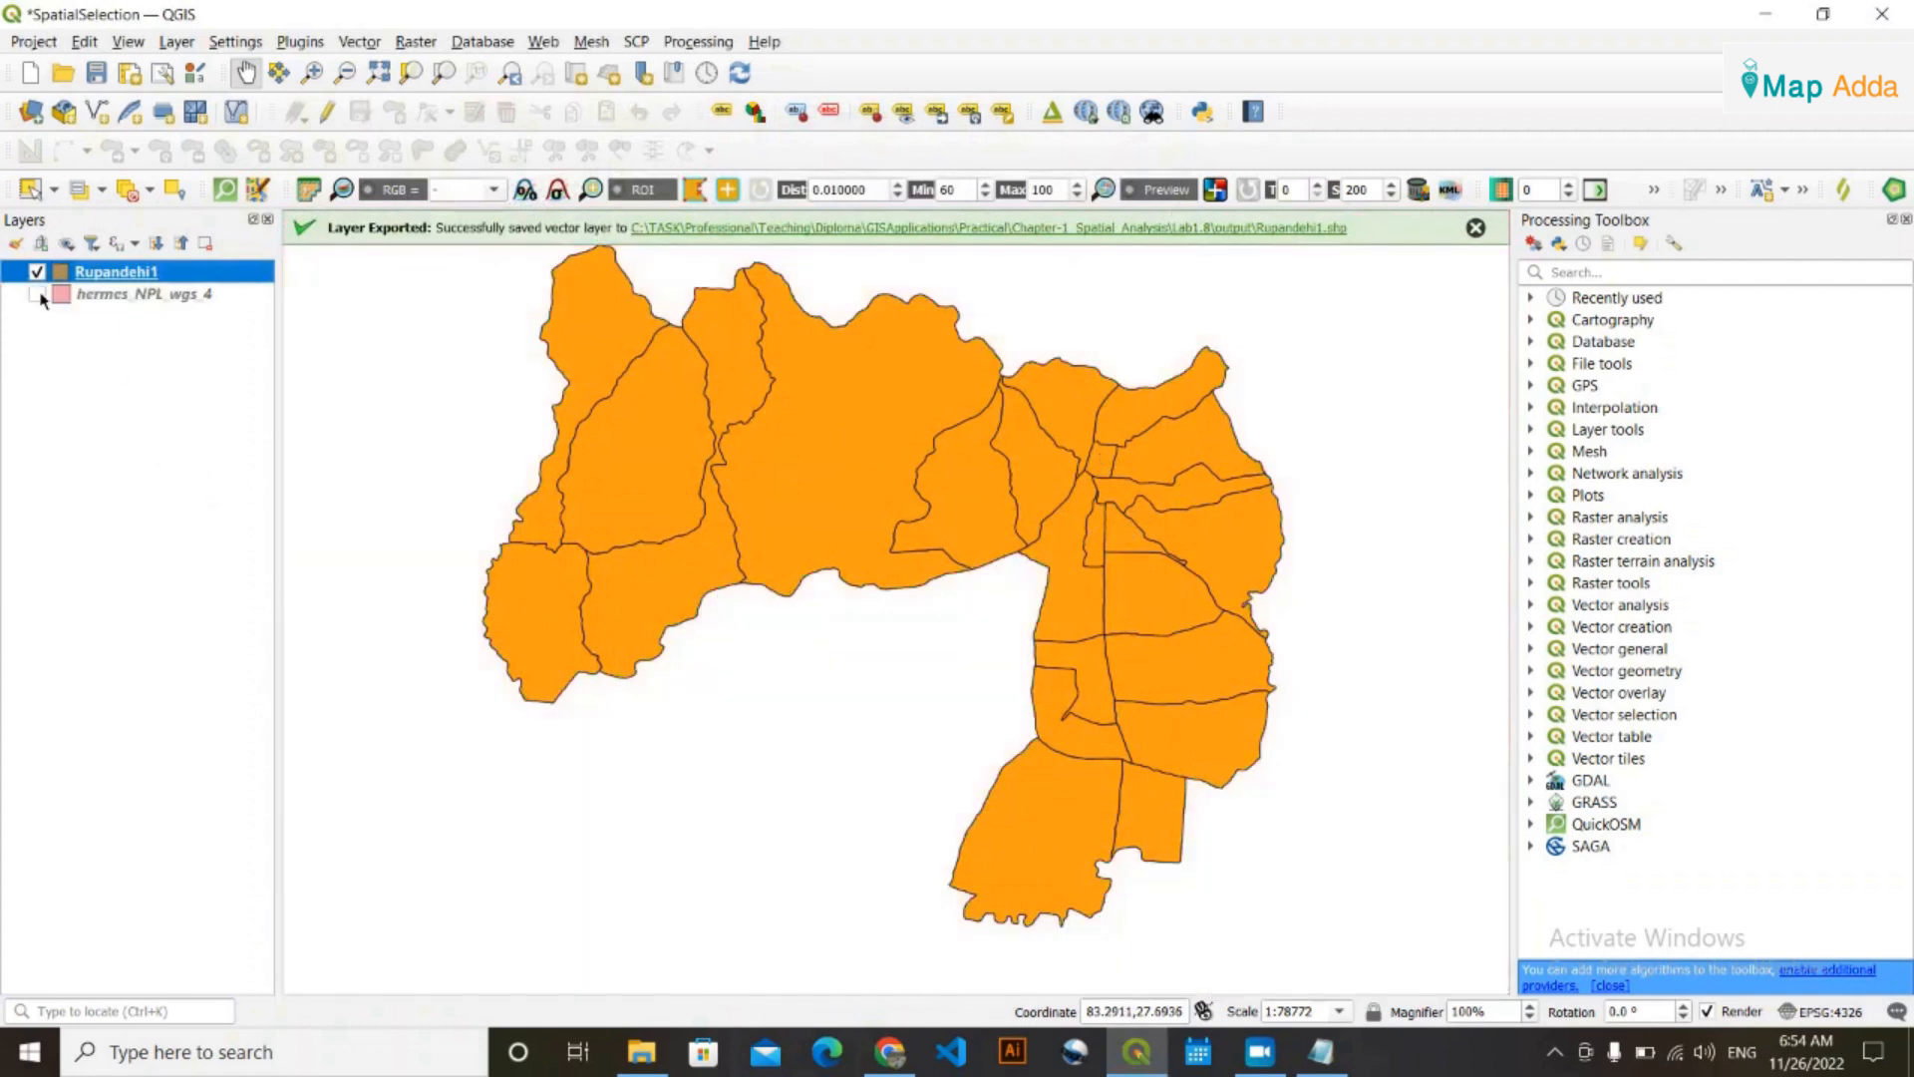
pyautogui.moveTo(927, 590); pyautogui.dragTo(932, 625)
pyautogui.click(59, 631)
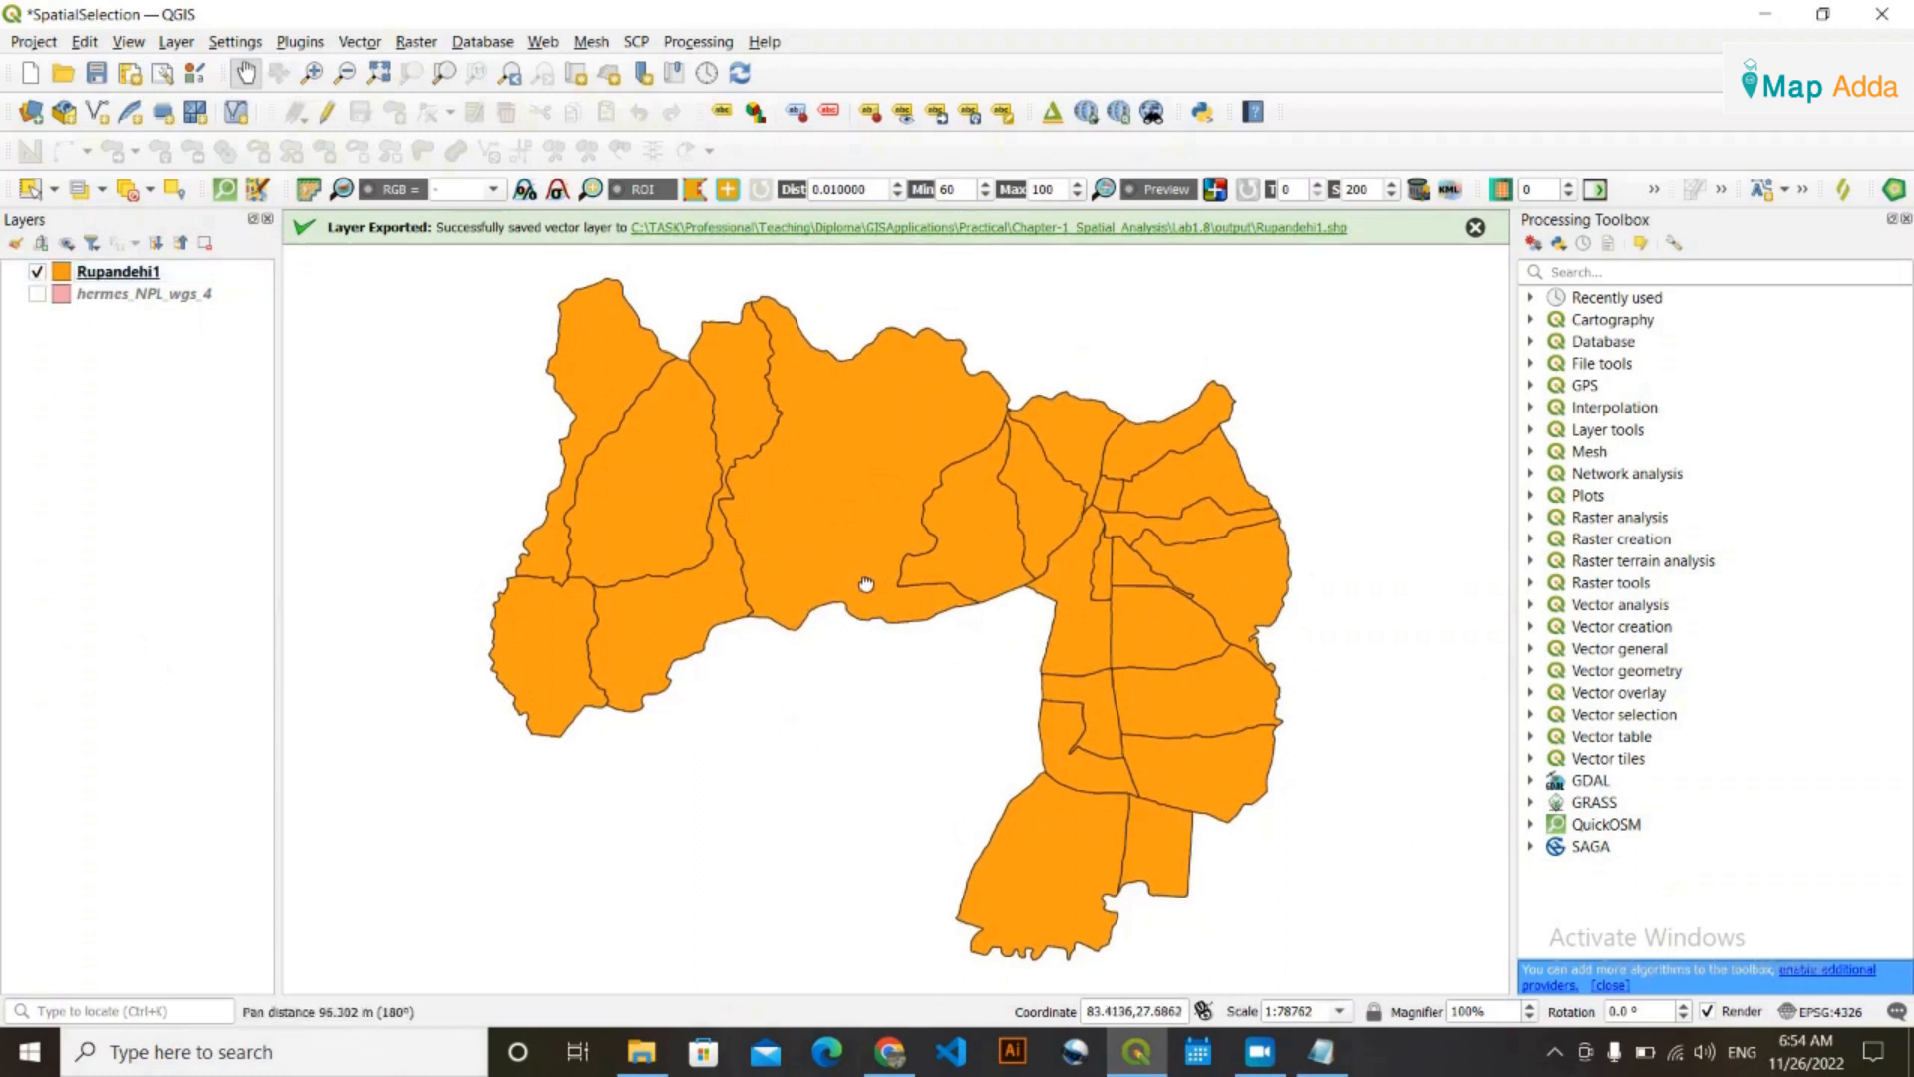
pyautogui.moveTo(865, 587); pyautogui.dragTo(865, 565)
pyautogui.click(1475, 229)
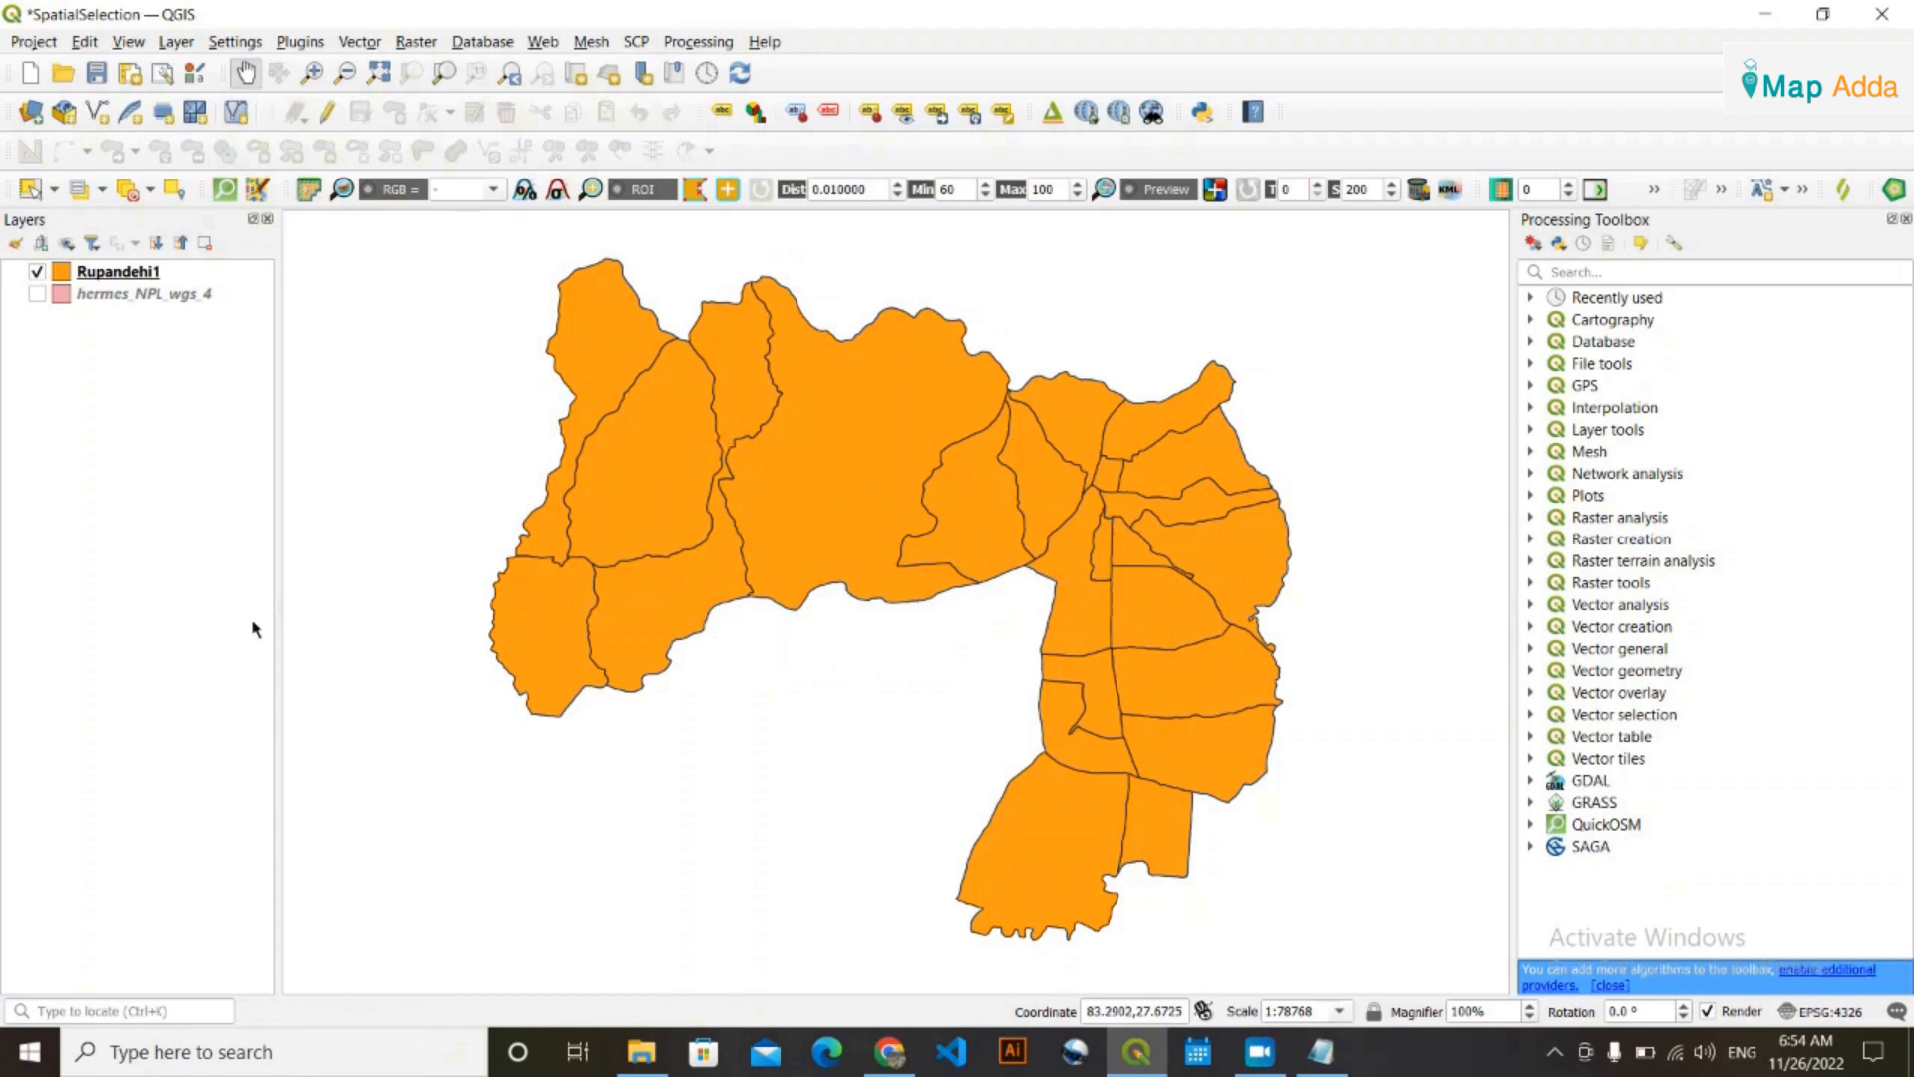
pyautogui.click(145, 561)
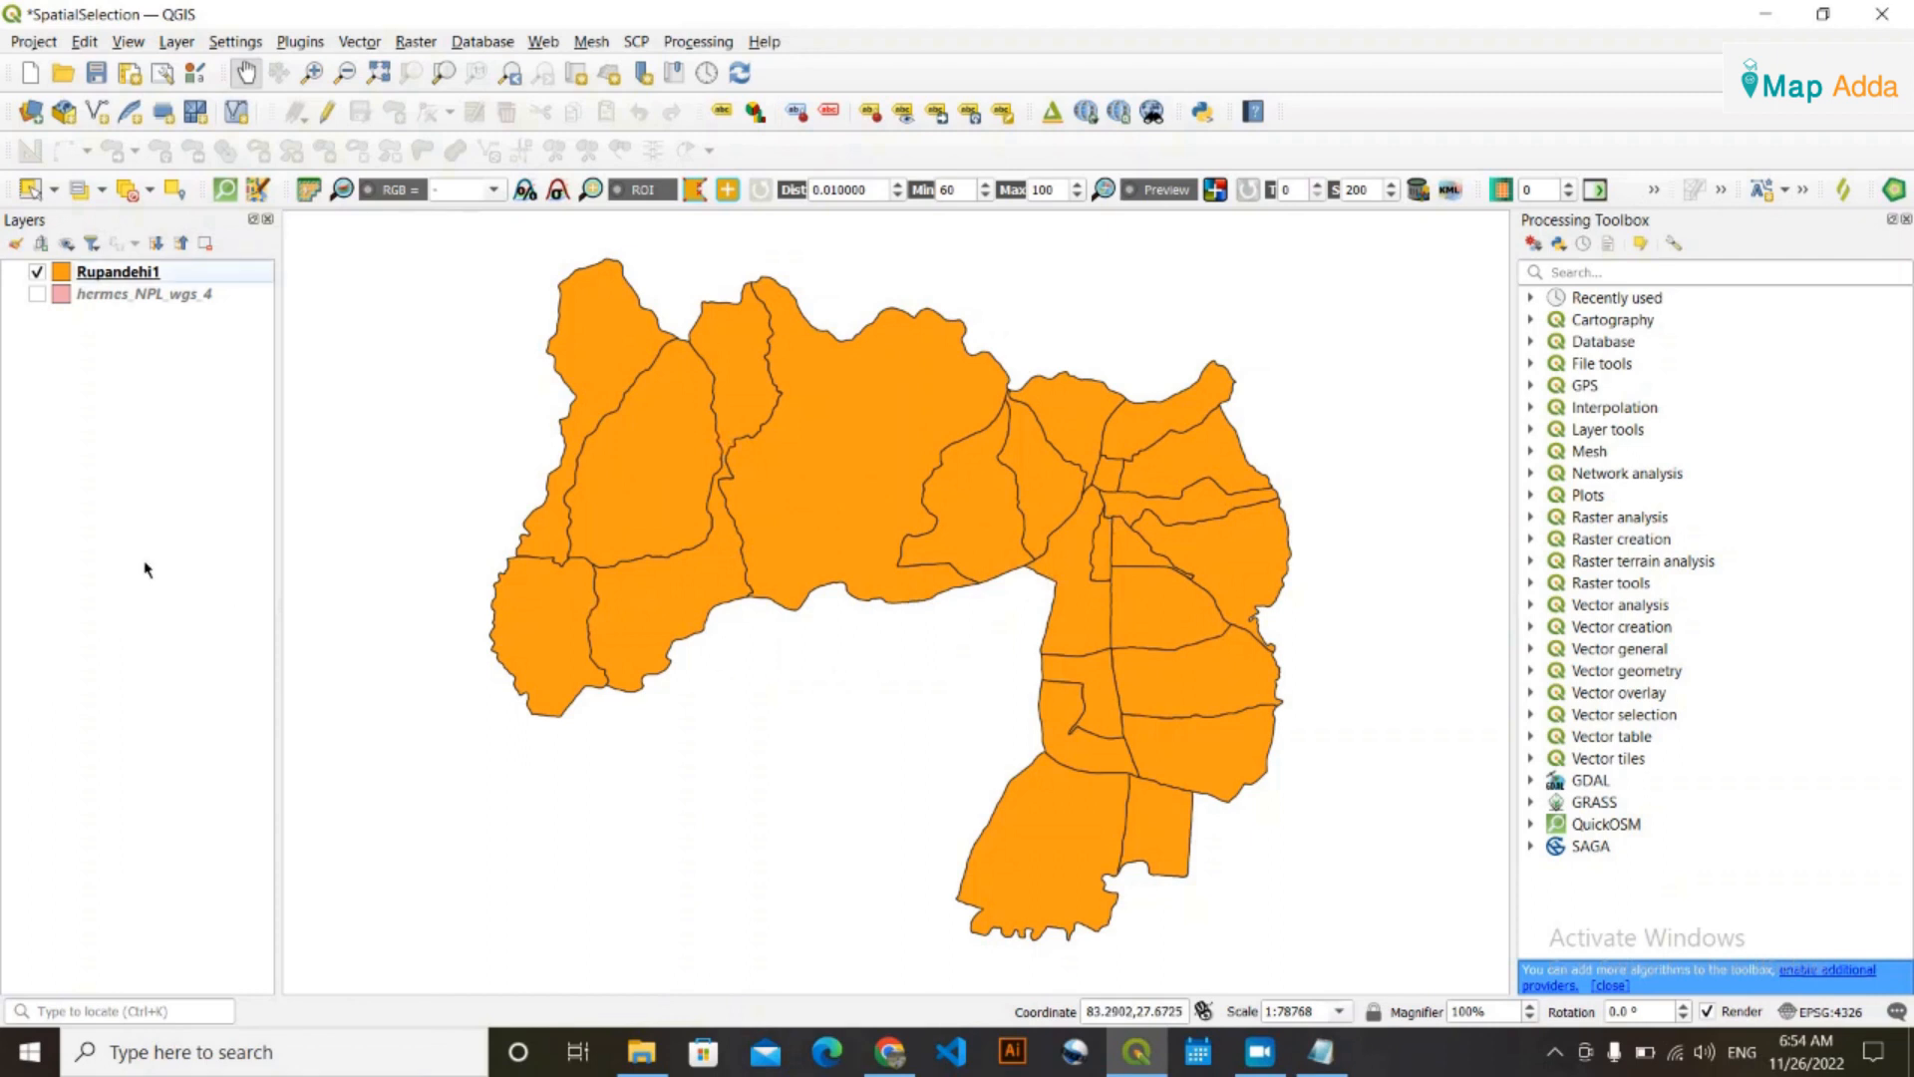